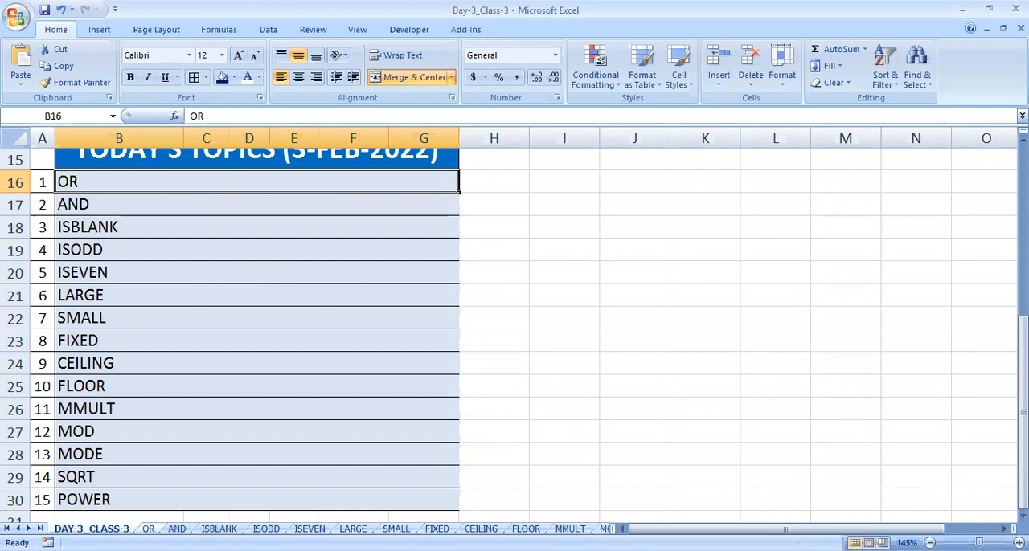
- On the OR sheet, examine the student, Aadhaar and bank passbook names in A2:A9, B2:B9 and C2:C9
key("Up")
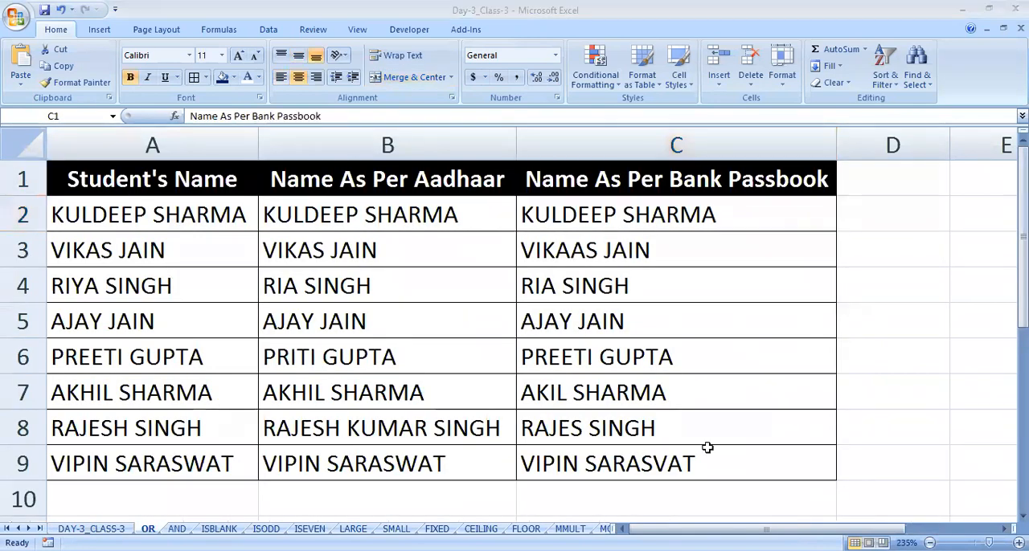
key("Home")
key("Down")
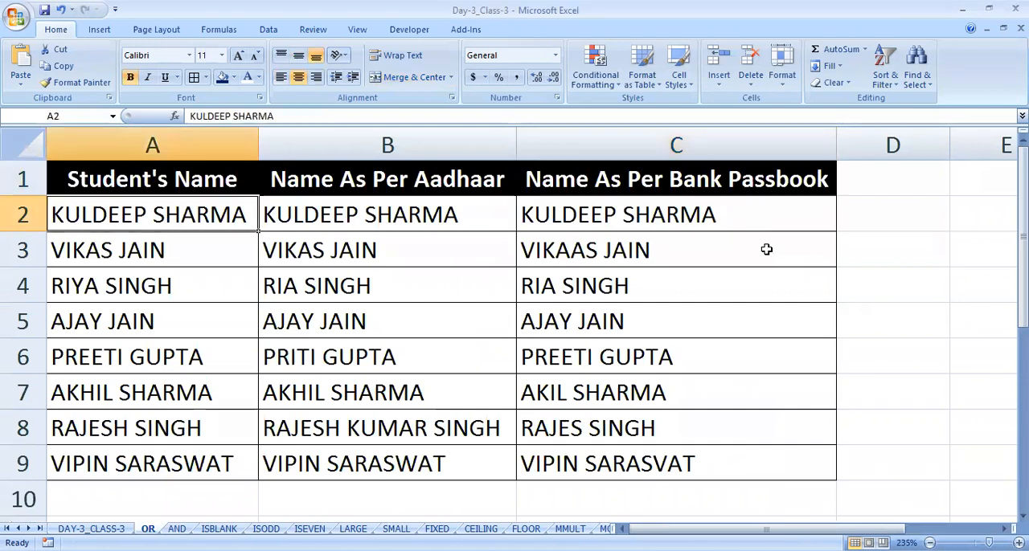
key("ctrl+shift+Down")
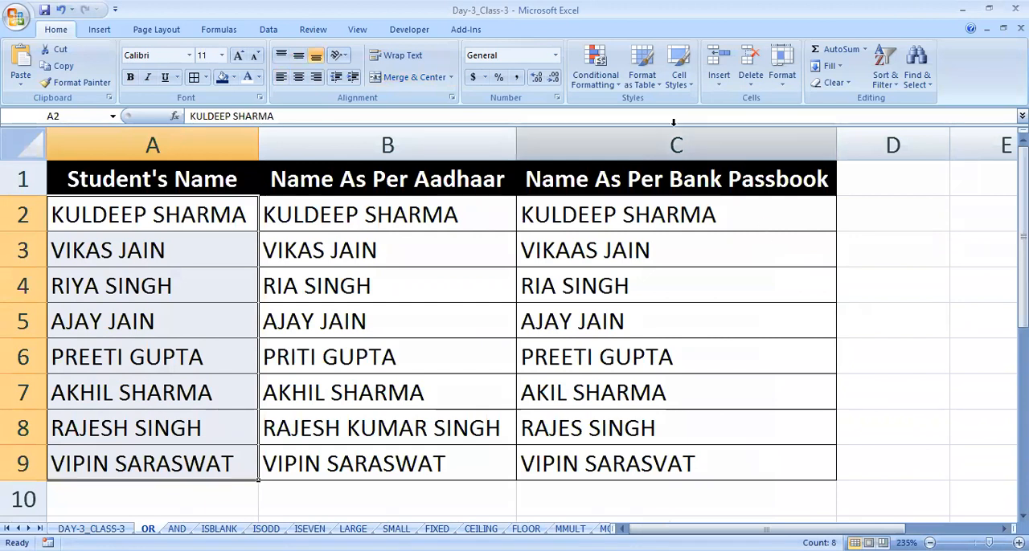
left_click(522, 107)
left_click(325, 213)
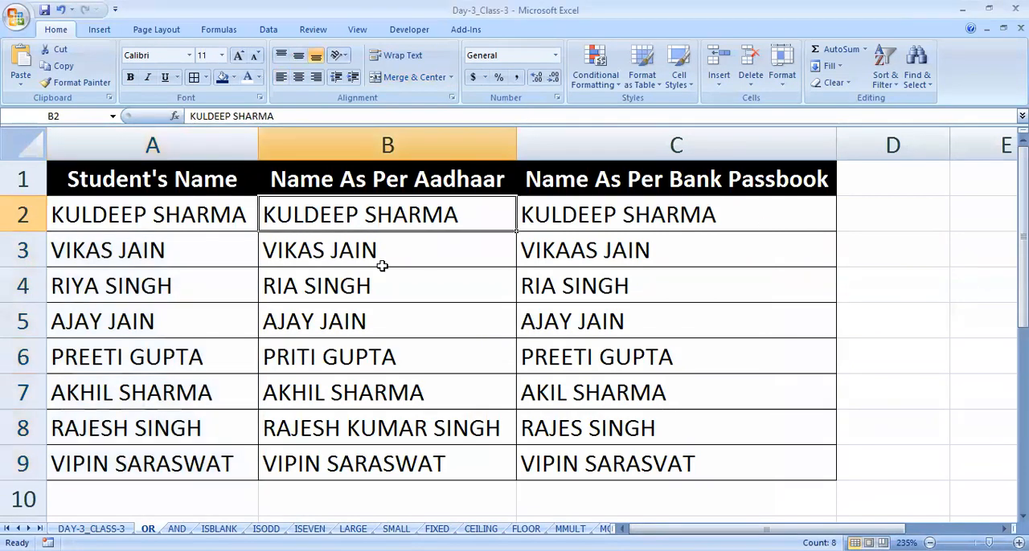
key("ctrl+shift+Down")
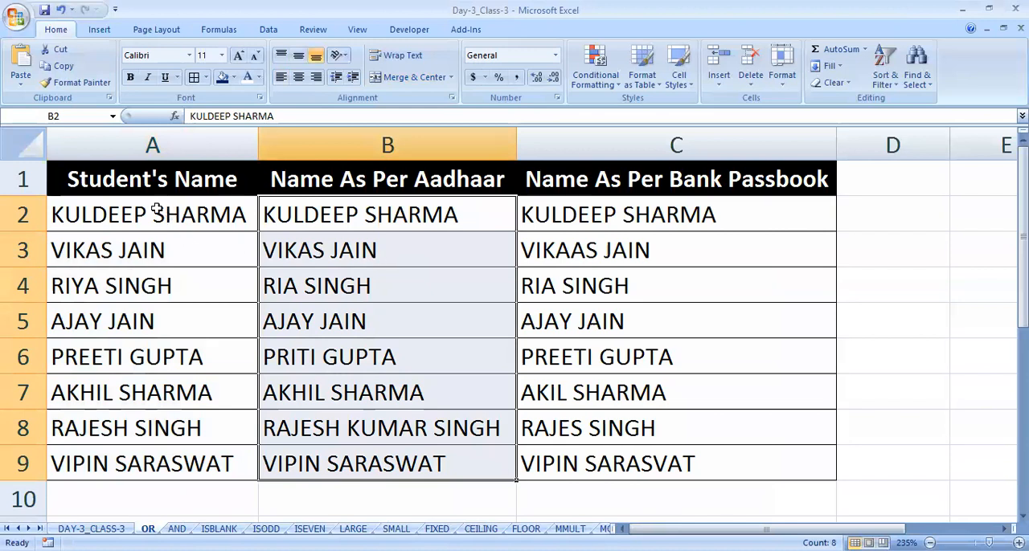
left_click_drag(151, 210, 180, 451)
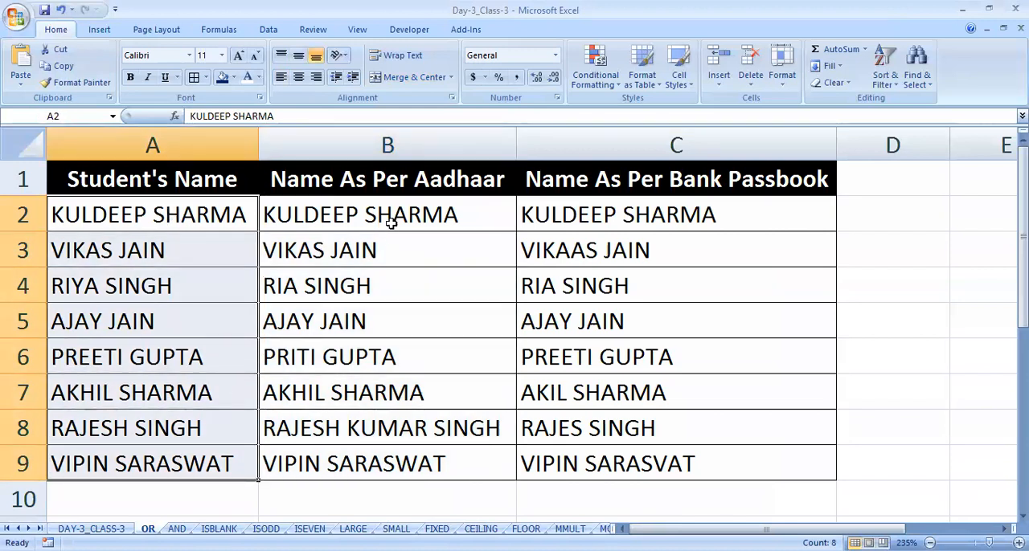
left_click(368, 215)
left_click_drag(368, 215, 391, 454)
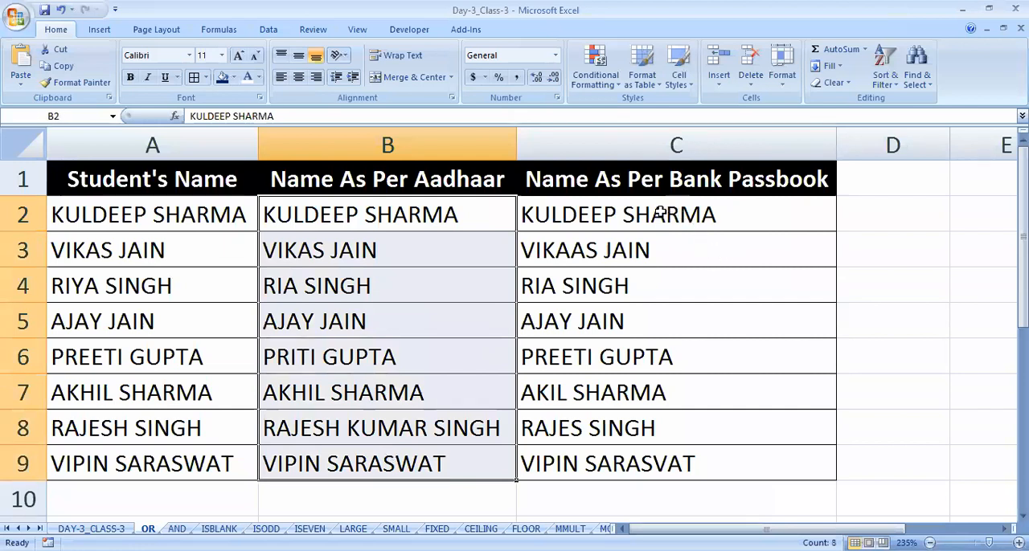
left_click_drag(578, 217, 602, 455)
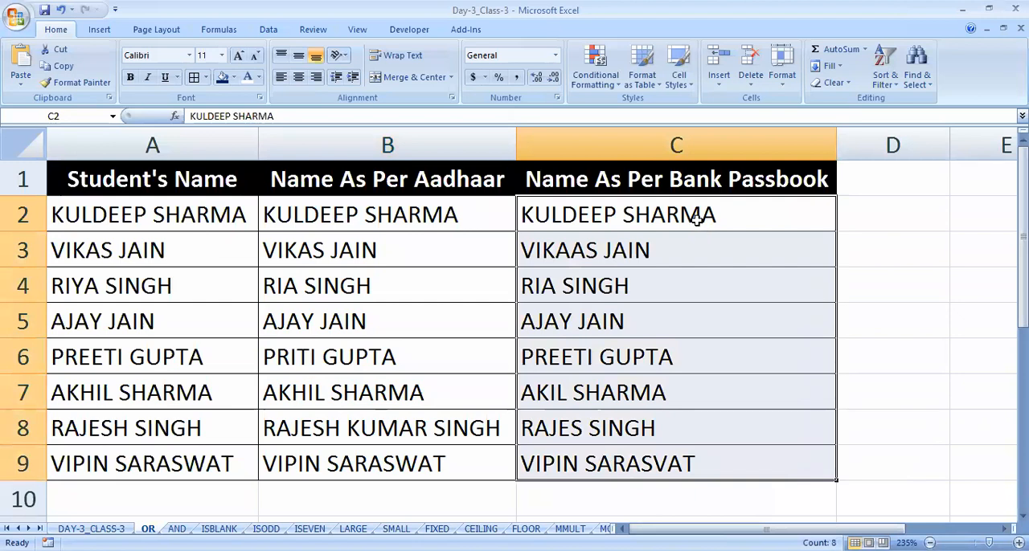
- Compare the first student's Aadhaar and passbook names in row 2 with the Student's Name column
left_click(440, 213)
left_click(666, 215)
left_click(386, 214)
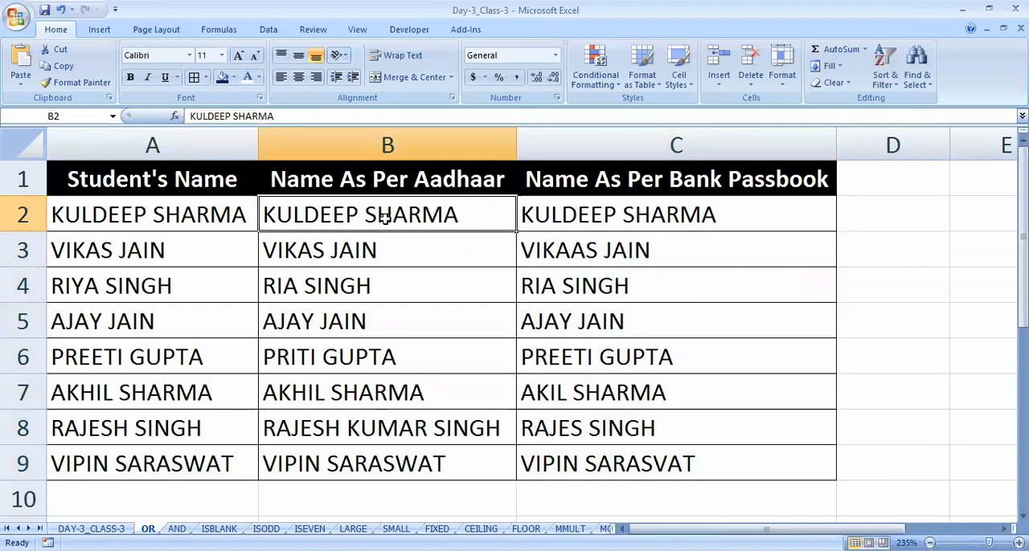
left_click(647, 222)
left_click(482, 209)
left_click(602, 210)
left_click(390, 214)
left_click(149, 219)
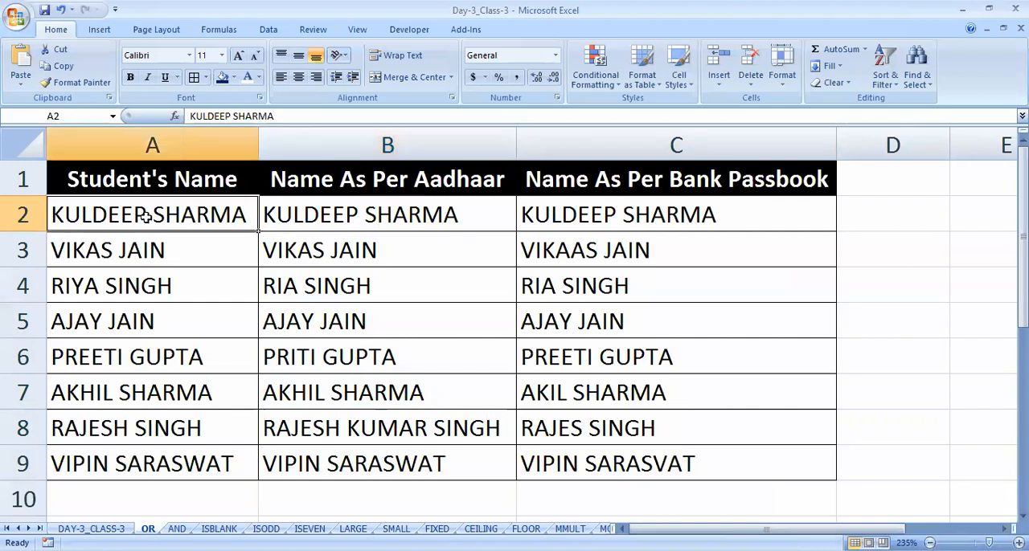
left_click_drag(163, 209, 174, 466)
- Highlight the Aadhaar and bank passbook names in B3 and C3 with a dark blue fill and white text
left_click(355, 250)
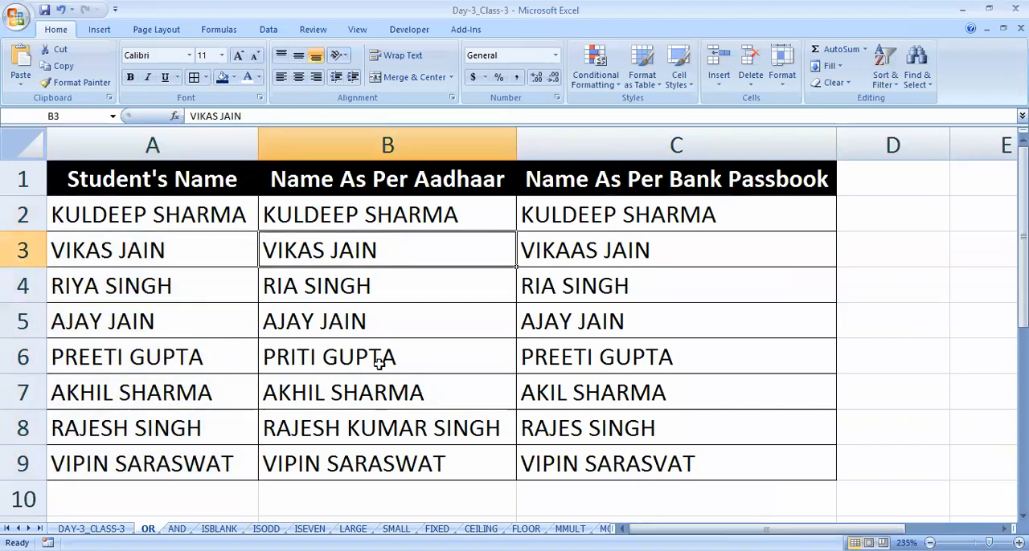
left_click(377, 294)
left_click(336, 247)
left_click(221, 77)
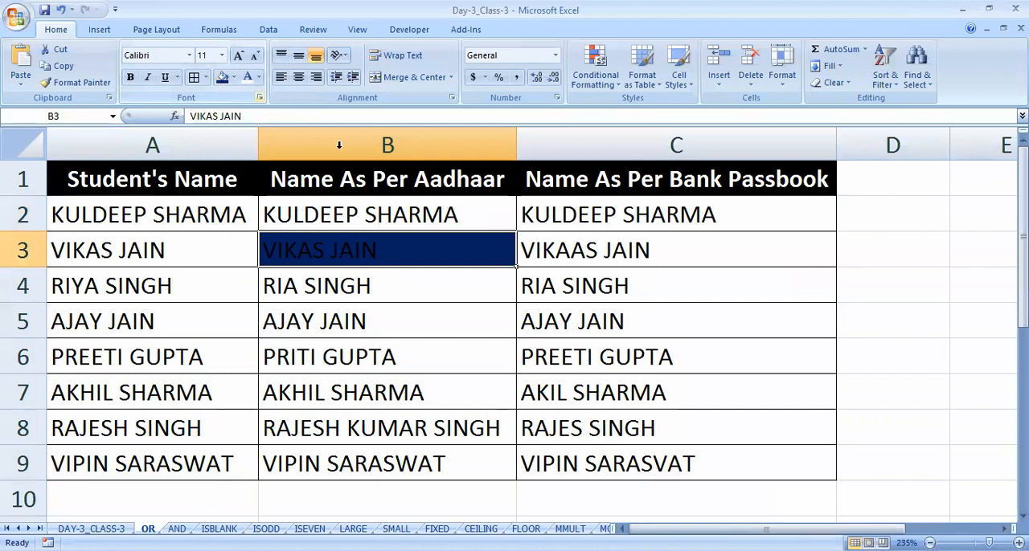
left_click(556, 249)
left_click(222, 77)
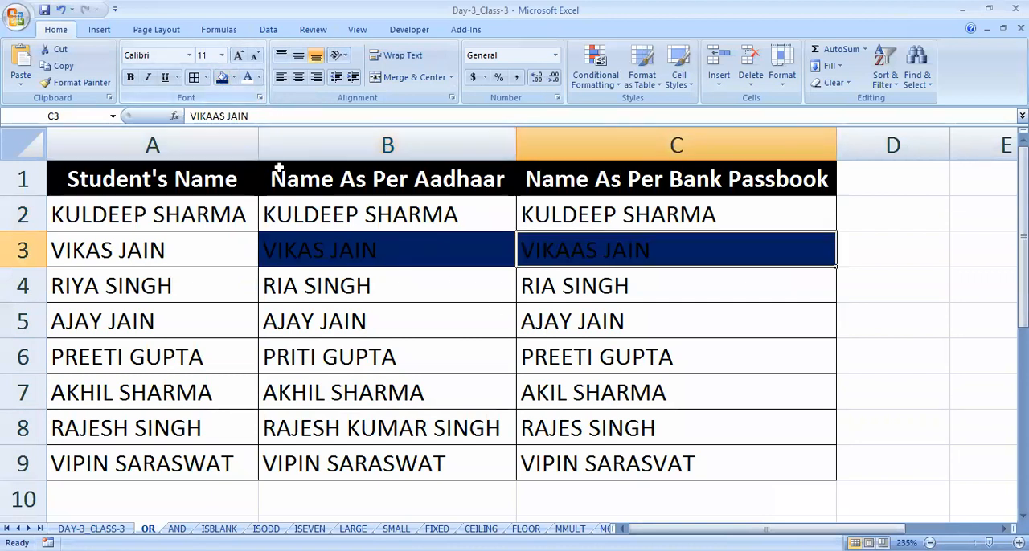
left_click(367, 255)
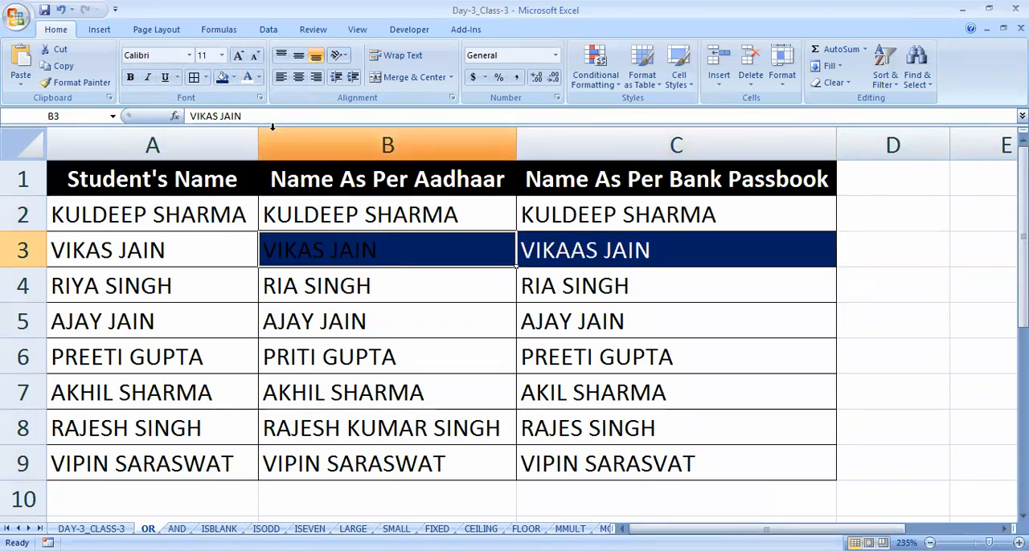
left_click(247, 78)
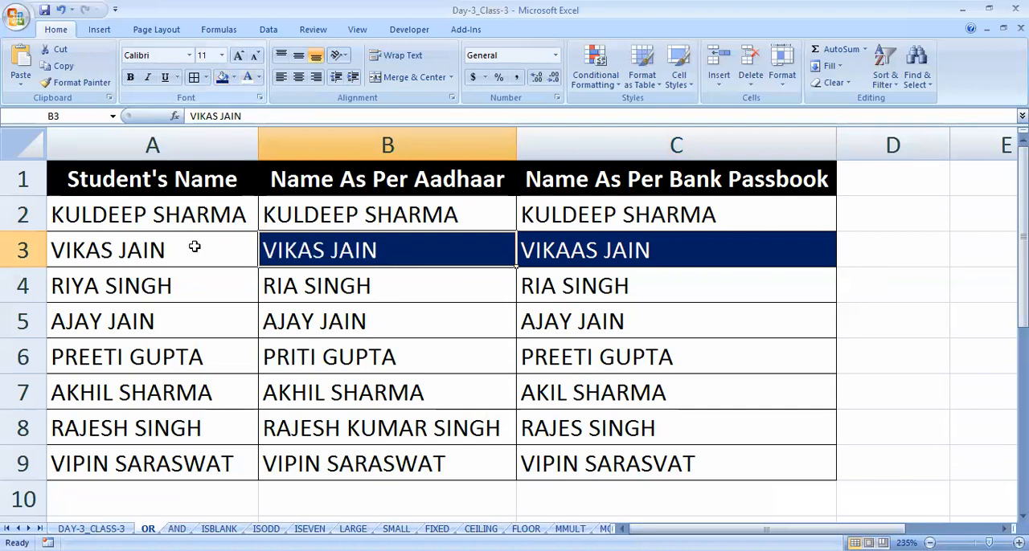
- Fill the student names in A2:A9 with the lightest orange theme colour
left_click(197, 245)
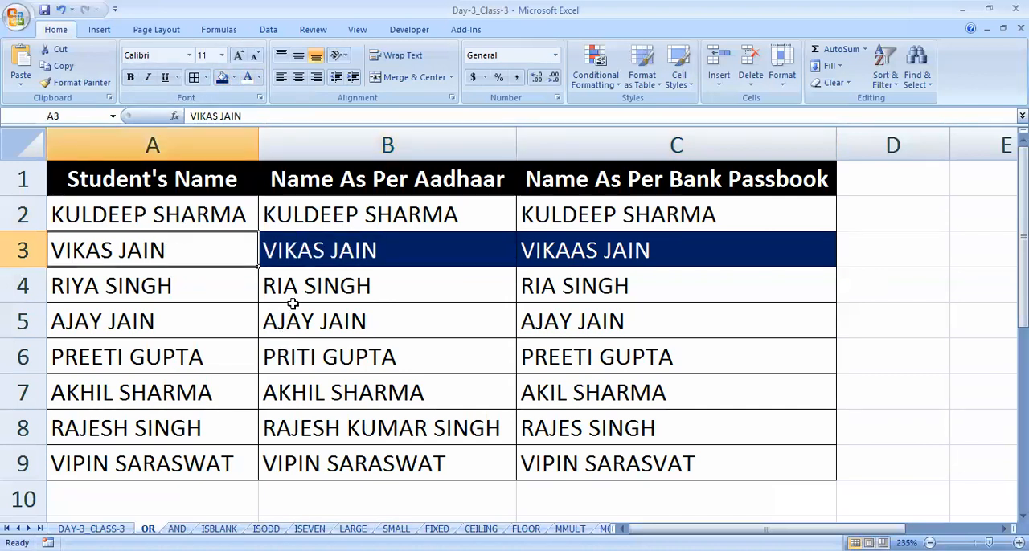
left_click(882, 215)
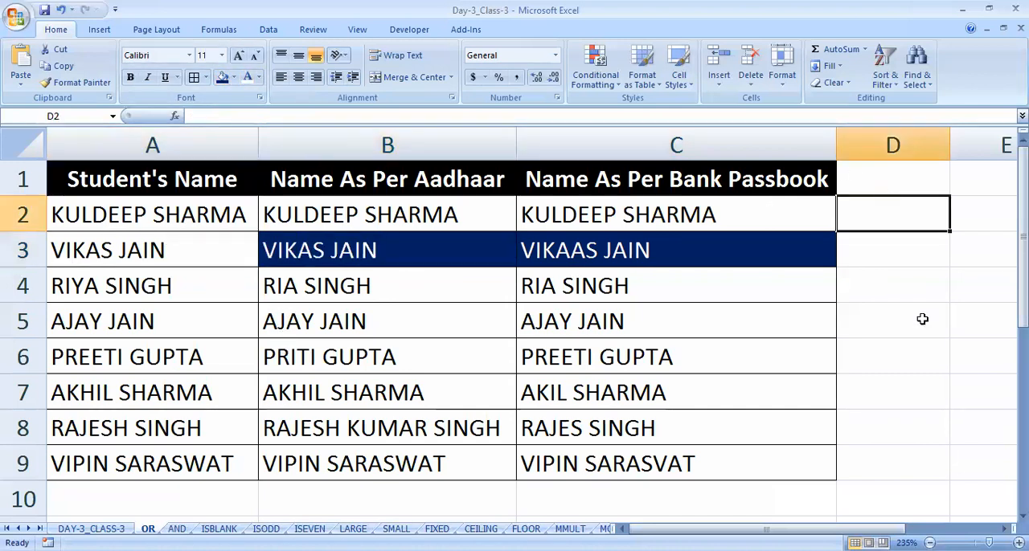
left_click(197, 241)
left_click(185, 213)
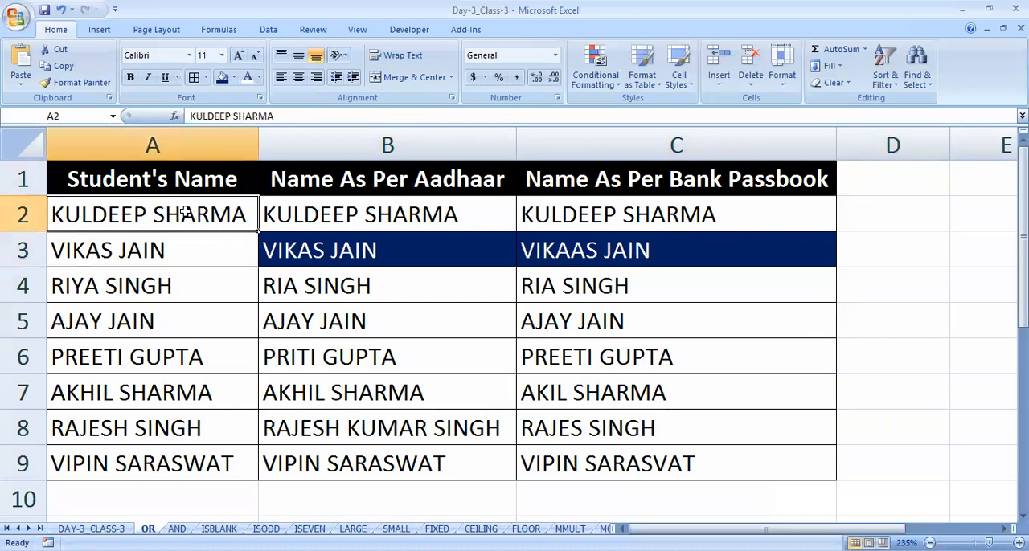
left_click(192, 249)
left_click_drag(145, 210, 155, 463)
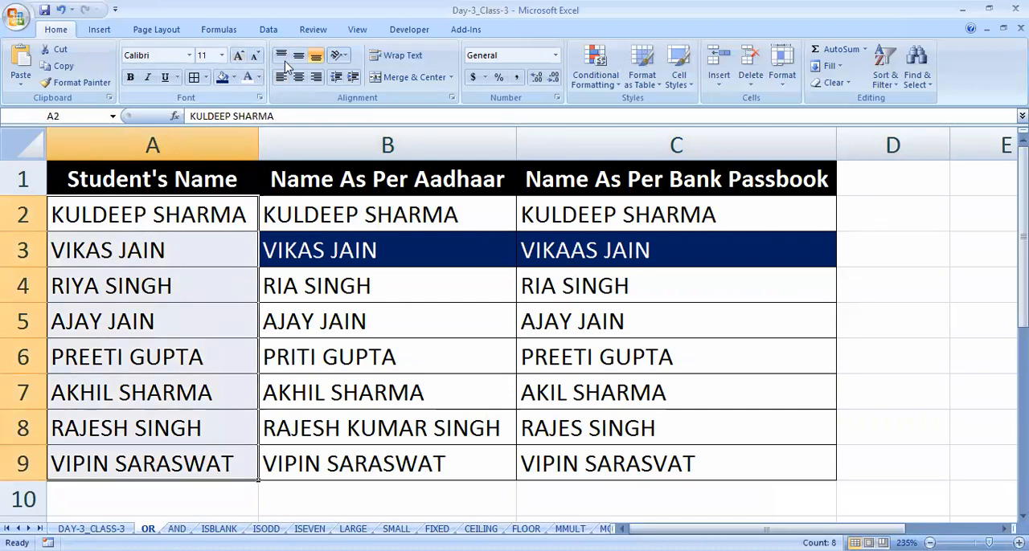
left_click(235, 78)
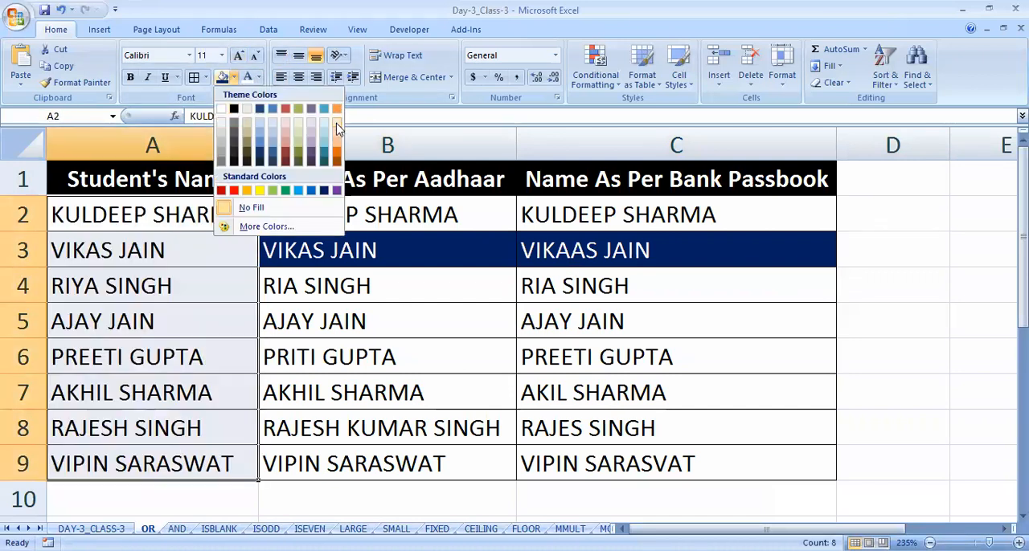
left_click(337, 126)
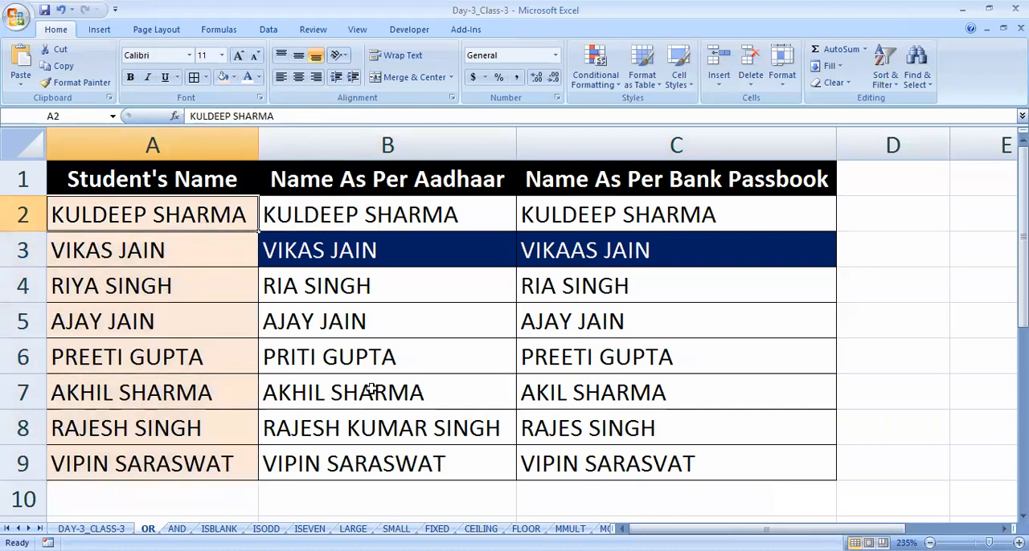
- Try filling the Aadhaar names in B2:B9 with the same light orange colour
left_click_drag(396, 211, 414, 458)
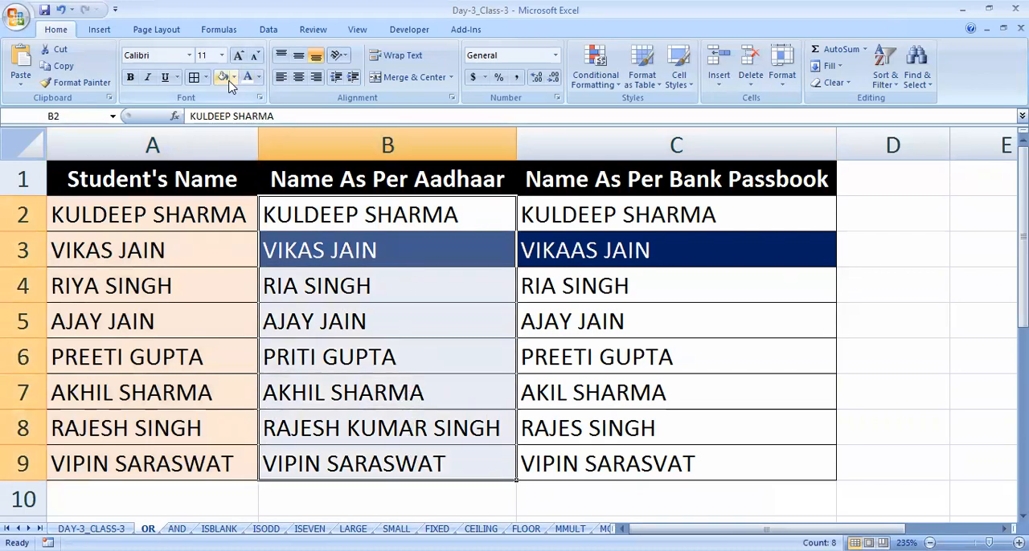
left_click(224, 76)
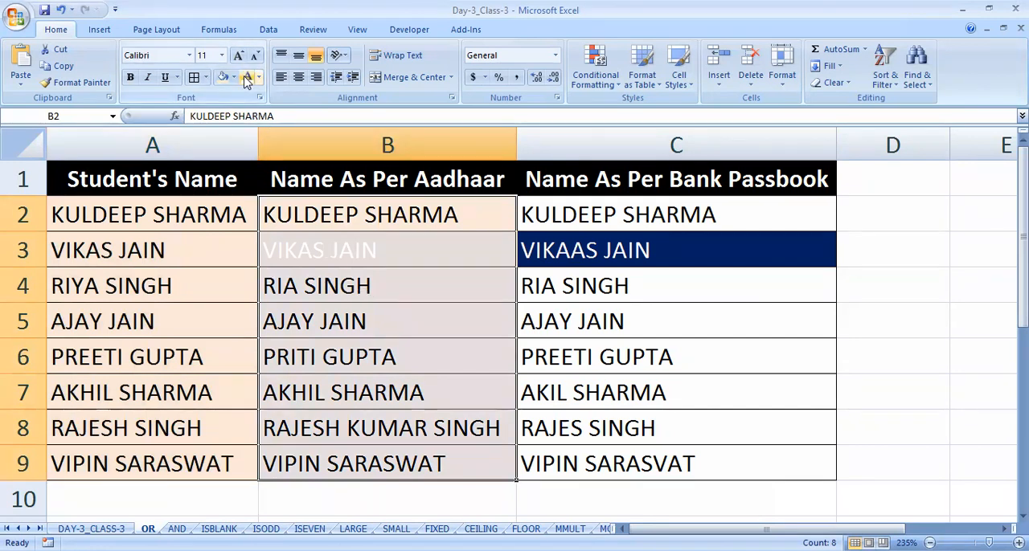
key("ctrl+z")
- Fill the bank passbook names in C2:C9 with the same light orange colour
left_click_drag(631, 213, 656, 458)
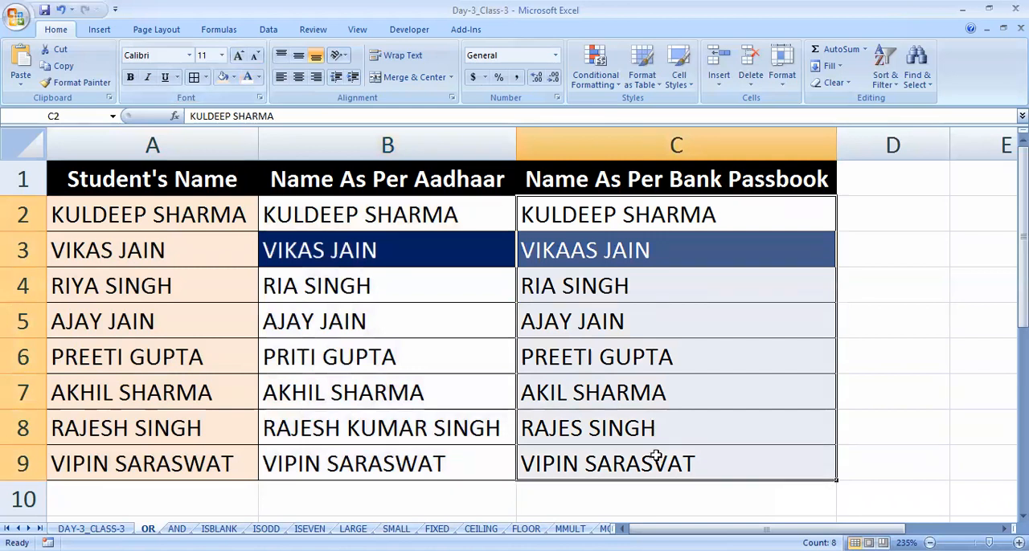
left_click(224, 77)
left_click(434, 250)
left_click(584, 288)
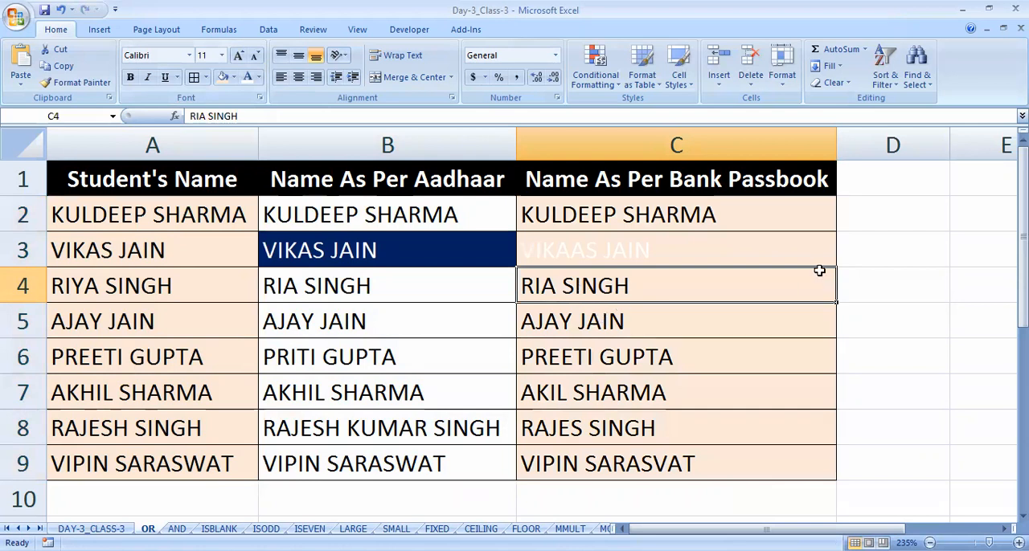
- Compare the Aadhaar and bank passbook names in rows 2 and 4
left_click(859, 201)
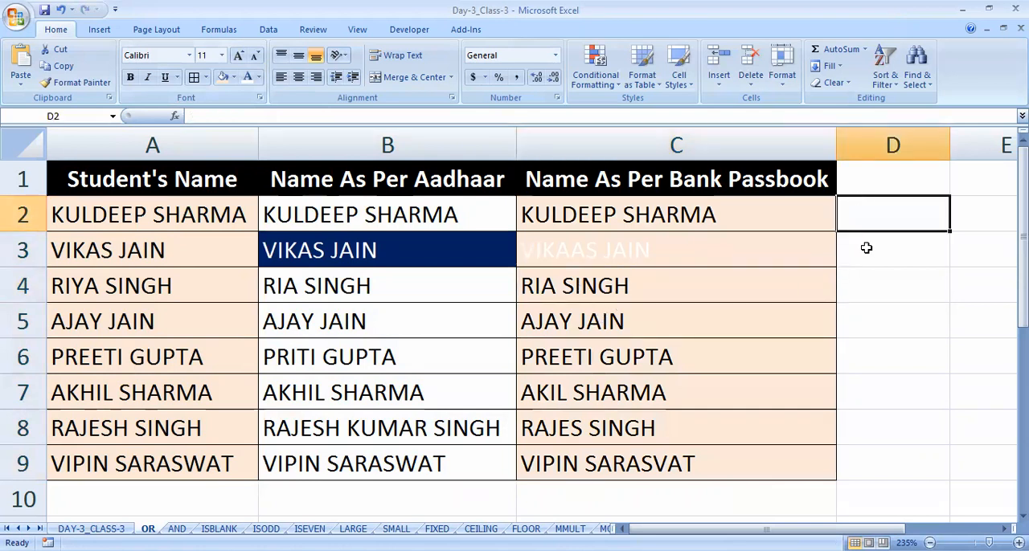
left_click(414, 214)
left_click(582, 215)
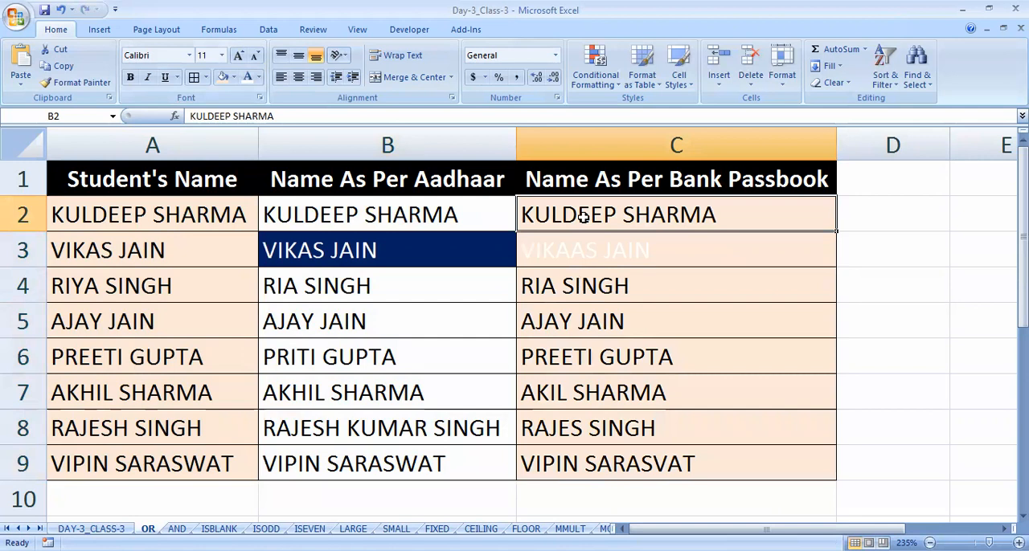
left_click(572, 291)
left_click(397, 302)
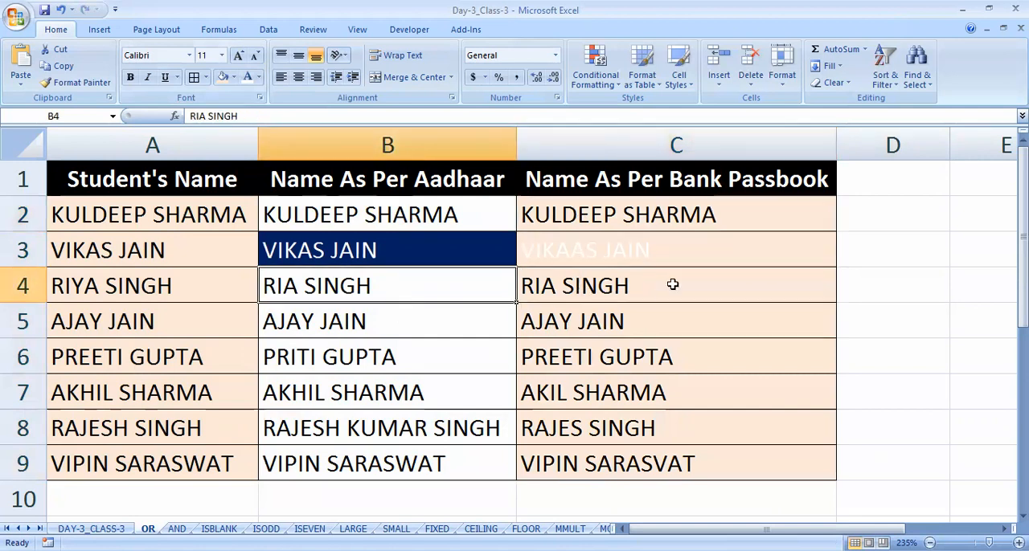
left_click(861, 202)
- Enter the heading CHECK in D1, beside the Name As Per Bank Passbook column
left_click(863, 183)
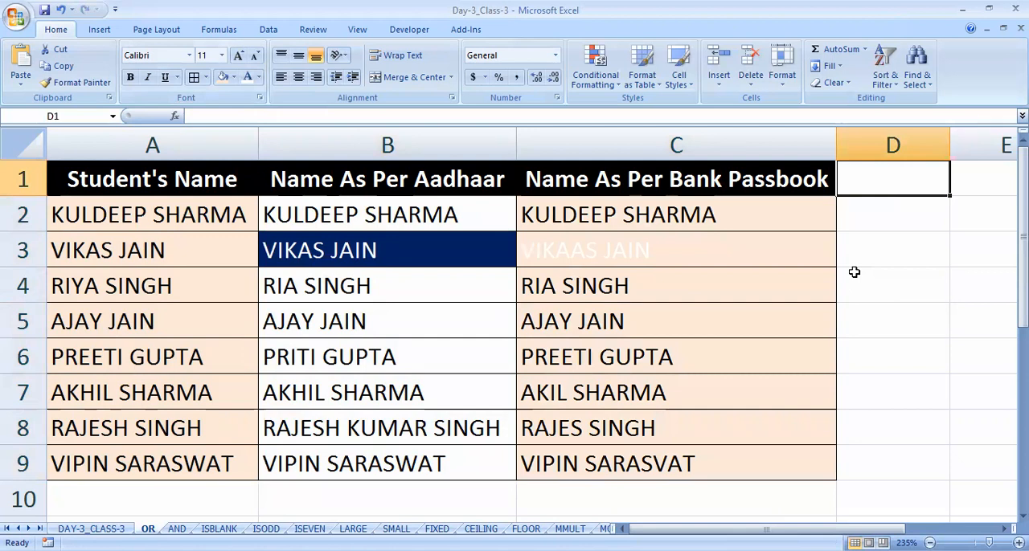
type("CHECK")
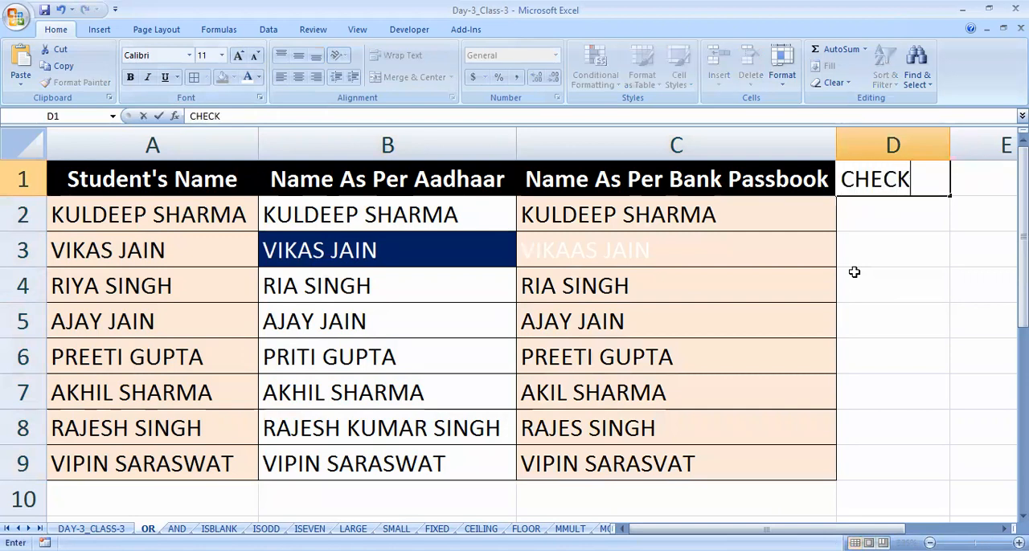
key("Return")
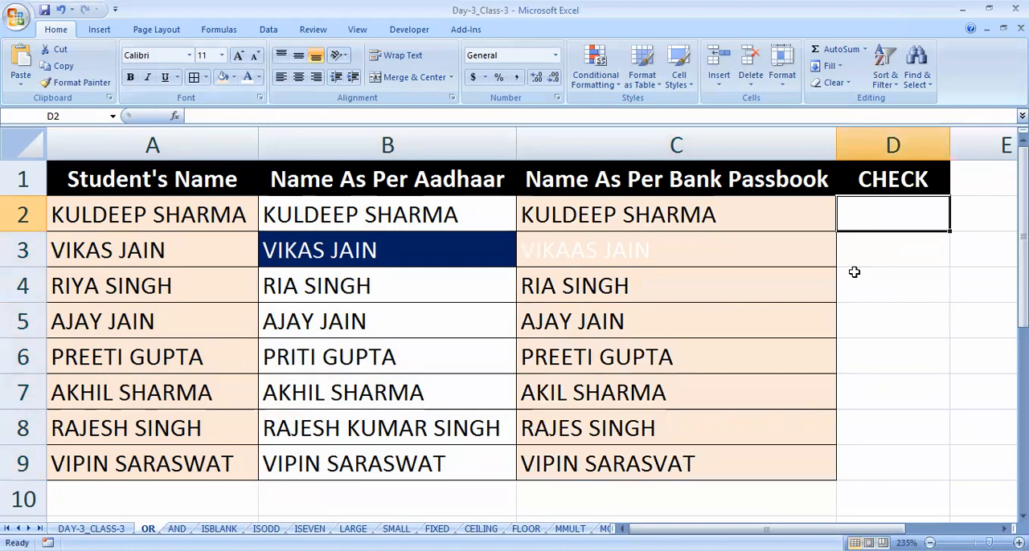
- Build an OR formula in D2 with the conditions A2=B2 and A2=C2
type("=")
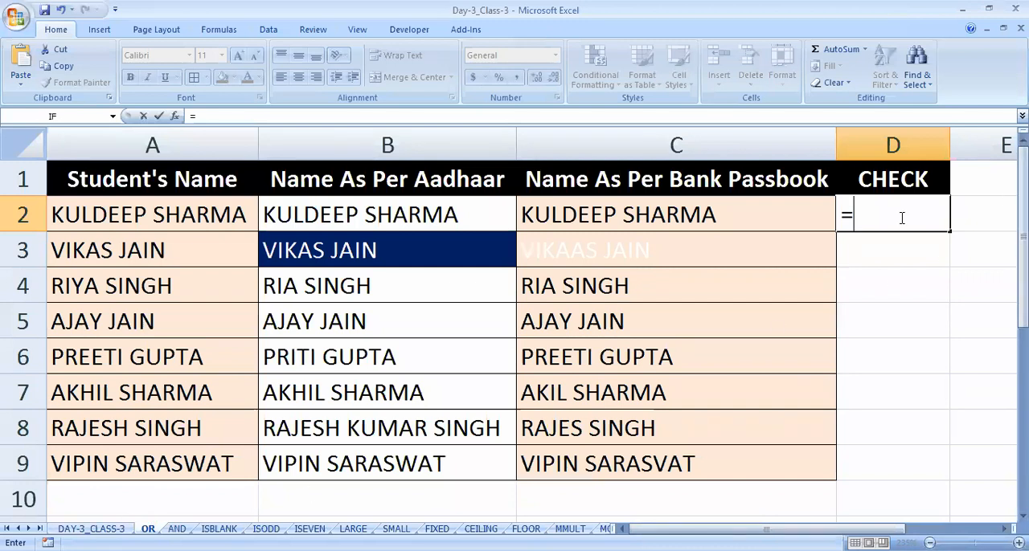
type("OR(")
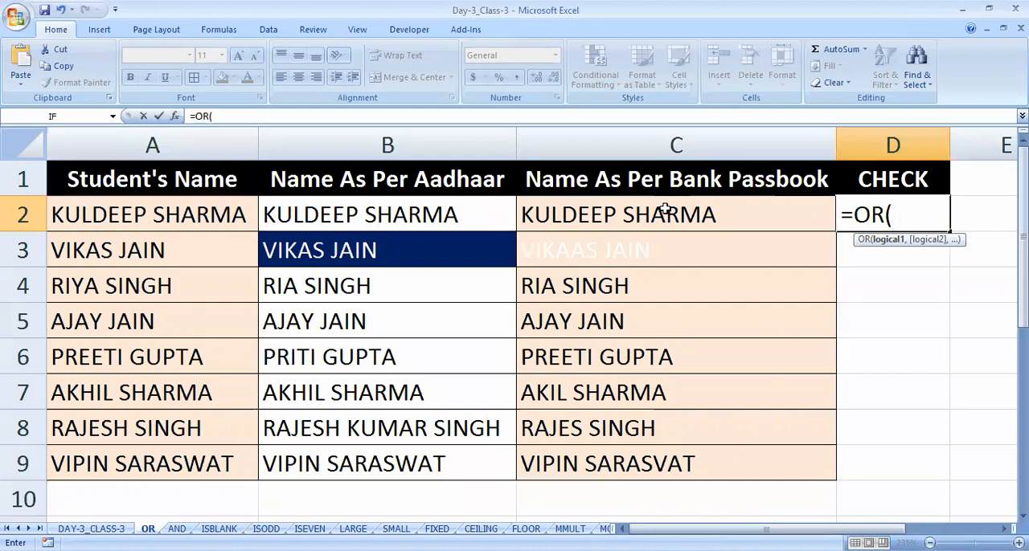
left_click(176, 215)
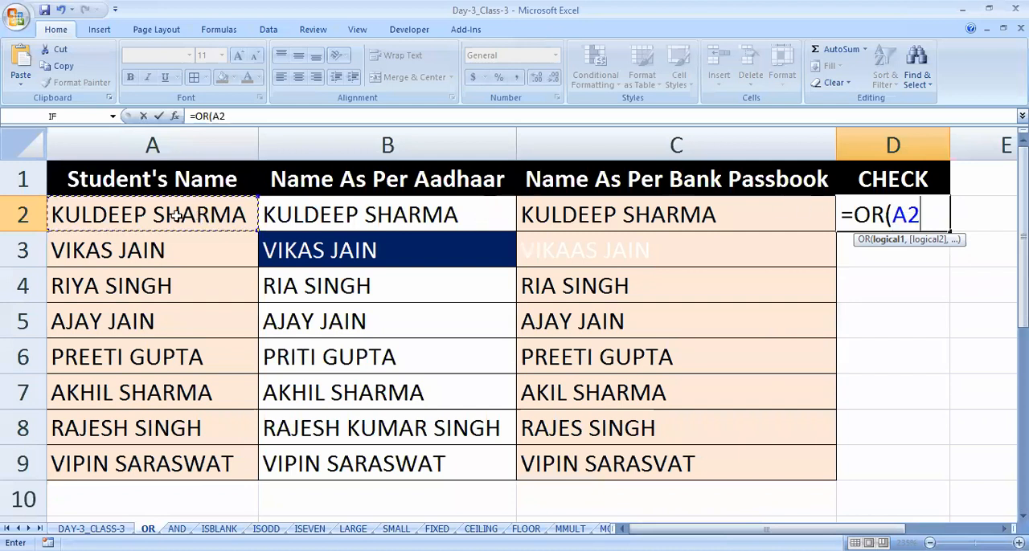
type("=")
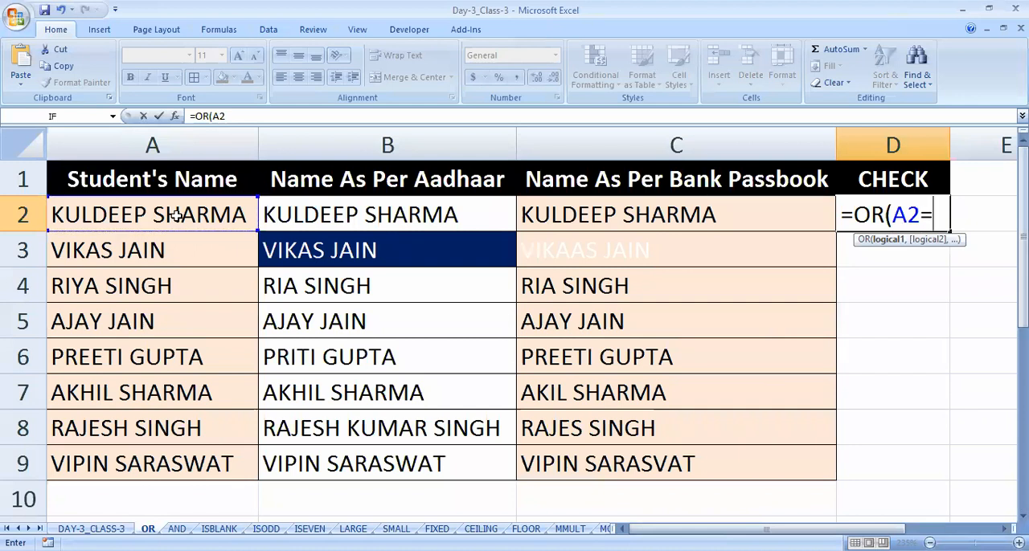
left_click(348, 209)
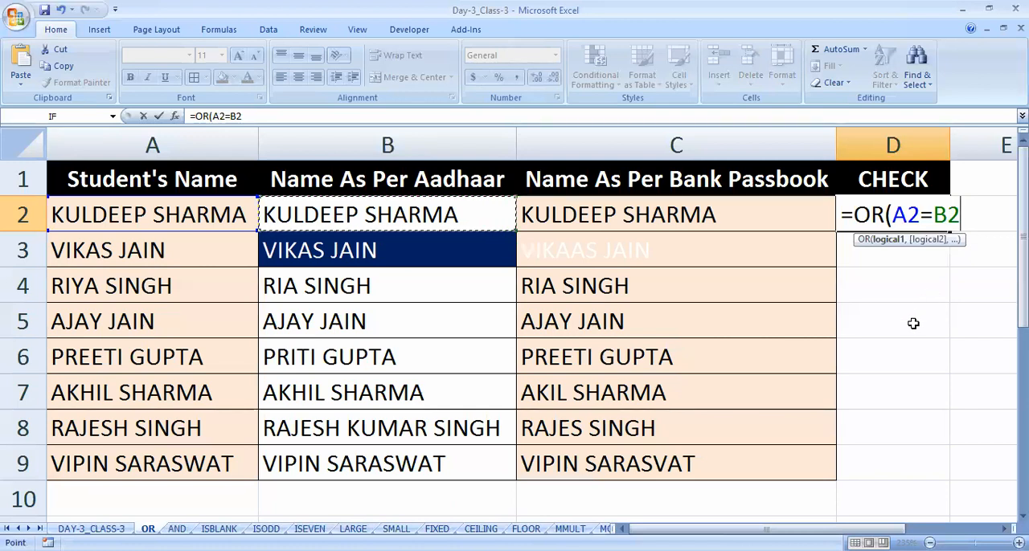
type(",")
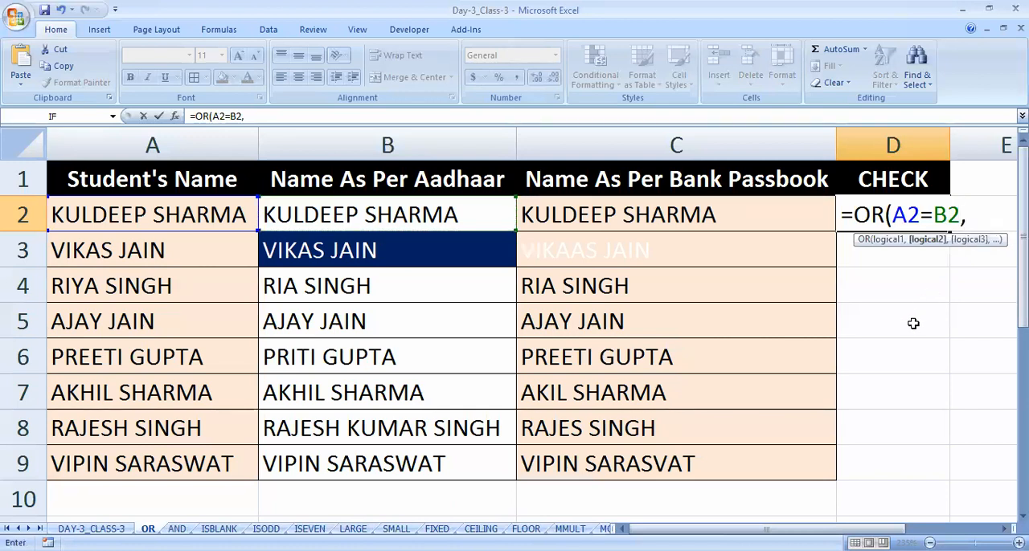
left_click(174, 214)
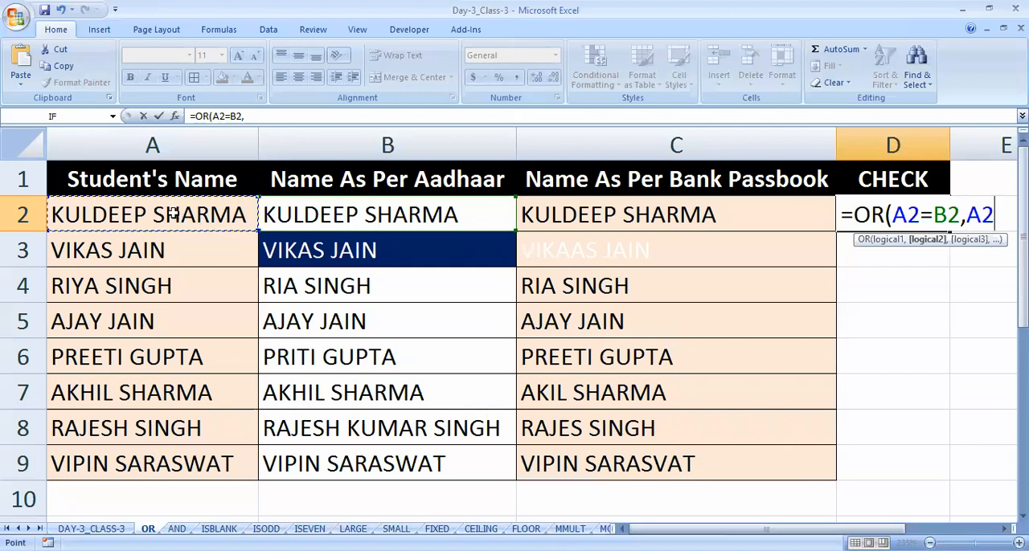
type("=")
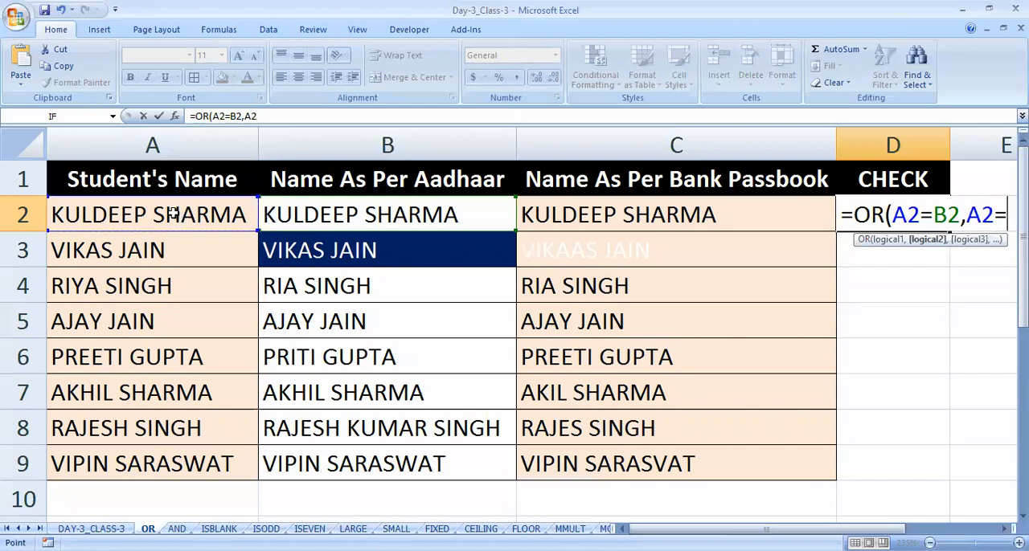
left_click(584, 220)
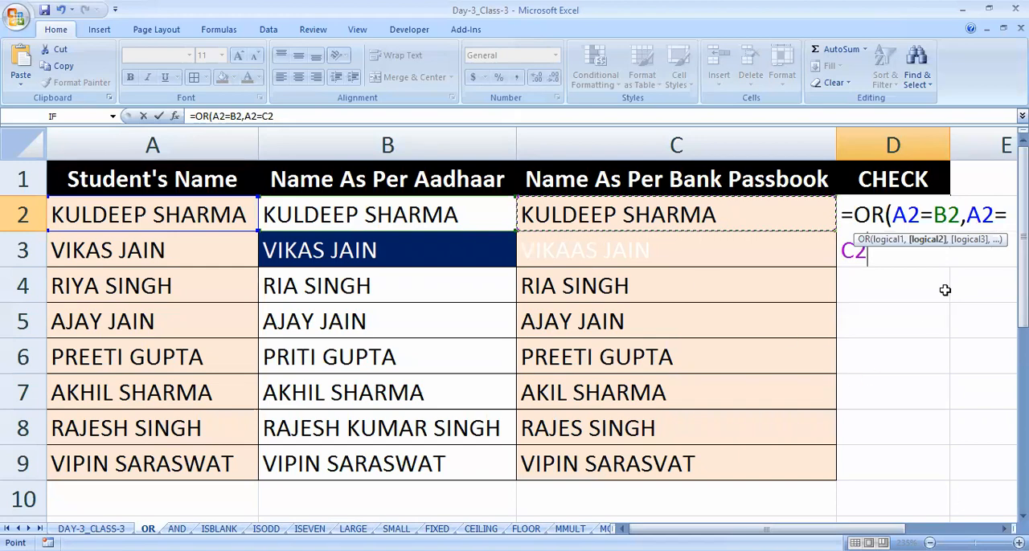
- Enlarge the formula bar and review the whole OR formula being written for D2
left_click_drag(303, 125, 301, 178)
left_click_drag(290, 118, 179, 119)
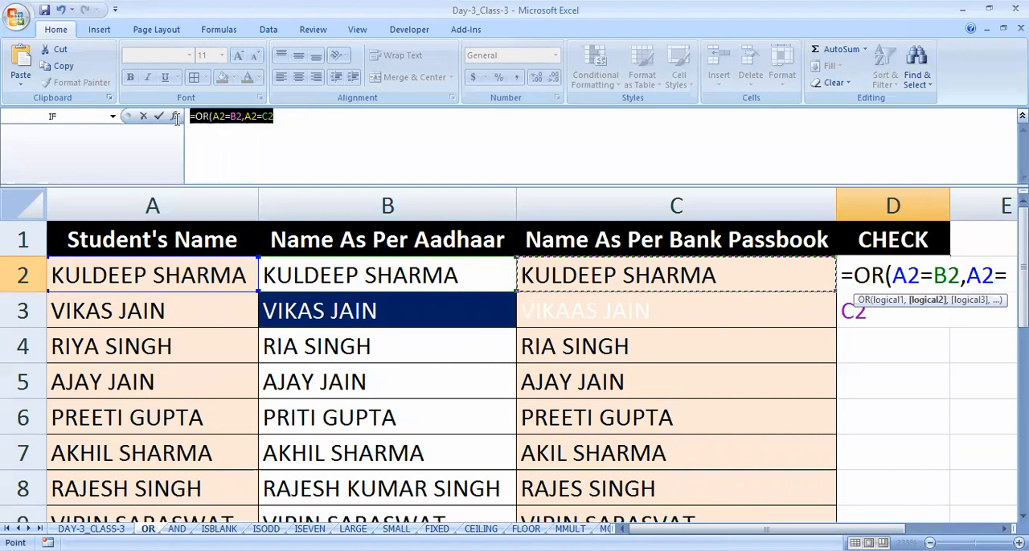
left_click(302, 117)
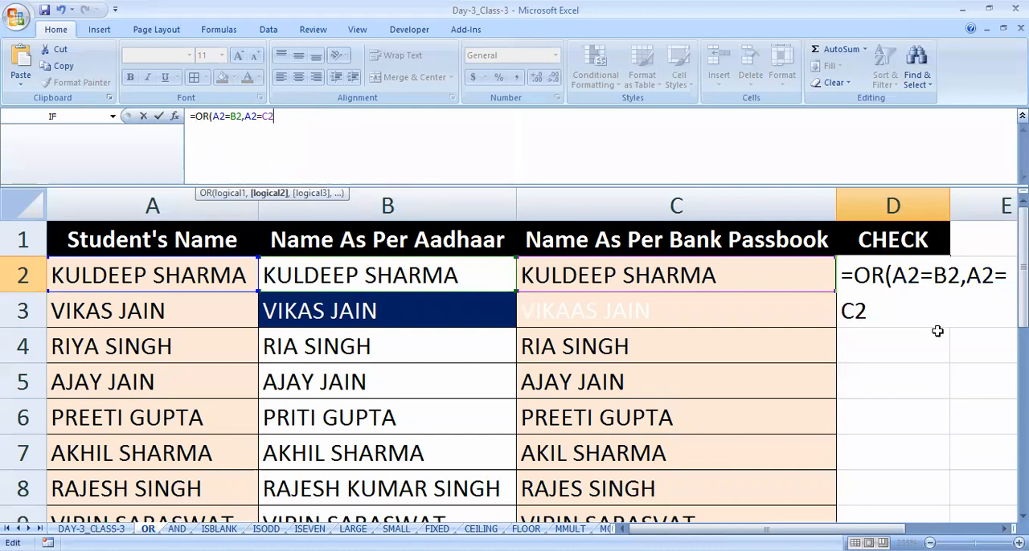
left_click_drag(766, 529, 910, 503)
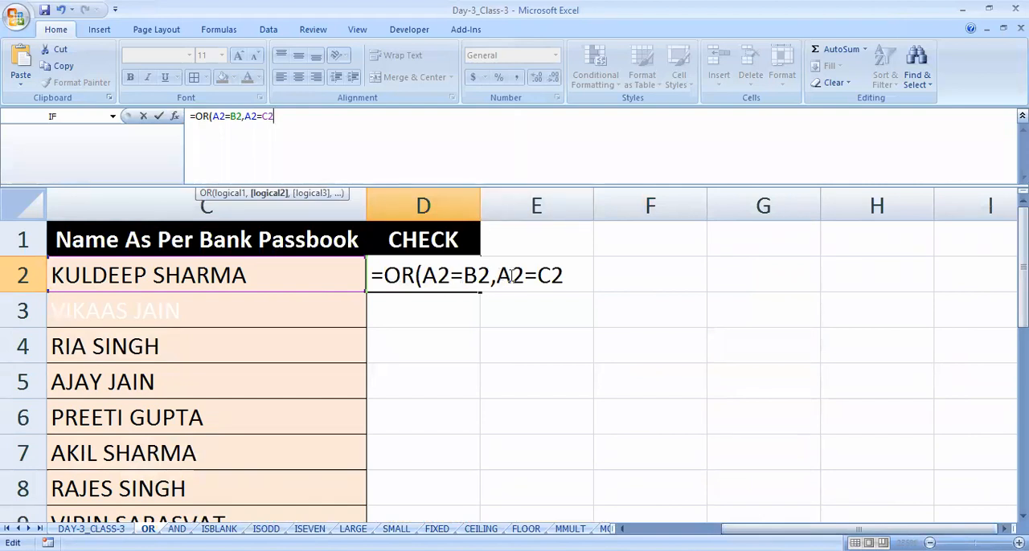
left_click_drag(375, 276, 564, 282)
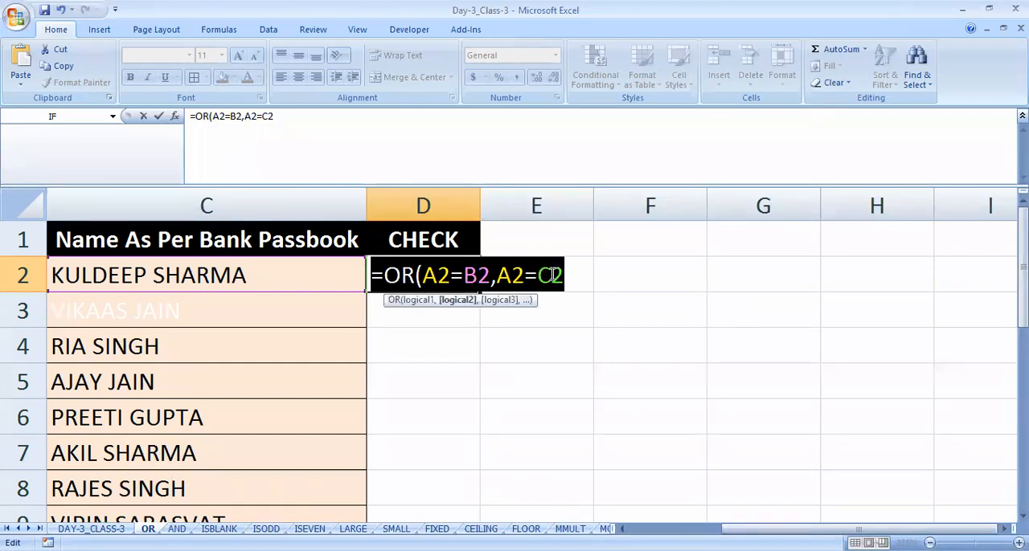
key("Left")
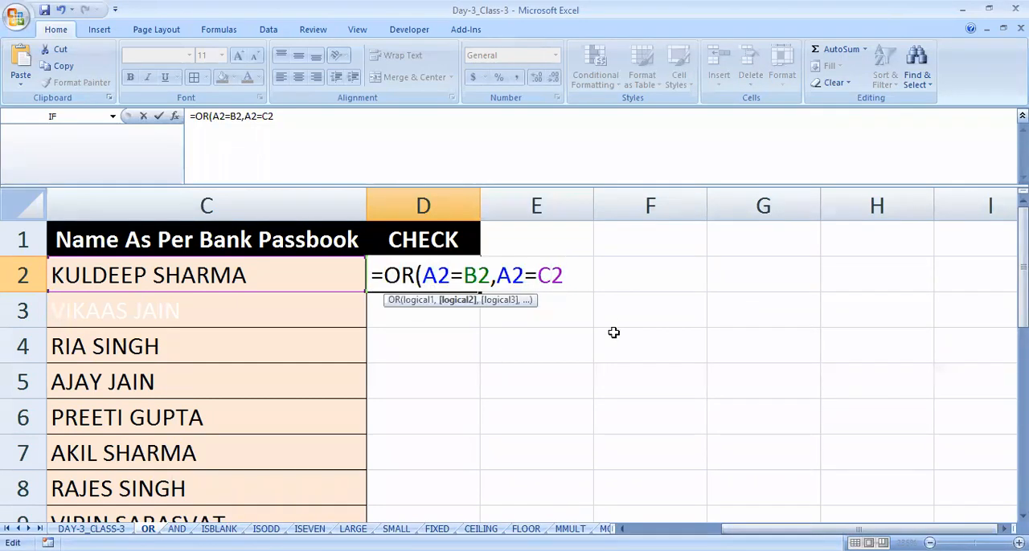
- Complete the formula in D2 as =OR(A2=B2,A2=C2) and enter it
type(")")
key("Return")
left_click_drag(858, 529, 766, 528)
- Fill the CHECK result cell D2 with the standard yellow colour
left_click(872, 282)
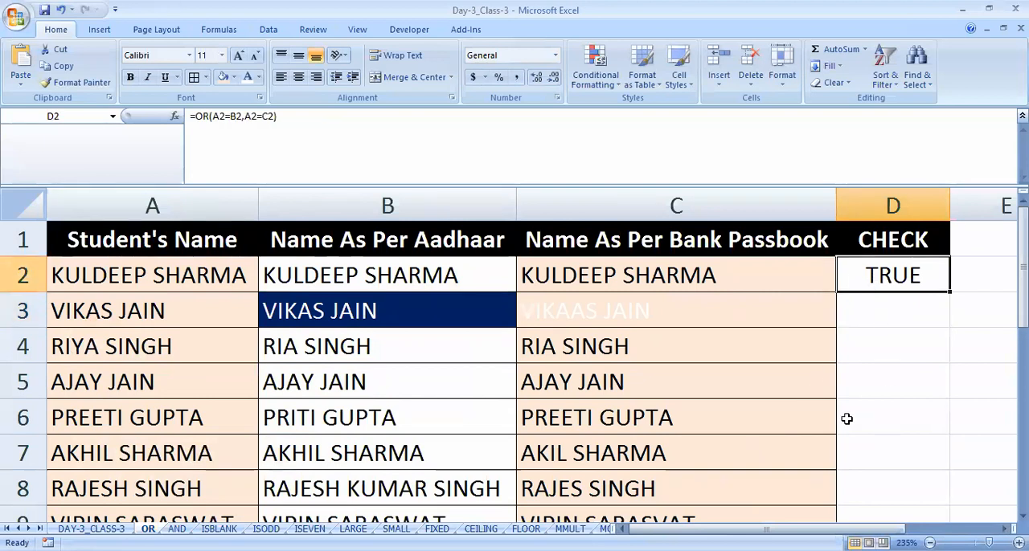
left_click(233, 77)
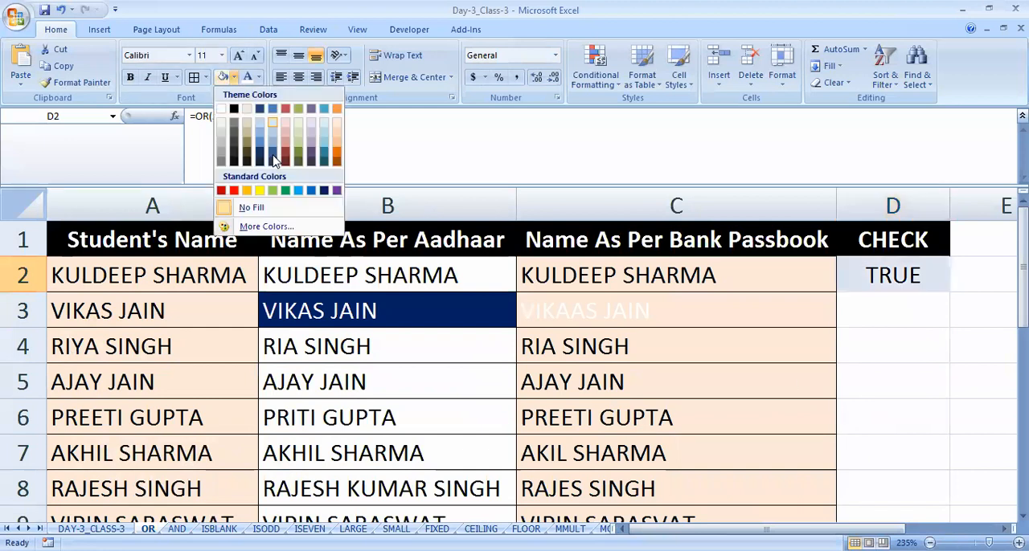
left_click(259, 191)
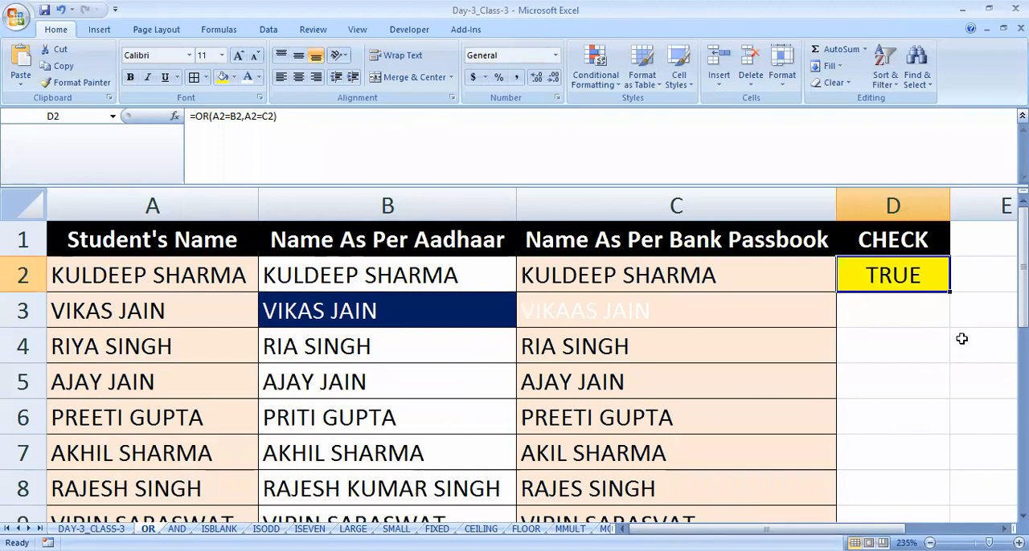
- Fill the OR formula and yellow formatting from D2 down through D9
left_click_drag(902, 306, 886, 457)
scroll(764, 398, "up", 1)
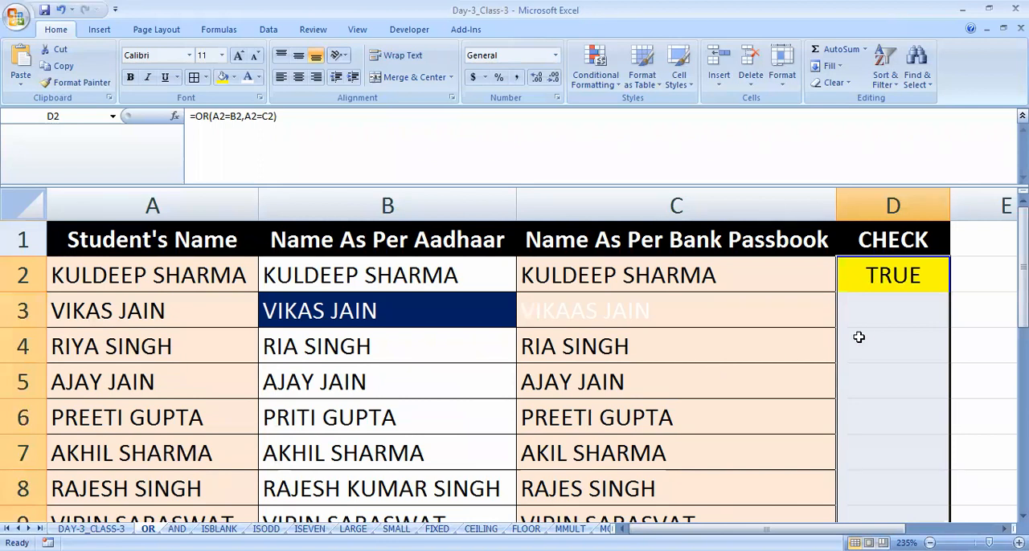
scroll(859, 338, "down", 1)
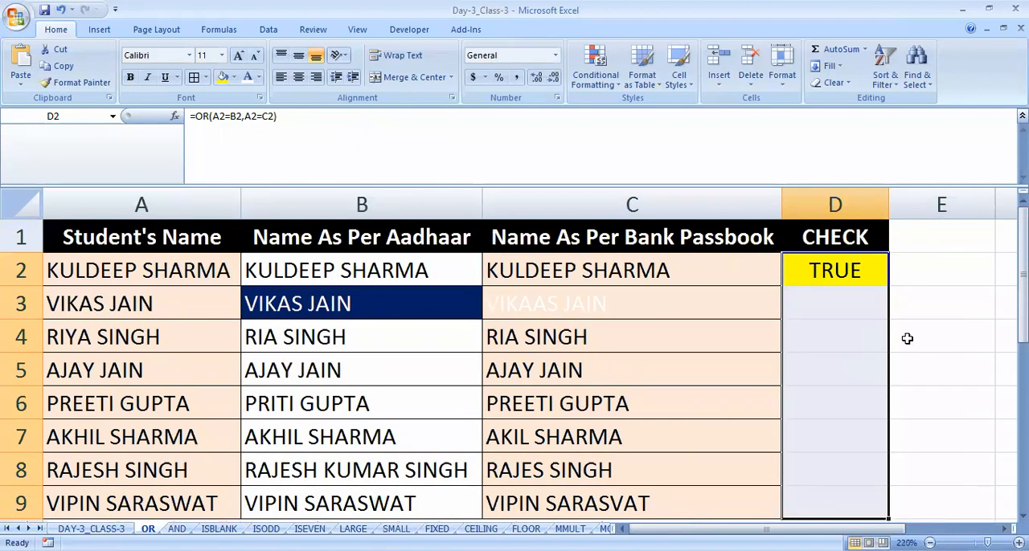
key("ctrl+d")
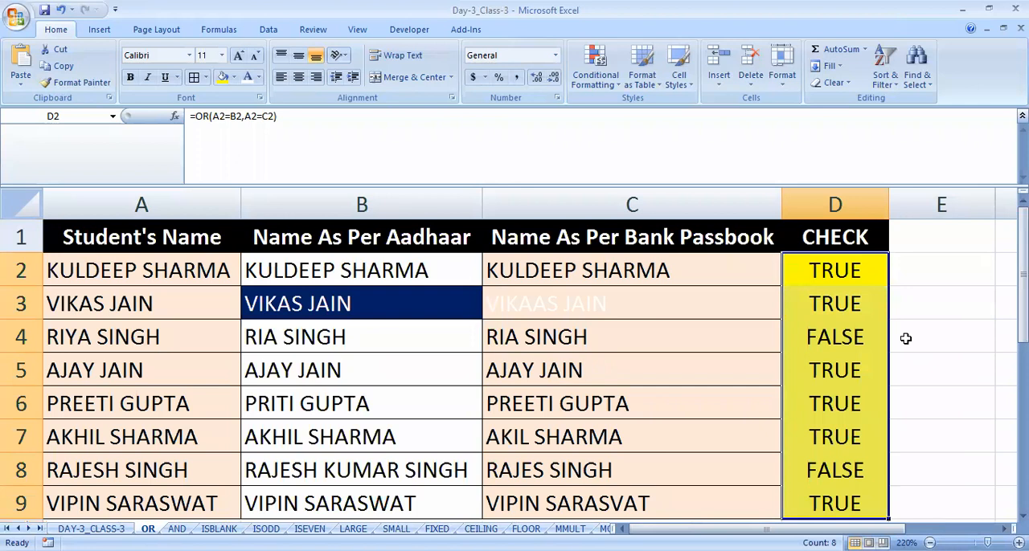
- Inspect the copied OR formulas and their results in D2 through D5
left_click(823, 271)
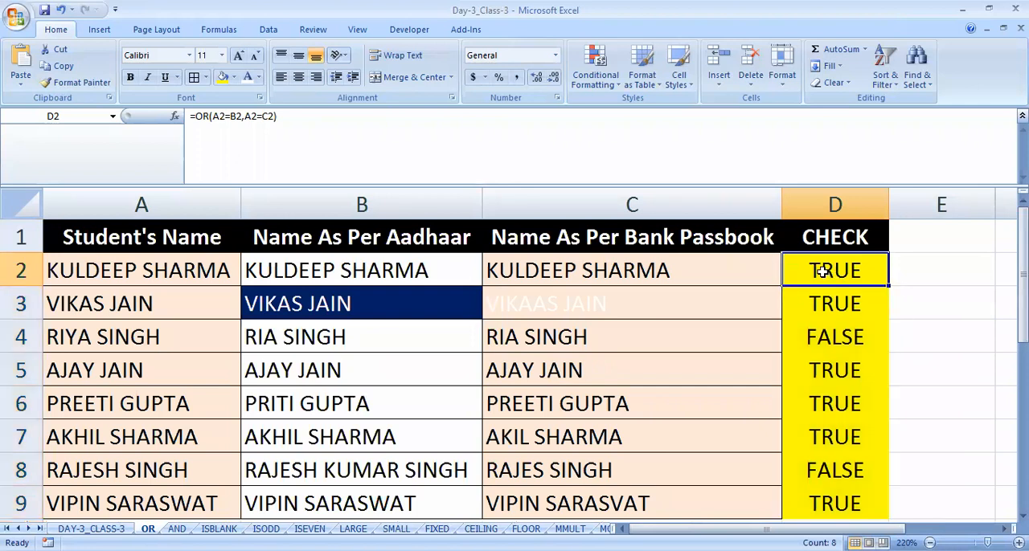
left_click(818, 302)
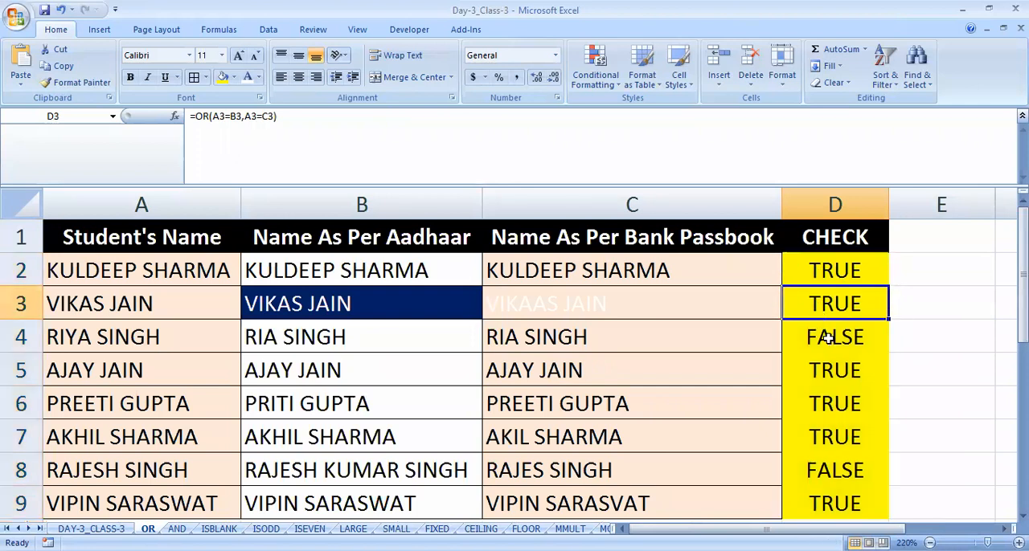
left_click(828, 341)
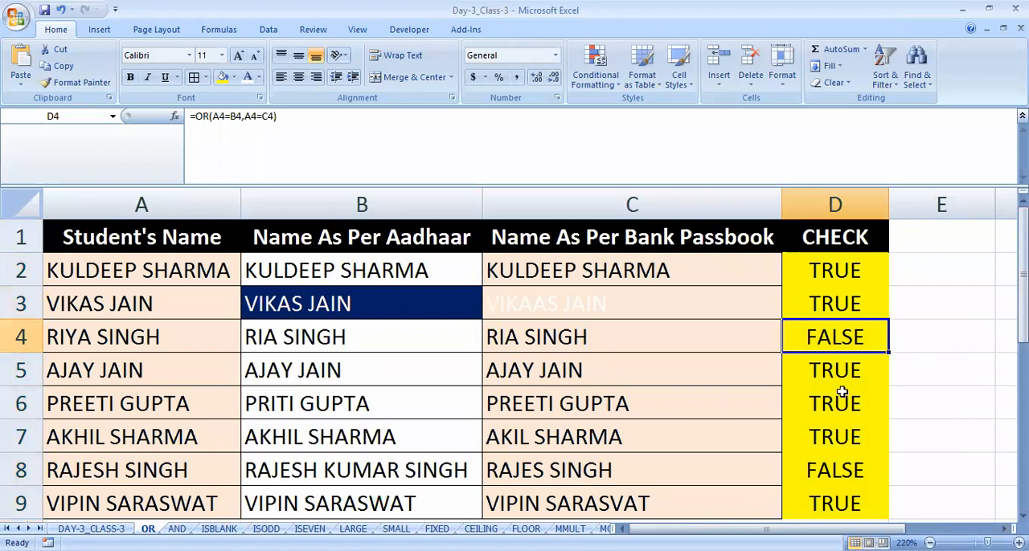
left_click(840, 375)
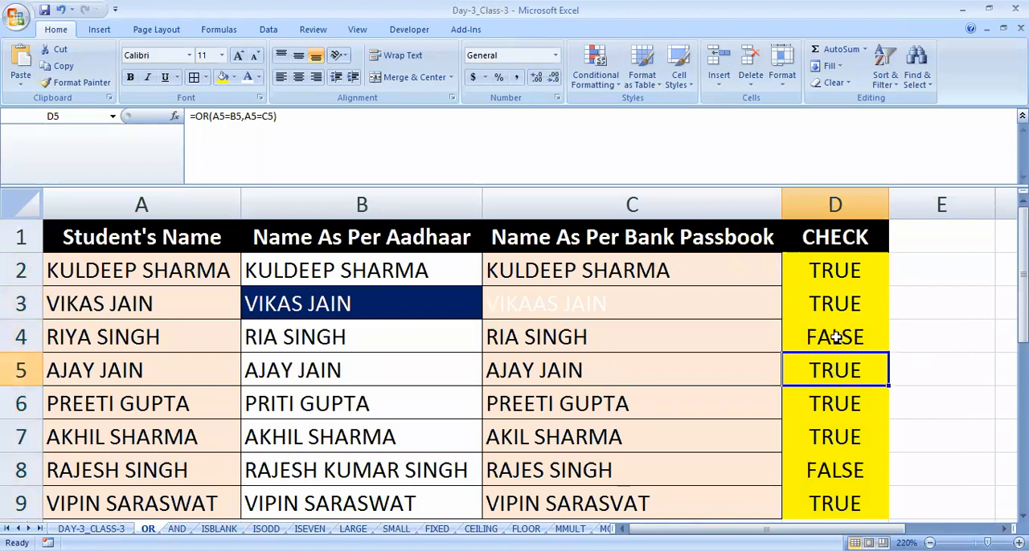
- Compare the student's name in A4 with the Aadhaar and bank passbook names in B4 and C4 to explain the result in D4
left_click(836, 339)
left_click_drag(330, 343, 559, 346)
left_click(547, 341)
left_click(148, 337)
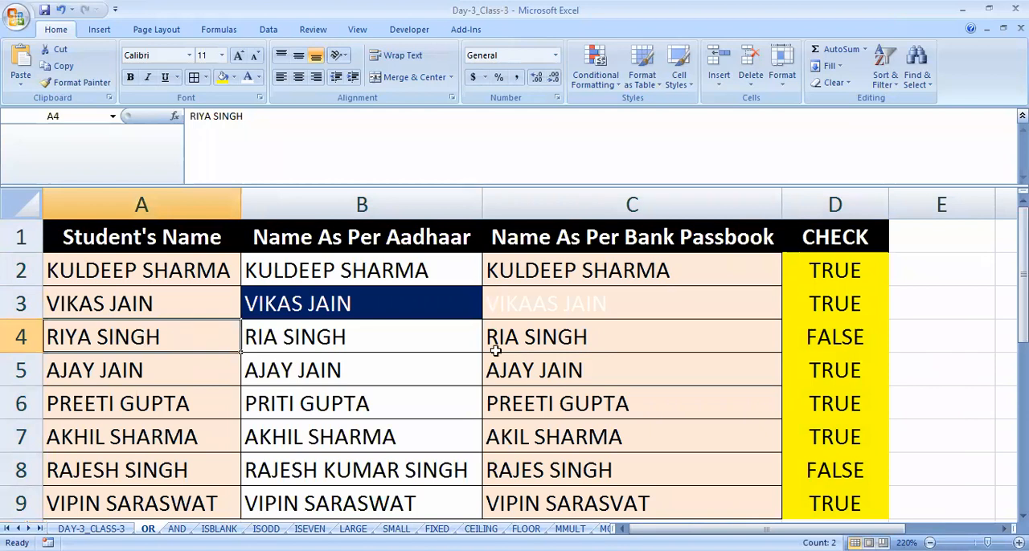
left_click(340, 342)
left_click(519, 334)
left_click(372, 335)
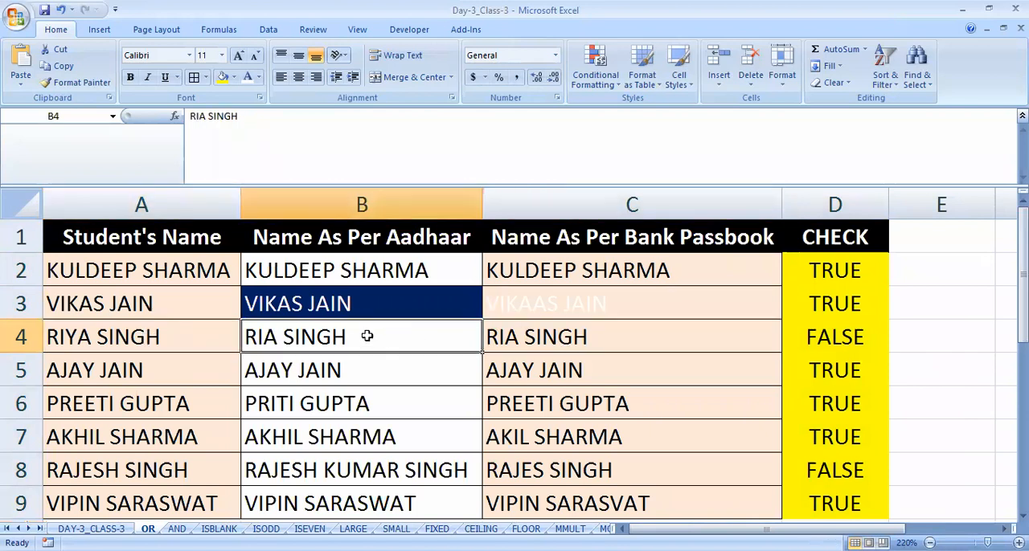
left_click(617, 326)
left_click(97, 329)
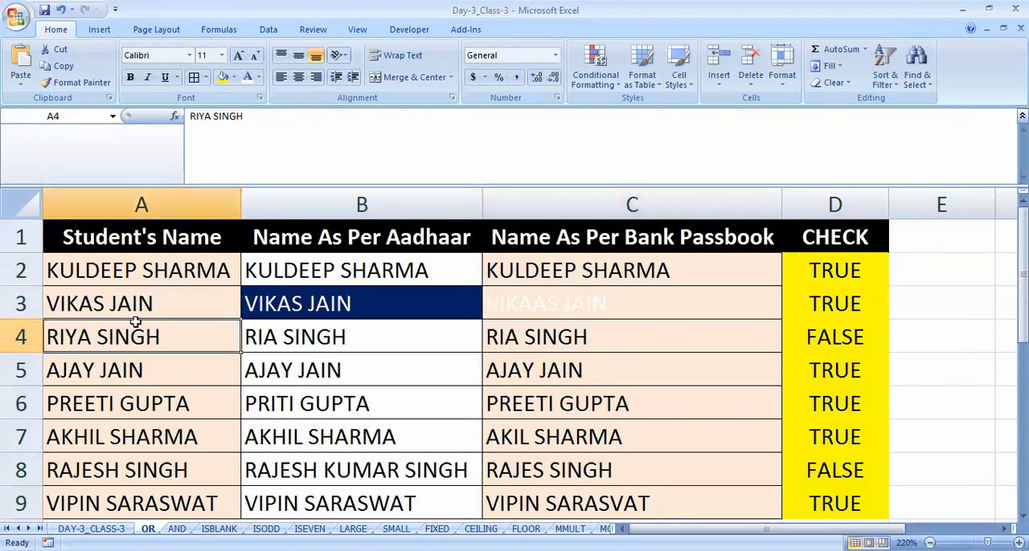
left_click(851, 342)
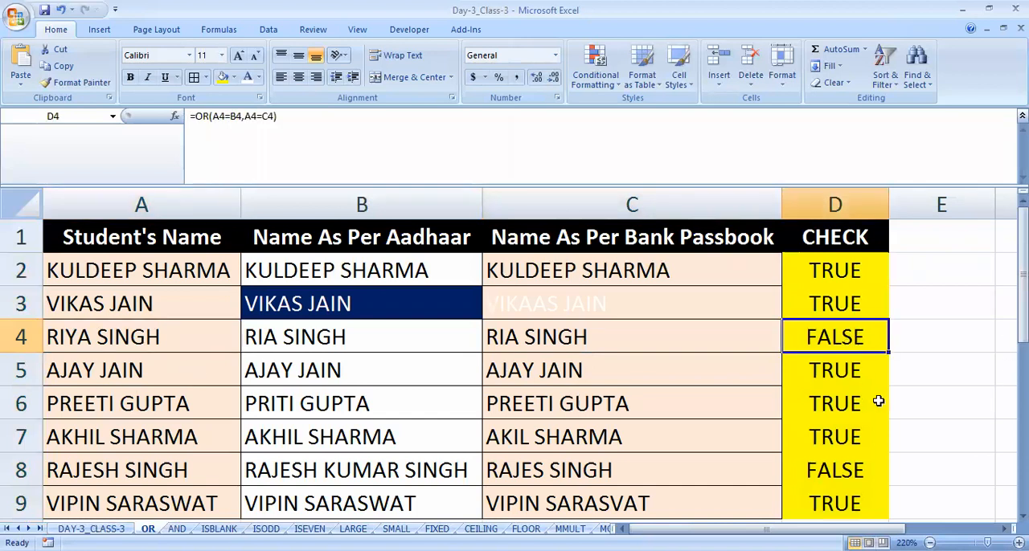
- Add filters to the table's header row and view the filter options of the CHECK column
left_click(844, 243)
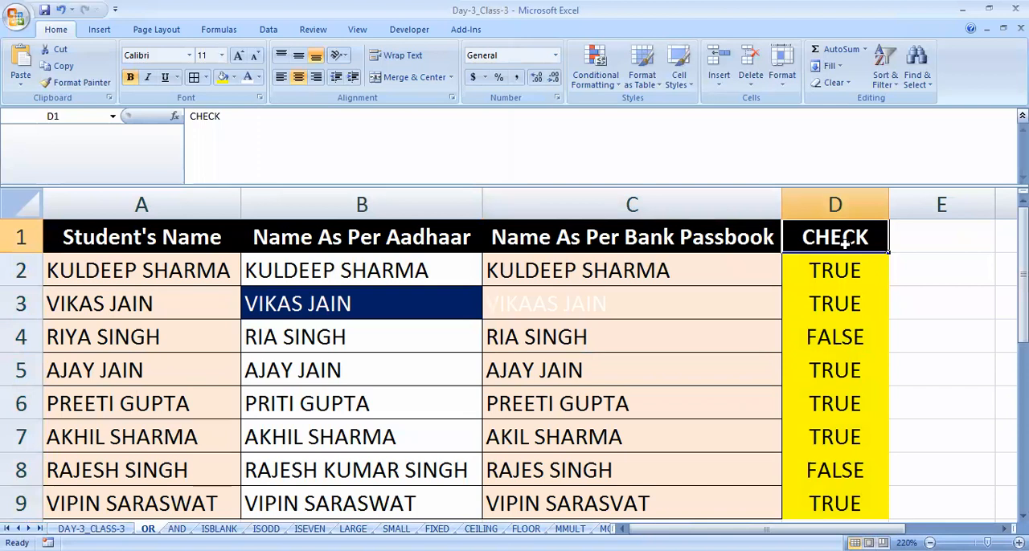
key("ctrl+shift+l")
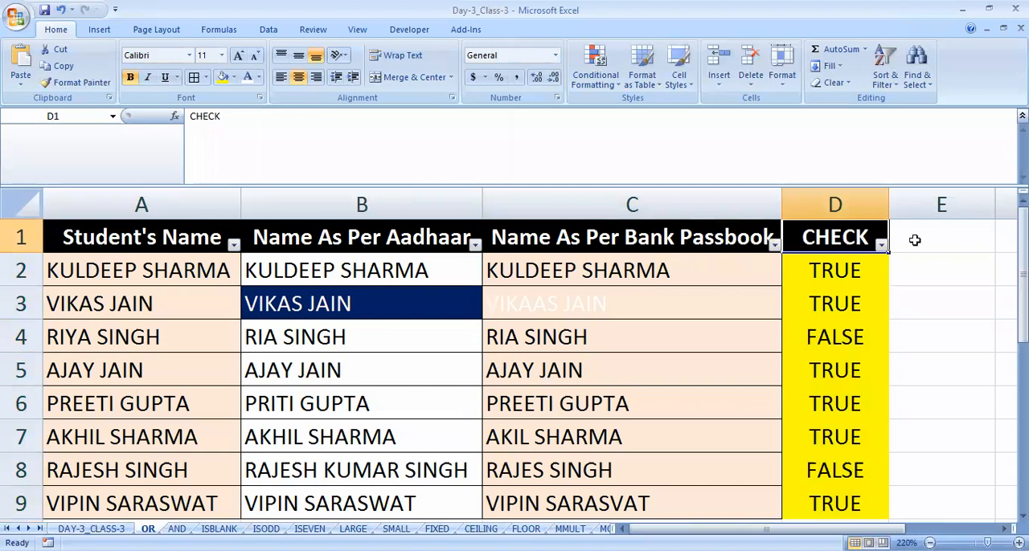
left_click(882, 244)
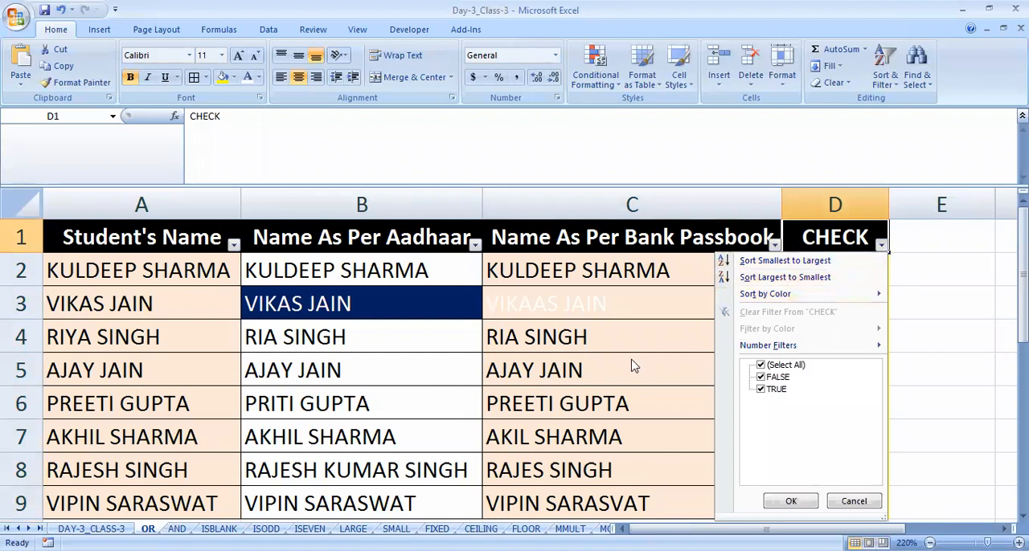
left_click(892, 237)
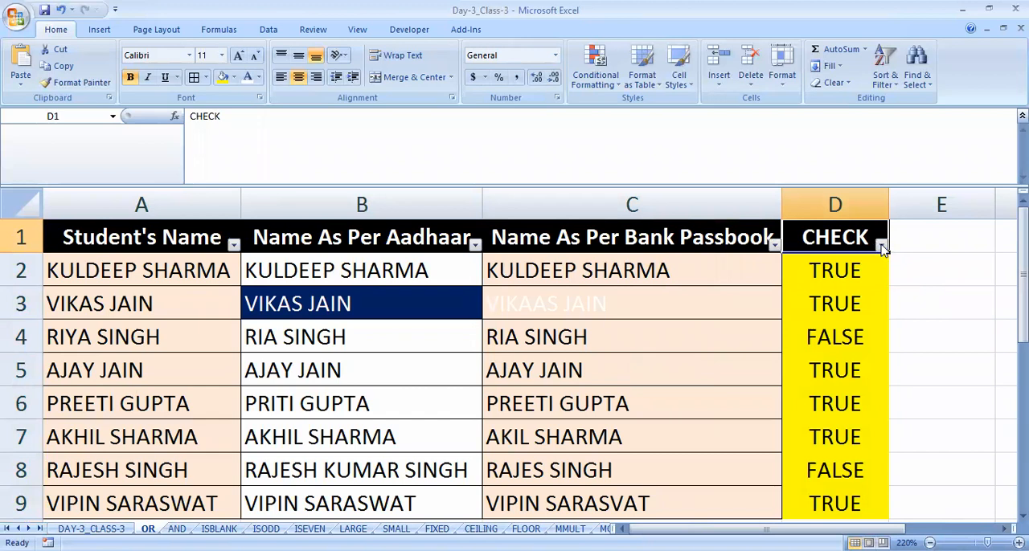
- Filter the CHECK column so that only the FALSE rows are shown
left_click(881, 245)
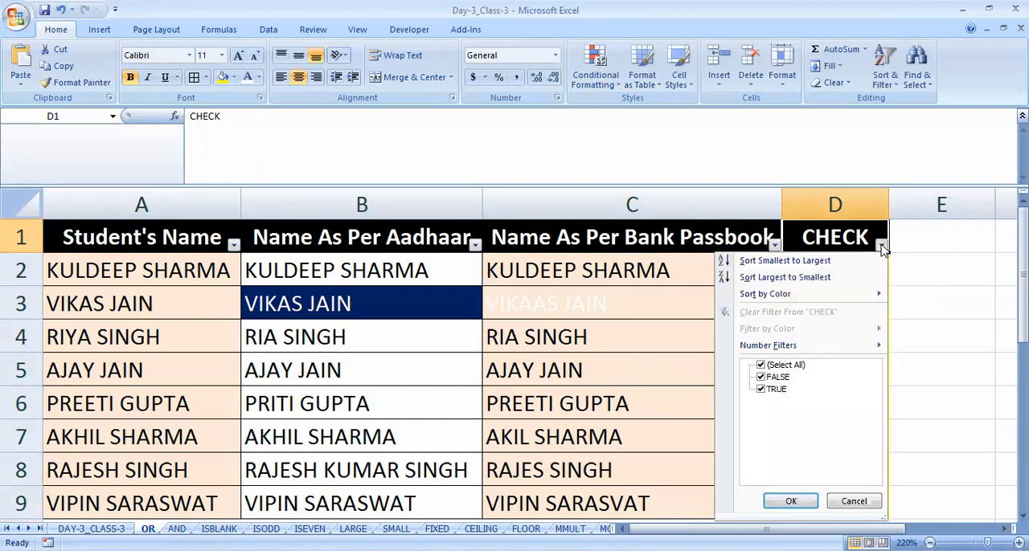
left_click(778, 366)
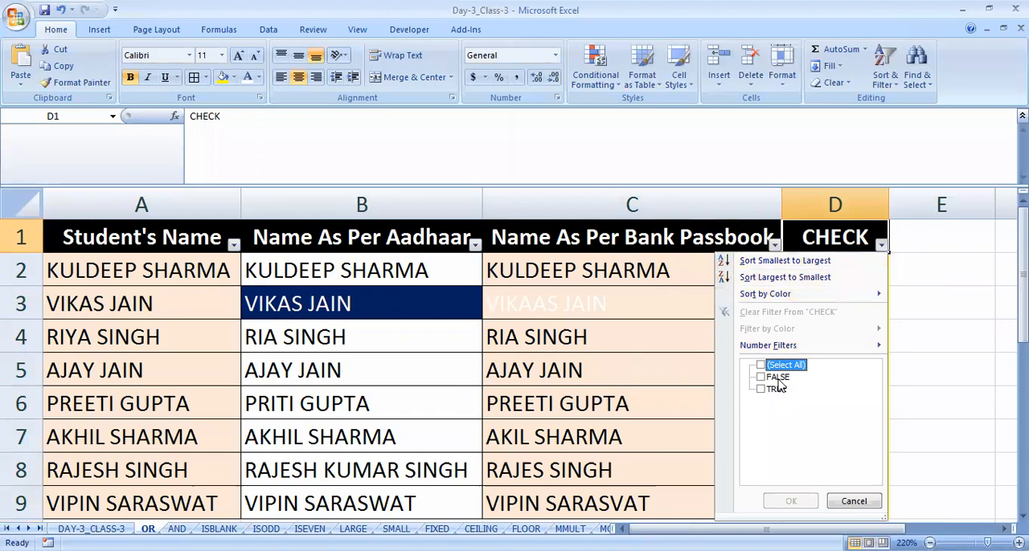
left_click(774, 378)
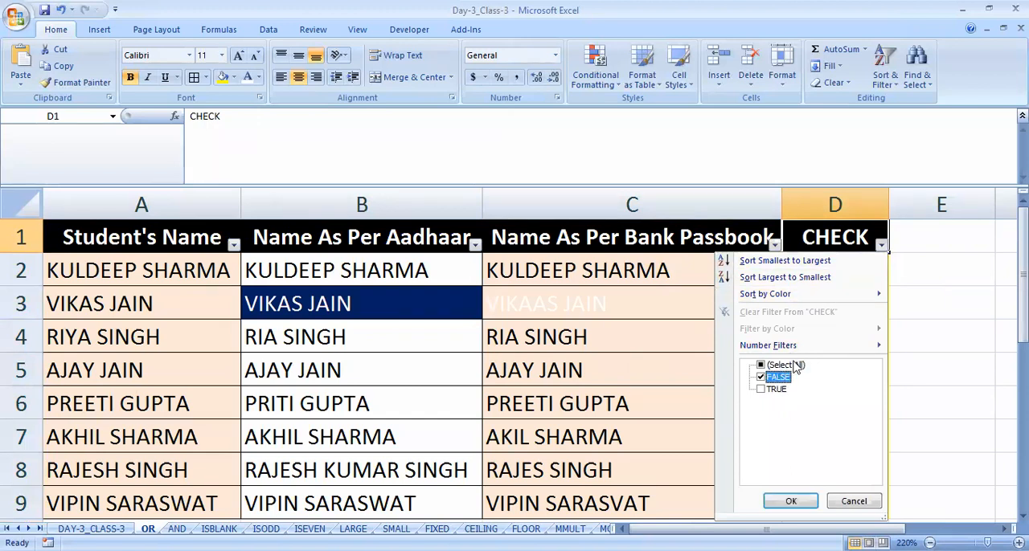
left_click(795, 367)
left_click(796, 367)
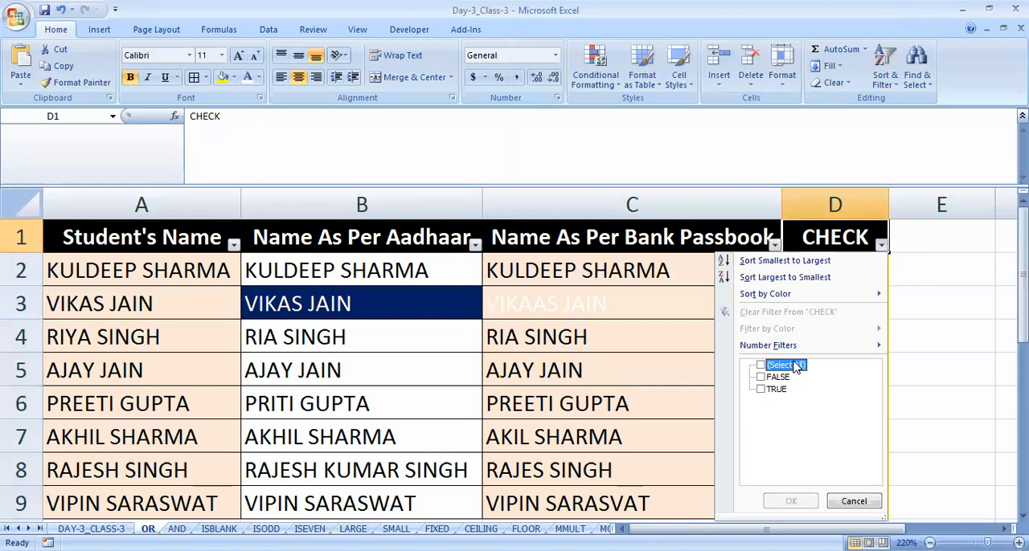
left_click(774, 390)
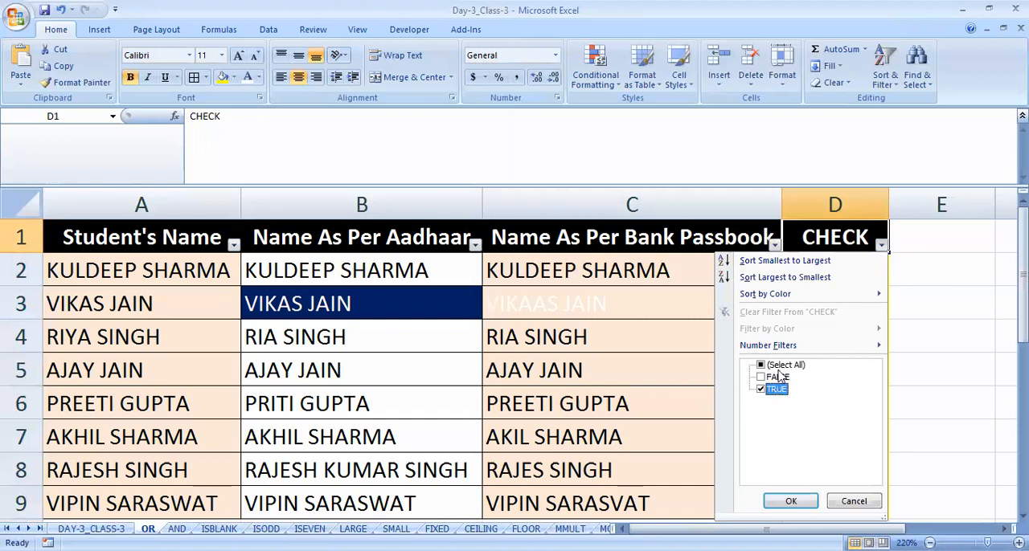
left_click(774, 390)
left_click(775, 377)
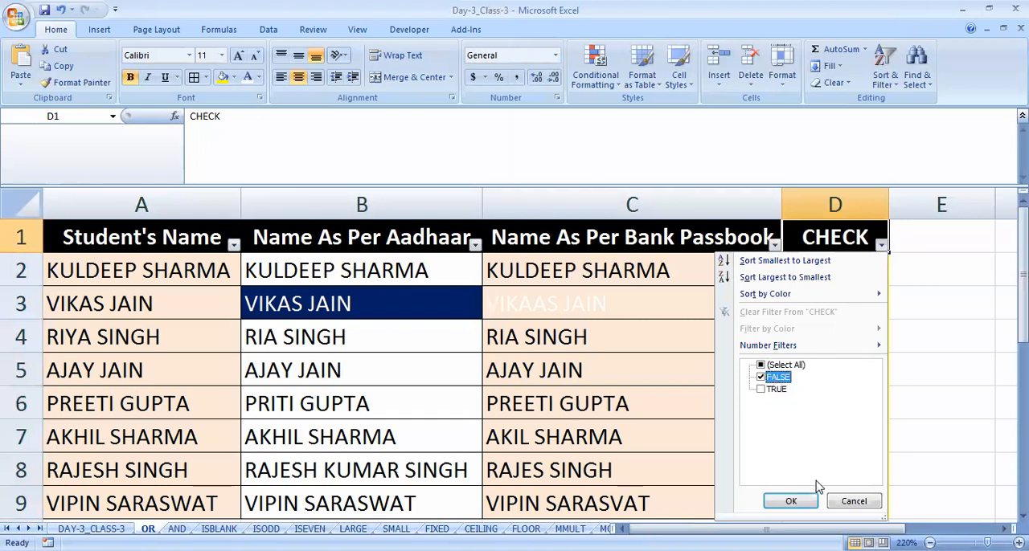
left_click(791, 501)
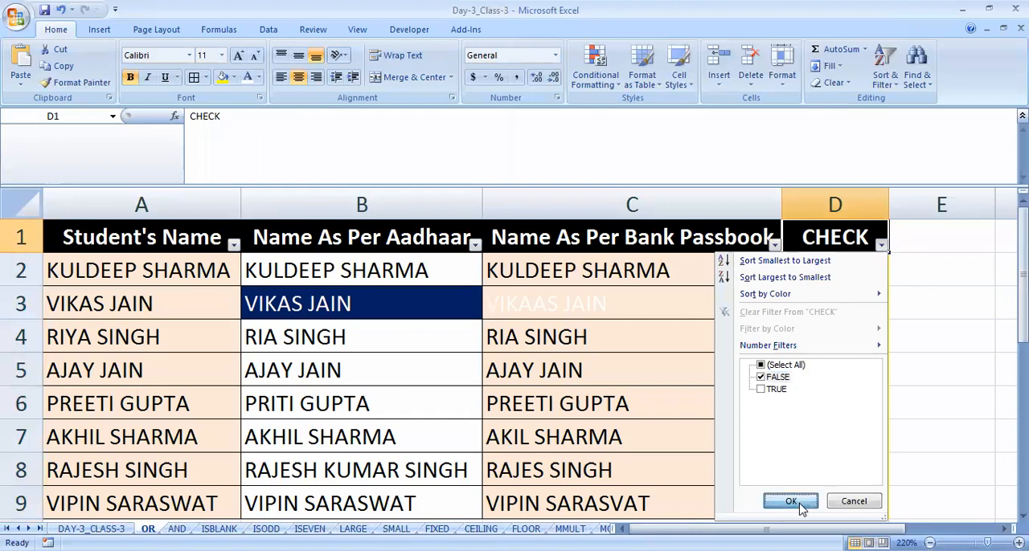
- Review the student, Aadhaar and bank passbook names in the filtered rows 4 and 8
left_click(176, 278)
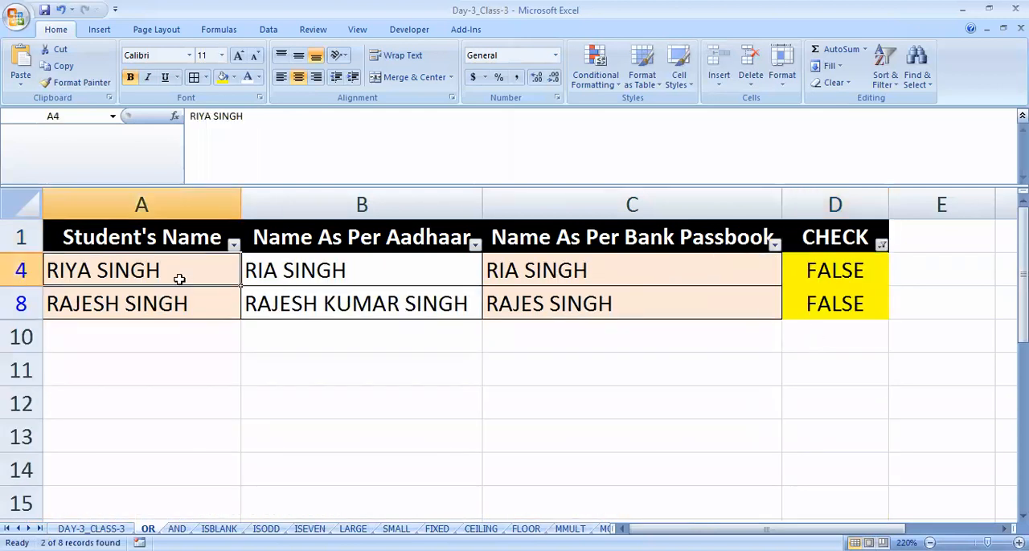
left_click(174, 330)
left_click(163, 271)
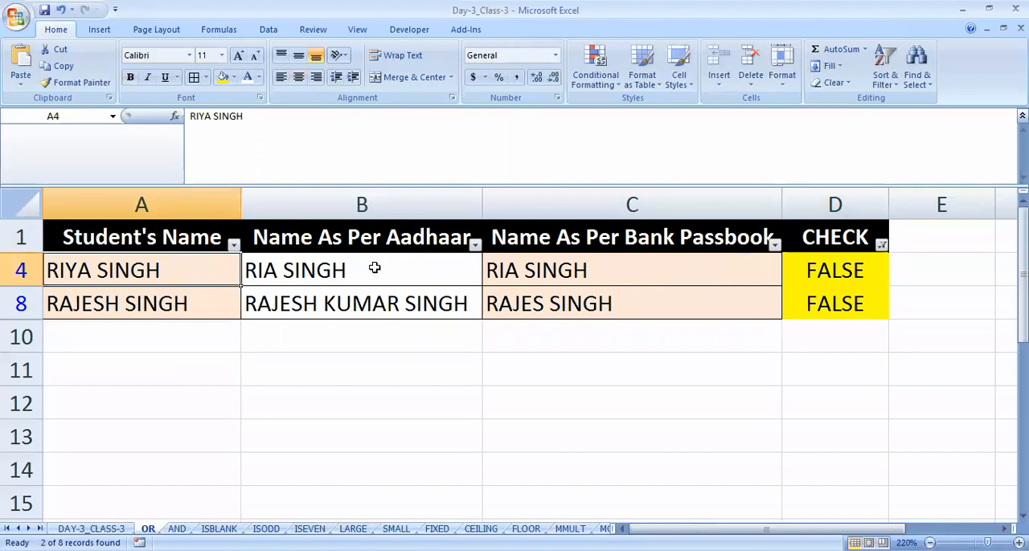
left_click(335, 271)
left_click_drag(336, 271, 361, 301)
left_click_drag(581, 272, 577, 304)
left_click(590, 398)
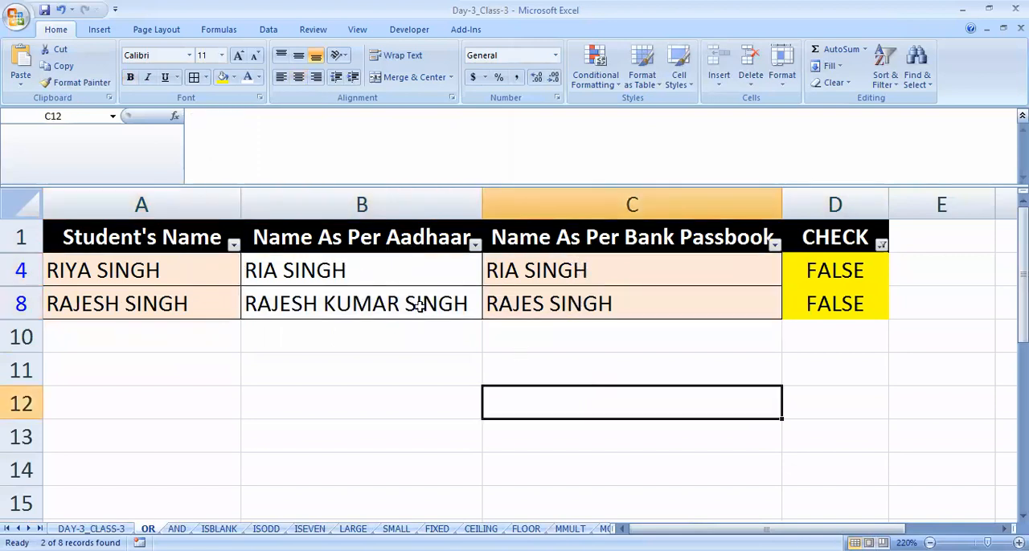
- Compare the student's name in A8 with B8 and C8, and relate both filtered rows to their CHECK results in D4 and D8
left_click(278, 265)
left_click(295, 303)
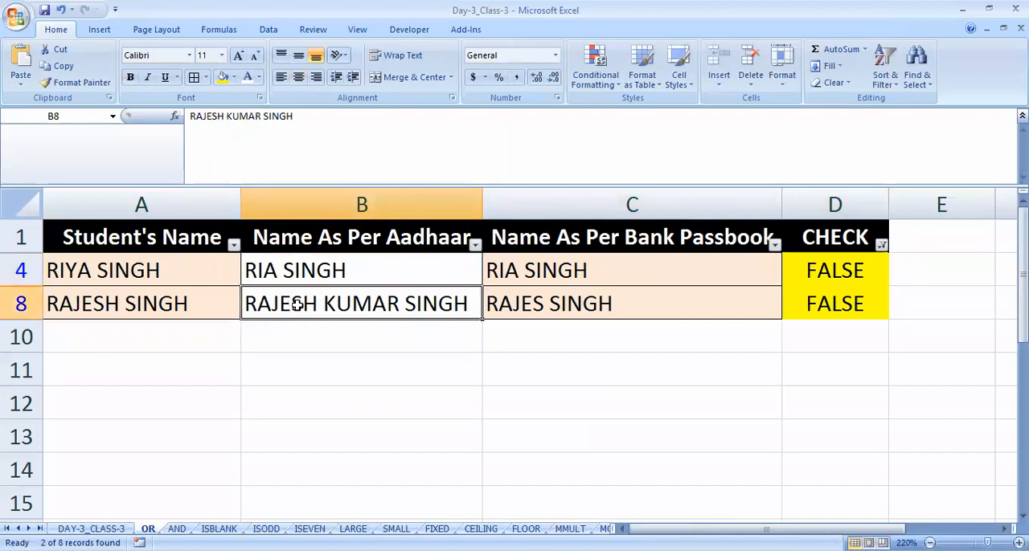
left_click(92, 304)
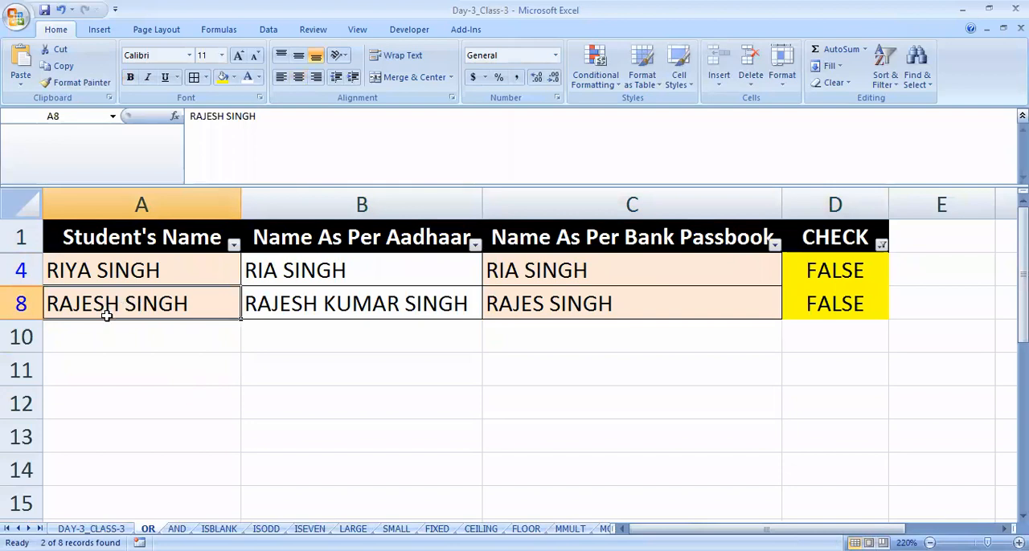
left_click(539, 307)
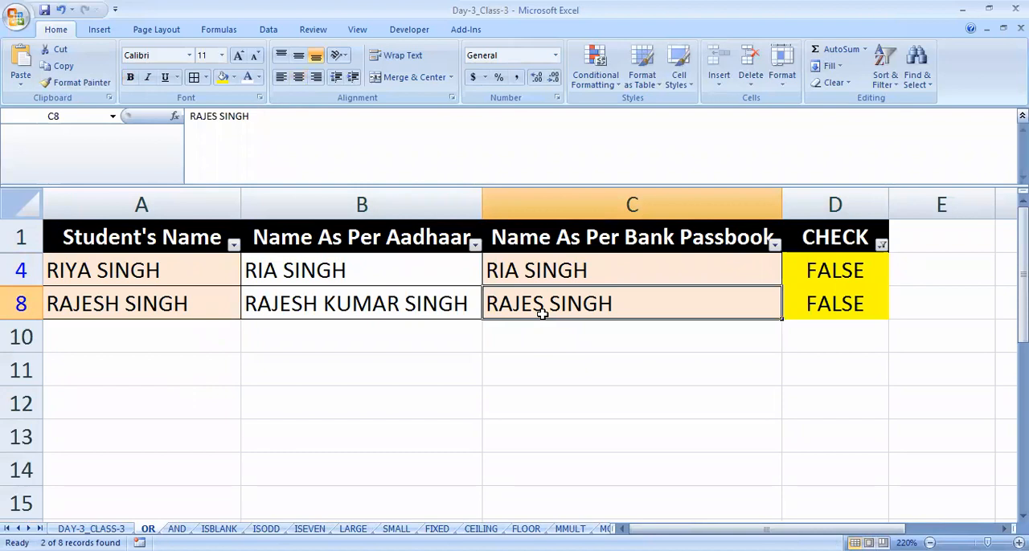
left_click_drag(821, 271, 824, 308)
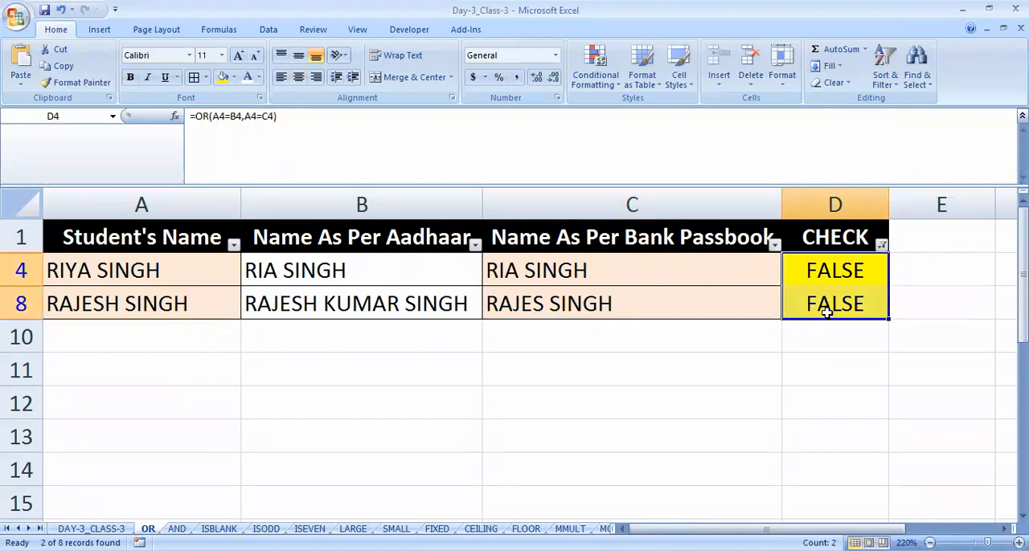
left_click_drag(144, 274, 627, 302)
left_click_drag(540, 389, 532, 379)
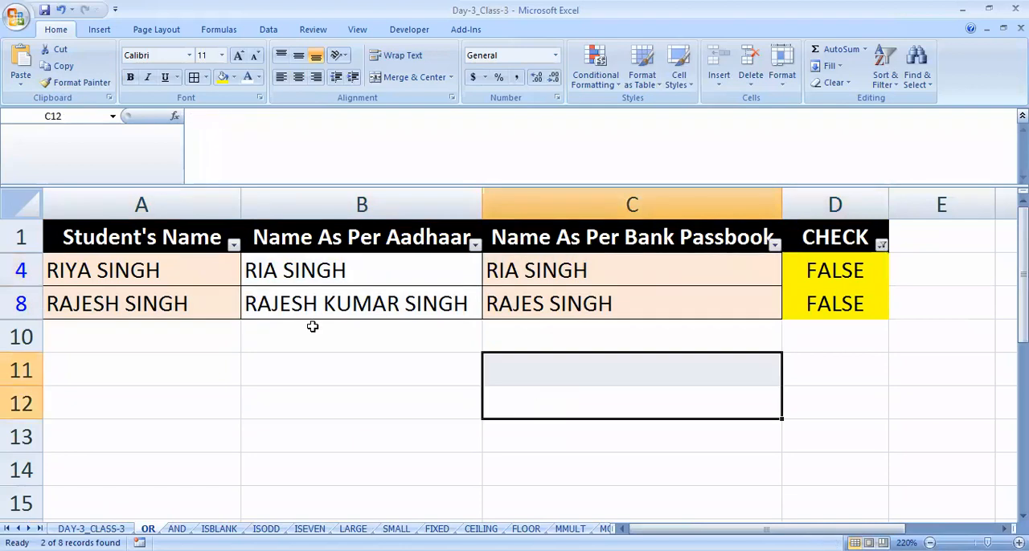
left_click_drag(126, 271, 571, 298)
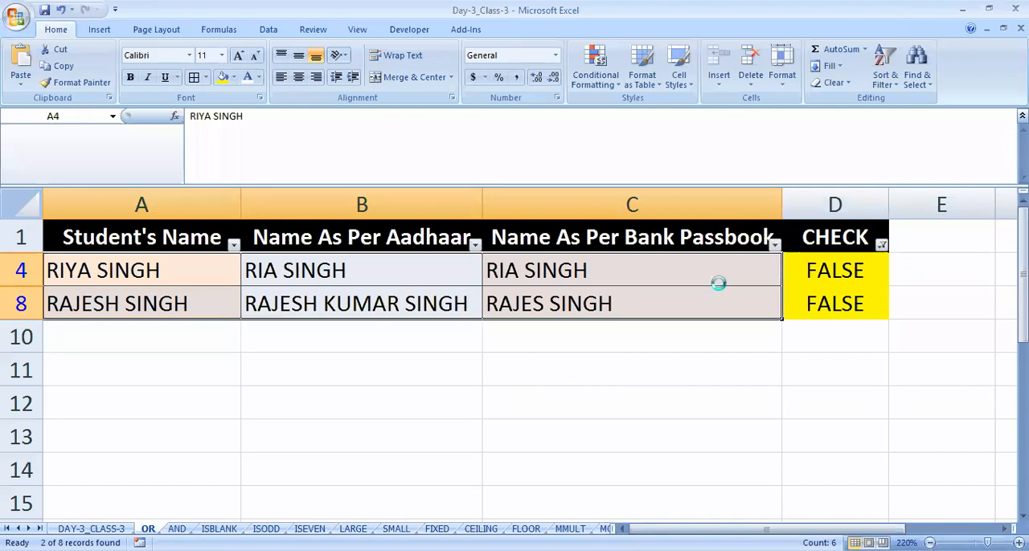
- Remove the filters from the table and compare the student's name in A9 with the Aadhaar and bank passbook names in B9 and C9
key("ctrl+shift+l")
scroll(441, 333, "down", 1)
left_click_drag(153, 412, 547, 414)
left_click(639, 404)
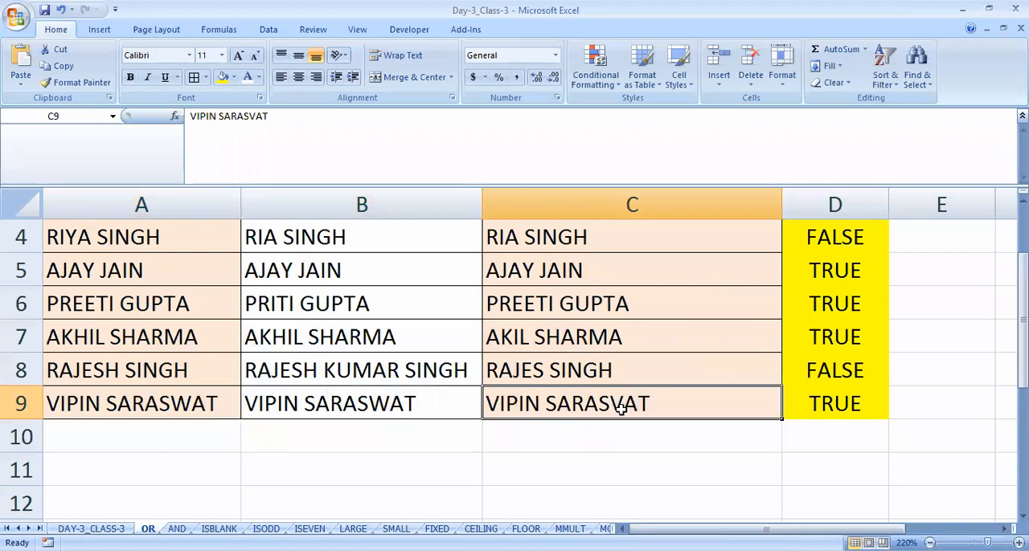
left_click(279, 409)
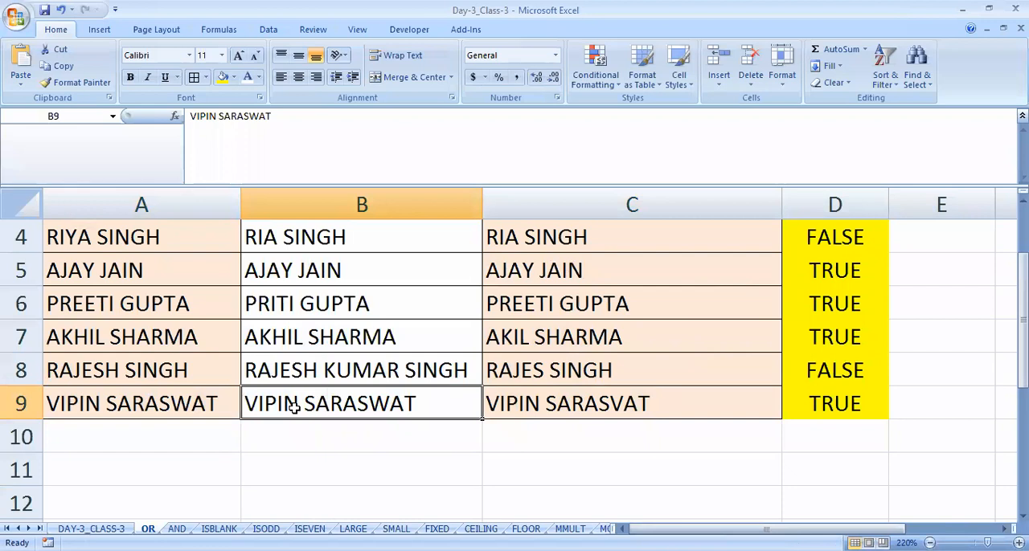
left_click(149, 406)
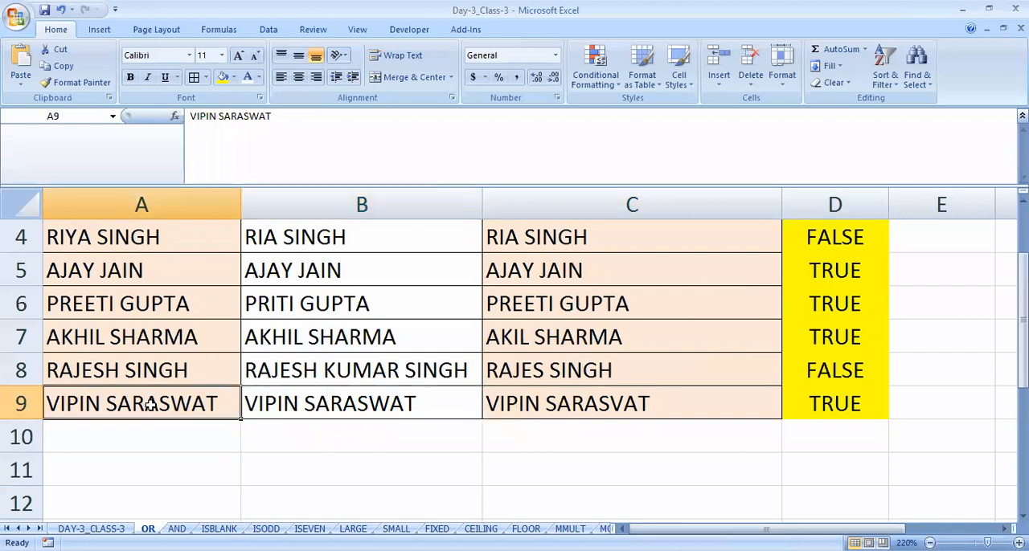
left_click(334, 405)
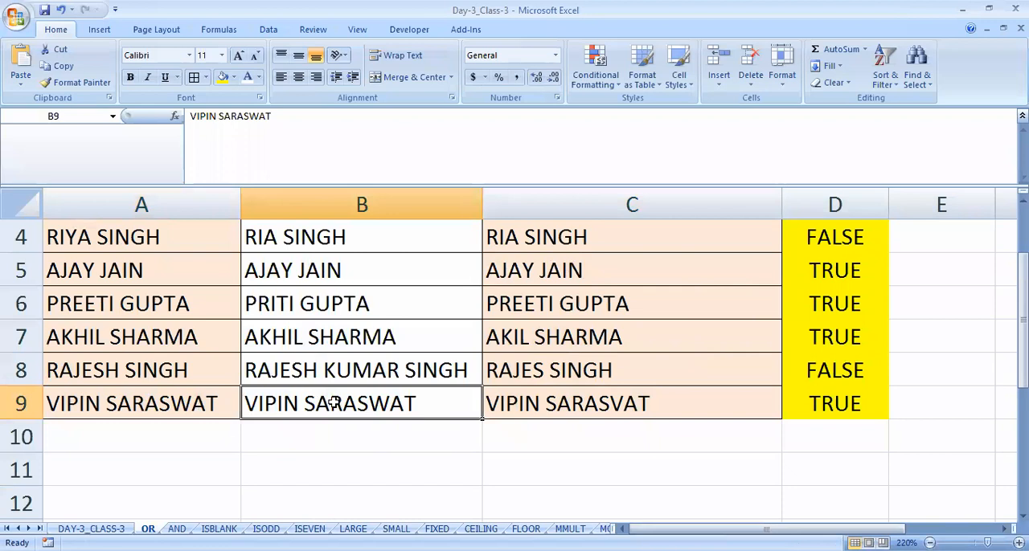
left_click(197, 407)
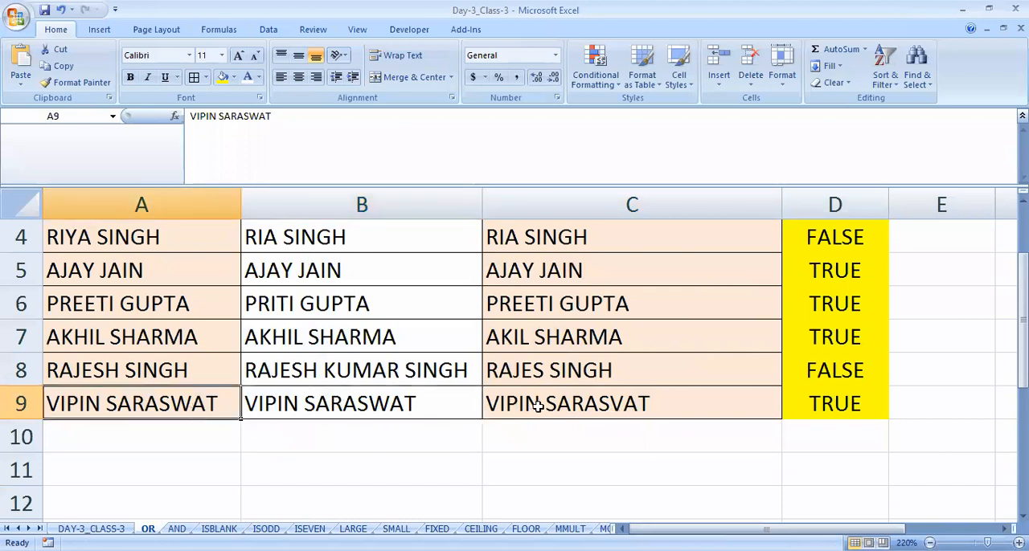
left_click(538, 402)
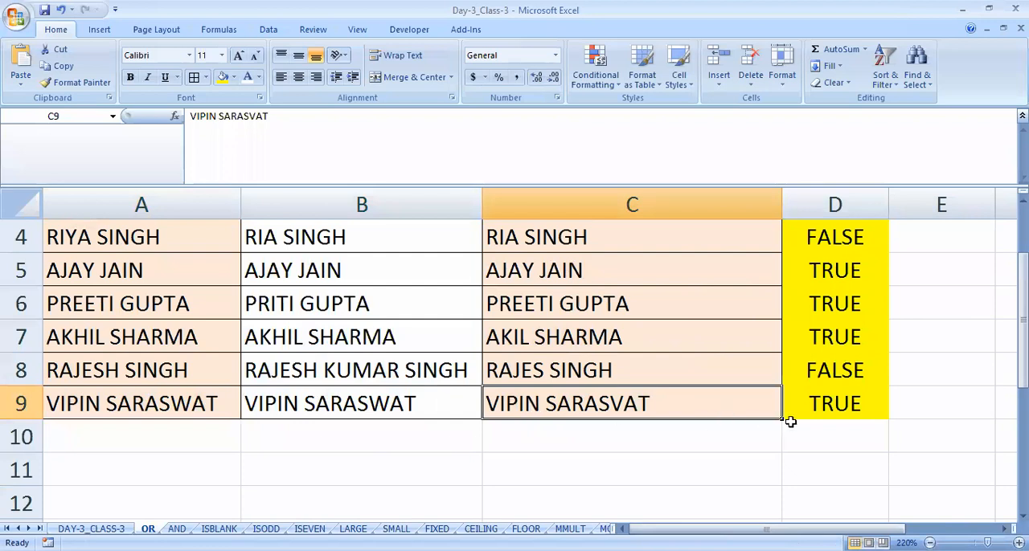
- Inspect the OR formula in D9 and leave it as it is
left_click(840, 398)
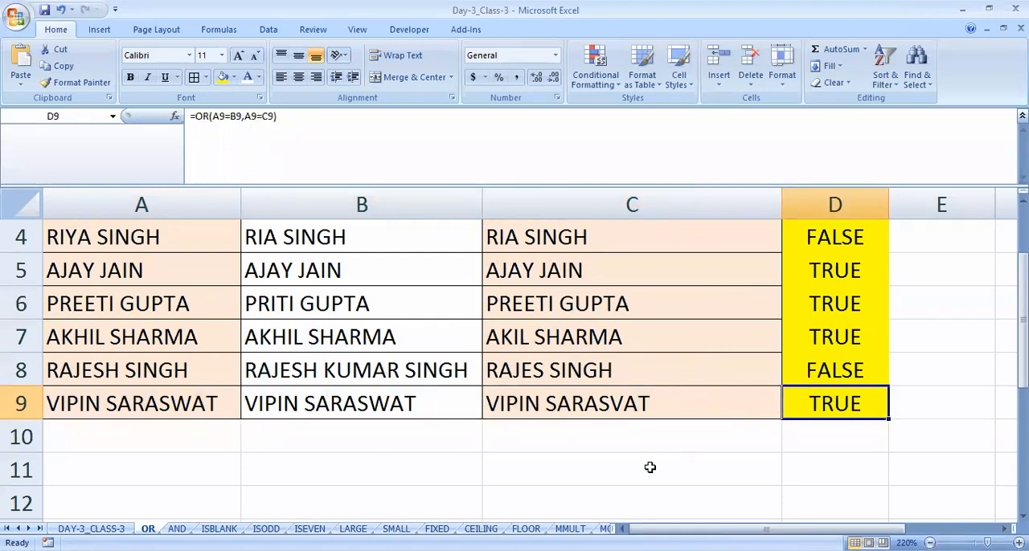
double_click(819, 401)
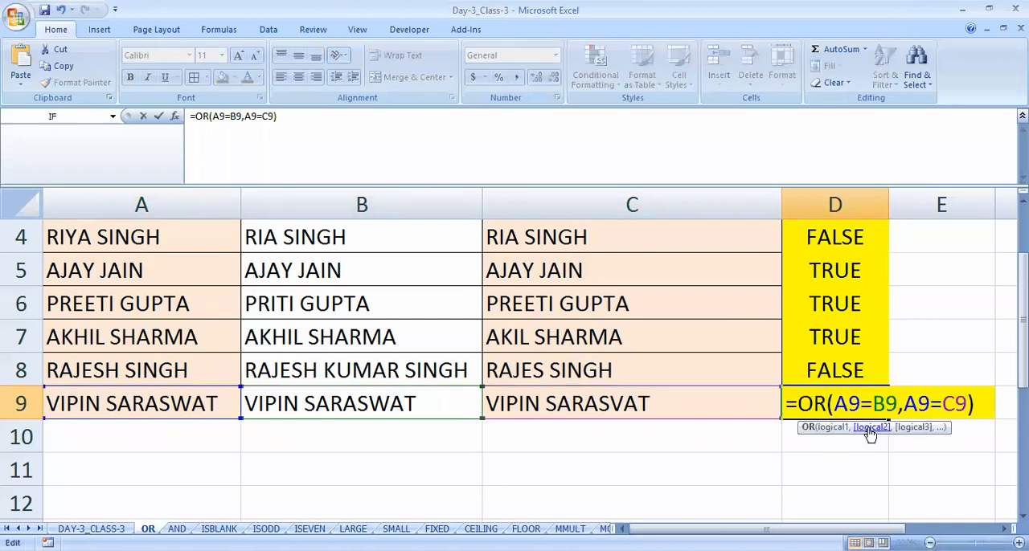
key("Return")
- Add filters to the header row again and show only the FALSE rows of the CHECK column
scroll(857, 418, "up", 1)
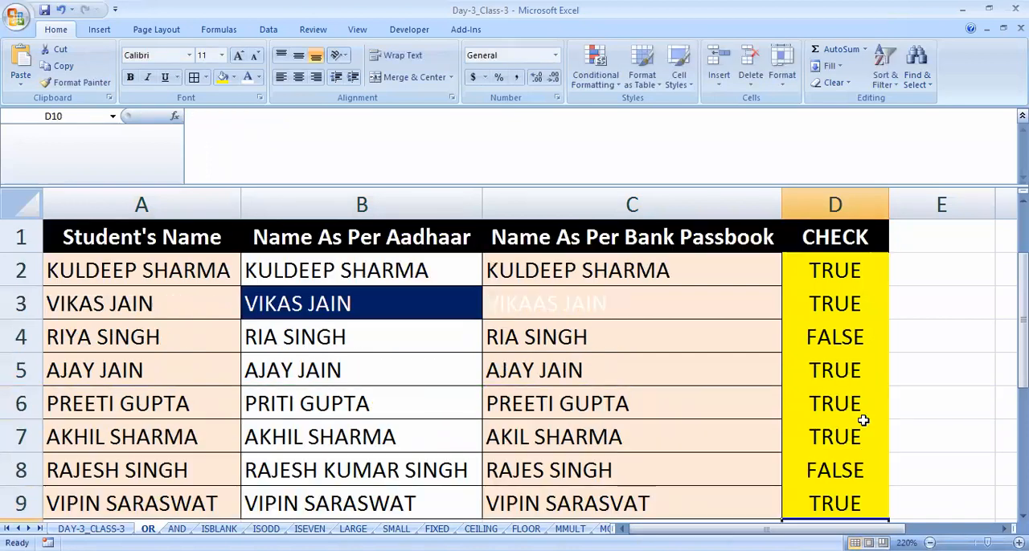
left_click(832, 239)
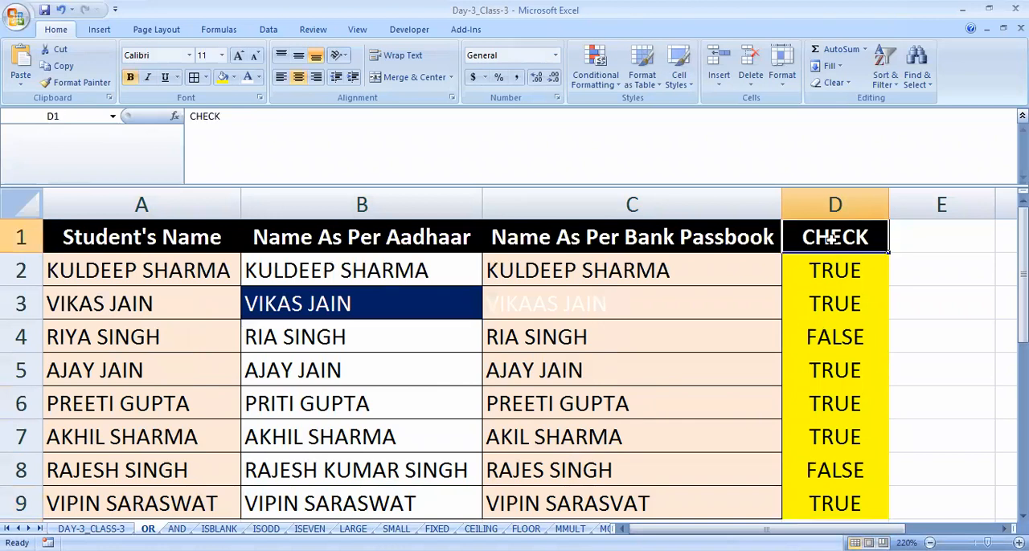
key("ctrl+shift+l")
key("alt+Down")
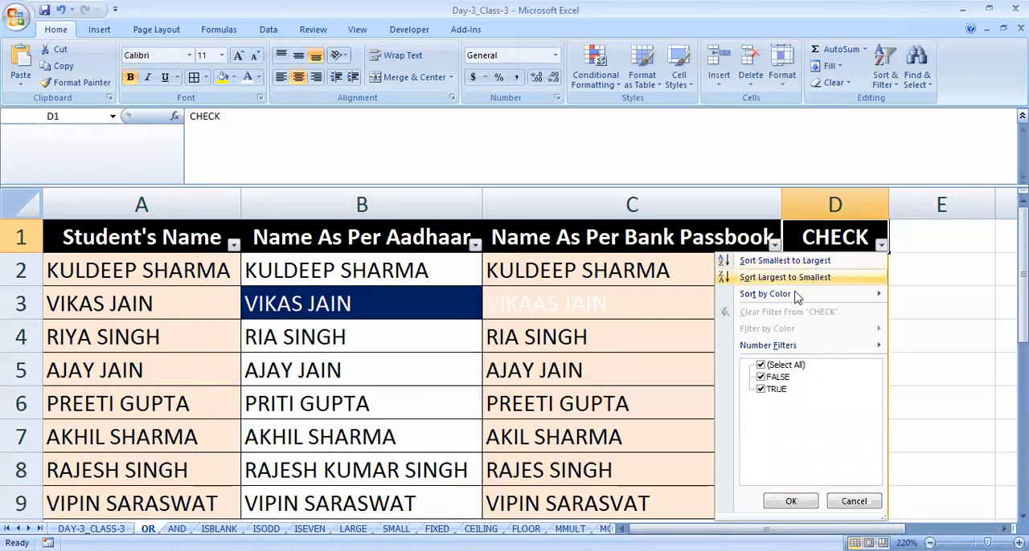
left_click(787, 365)
left_click(775, 377)
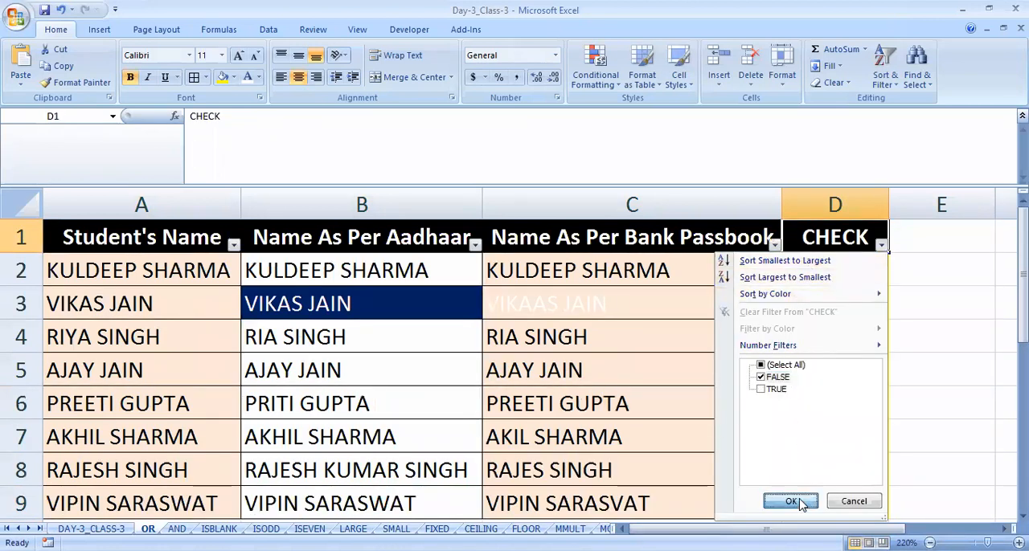
left_click(791, 502)
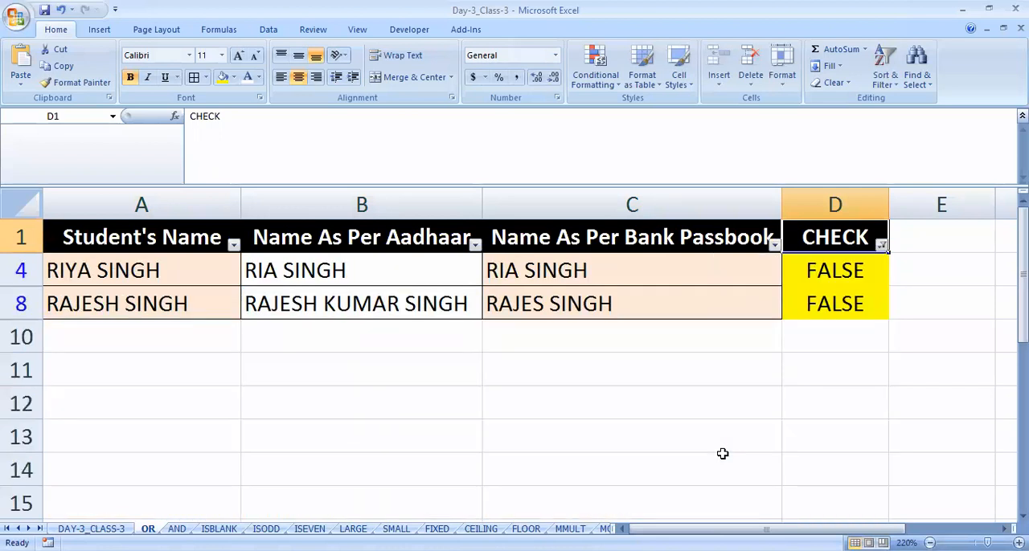
- Fill the filtered rows 4 and 8 with red across columns A to D, and remove the filters to show all rows
left_click_drag(113, 271, 812, 299)
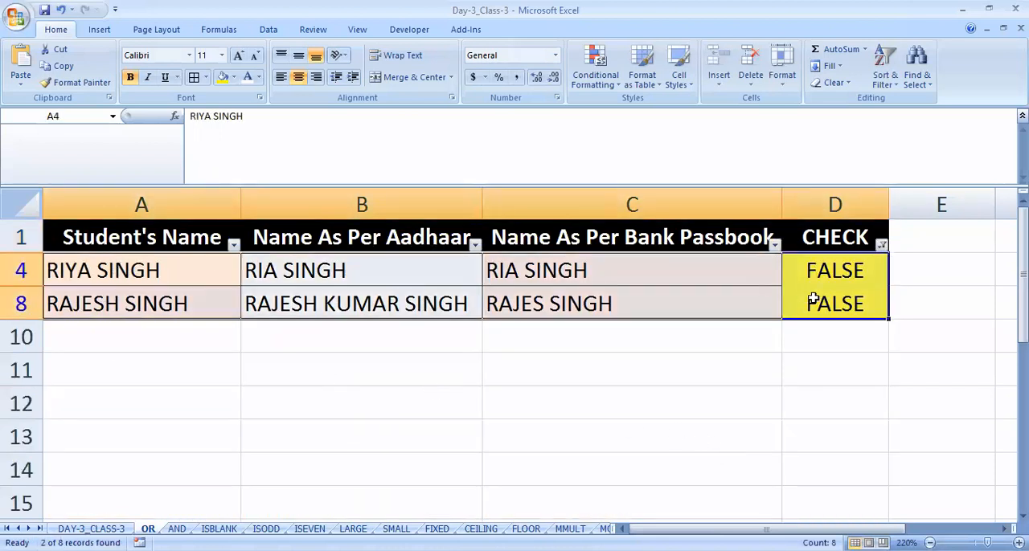
left_click(233, 78)
left_click(232, 191)
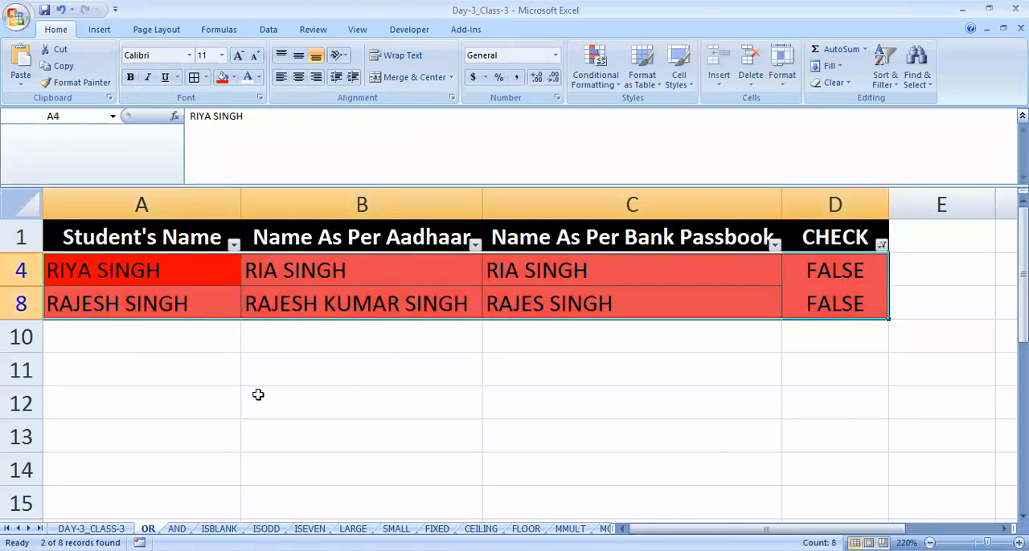
left_click(258, 394)
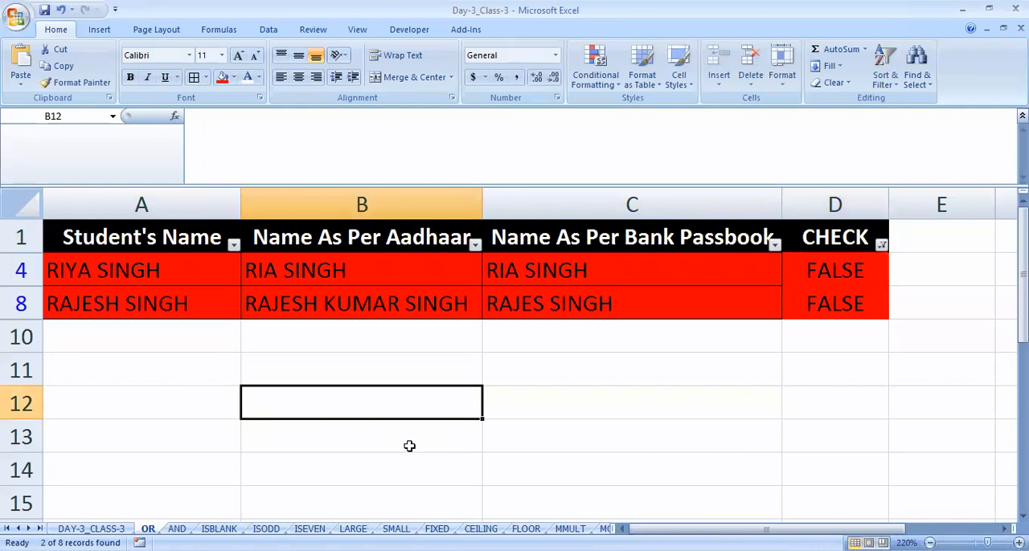
key("ctrl+shift+l")
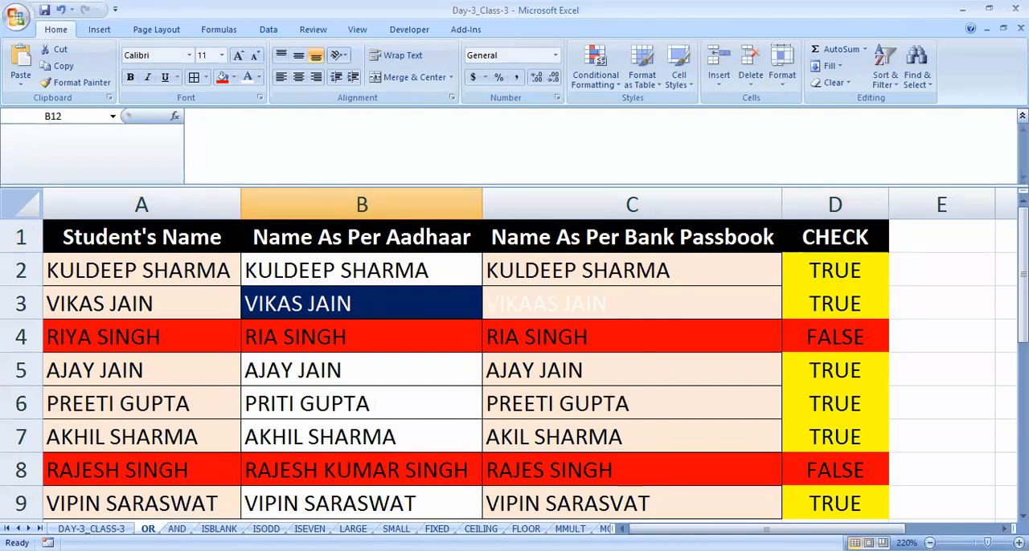
- Open the AND sheet and compare the student's name in A2 with the Aadhaar and bank passbook names in B2 and C2
left_click(177, 529)
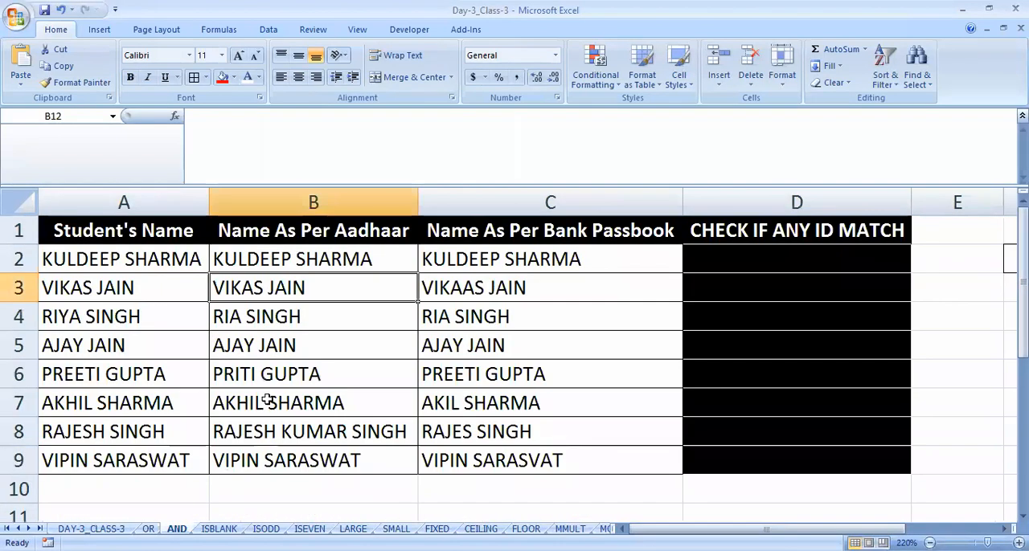
left_click(368, 254)
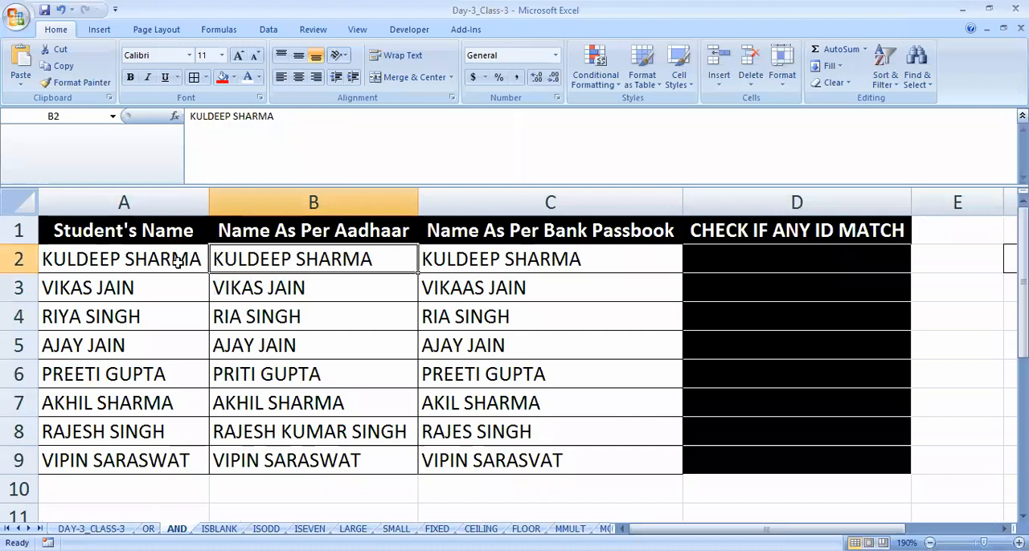
left_click(97, 269)
left_click_drag(142, 260, 144, 434)
left_click(365, 259)
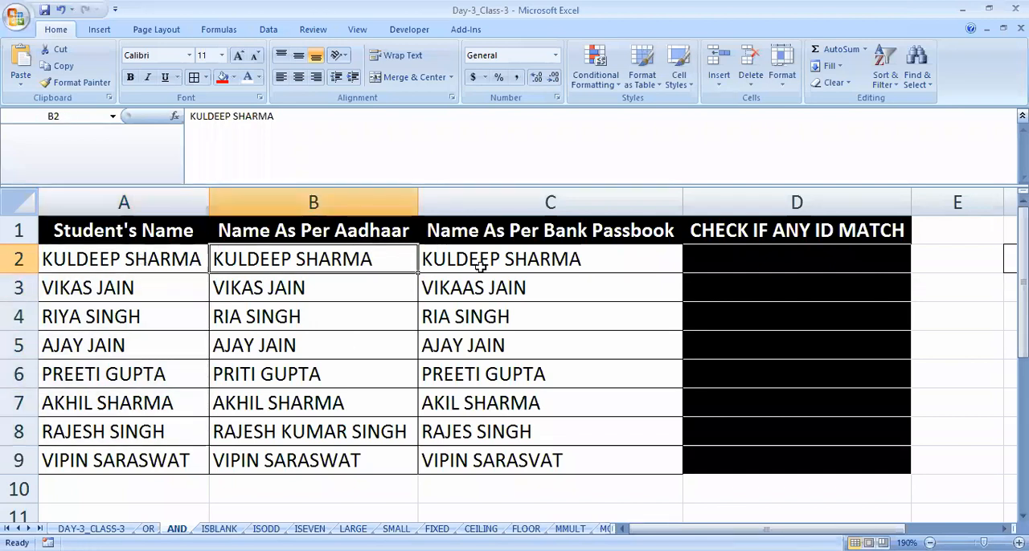
left_click(580, 259)
left_click_drag(150, 259, 515, 265)
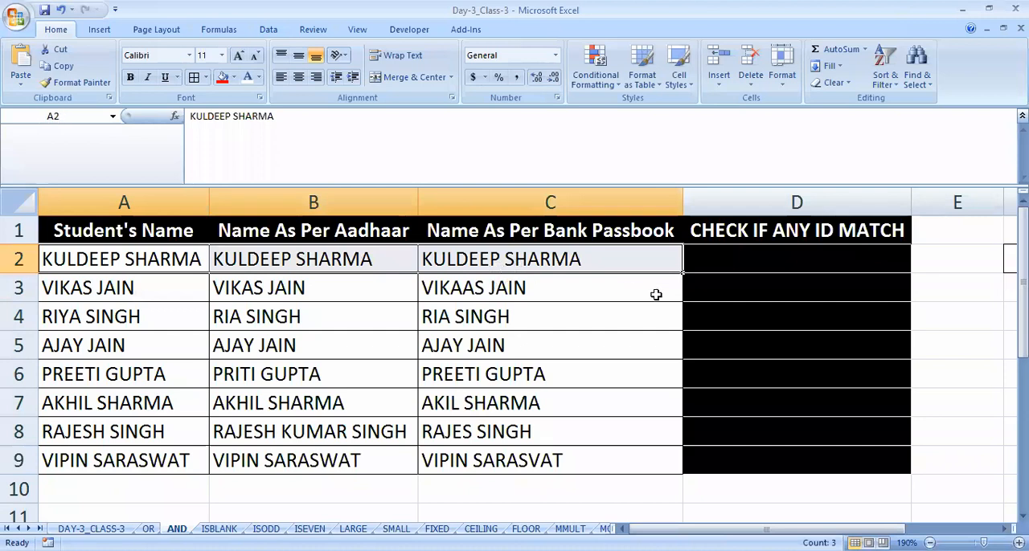
- Fill cell D2 with yellow and set its font colour to black
left_click(791, 256)
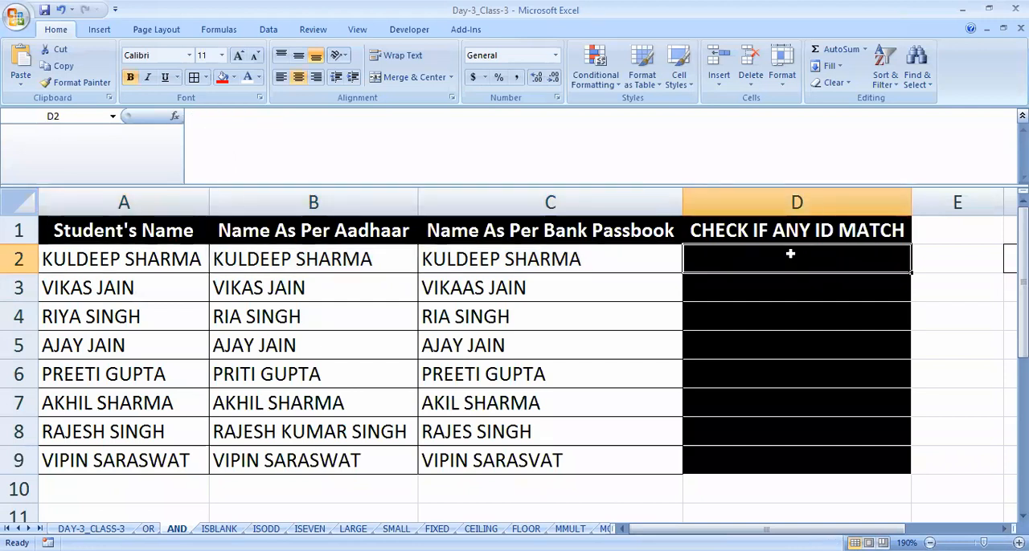
left_click(236, 80)
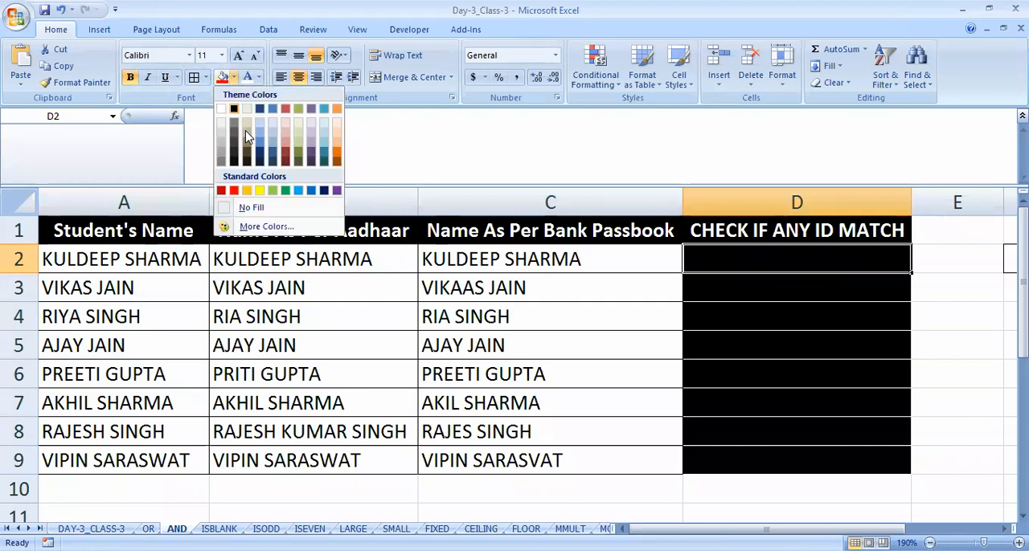
left_click(258, 190)
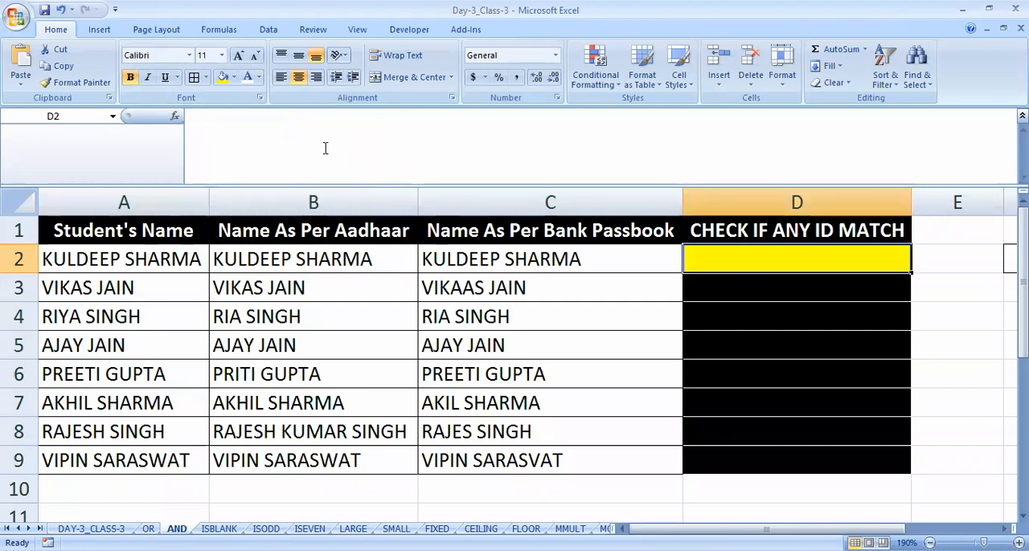
left_click(258, 77)
left_click(785, 310)
left_click(785, 310)
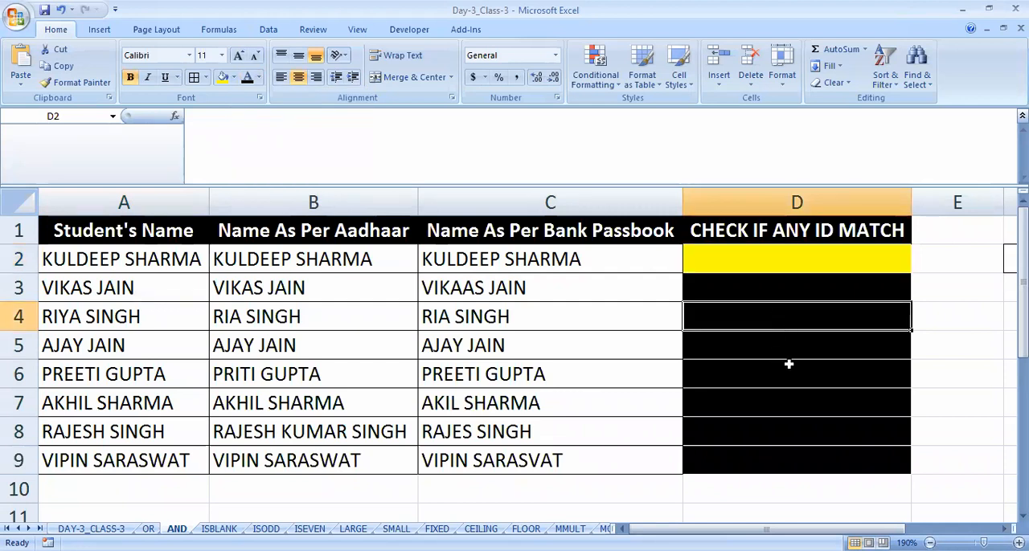
- Enter the formula =AND(A2=B2=C2) in D2 to compare all three names in one condition
key("Up")
key("Up")
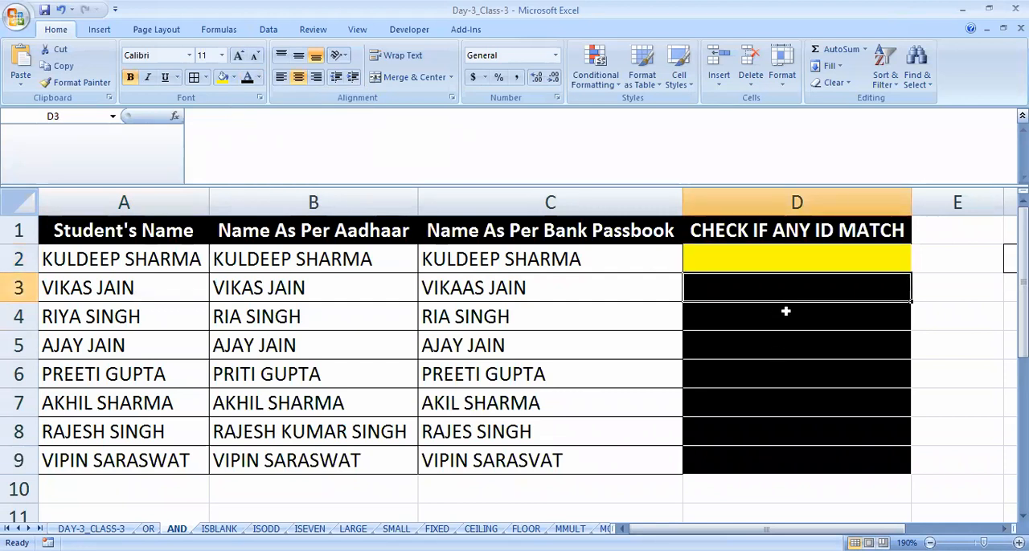
type("=")
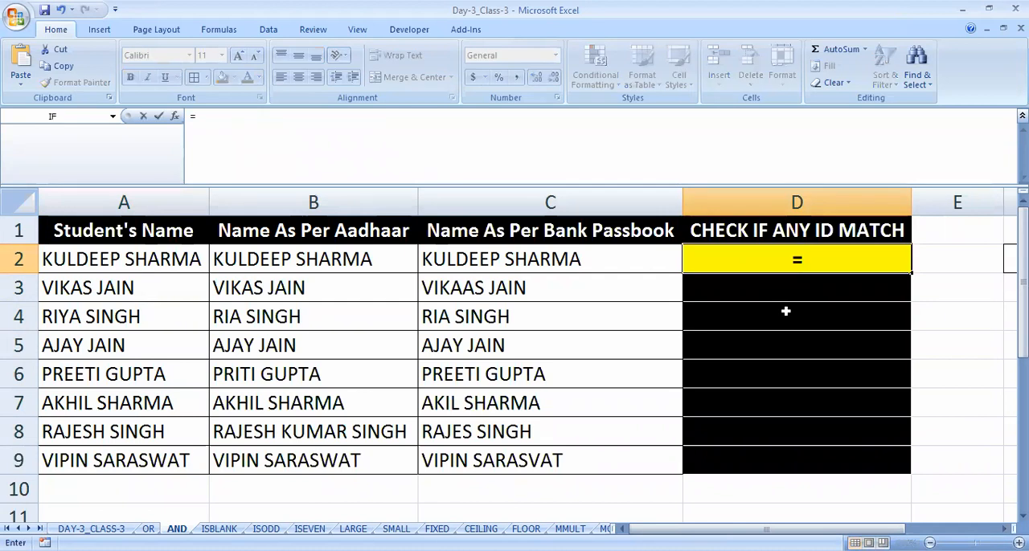
type("AND(")
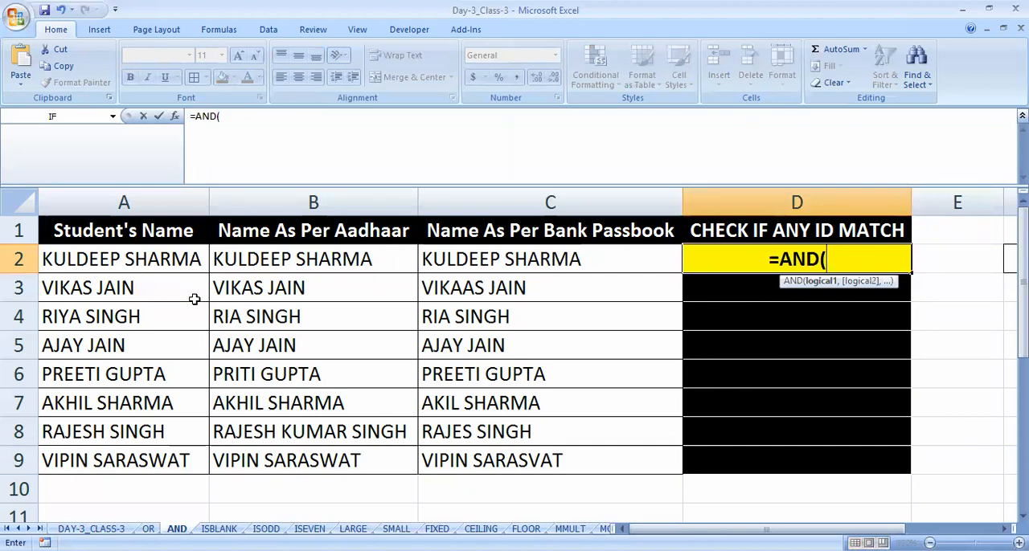
left_click(138, 259)
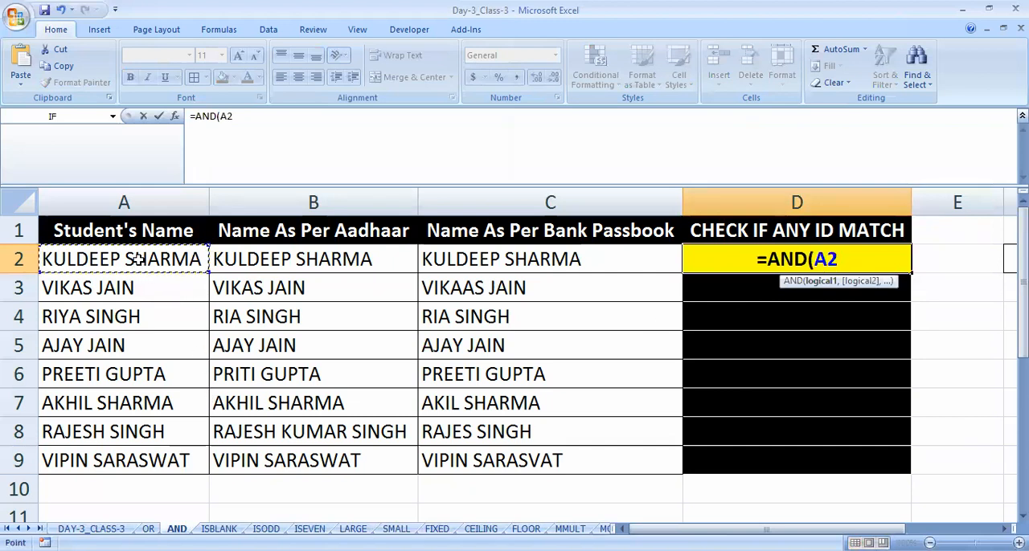
type("=")
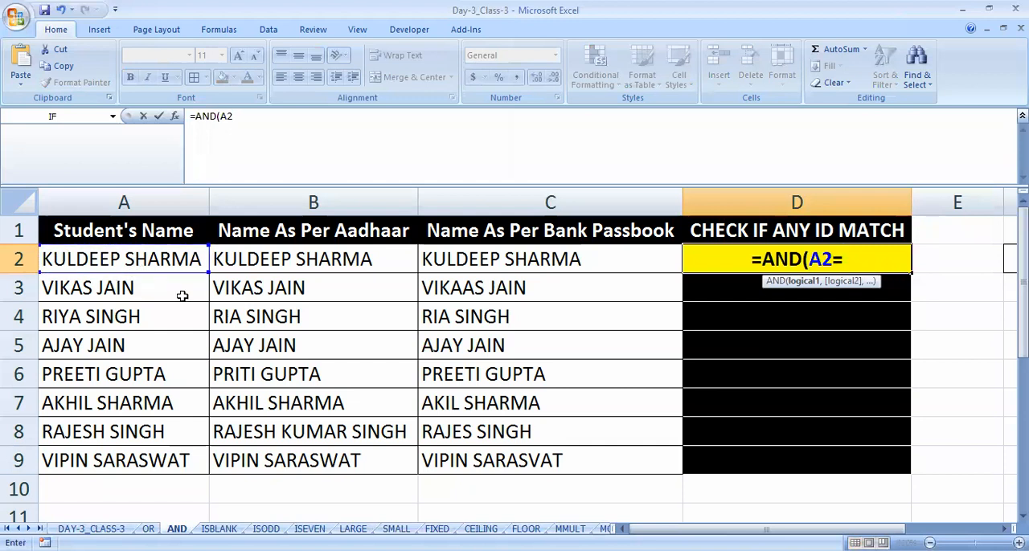
left_click(283, 262)
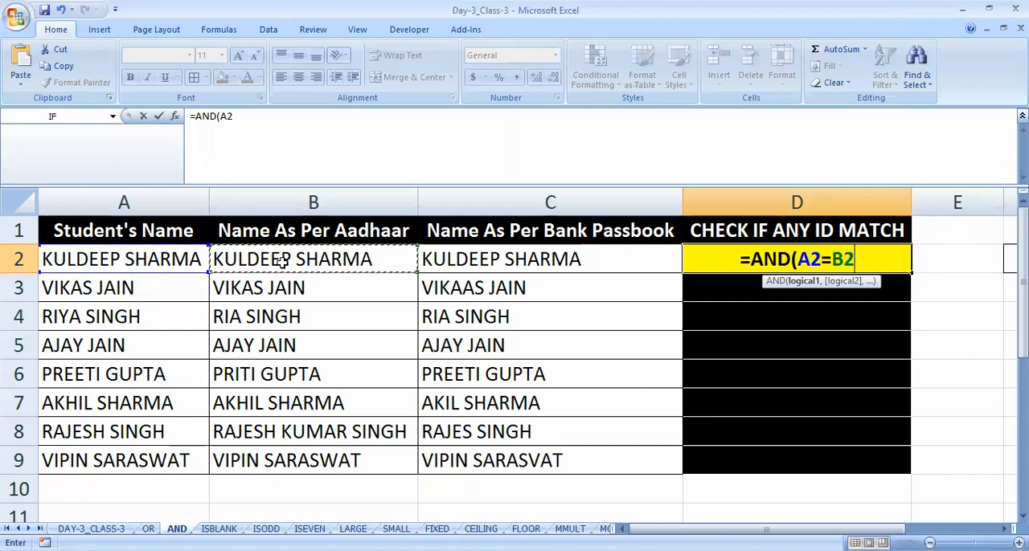
type("=")
left_click(458, 262)
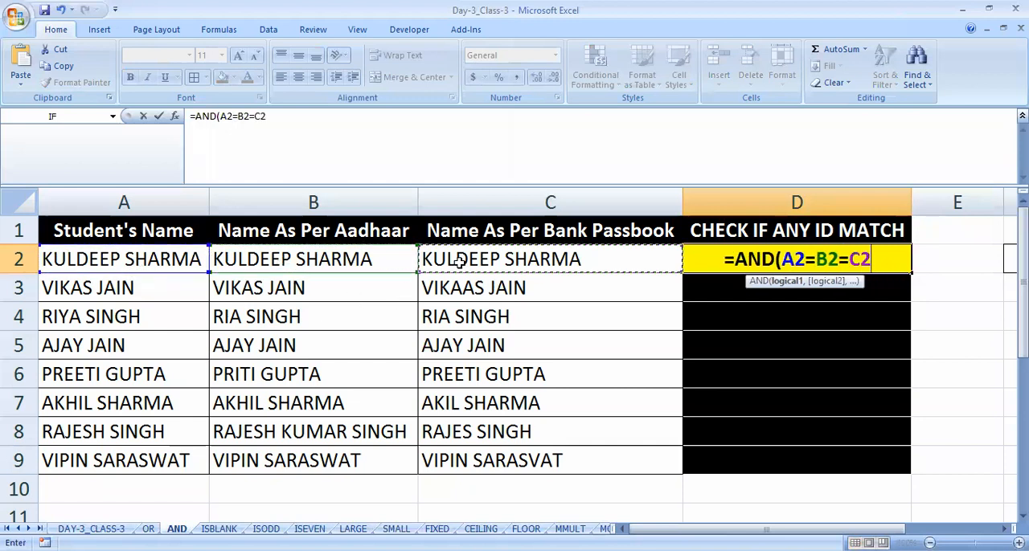
type(")")
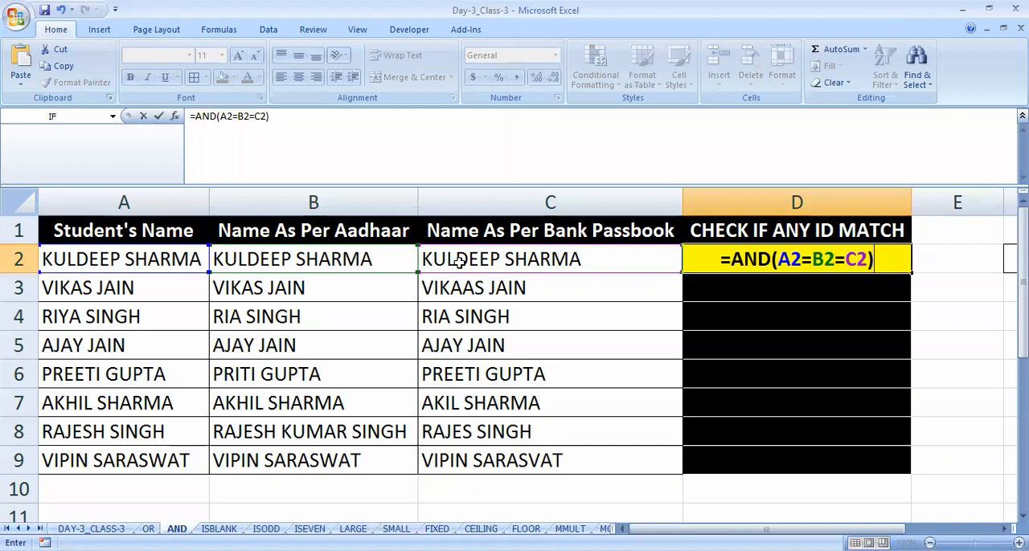
key("Return")
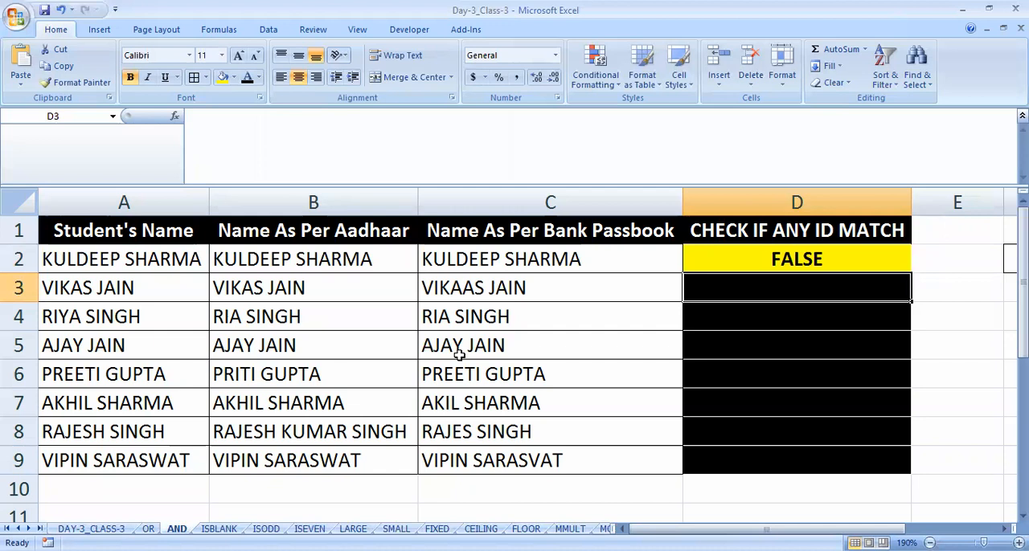
- Rewrite the formula in D2 as =AND(A2=B2,A2=C2), with two separate conditions
left_click(806, 259)
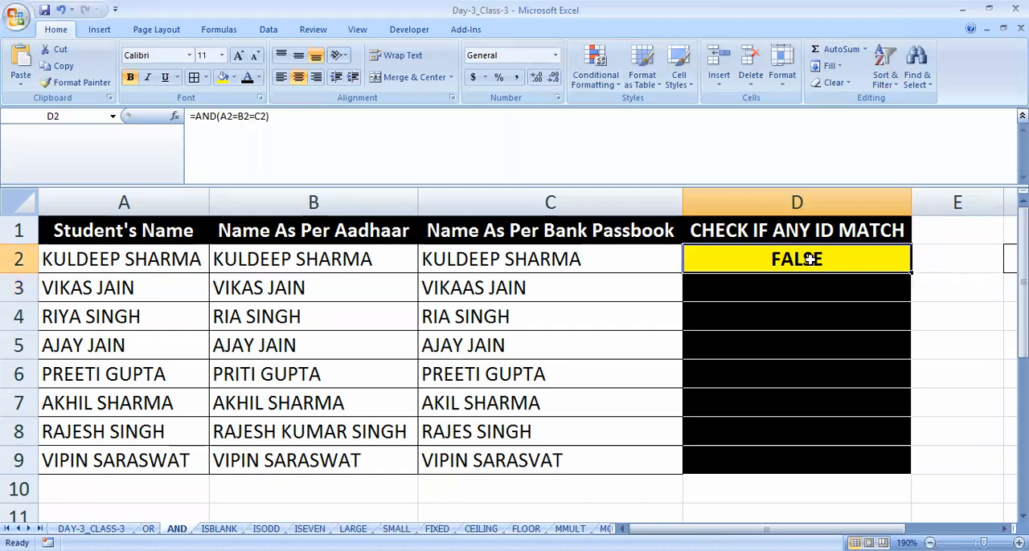
double_click(809, 259)
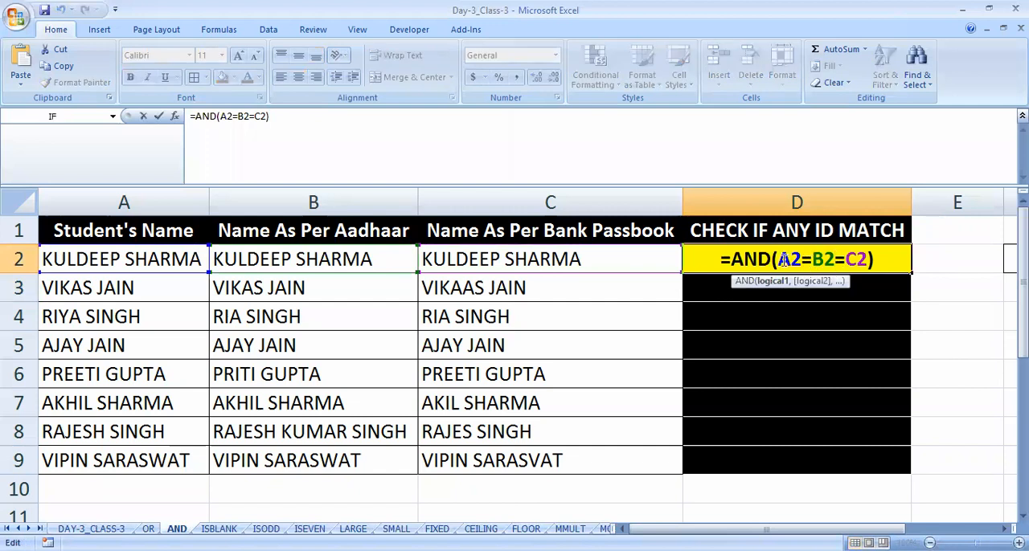
left_click_drag(778, 259, 869, 258)
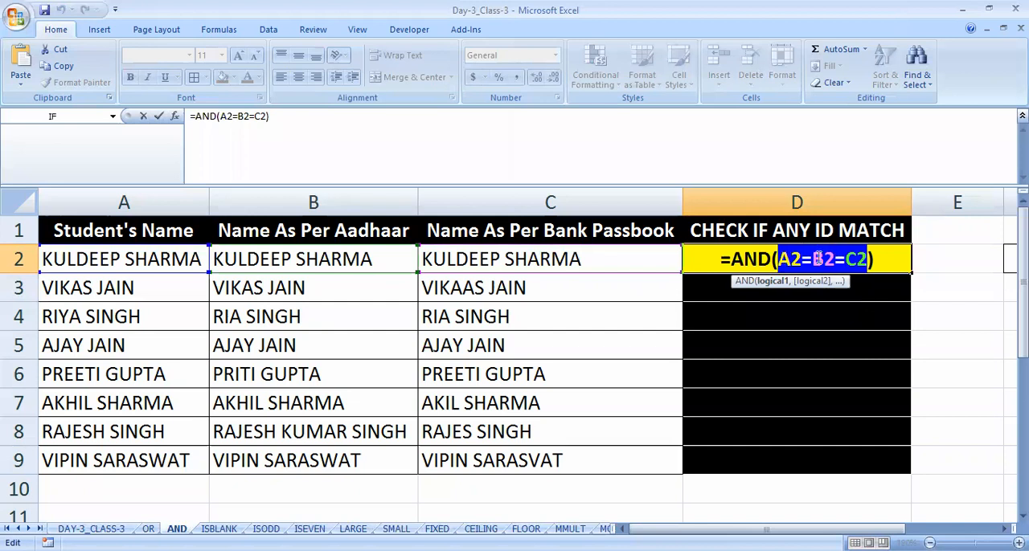
left_click(870, 261)
key("BackSpace")
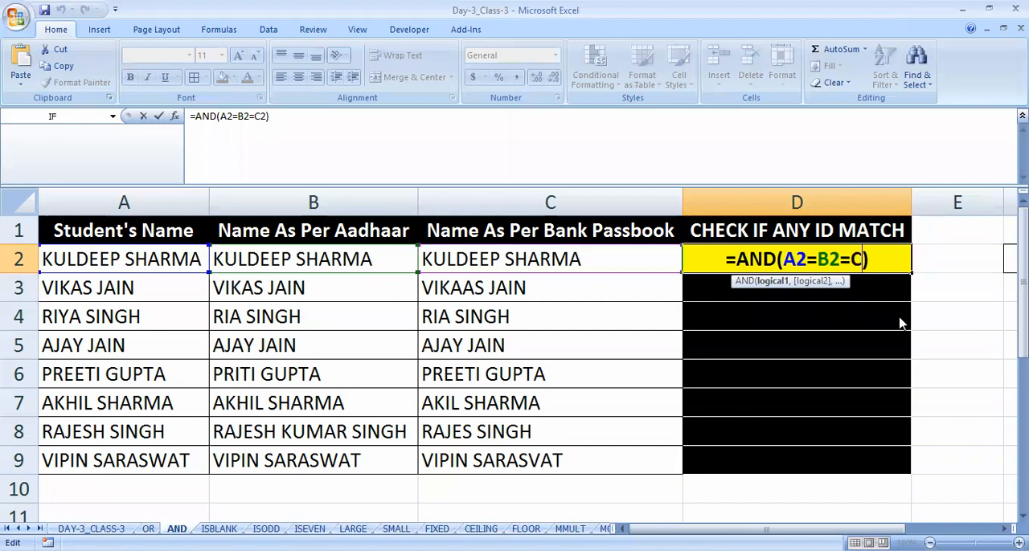
key("BackSpace")
key("BackSpace")
key("BackSpace")
key("BackSpace")
key("BackSpace")
key("BackSpace")
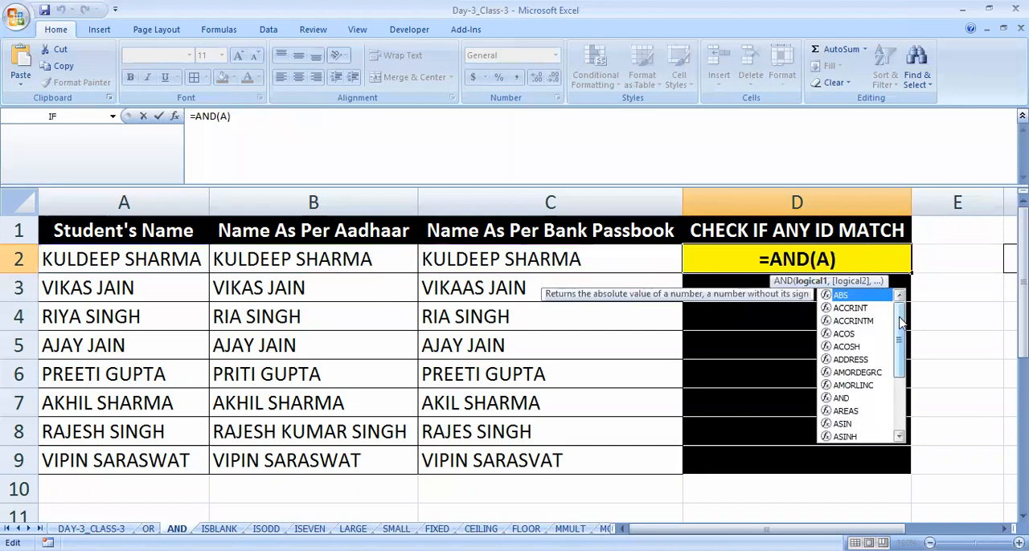
type("2=B")
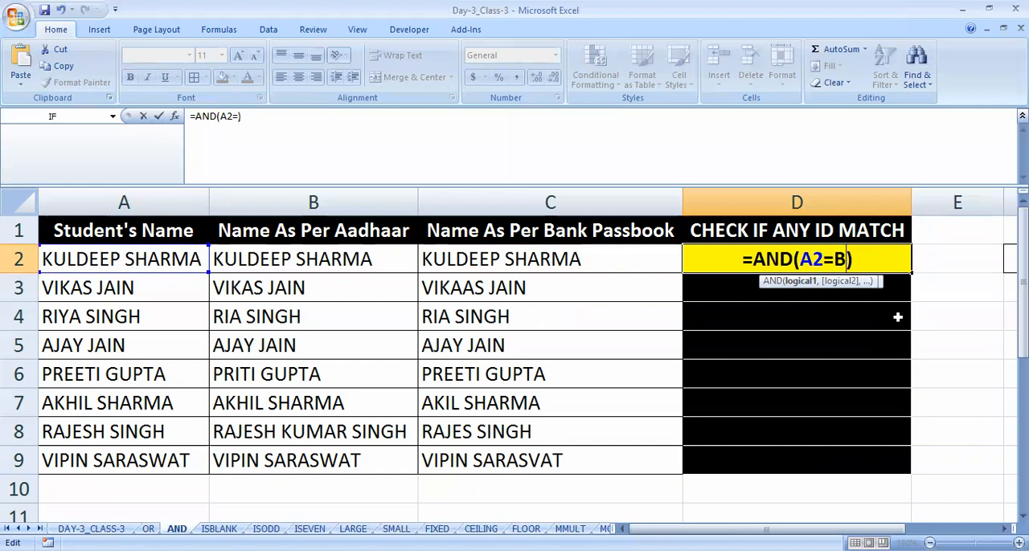
type("2,A")
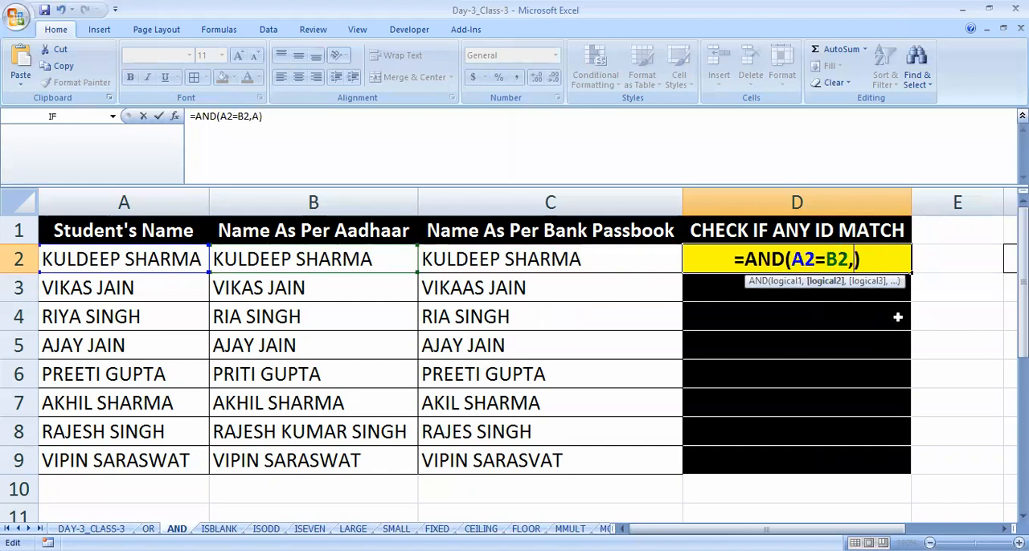
type("2=C2")
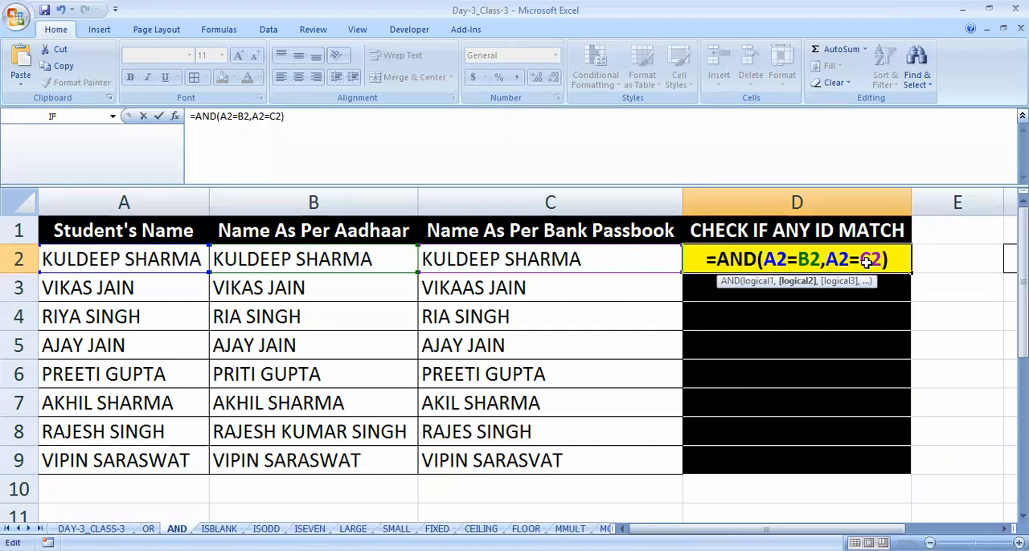
key("Return")
- Try filling the D2 formula down through D9, and undo the fill
left_click(867, 262)
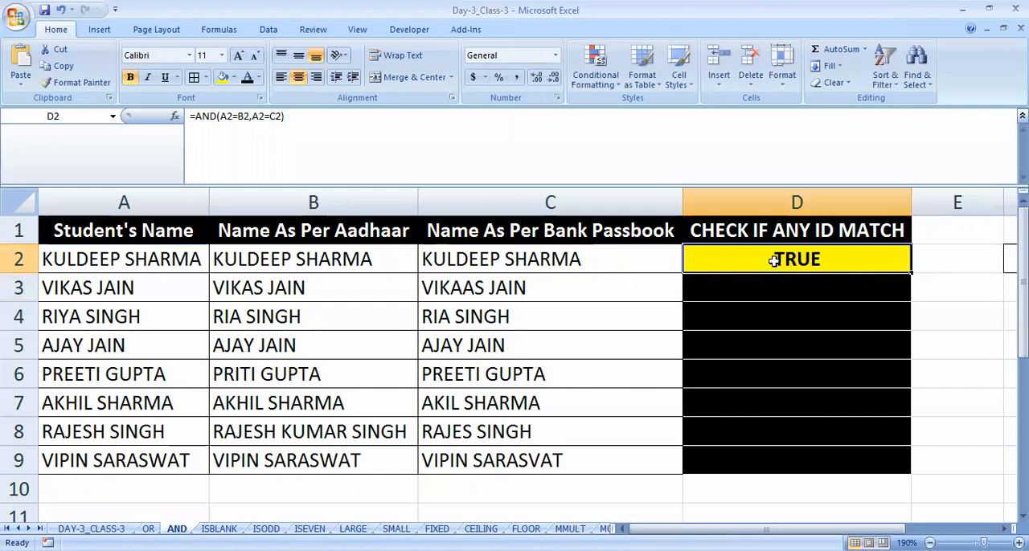
left_click_drag(773, 260, 779, 457)
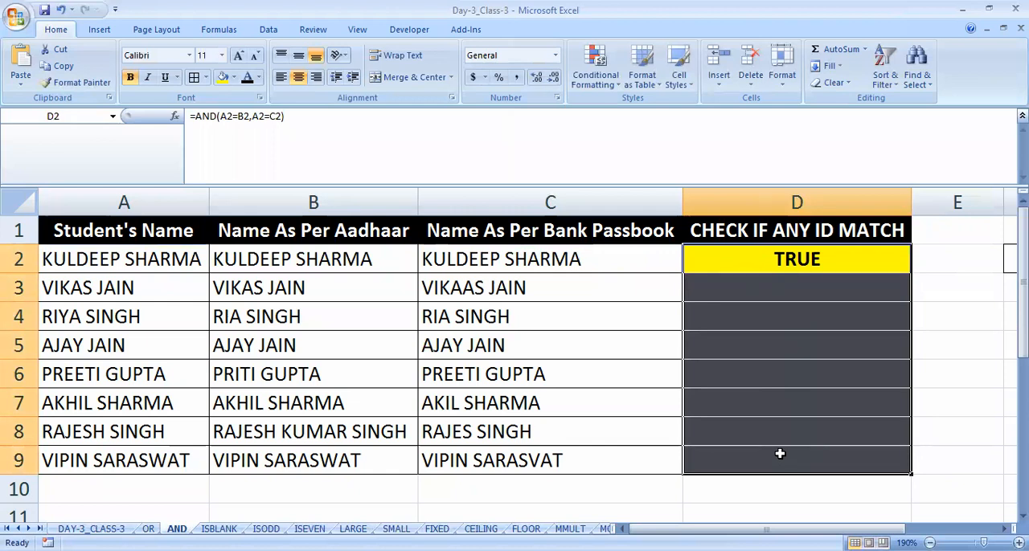
key("ctrl+d")
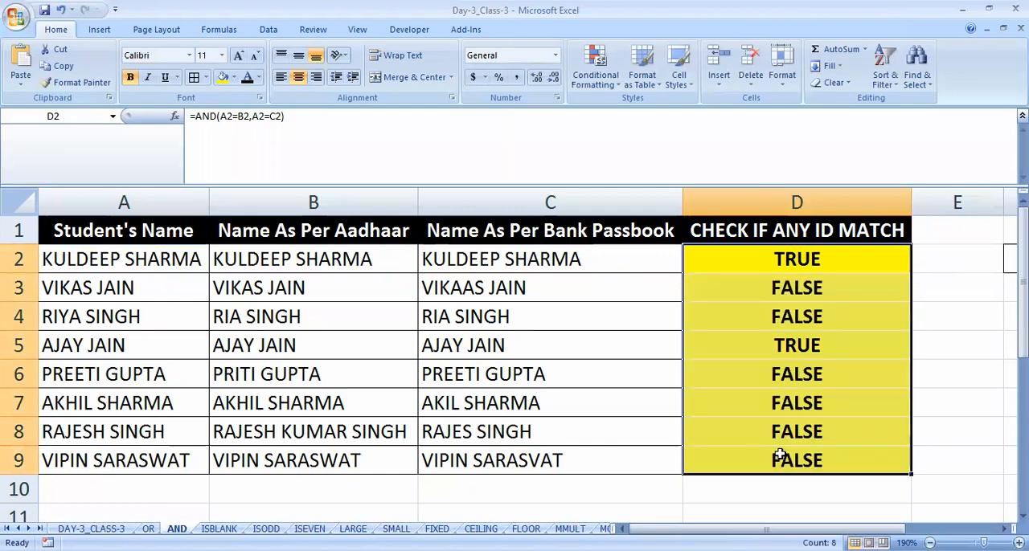
key("ctrl+z")
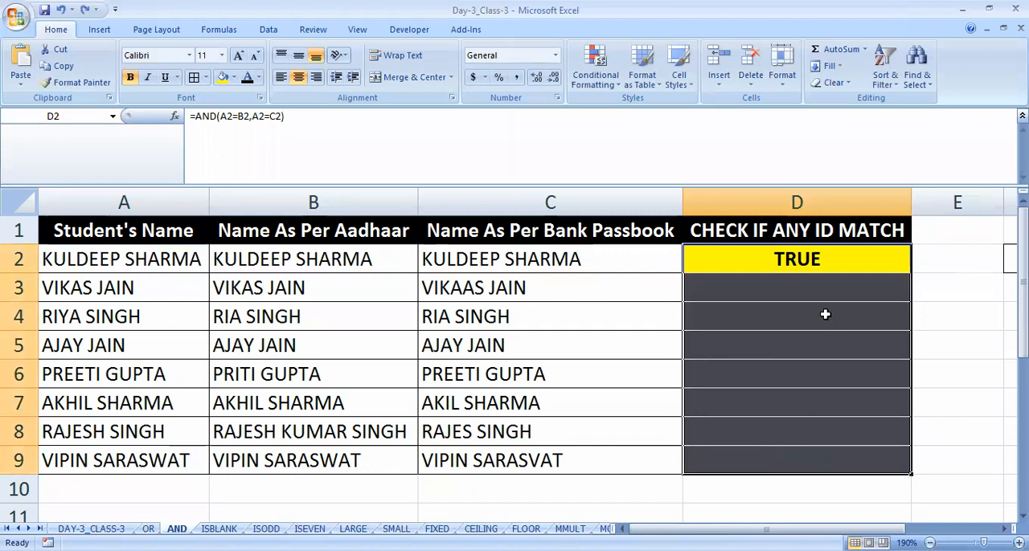
- Copy the AND formula from D2 down the check column to D9
left_click(657, 259)
left_click(763, 267)
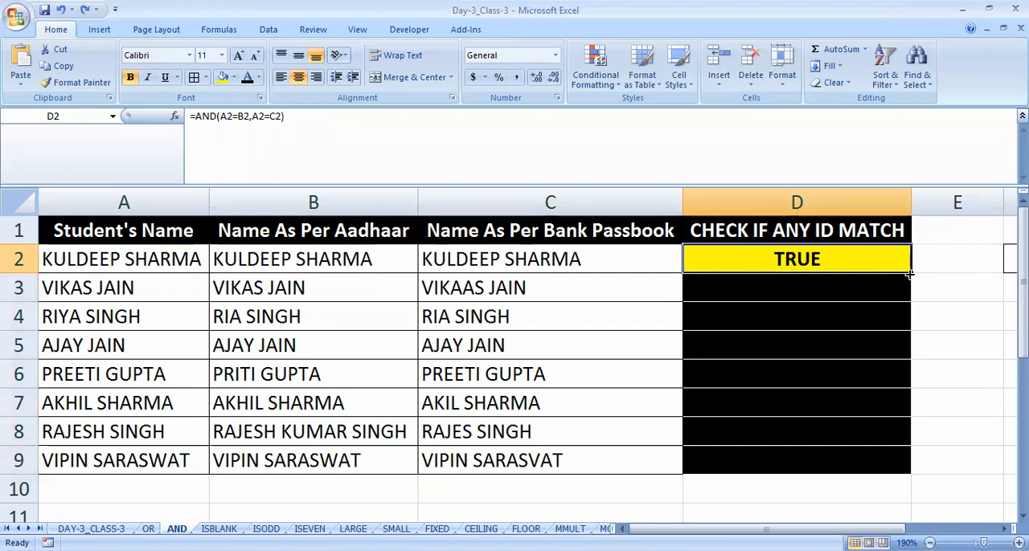
double_click(911, 274)
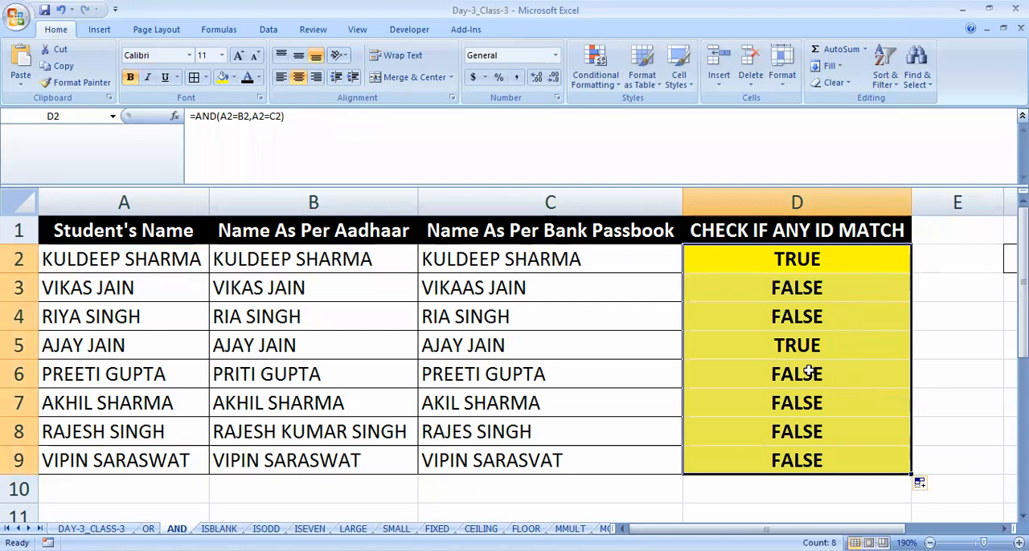
- Review the AND results in column D against the names in columns A to C
left_click(791, 344)
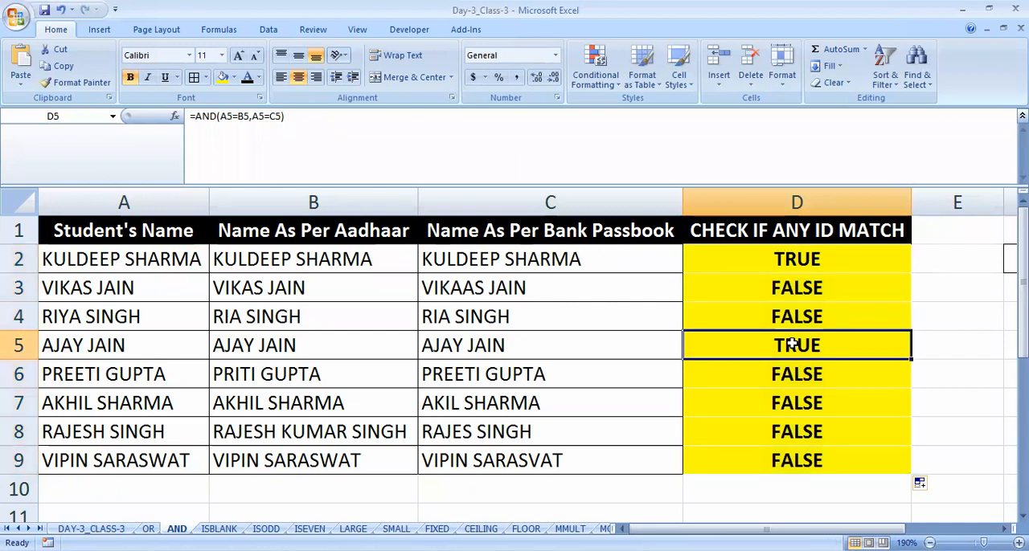
key("Up")
key("Up")
key("Left")
key("Left")
key("Right")
key("Left")
key("Left")
key("Right")
key("Right")
key("Right")
key("Up")
key("Down")
key("Down")
key("Down")
key("Down")
key("Down")
key("Down")
key("Down")
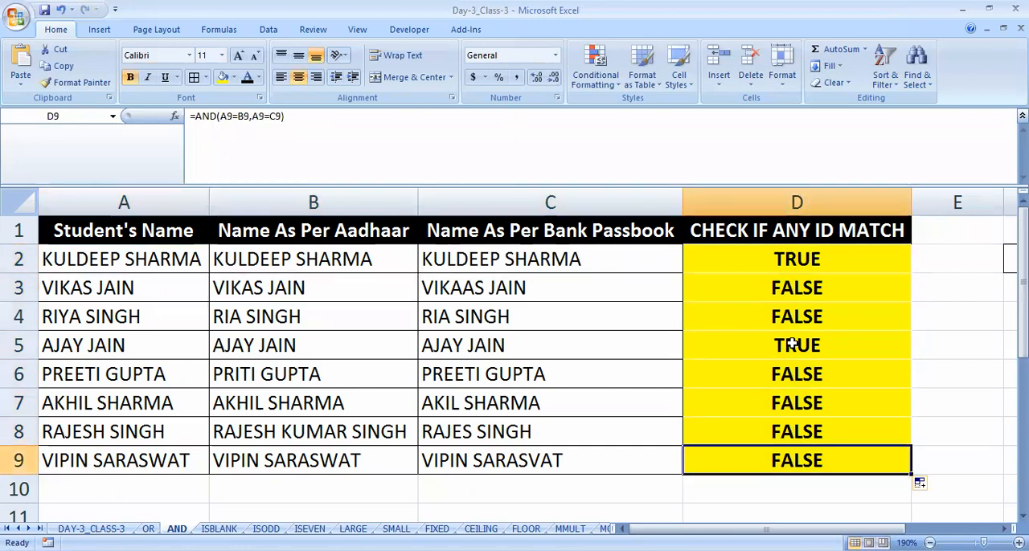
key("Up")
key("Up")
key("Up")
- Fill the two fully matching rows, A5:D5 and A2:D2, with the standard light green colour
left_click_drag(792, 344, 179, 335)
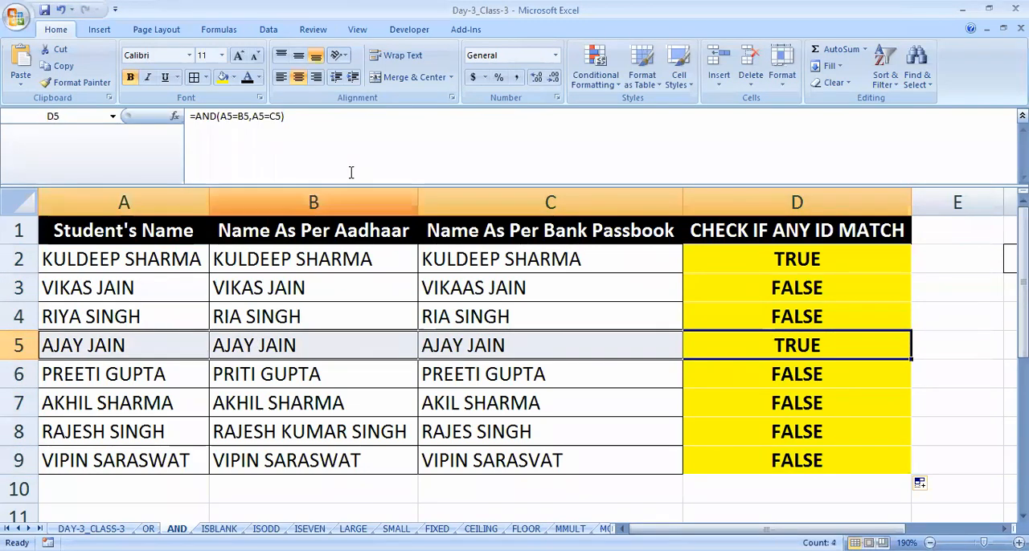
left_click(233, 77)
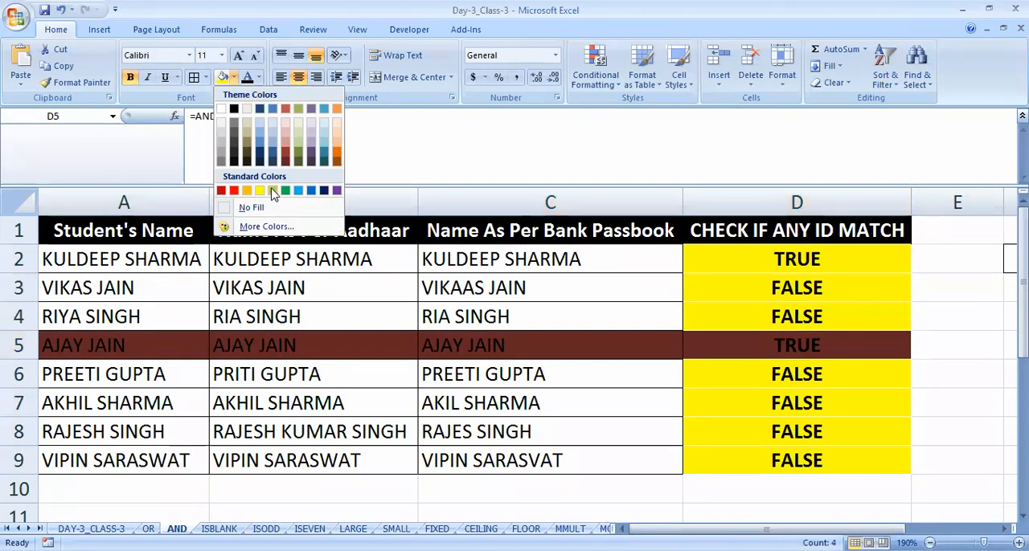
left_click(272, 191)
left_click_drag(138, 258, 752, 255)
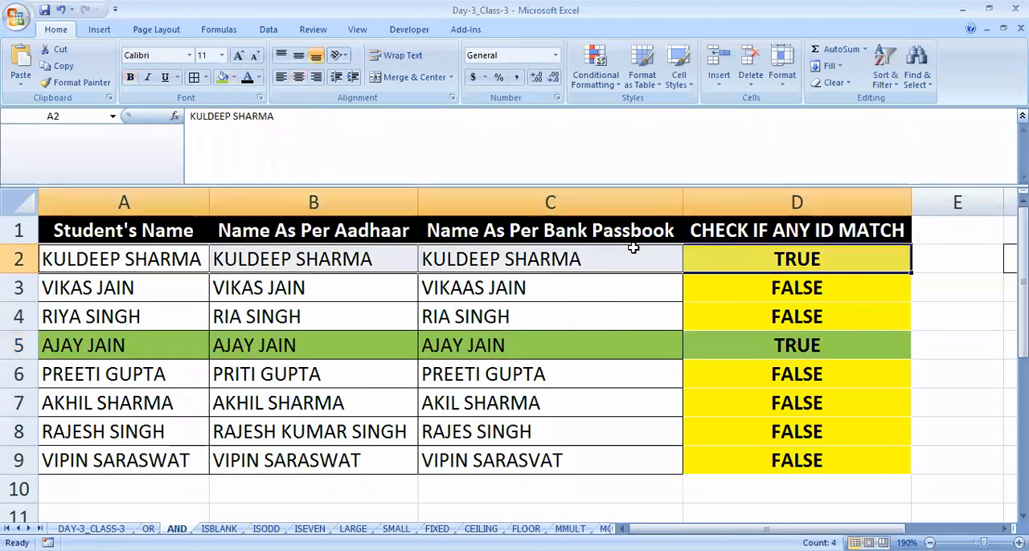
left_click(222, 78)
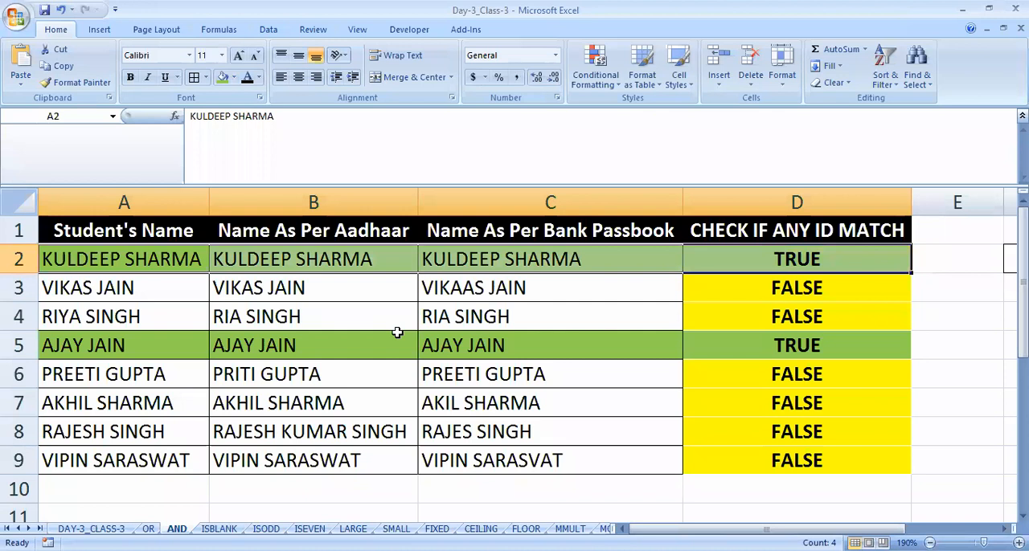
left_click(299, 304)
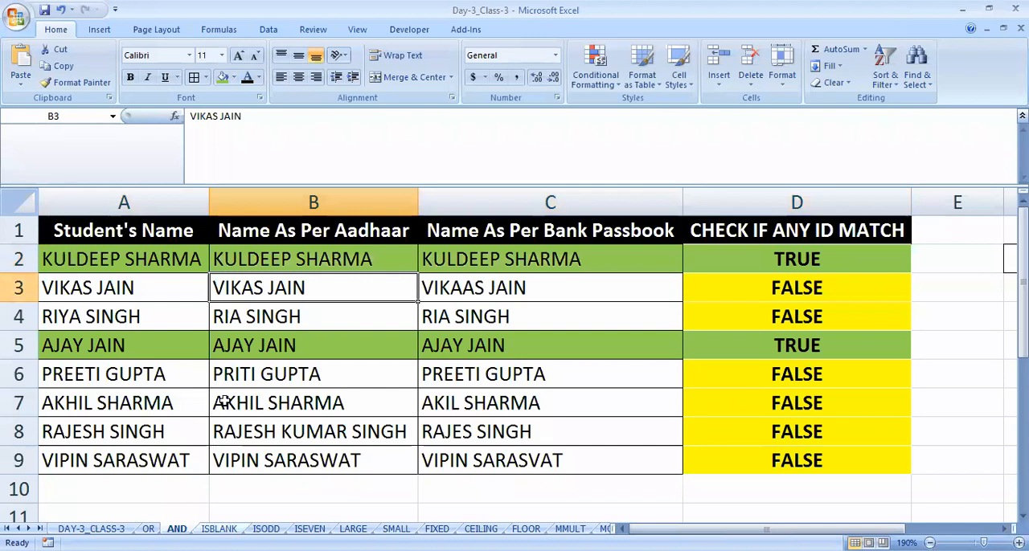
left_click(222, 342)
left_click(308, 383)
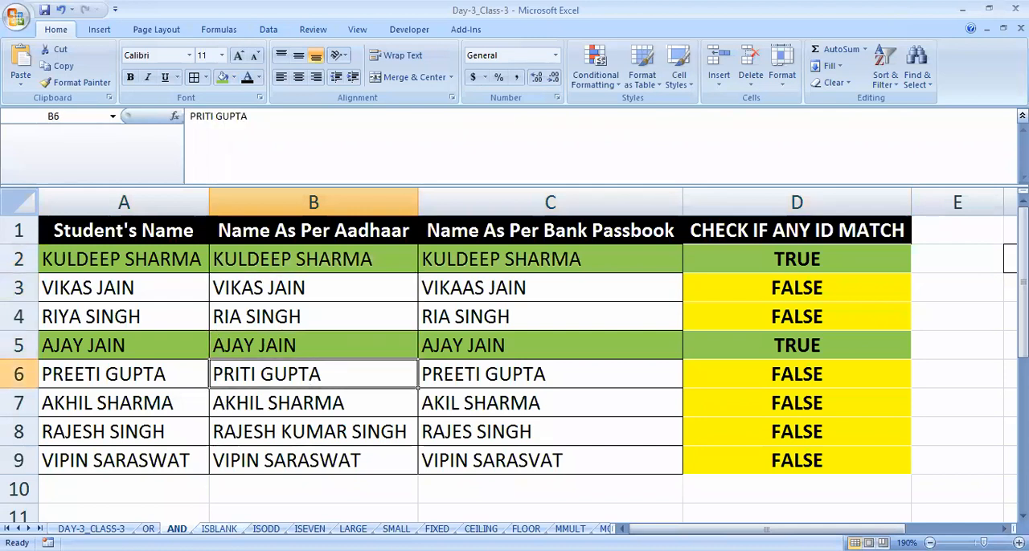
- On the ISBLANK sheet, enter =ISBLANK(A2) in cell B2 of the BLANK or NOT column
left_click(219, 528)
left_click(194, 258)
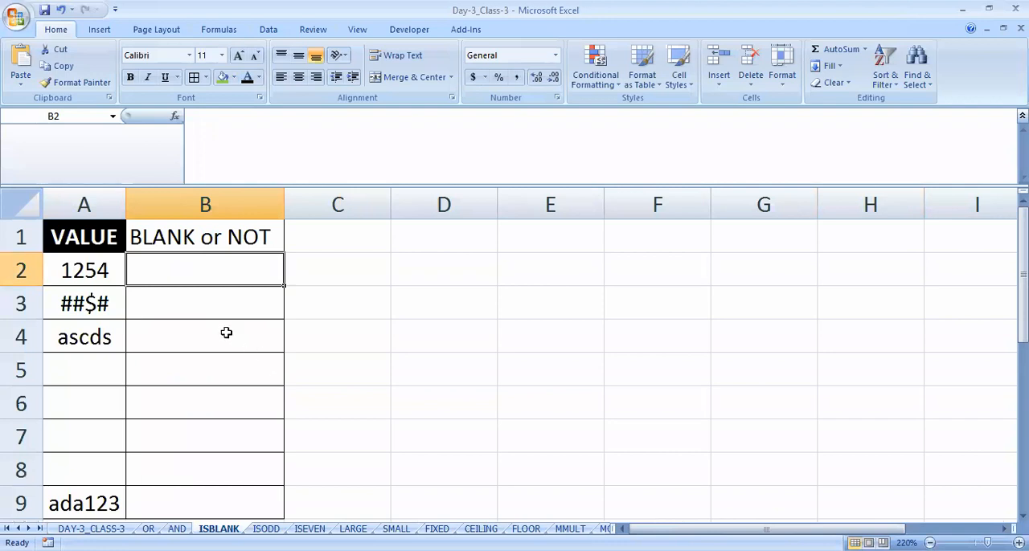
left_click(98, 268)
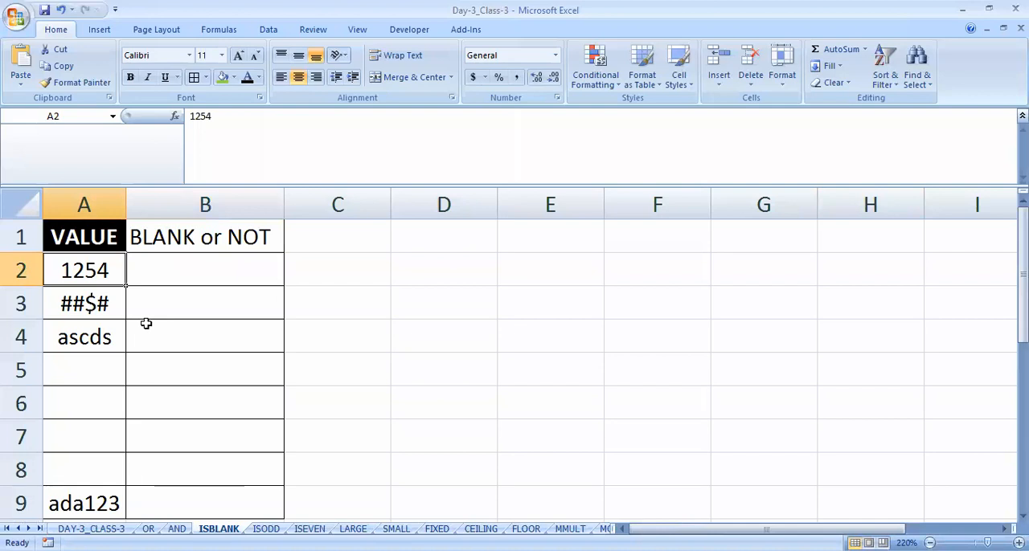
left_click(153, 270)
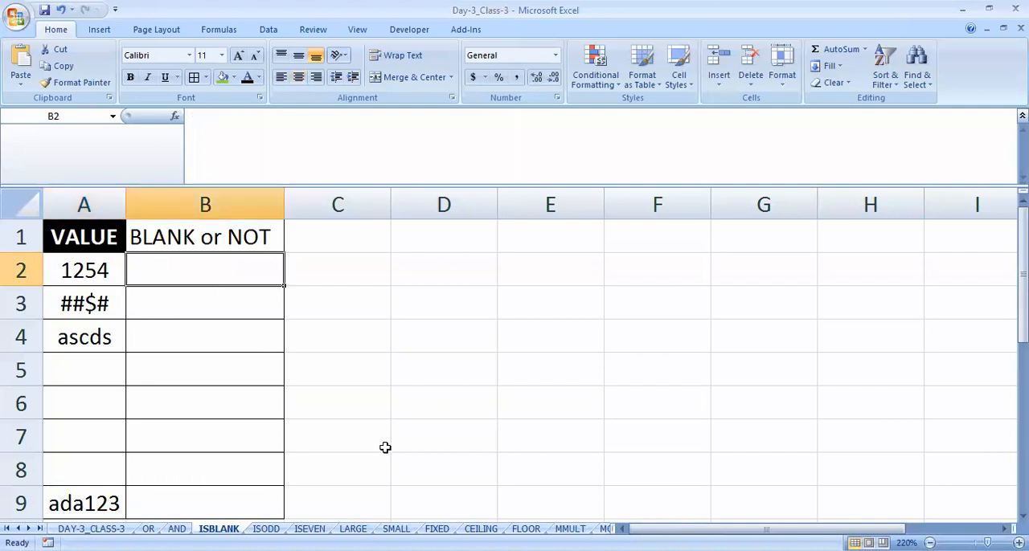
type("=")
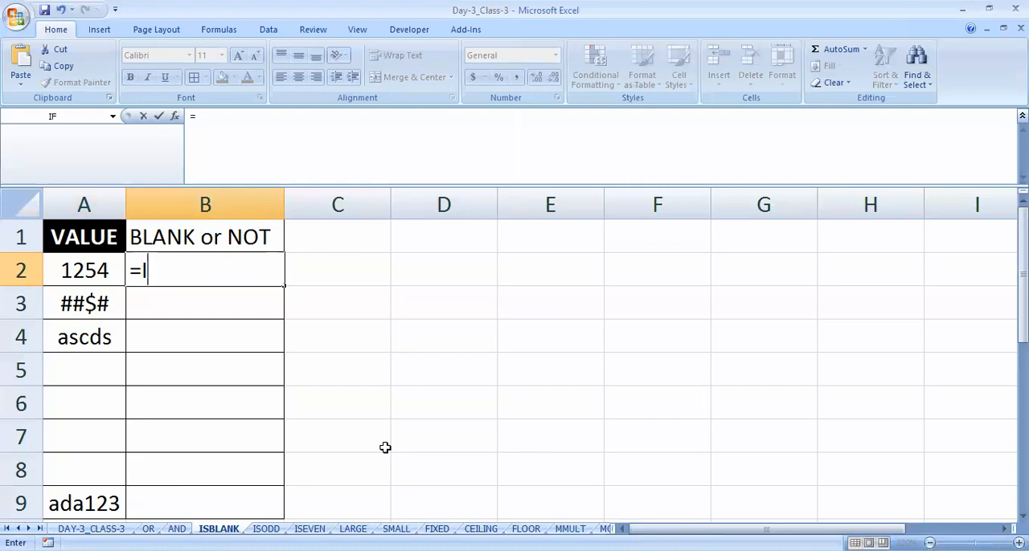
type("ISBLANK(")
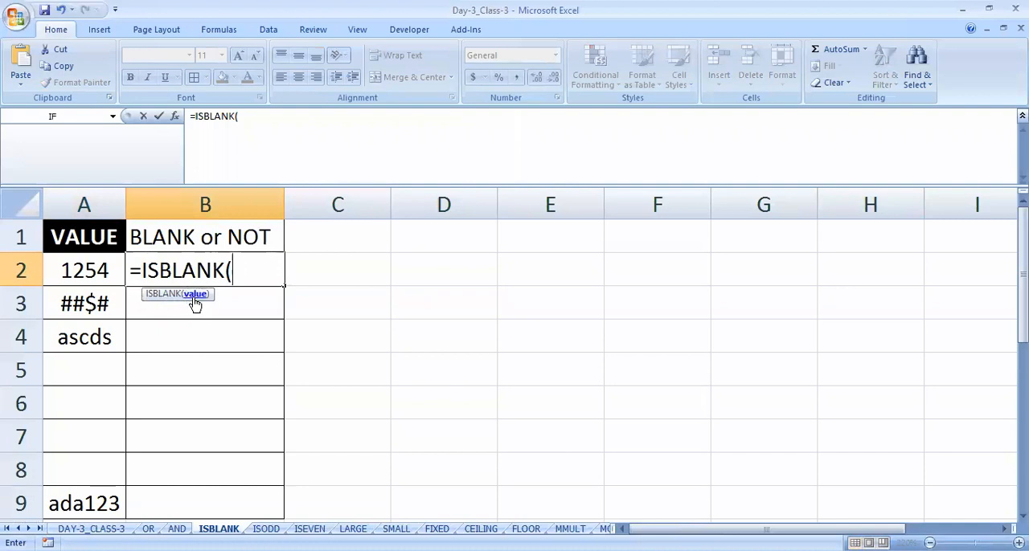
left_click(84, 270)
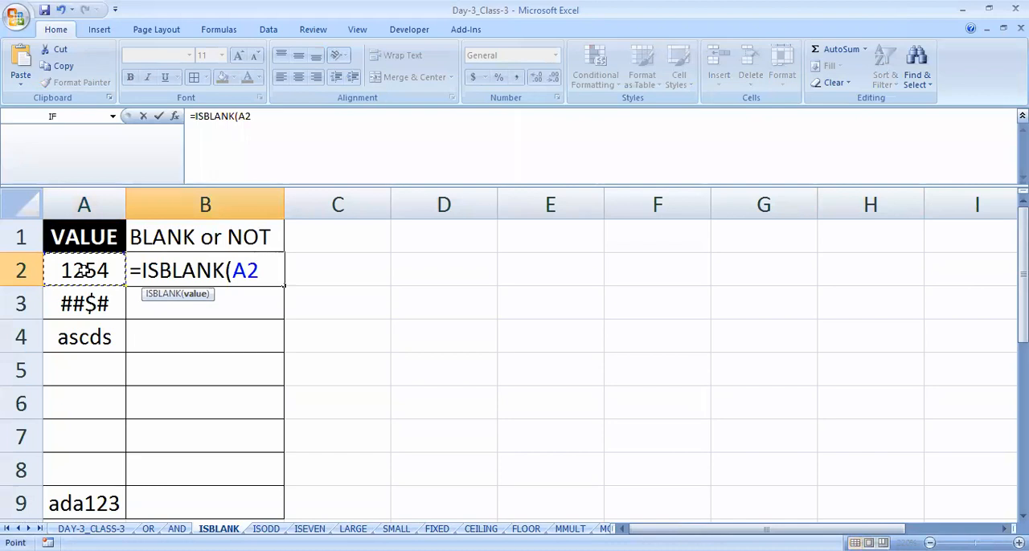
type(")")
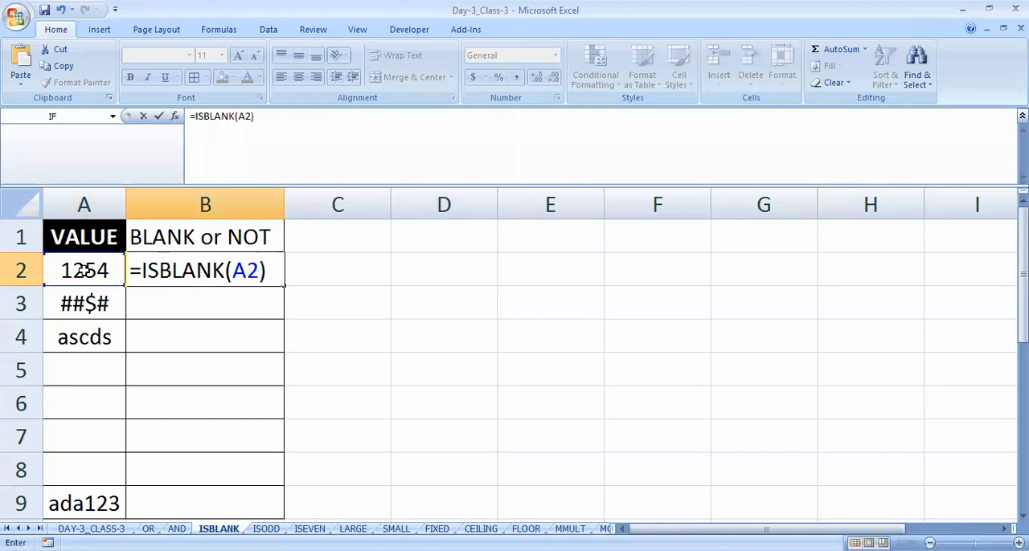
key("Return")
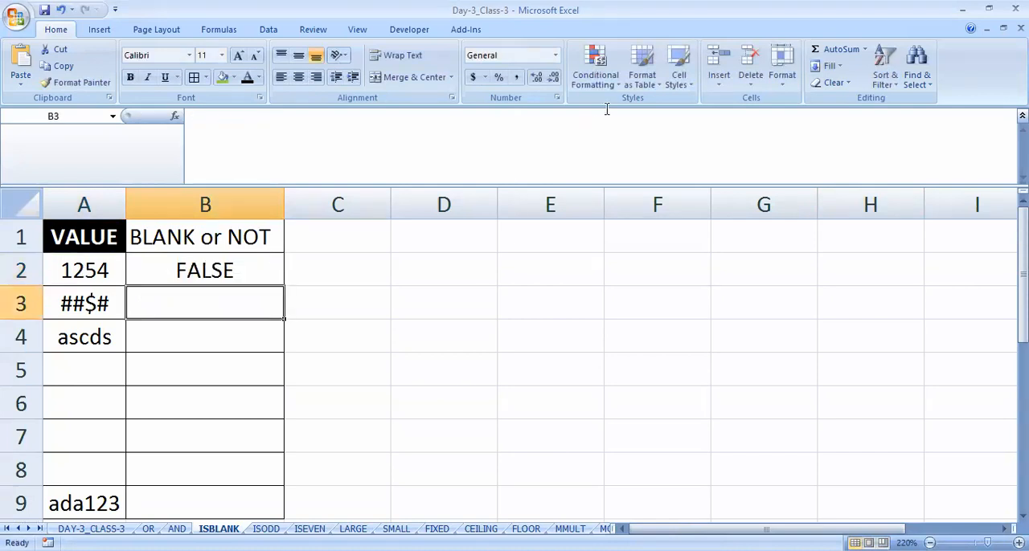
- Copy the ISBLANK formula from B2 down the BLANK or NOT column to B9
left_click(257, 275)
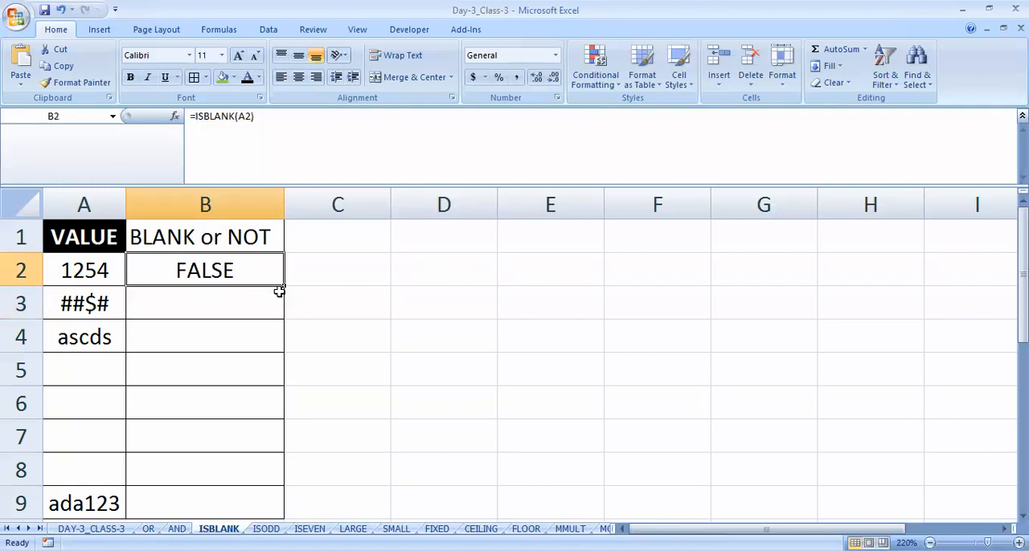
left_click(103, 270)
left_click(206, 273)
scroll(354, 325, "down", 1)
scroll(354, 324, "up", 1)
scroll(309, 321, "down", 1)
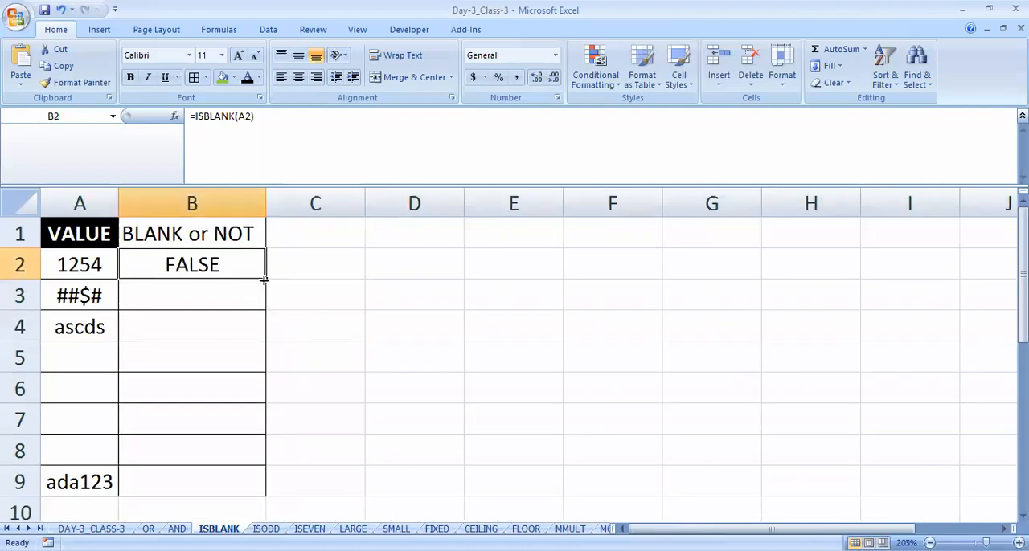
left_click(105, 268)
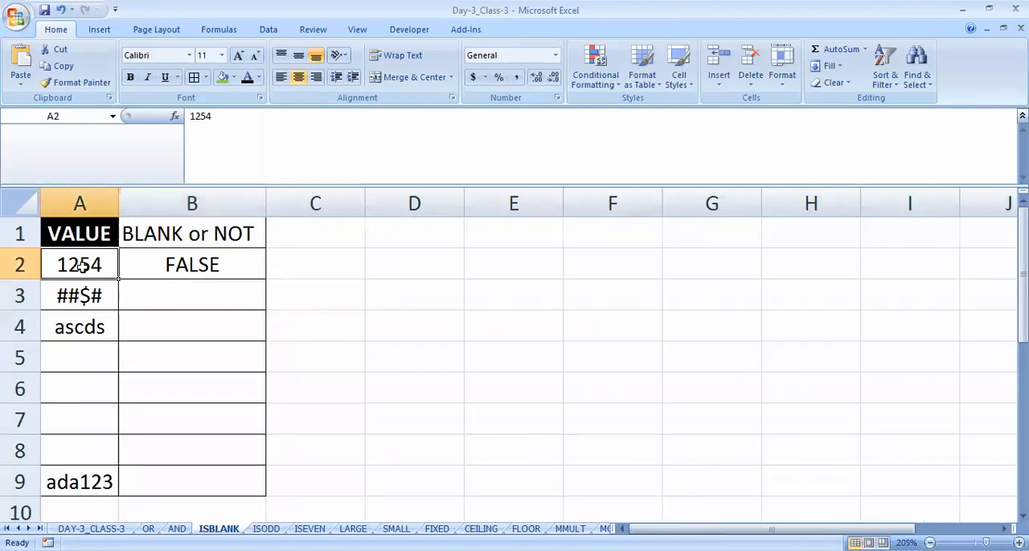
left_click(213, 269)
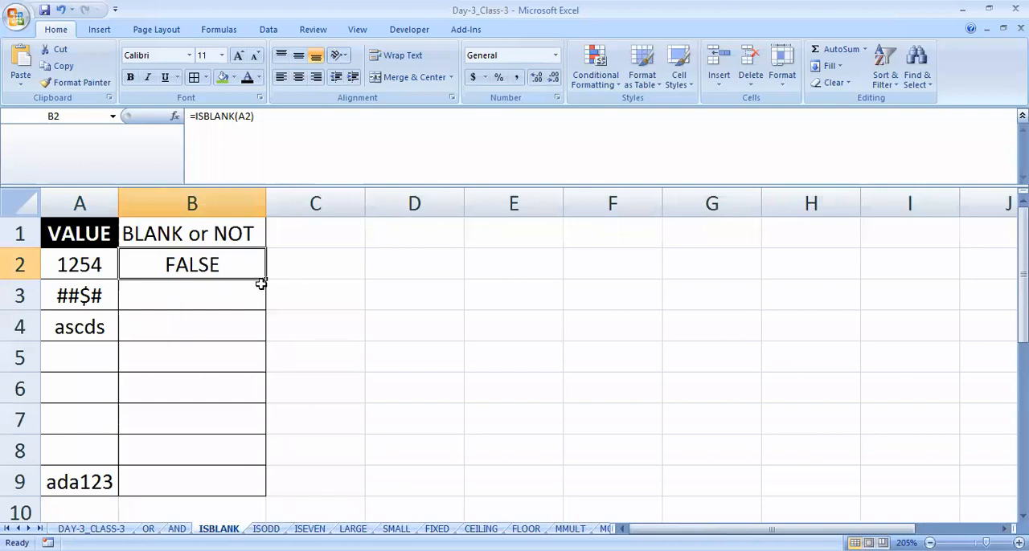
left_click_drag(267, 281, 274, 493)
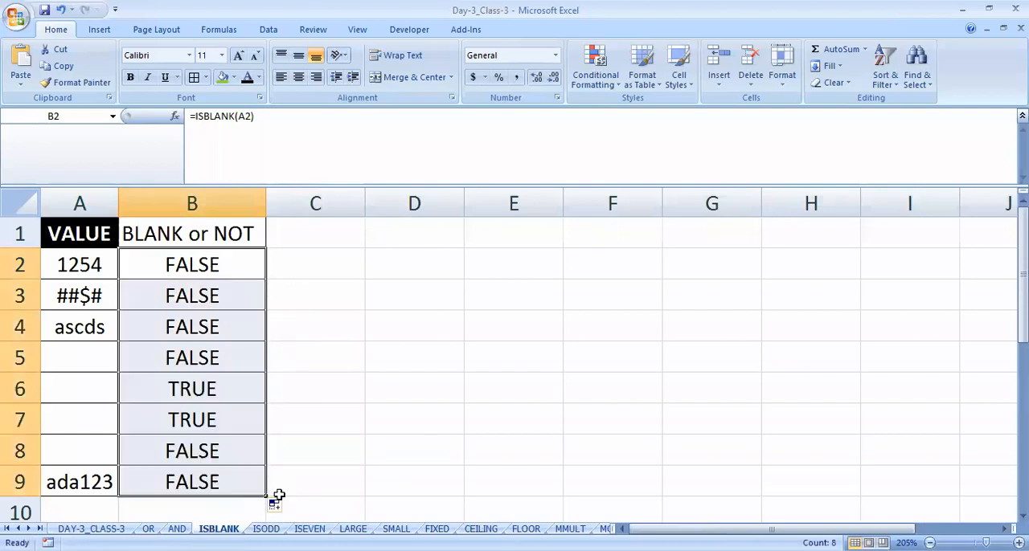
- Compare the ISBLANK results in B3 to B6 with the corresponding values in column A
left_click(186, 299)
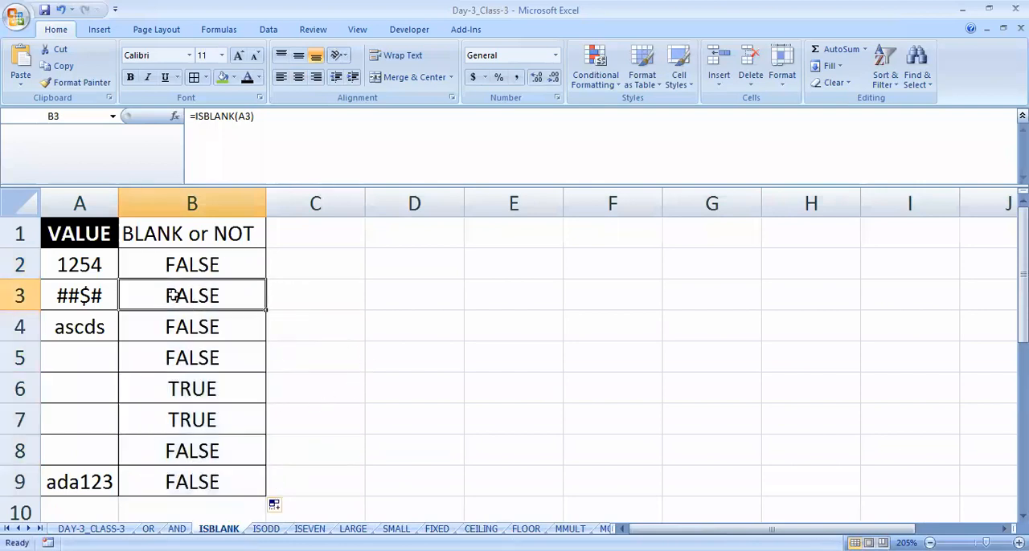
left_click(87, 296)
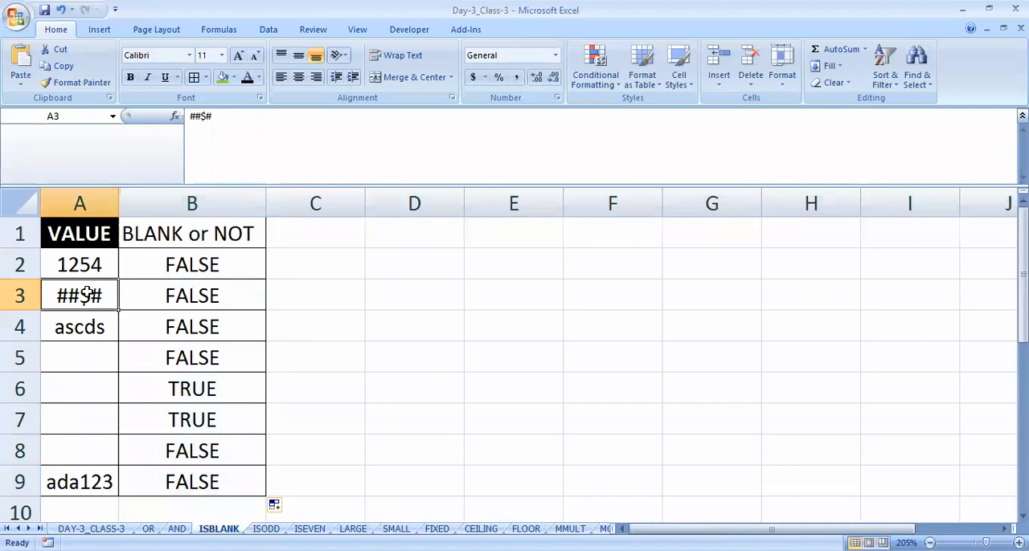
left_click(229, 326)
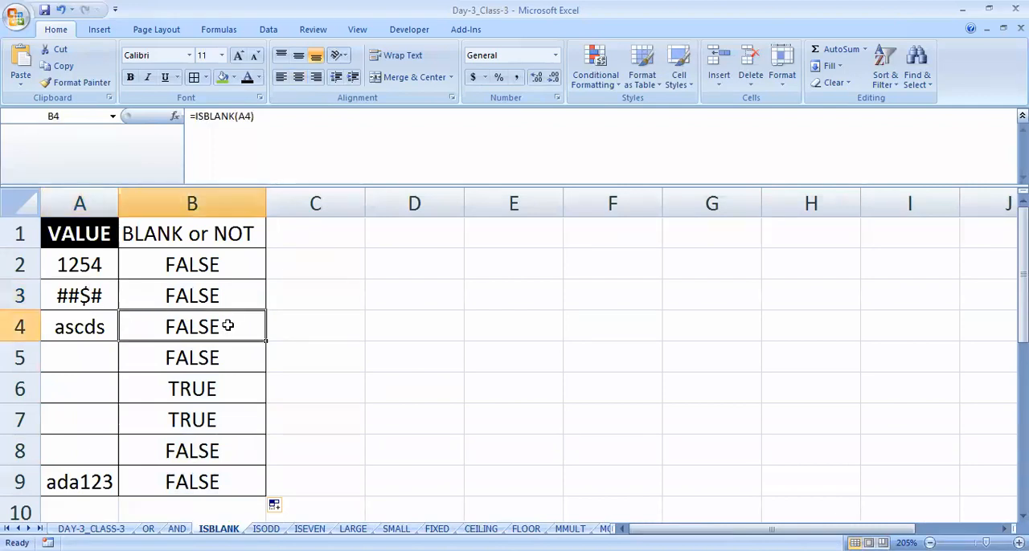
left_click(111, 328)
left_click(186, 357)
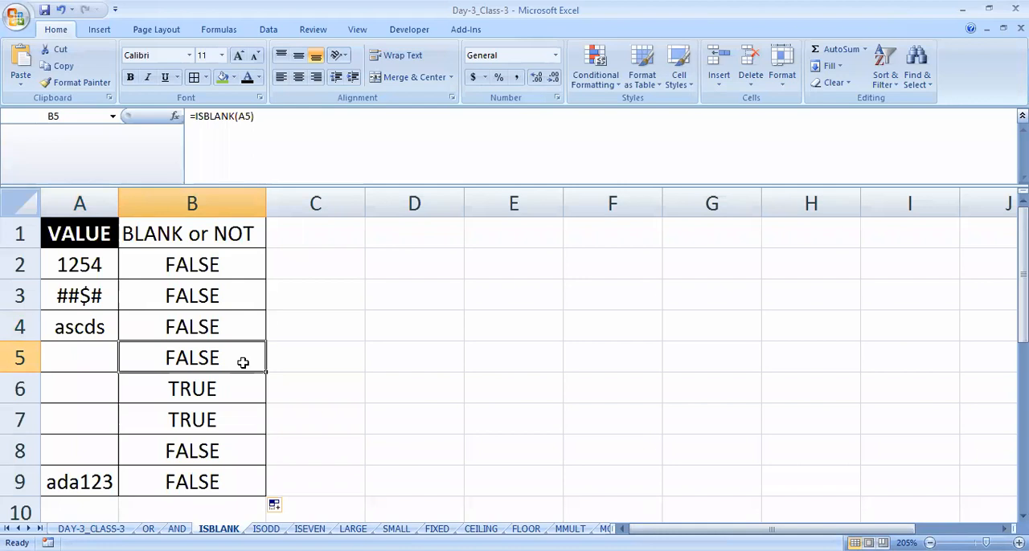
key("alt+Tab")
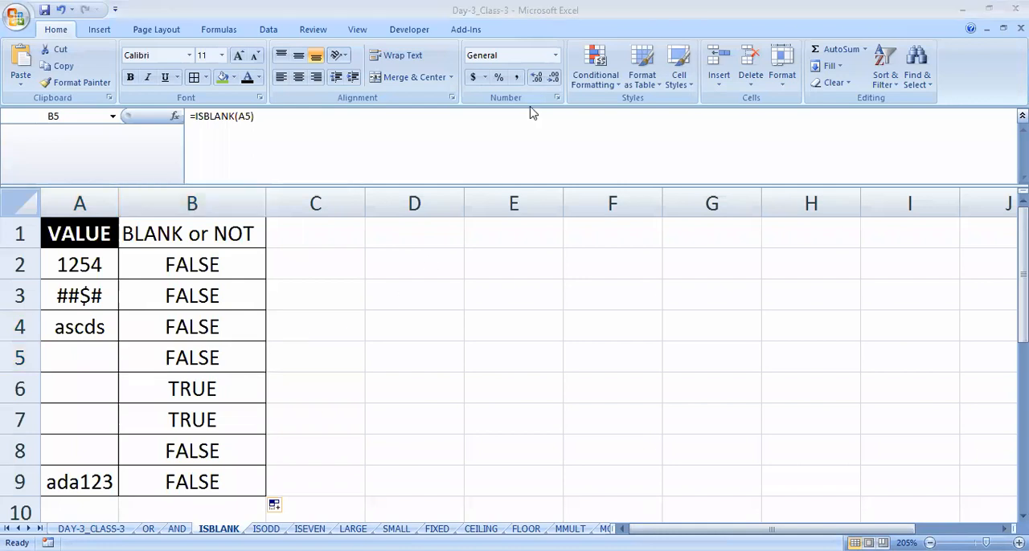
left_click(203, 388)
left_click(192, 364)
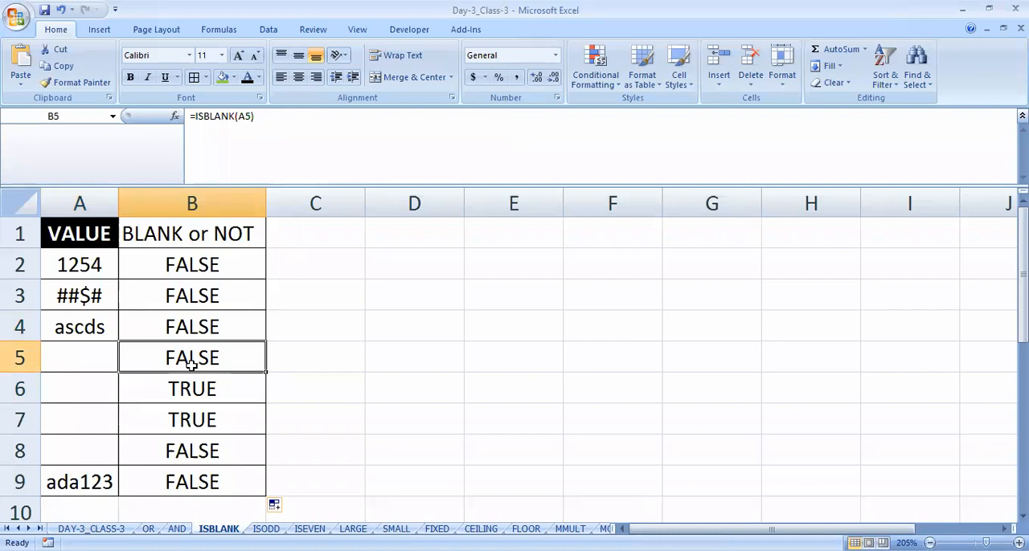
left_click(83, 357)
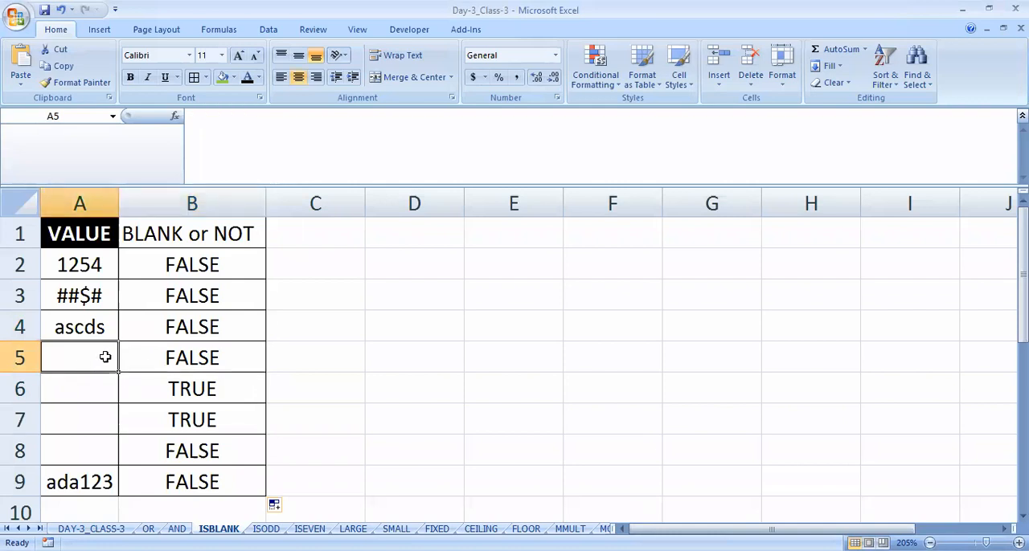
left_click(162, 356)
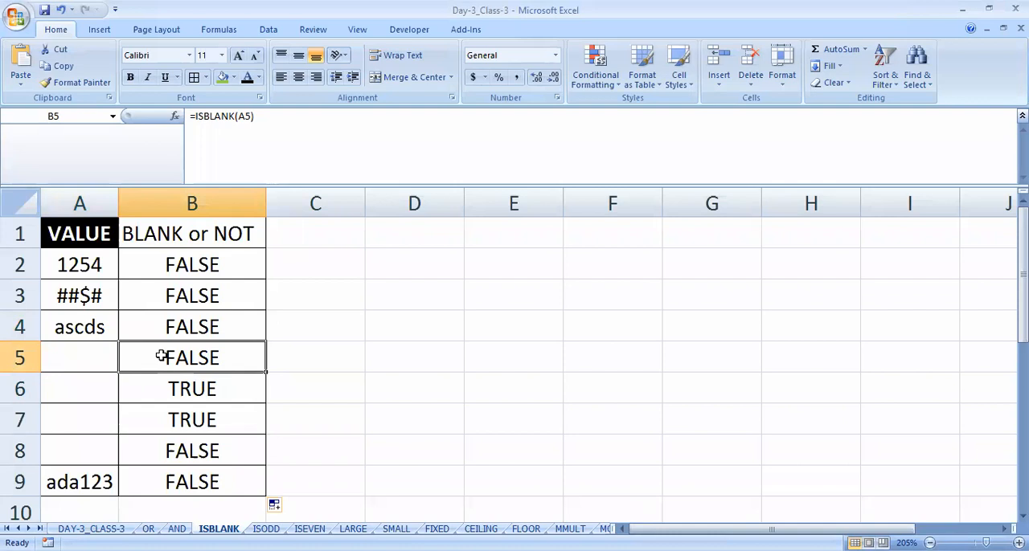
- Inspect the contents of the seemingly empty cell A5 in edit mode and compare it with B5
double_click(80, 359)
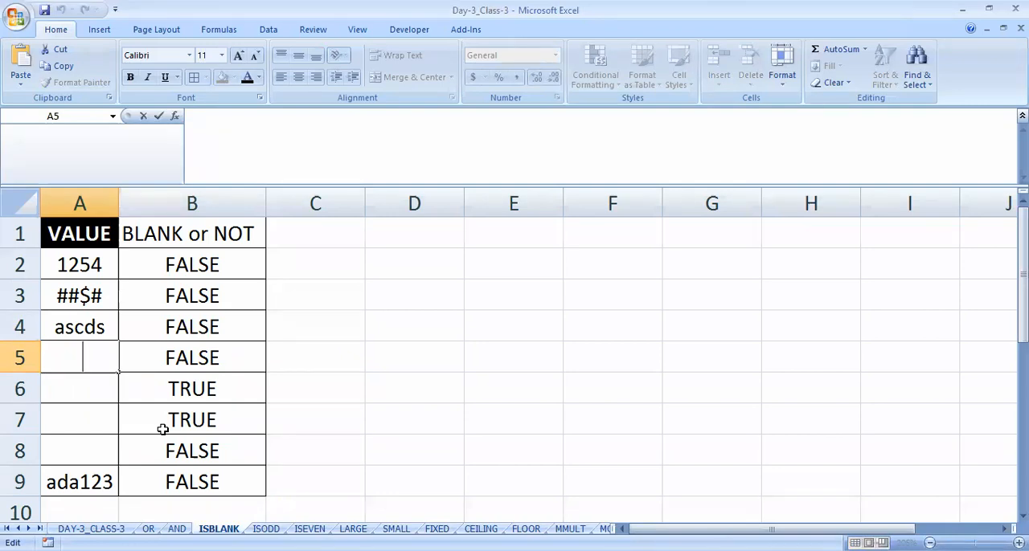
key("Return")
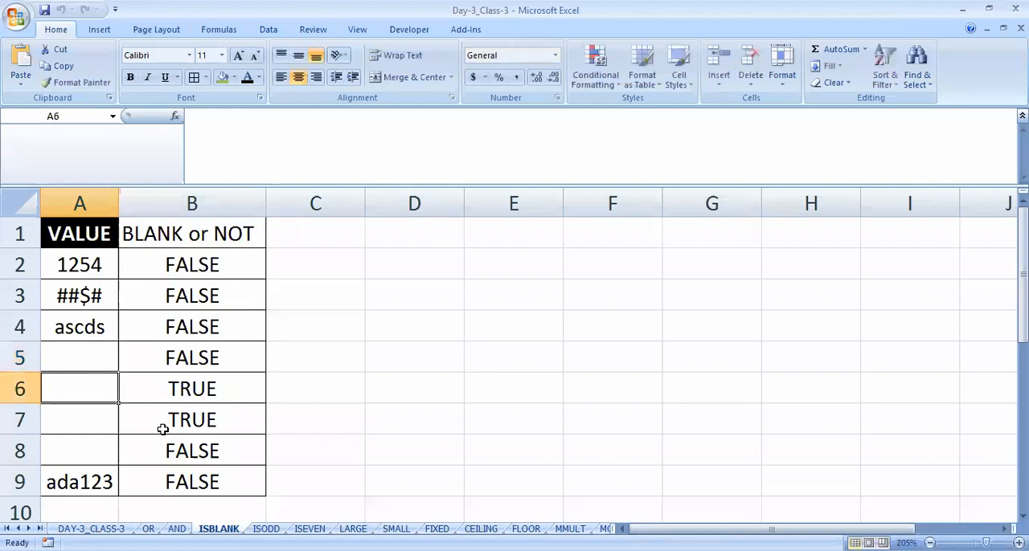
key("Up")
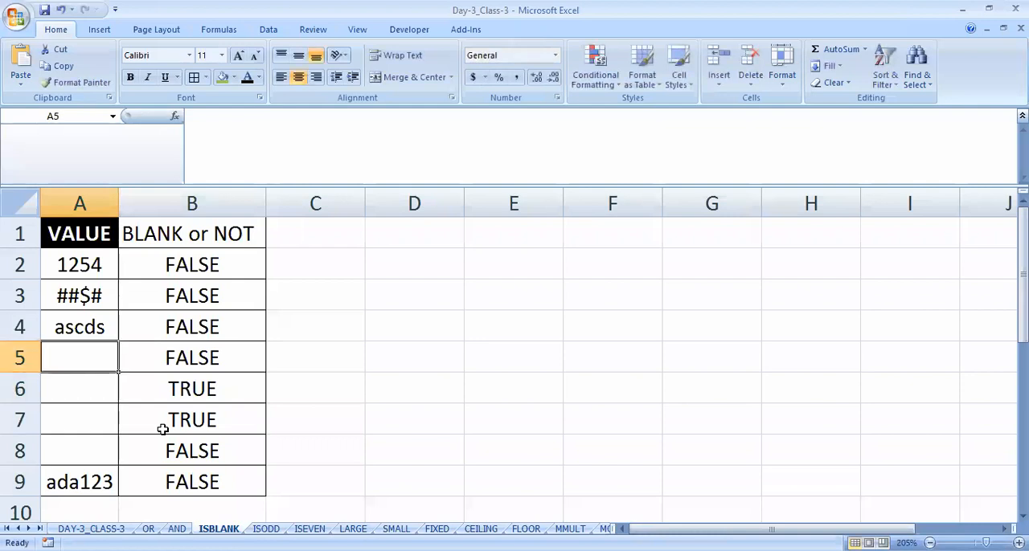
left_click(181, 360)
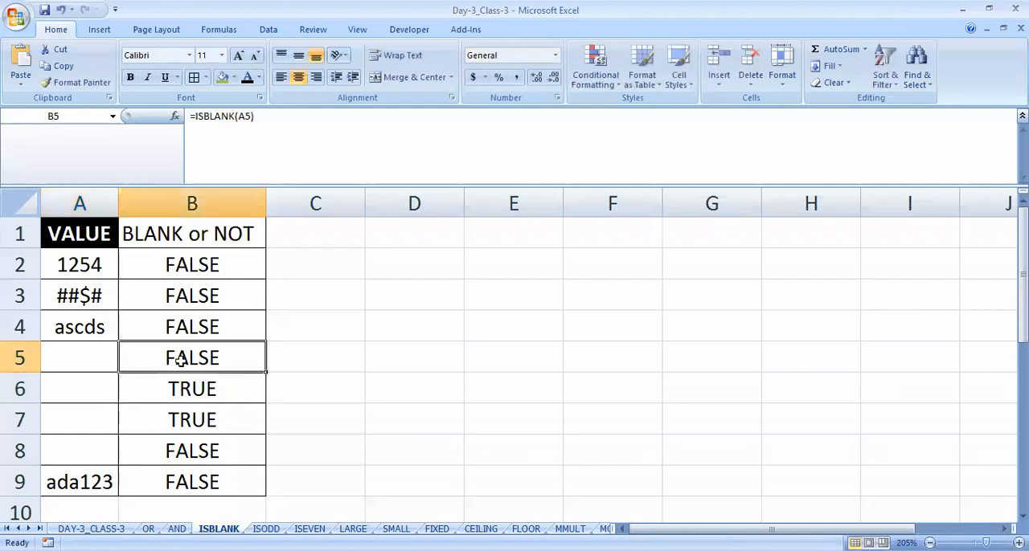
left_click(100, 357)
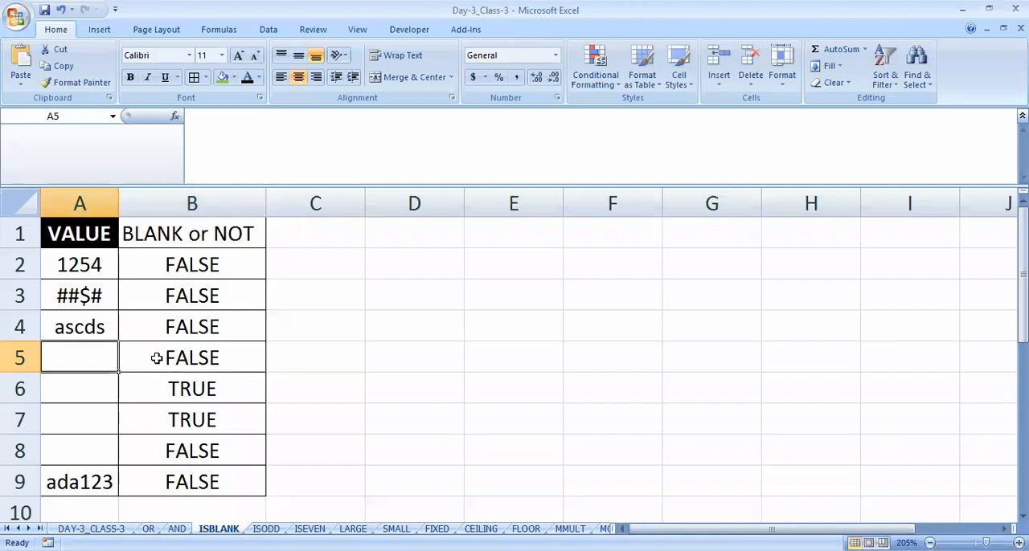
- Enter =LEN(A5) in cell C5 to check the length of A5, and centre C5 horizontally
left_click(320, 356)
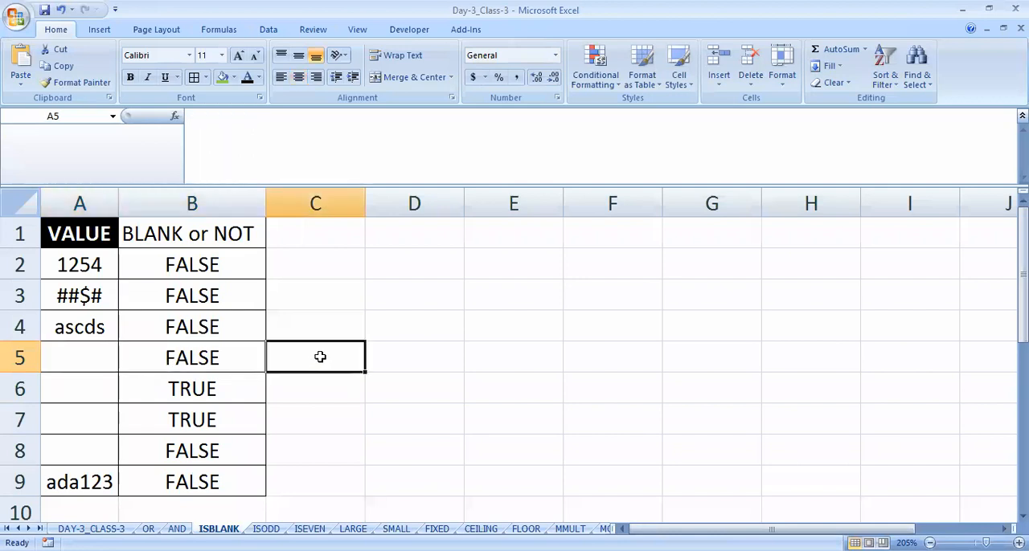
type("=")
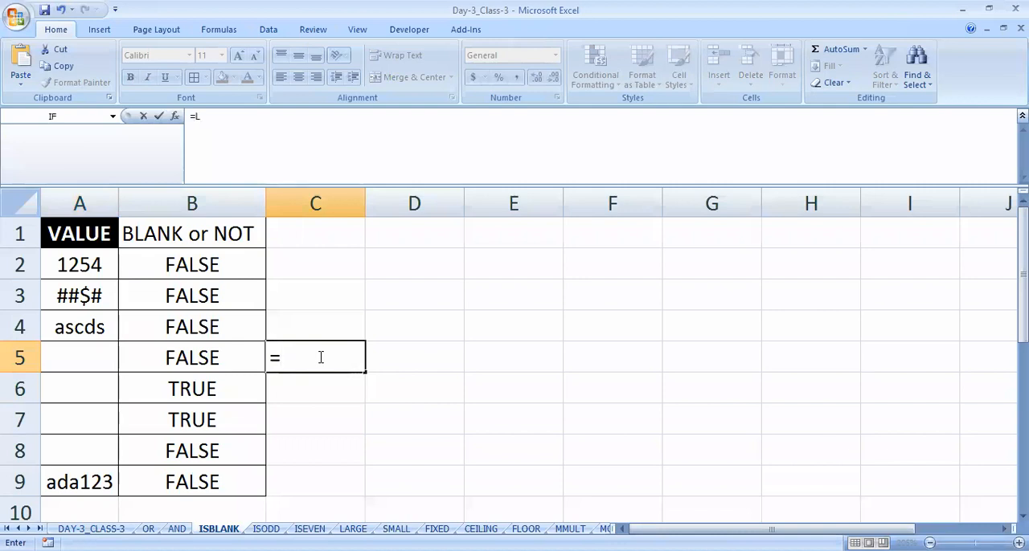
type("EN(")
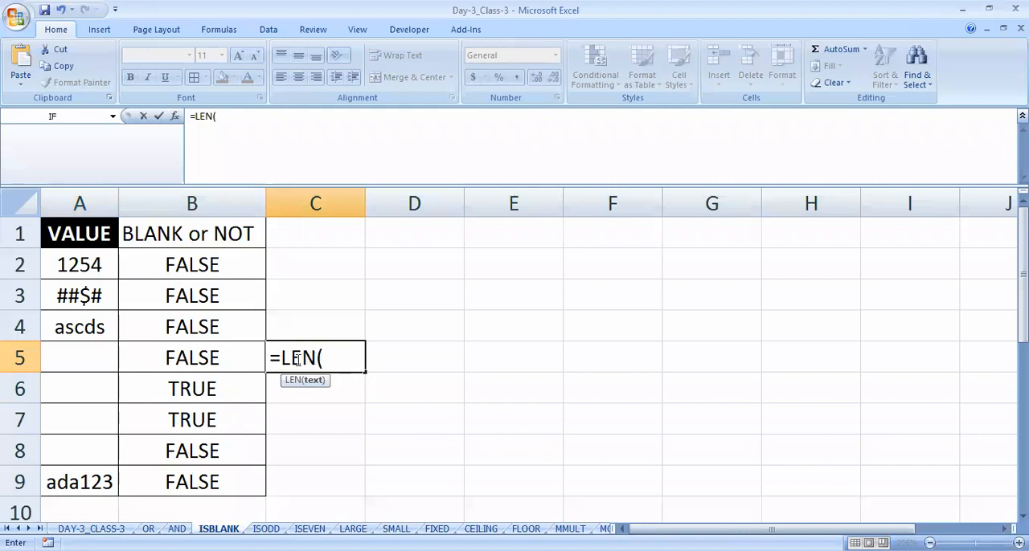
left_click(75, 357)
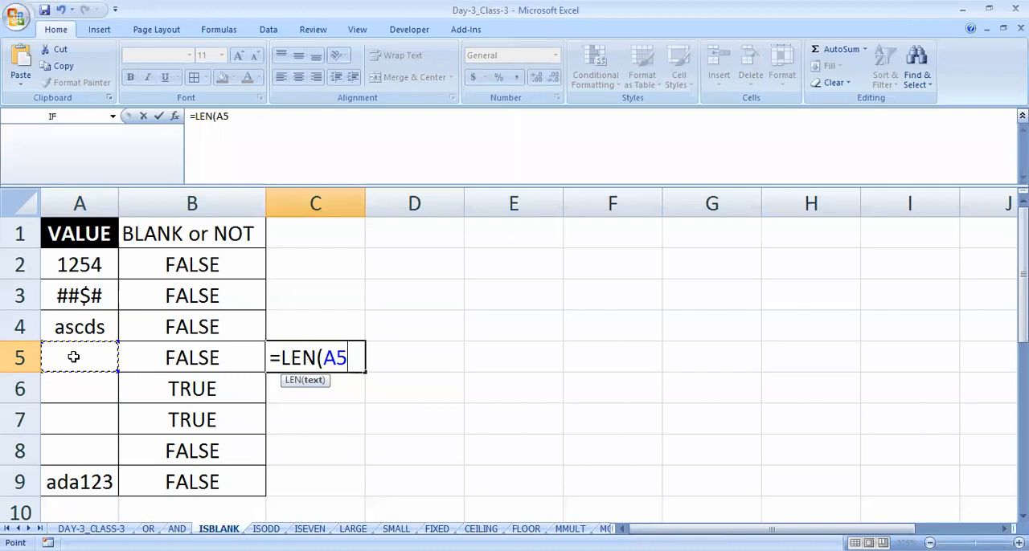
type(")")
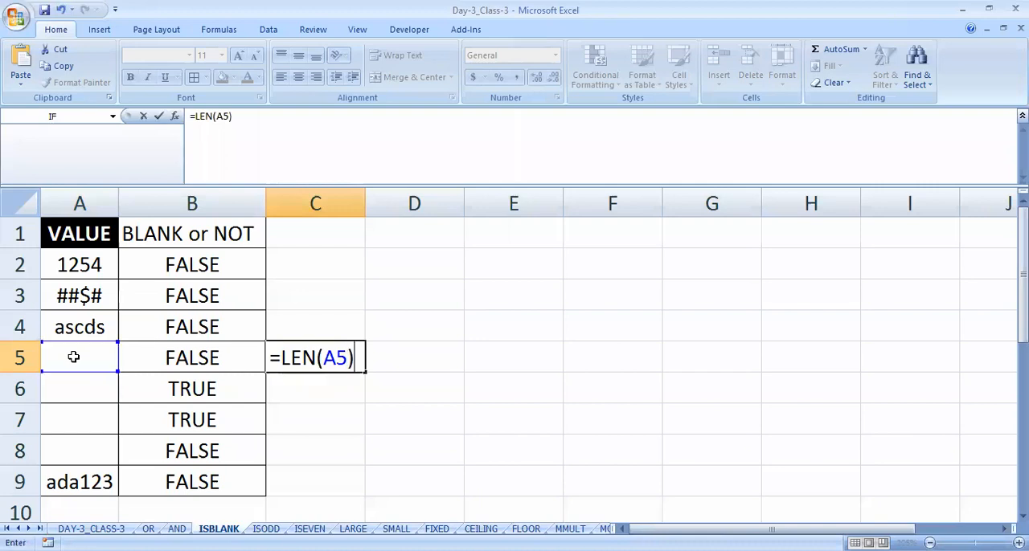
key("Return")
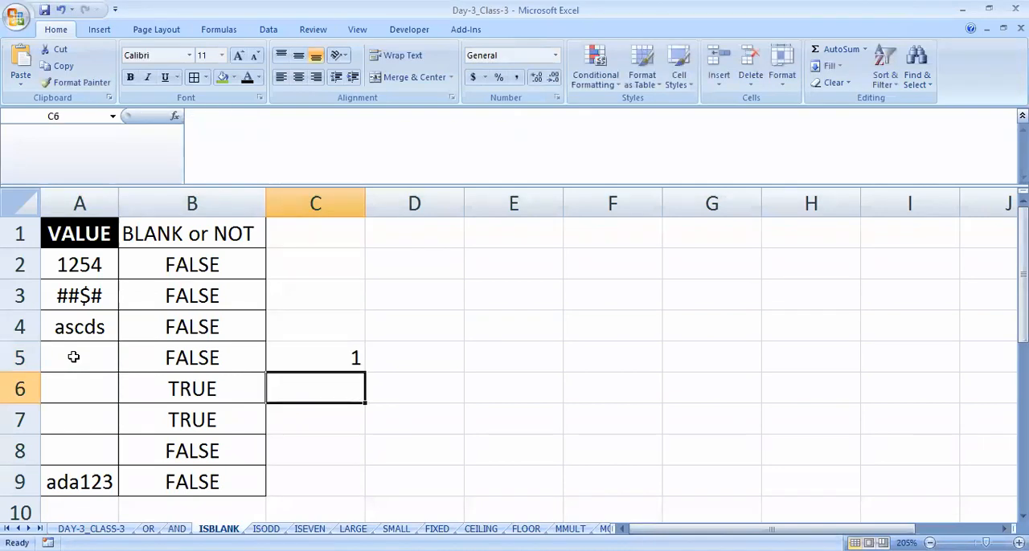
key("Up")
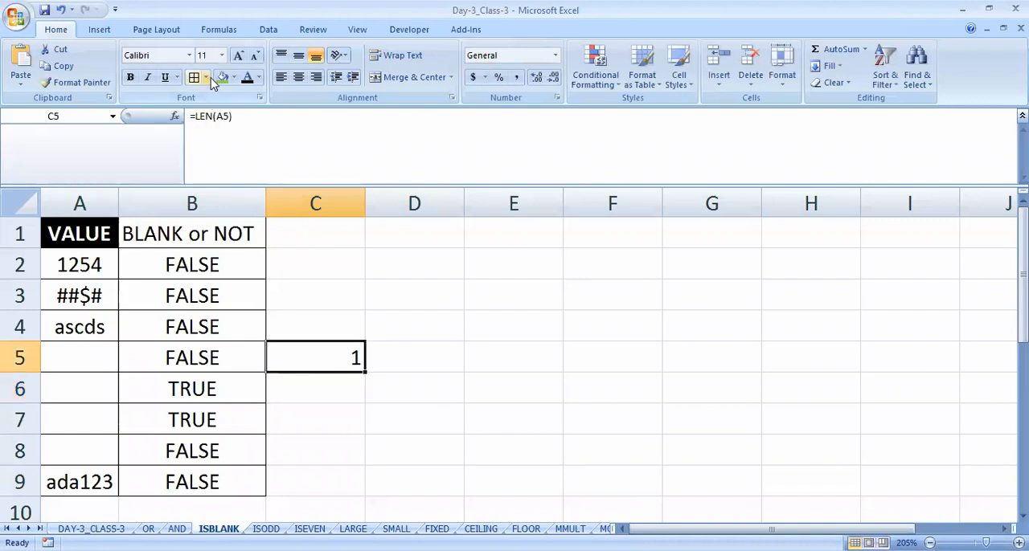
left_click(298, 77)
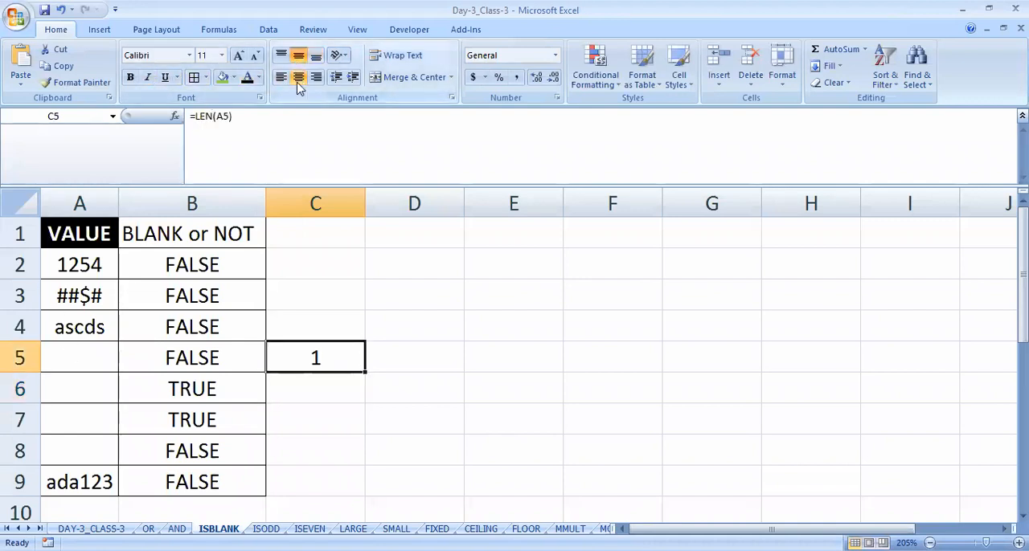
- Compare A5 and its ISBLANK result in B5 with the LEN result in C5, and clear C5
left_click(85, 359)
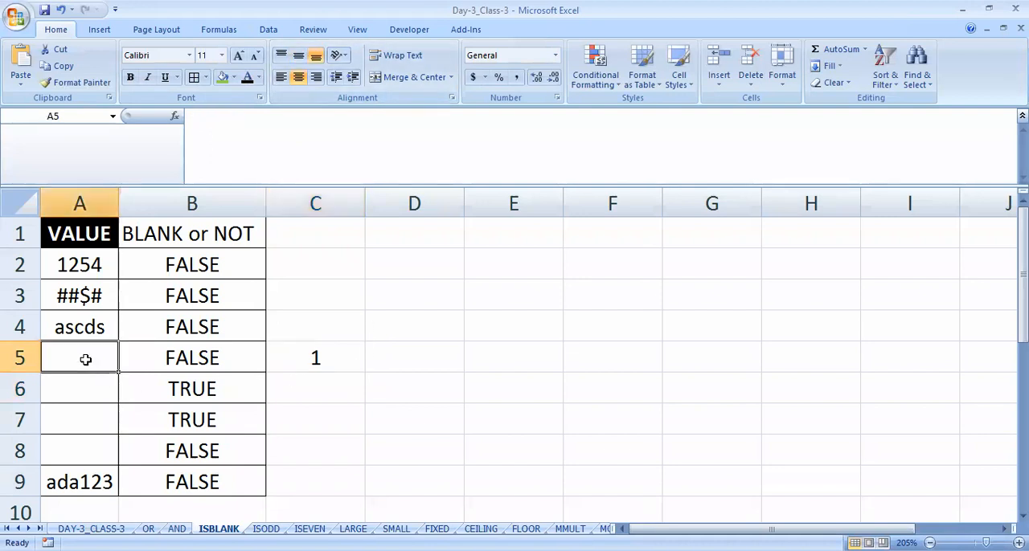
left_click(188, 359)
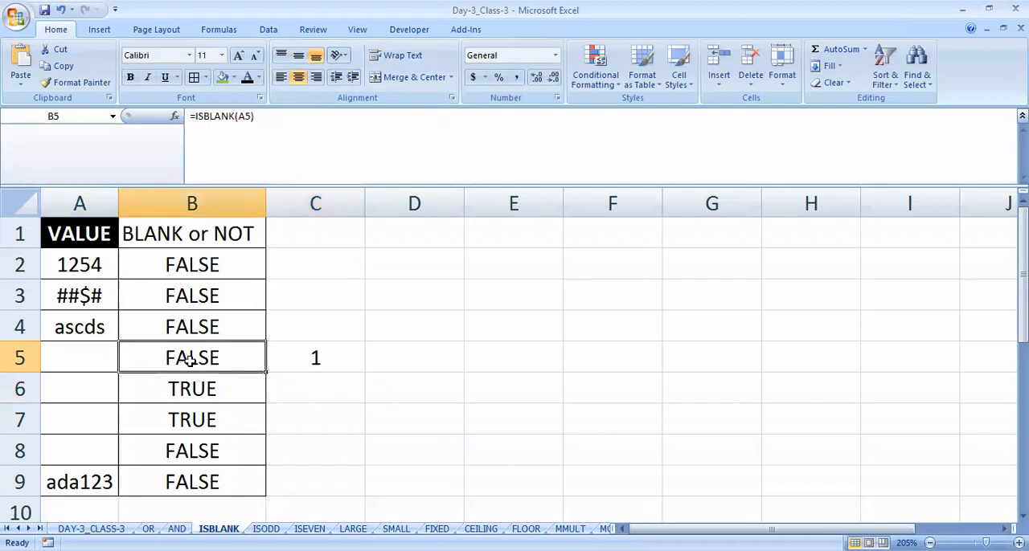
left_click(318, 358)
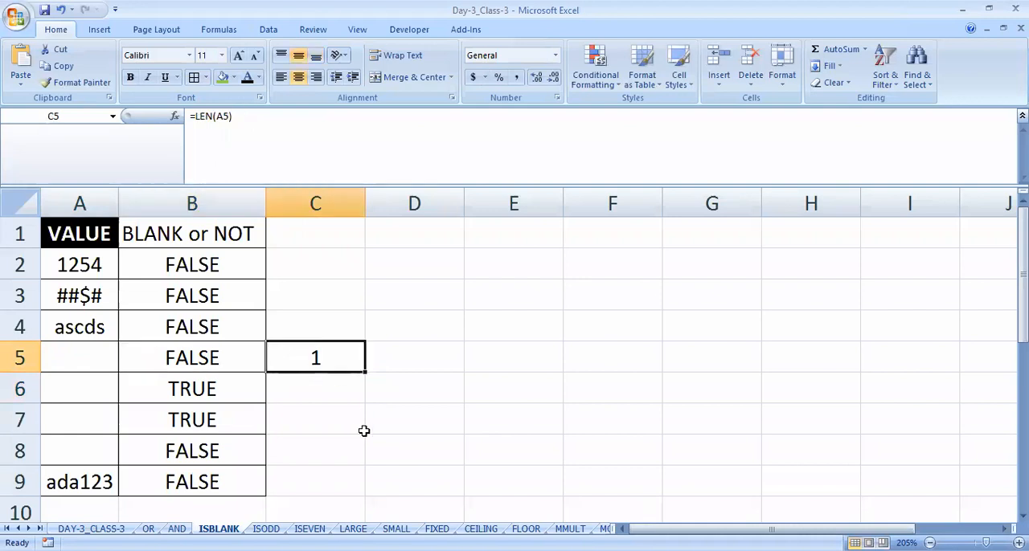
key("Delete")
- Review the ISBLANK results in B6 to B8 and compare B8 with the content of cell A8
left_click(212, 392)
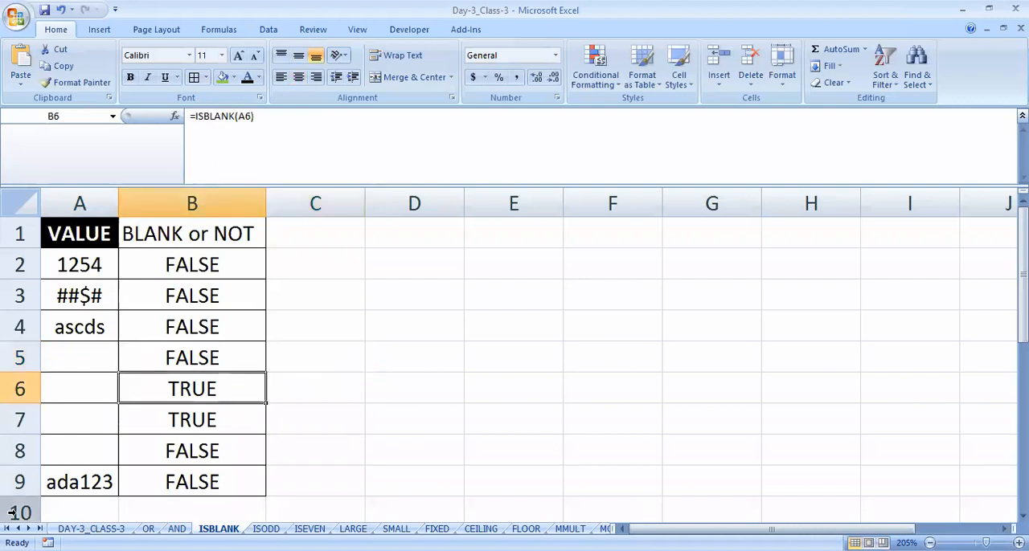
left_click(232, 420)
left_click(184, 453)
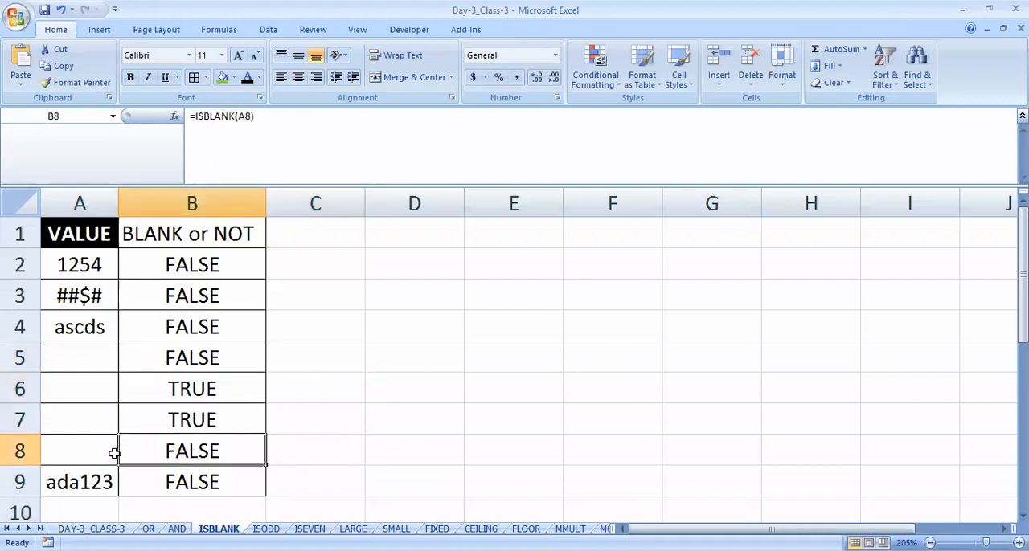
left_click(66, 449)
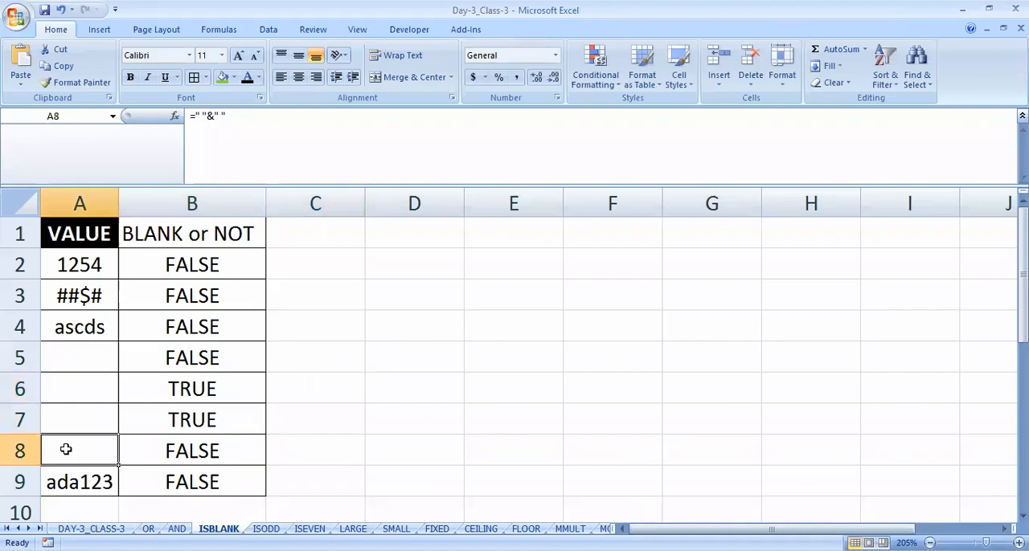
left_click(153, 453)
left_click(68, 452)
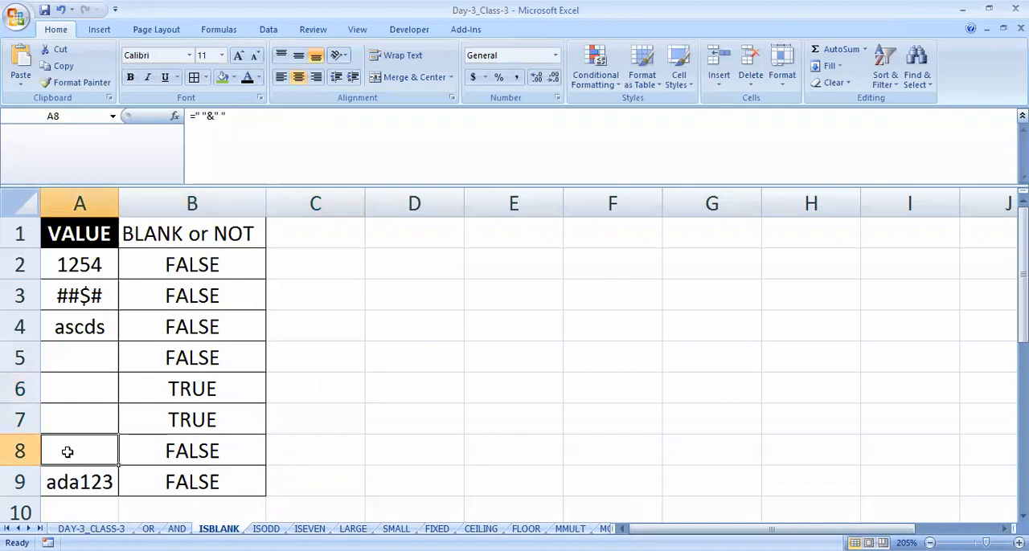
left_click(164, 451)
- Fill the seemingly empty cell A8 in the VALUE column with green
left_click(99, 452)
scroll(105, 444, "down", 2)
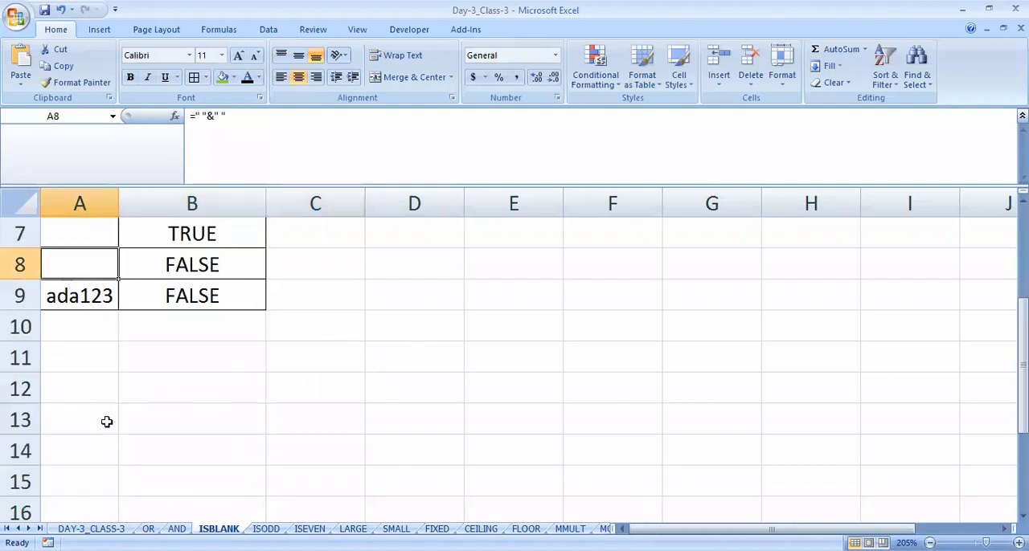
scroll(106, 420, "up", 1)
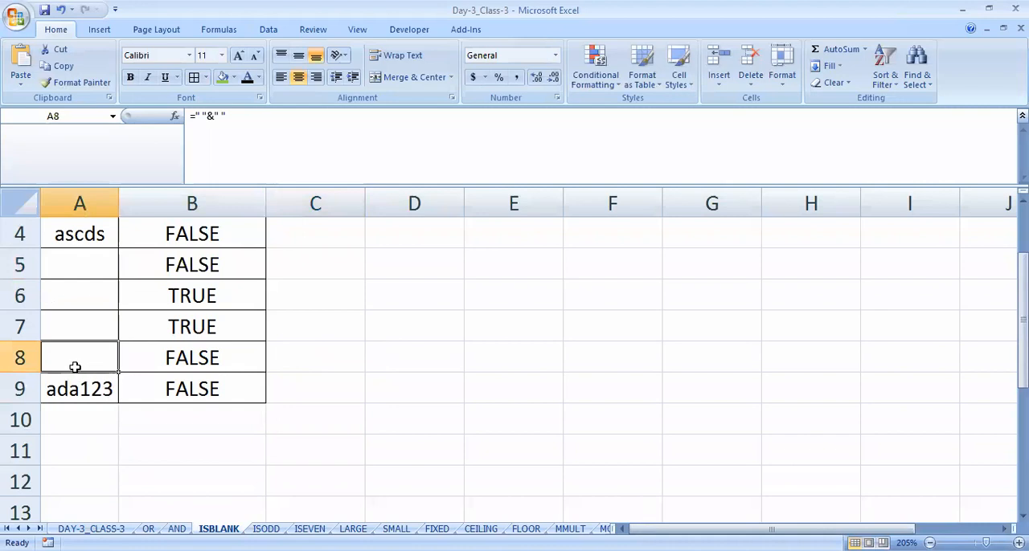
left_click(223, 77)
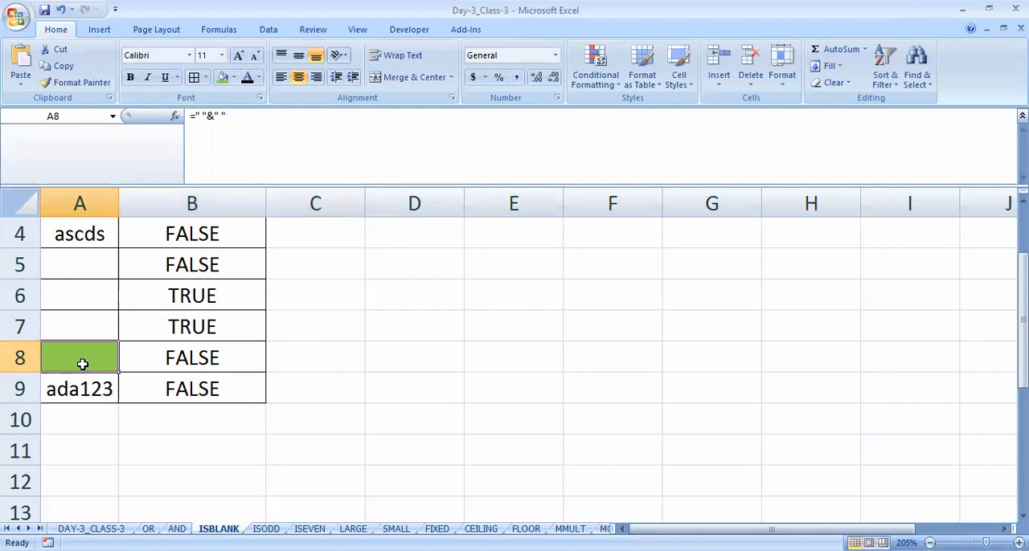
- Inspect the formula behind the green cell A8 in edit mode, leaving it unchanged
left_click(242, 116)
left_click_drag(242, 116, 189, 115)
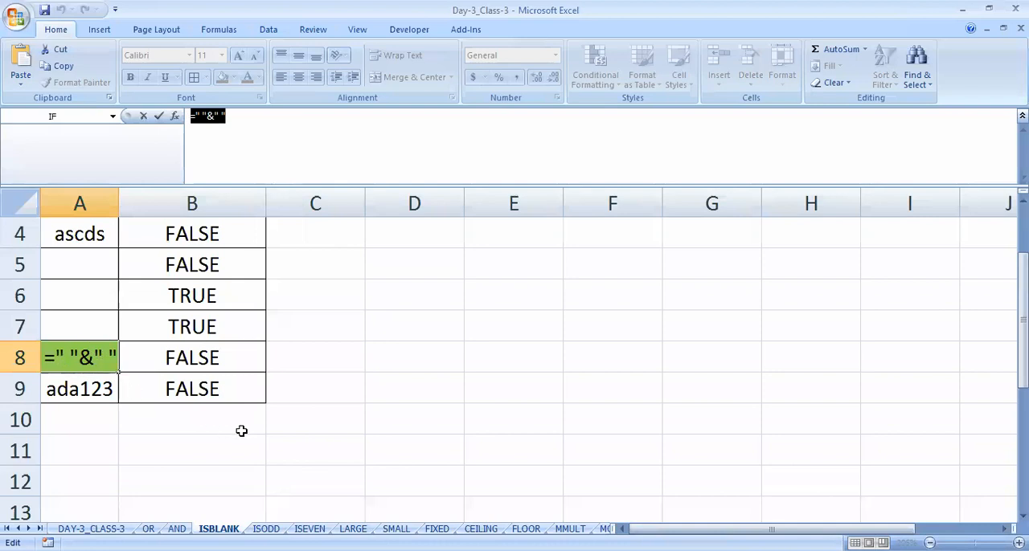
key("Return")
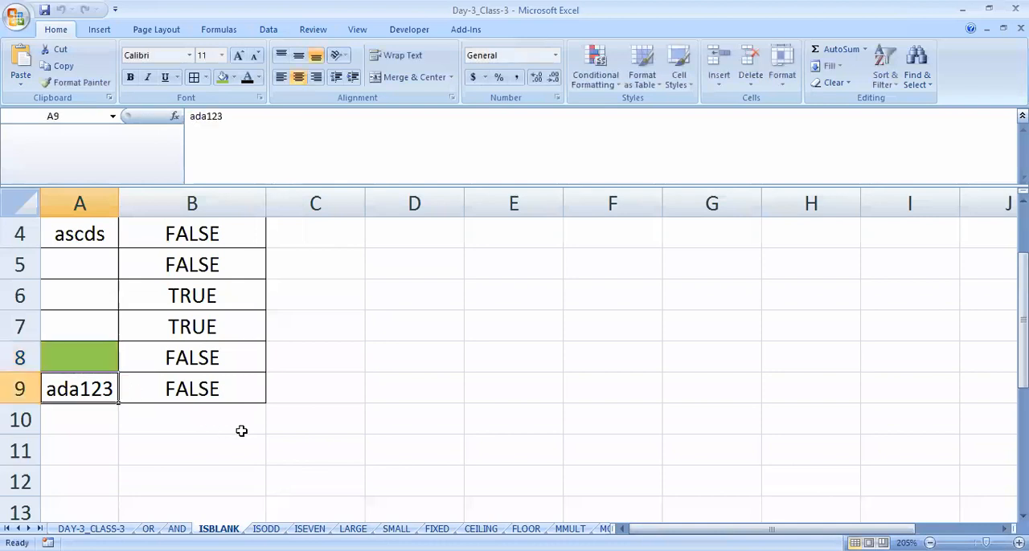
double_click(90, 360)
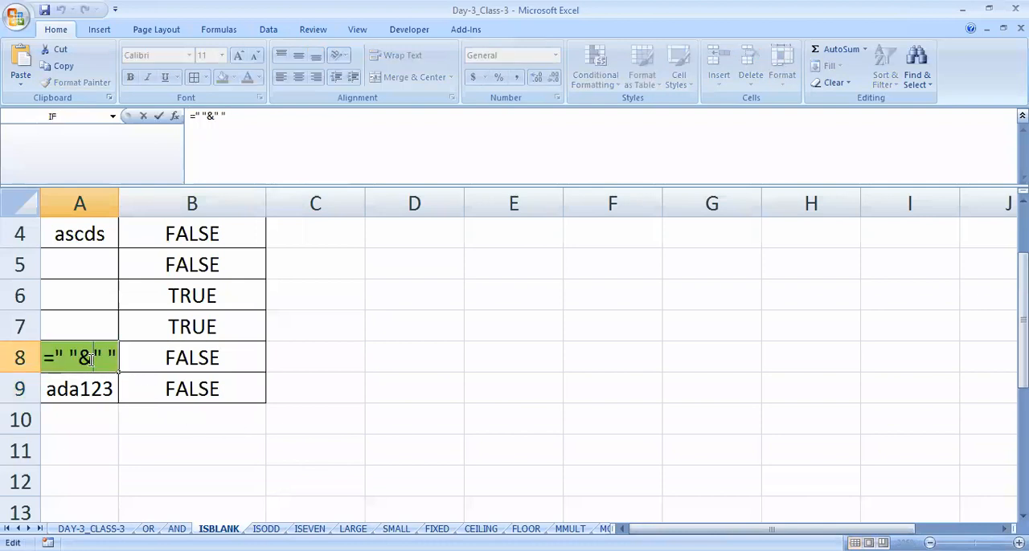
left_click(71, 357)
key("Return")
double_click(94, 361)
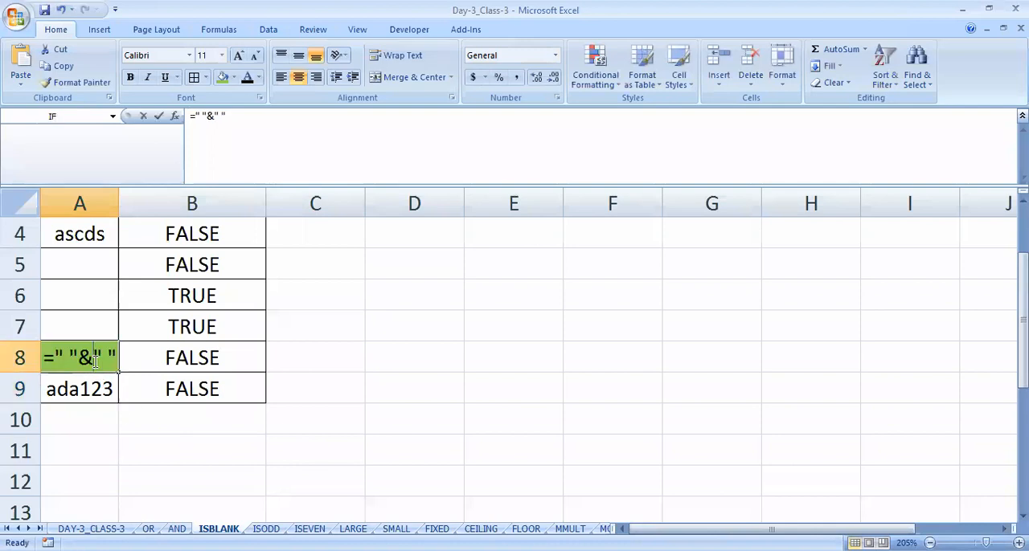
key("Return")
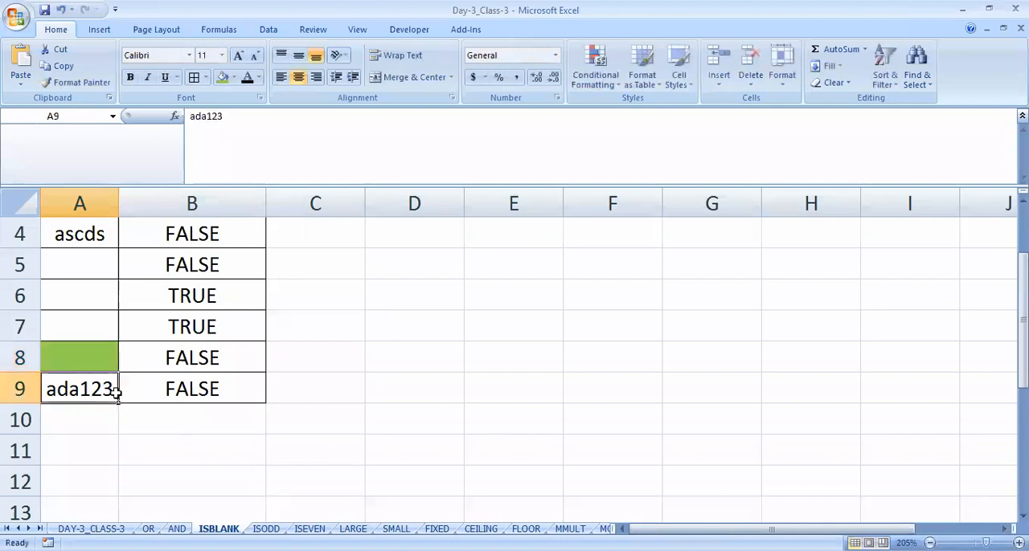
- Review the ISBLANK results in B8 and B9, and compare the value in A2 with its result in B2
left_click(197, 363)
left_click(198, 385)
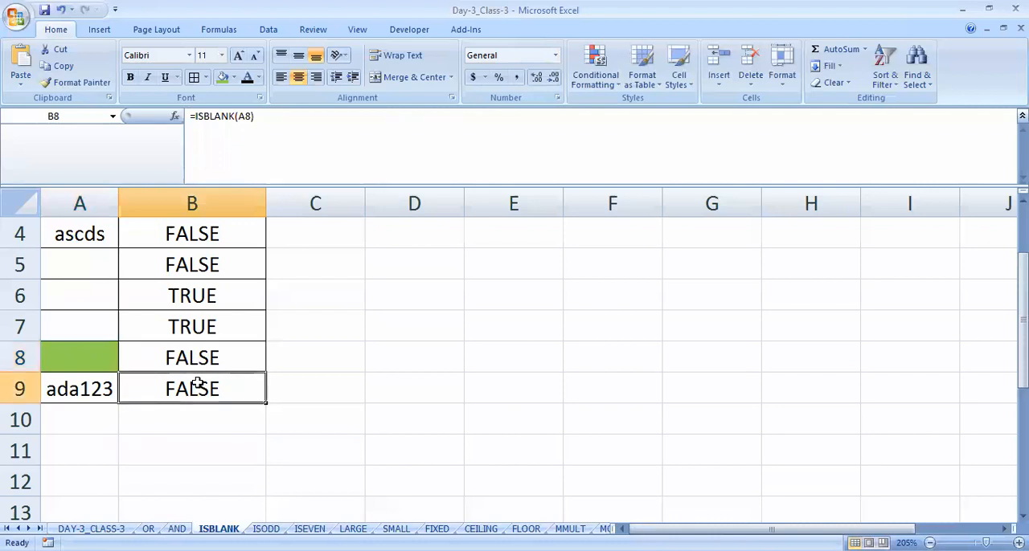
scroll(201, 375, "up", 1)
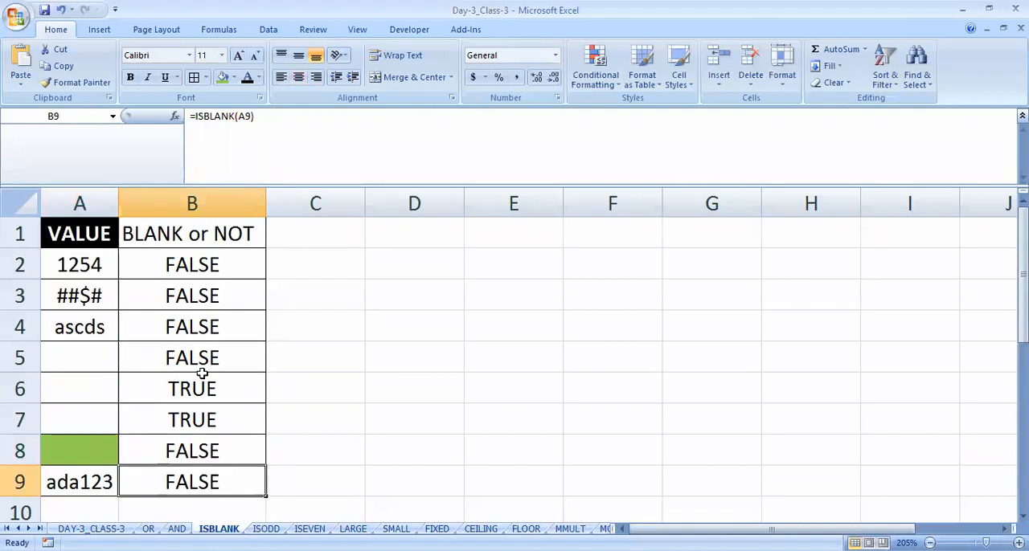
left_click(90, 263)
left_click(172, 268)
left_click(61, 269)
left_click(180, 268)
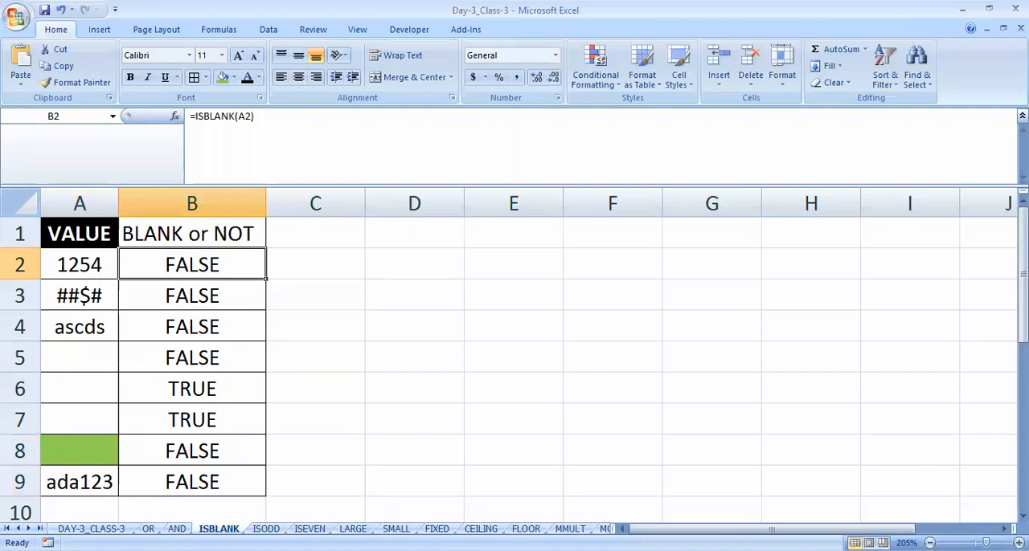
- Switch to the ISODD sheet and examine the first number in A2 and the ODD or NOT column beside it
left_click(266, 529)
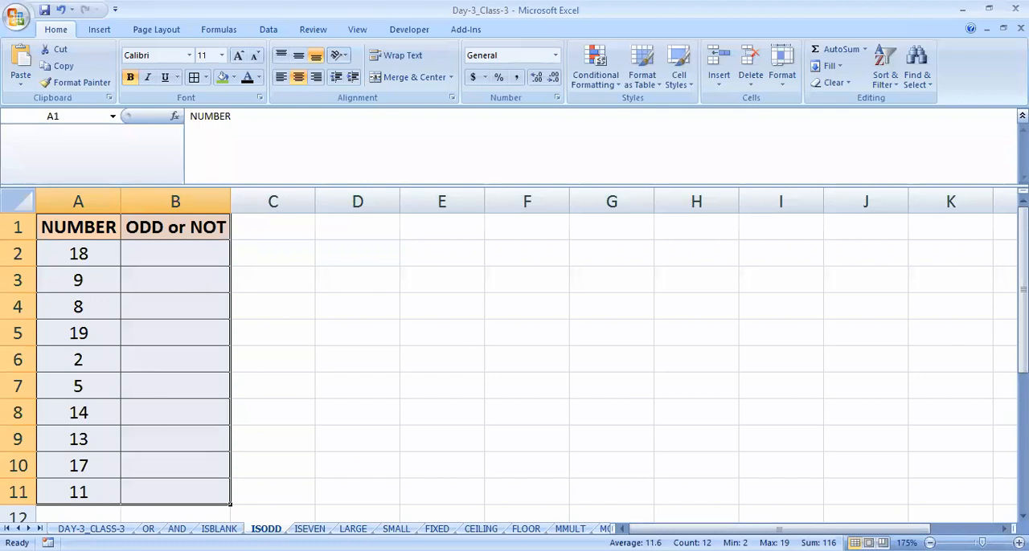
left_click(159, 255)
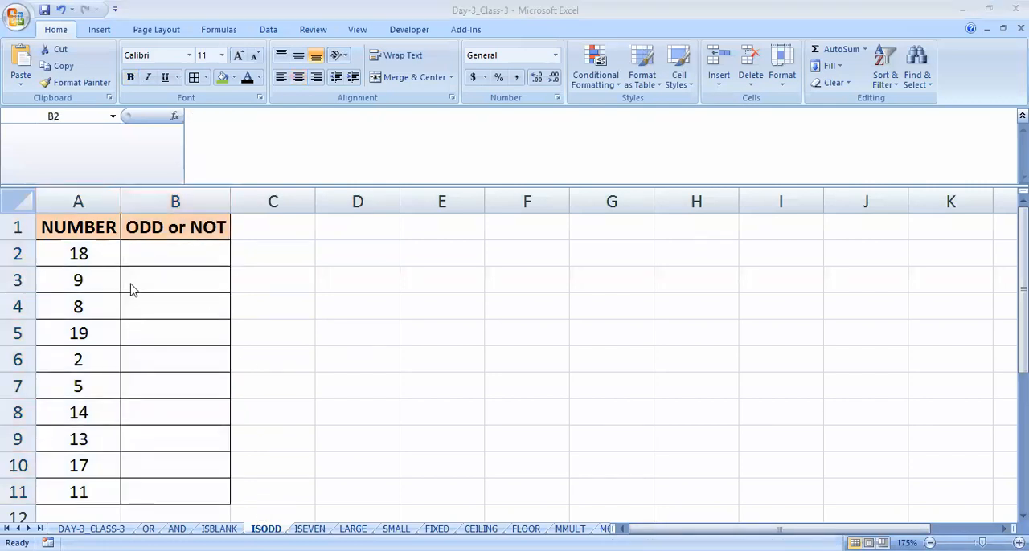
left_click(91, 254)
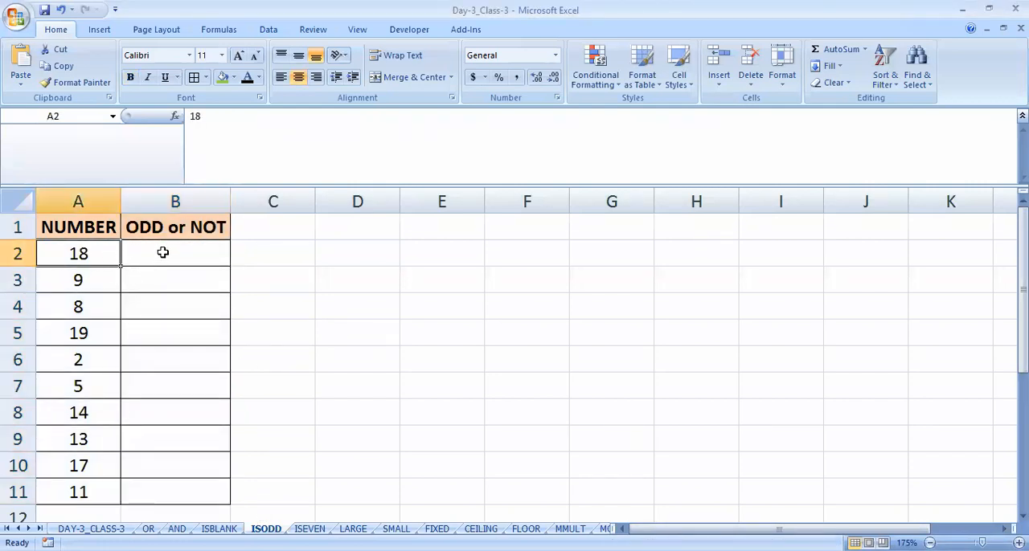
left_click(162, 253)
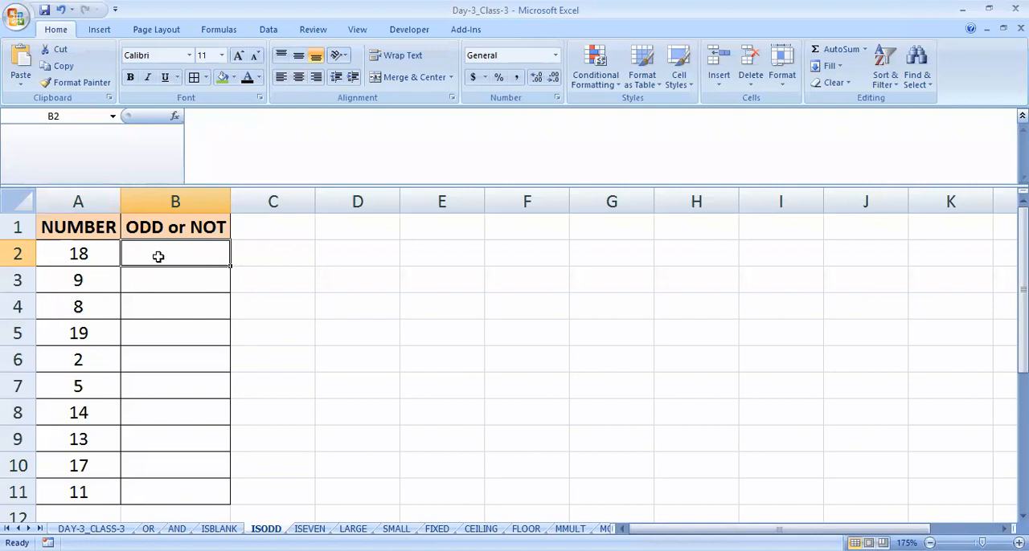
left_click(149, 229)
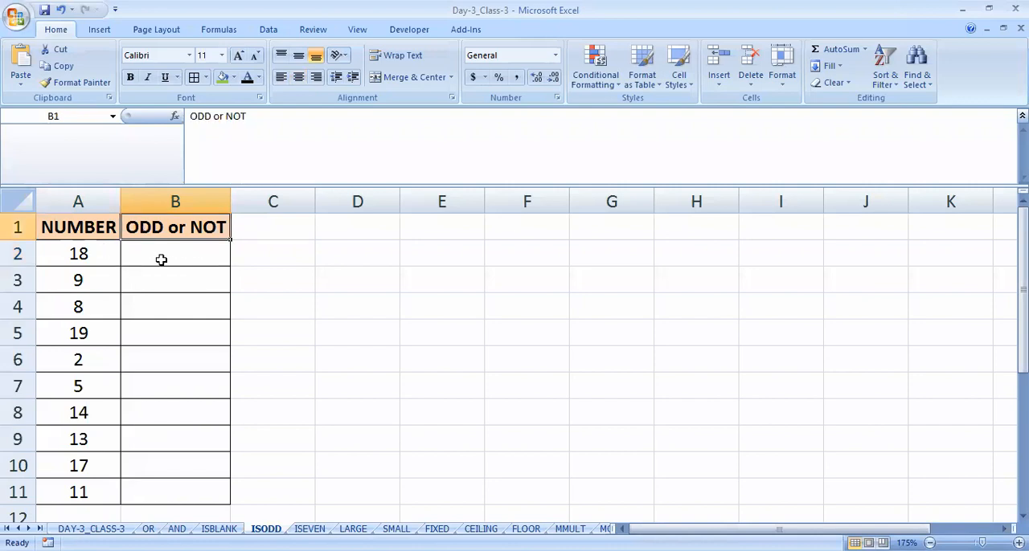
left_click(161, 259)
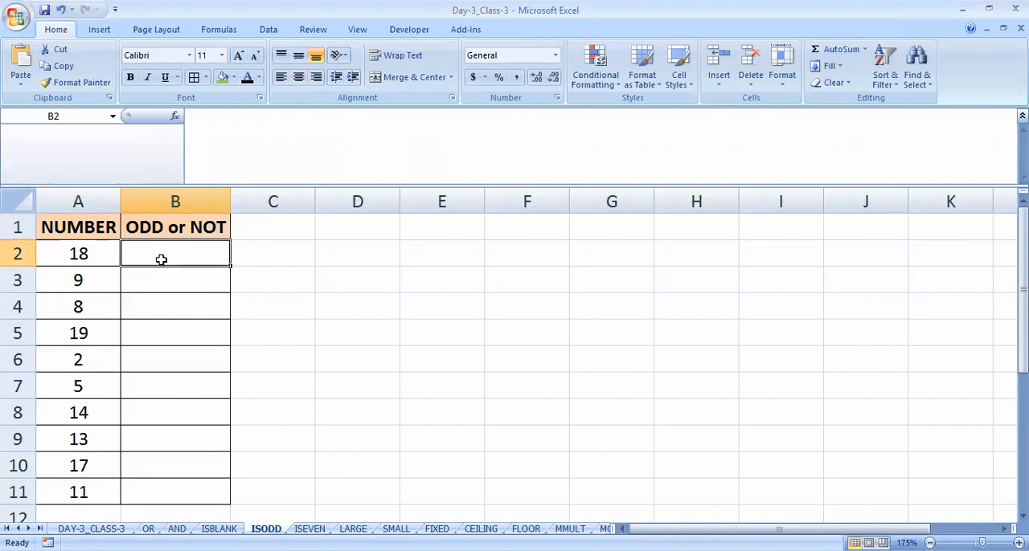
type("=")
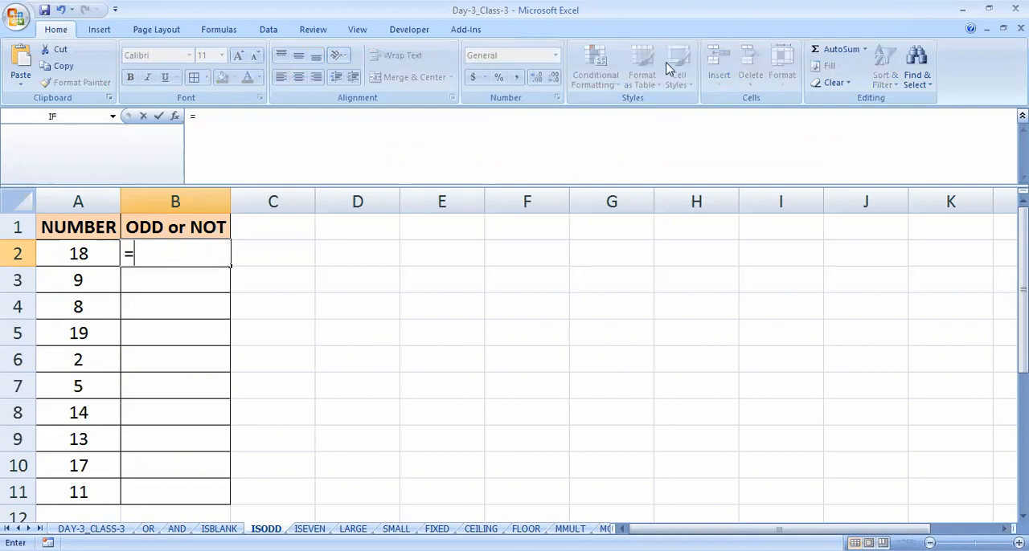
key("Escape")
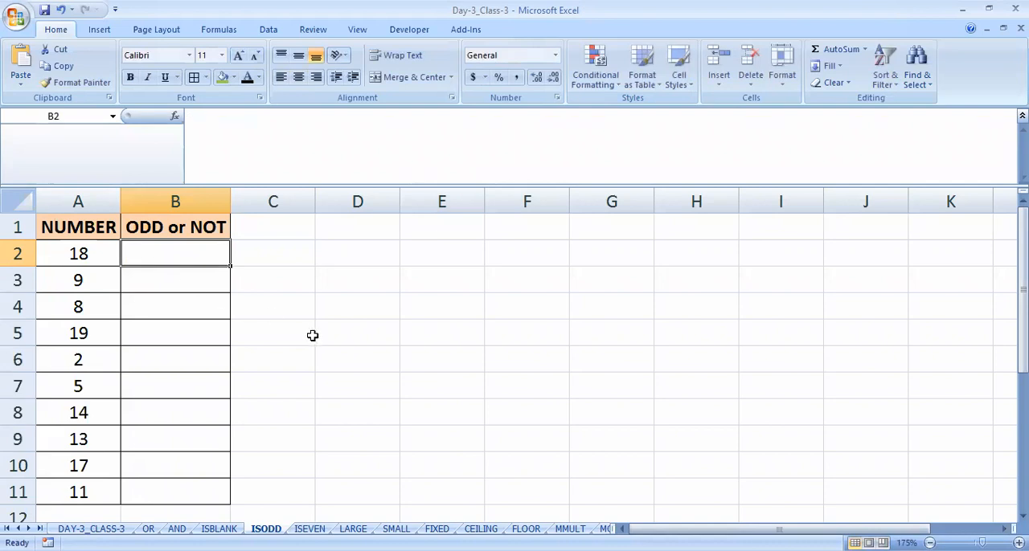
- Examine the NUMBER header and the value in A2, and select cell B2 in the ODD or NOT column
left_click(64, 234)
left_click(90, 251)
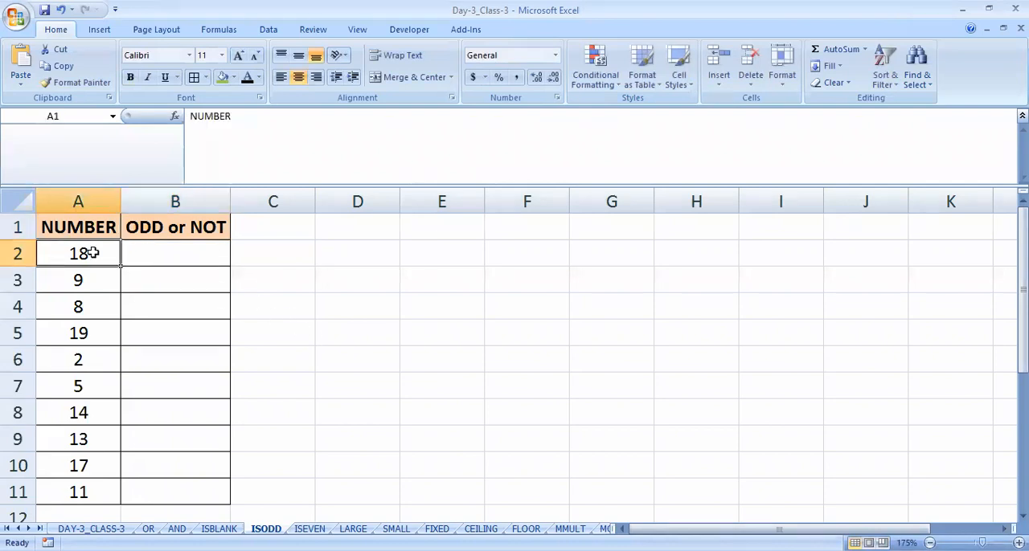
left_click(161, 258)
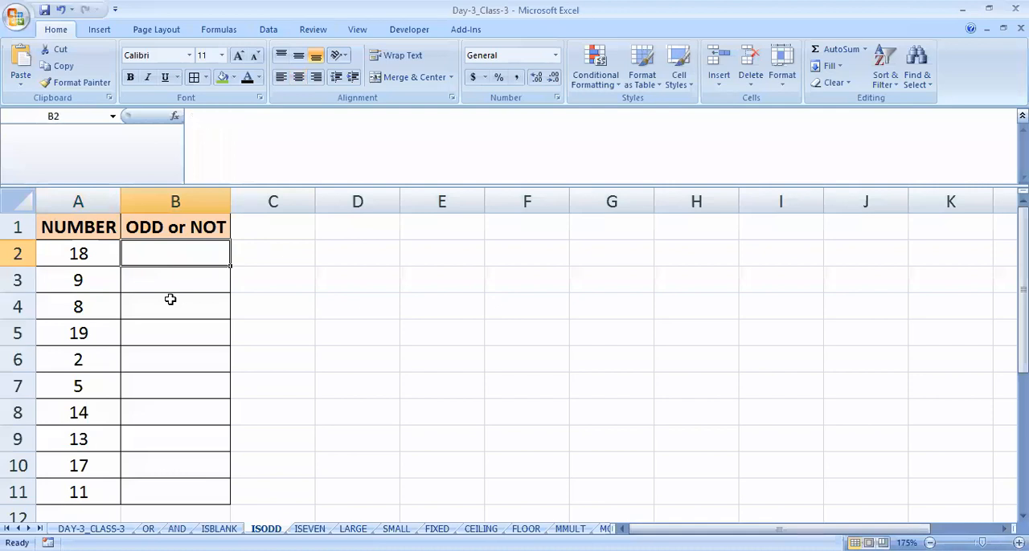
- Begin a formula in cell B2 of the ODD or NOT column
left_click(76, 258)
left_click(151, 255)
type("=")
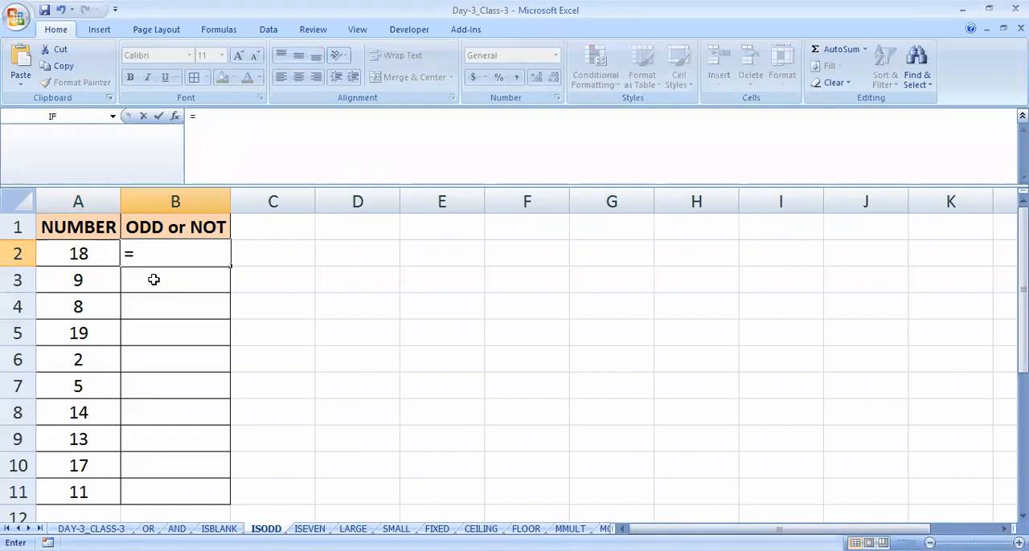
type("odd")
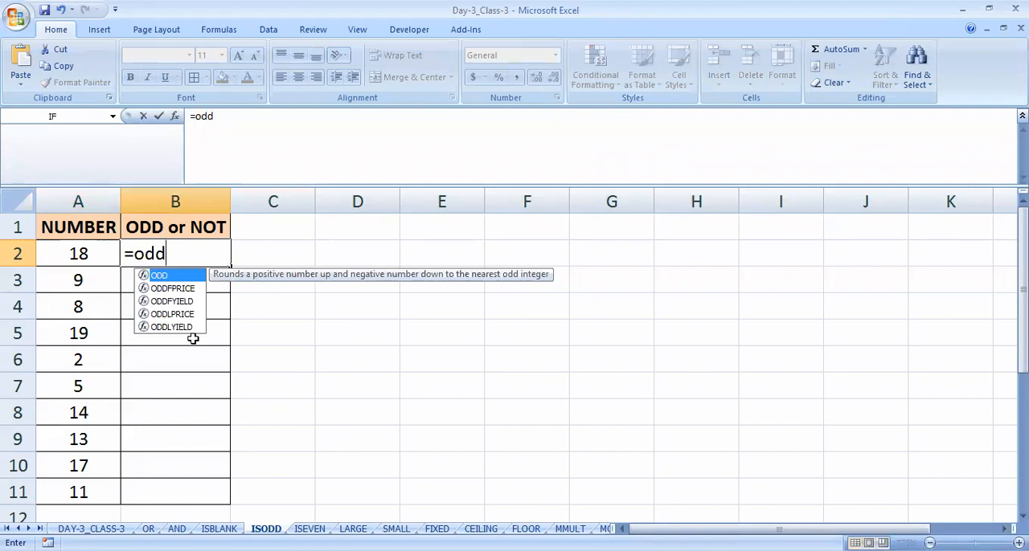
key("BackSpace")
key("BackSpace")
key("BackSpace")
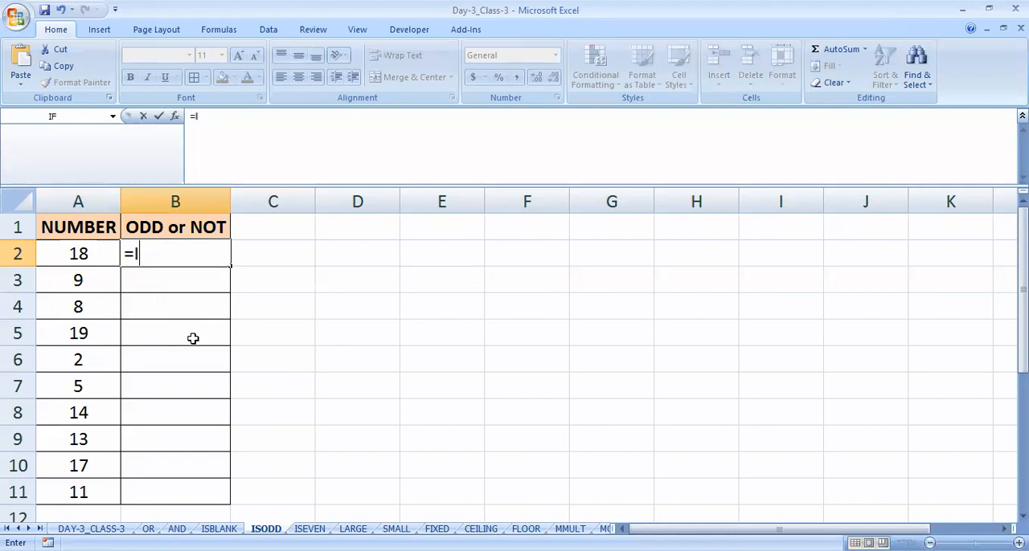
- Complete the formula in B2 as =ISODD(A2) and fill it down through B11
type("ISODD")
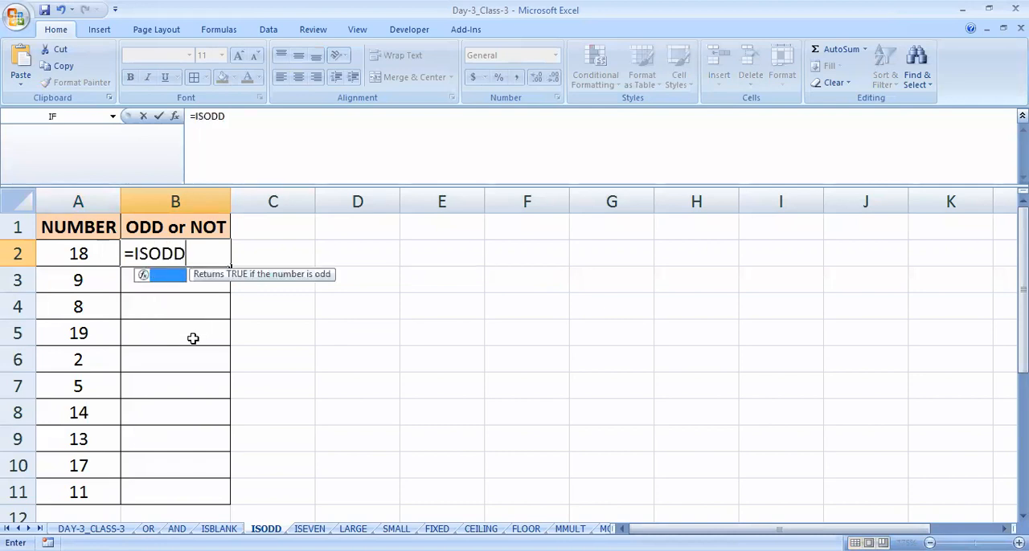
type("(")
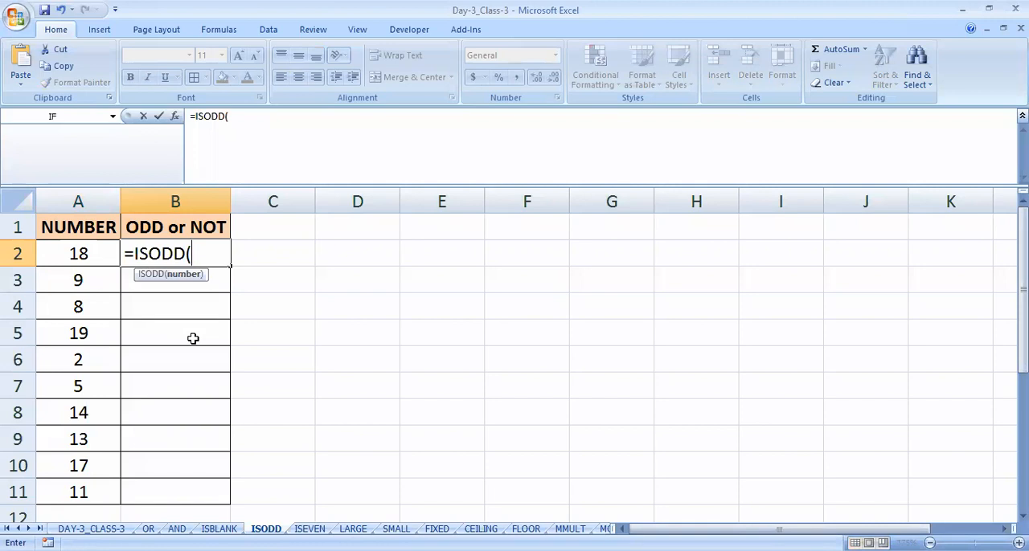
left_click(104, 254)
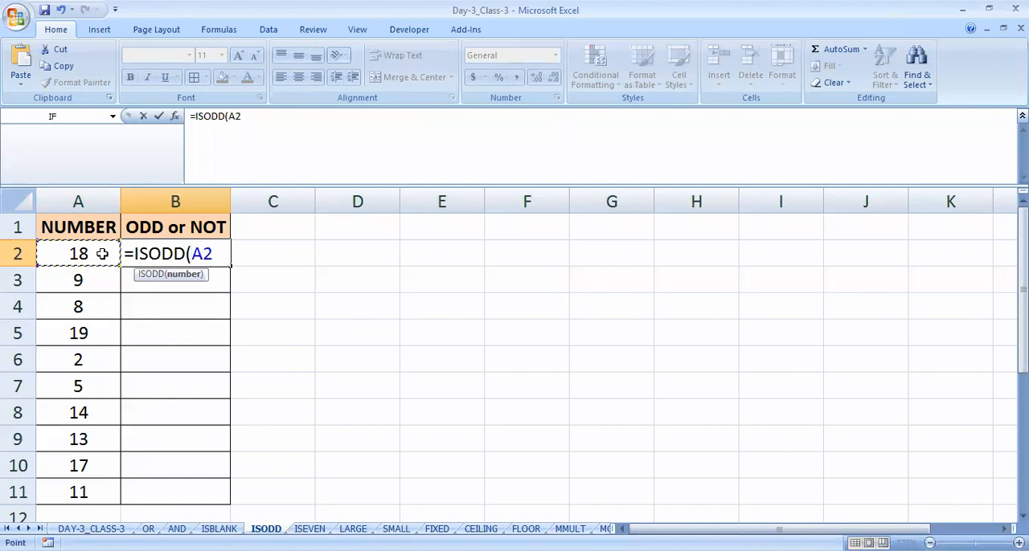
type(")")
key("Return")
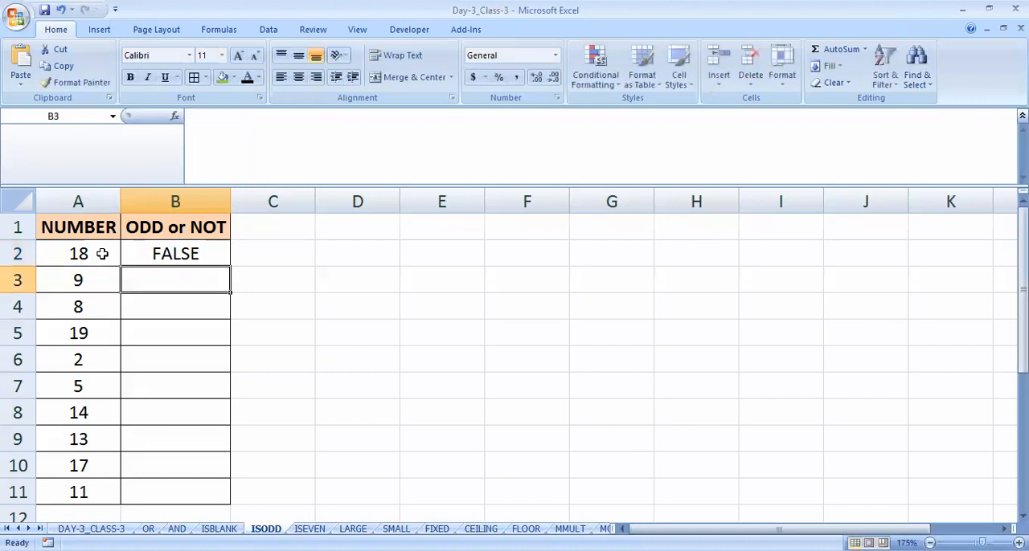
left_click(152, 255)
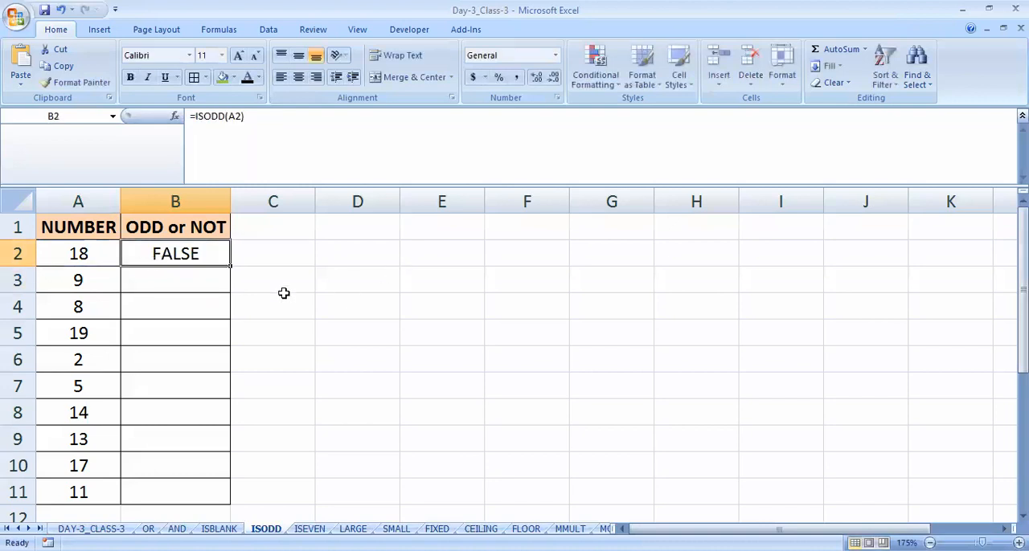
double_click(229, 265)
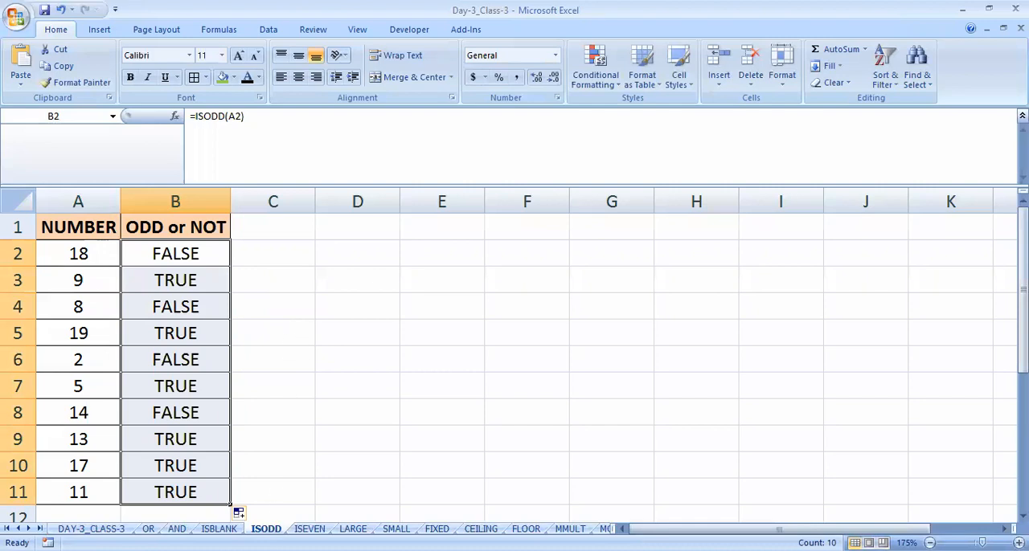
- Switch to the ISEVEN sheet and select cell B2 in the EVEN or NOT column
left_click(309, 529)
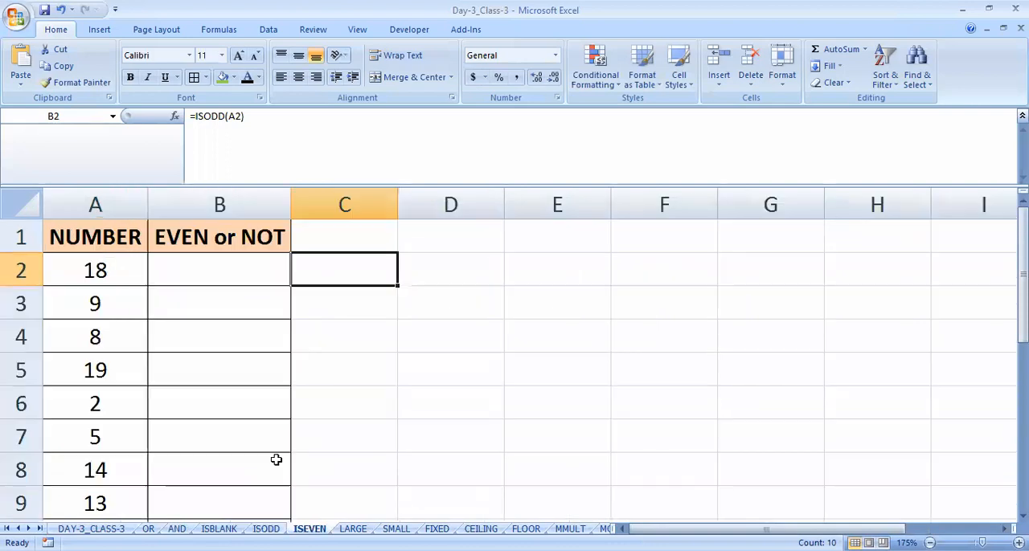
left_click(205, 271)
- Enter the formula =ISEVEN(A2) in cell B2 to test the first number
type("=I")
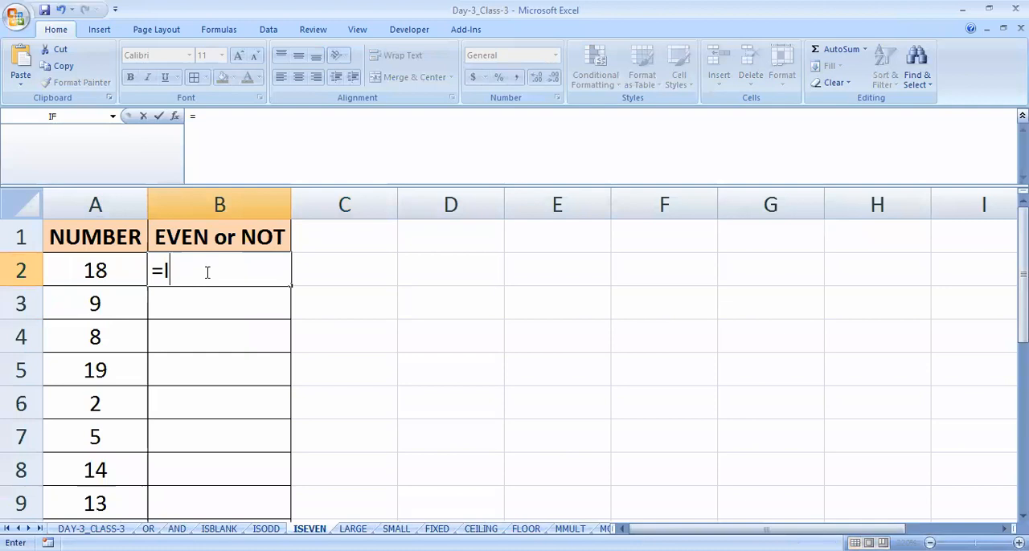
type("SEVEN(A2")
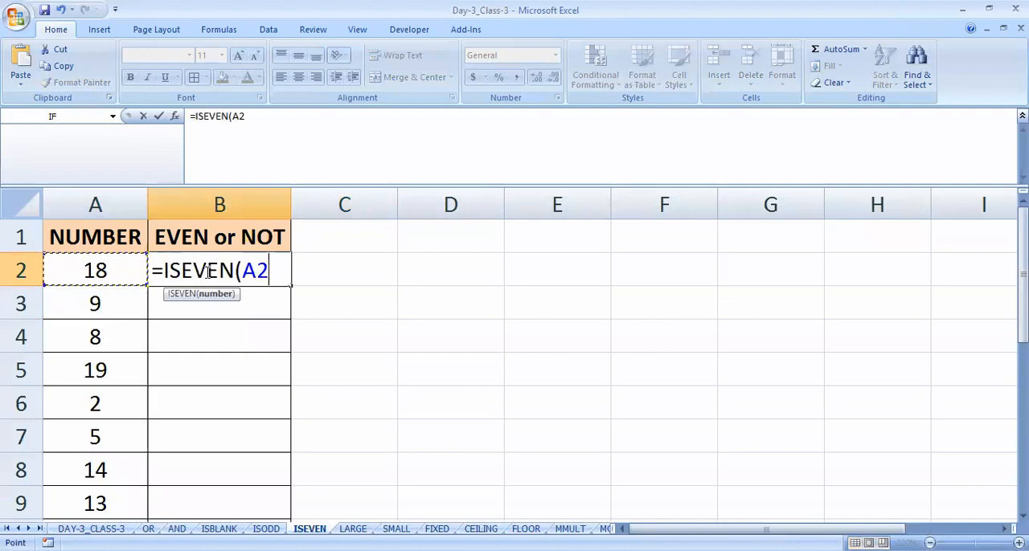
type(")")
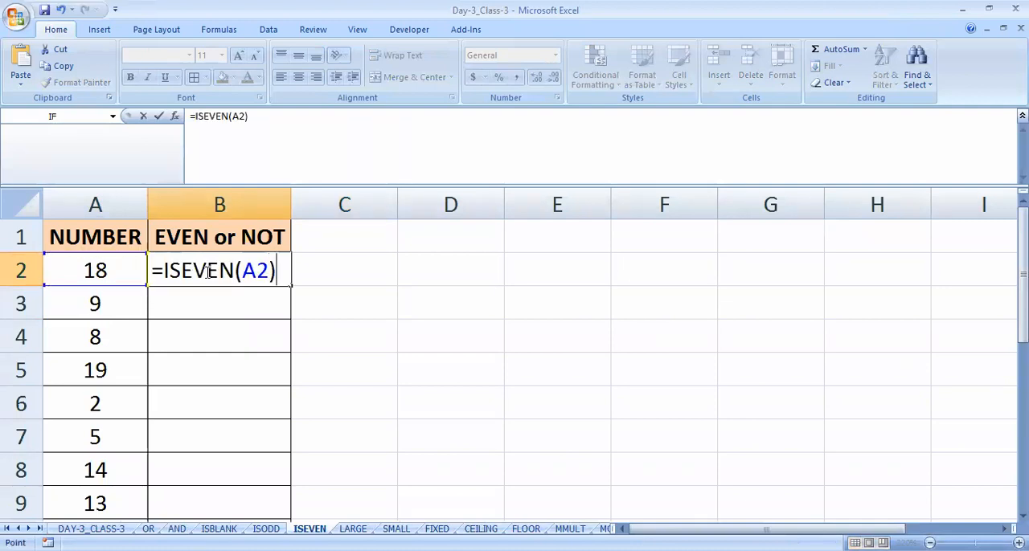
key("Return")
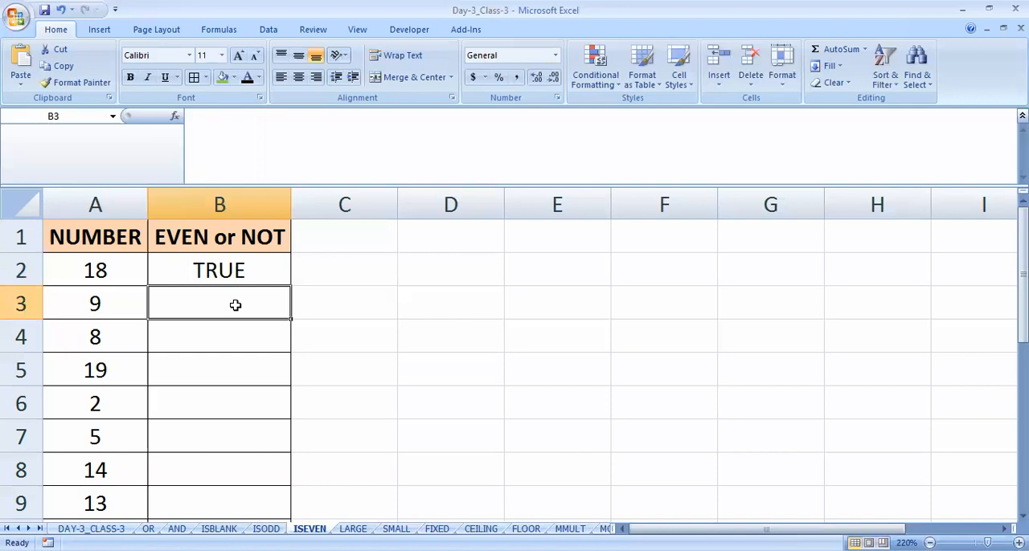
- Clear the ISEVEN formula from cell B2 and keep that cell selected
key("Up")
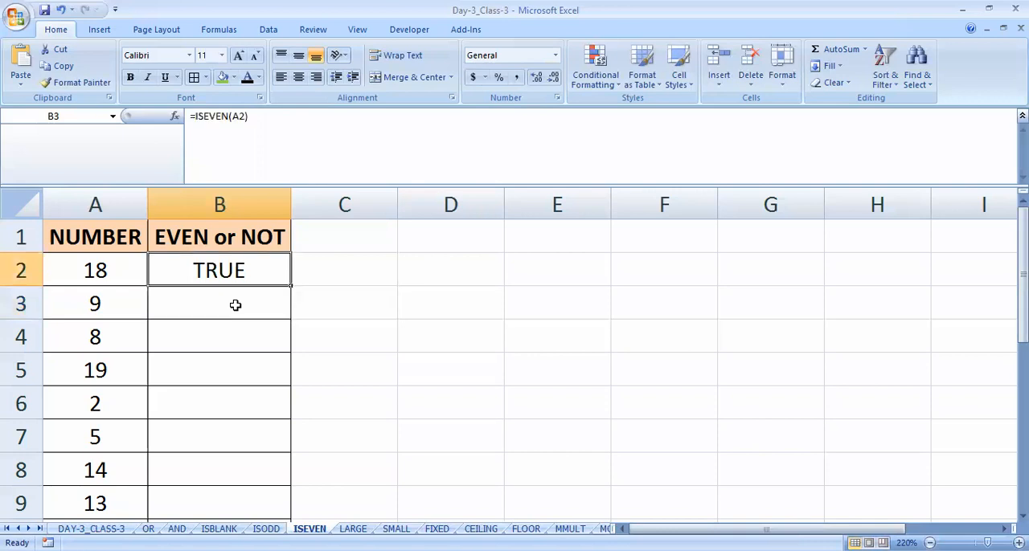
key("Delete")
key("Left")
key("Right")
key("Down")
key("Up")
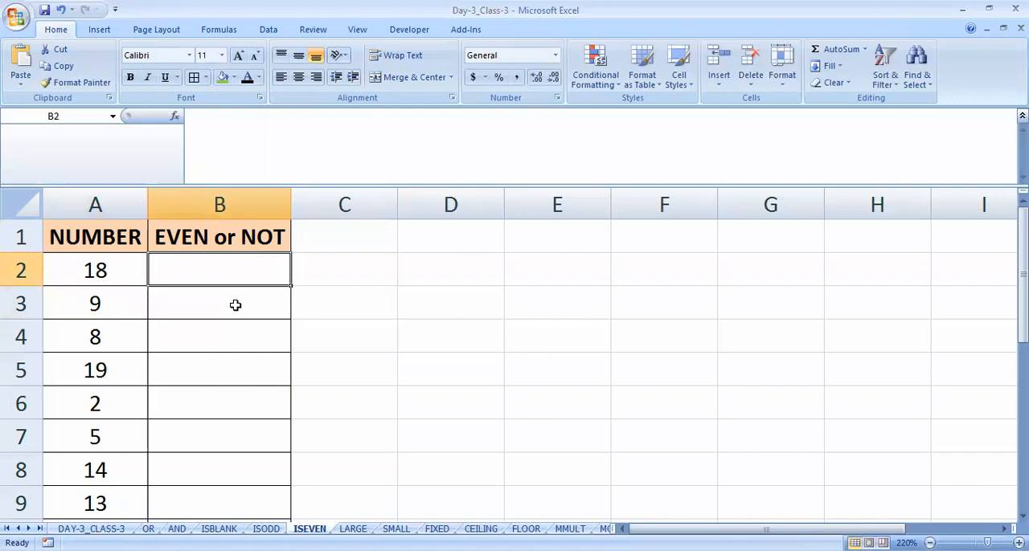
key("shift+Down")
key("shift+Down")
key("shift+Down")
key("shift+Down")
key("shift+Down")
key("shift+Down")
key("shift+Down")
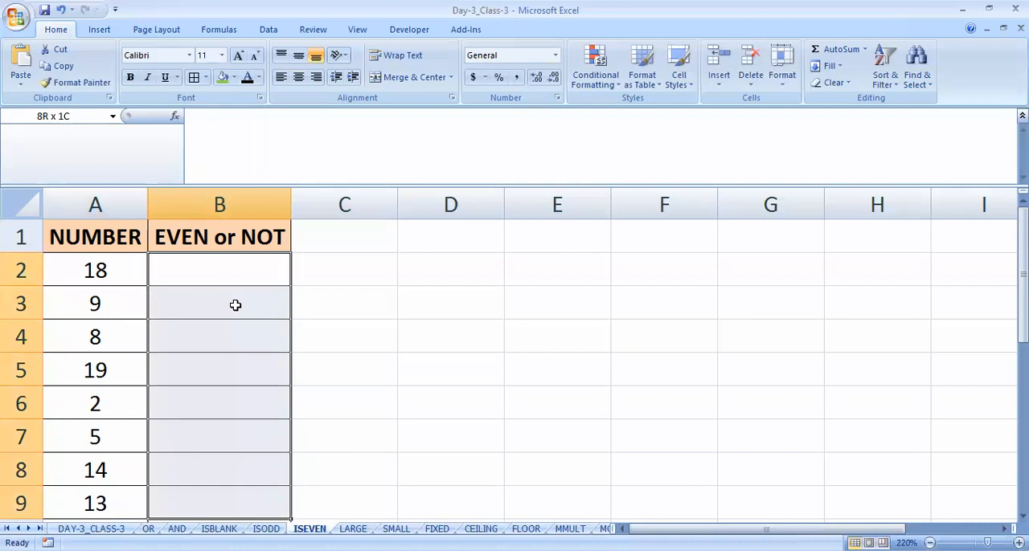
key("shift+Down")
key("shift+Down")
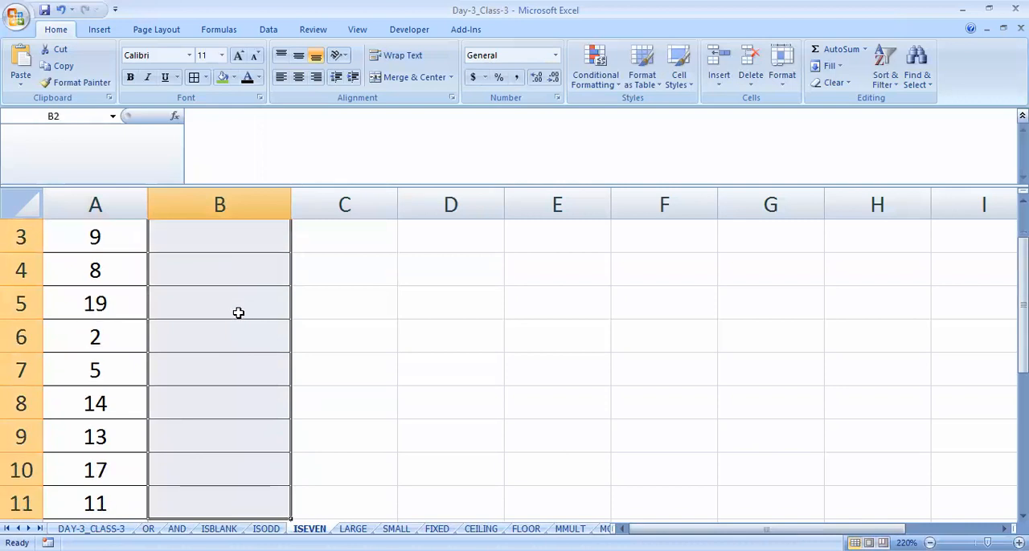
scroll(238, 312, "down", 1, "ctrl")
scroll(298, 355, "down", 1, "ctrl")
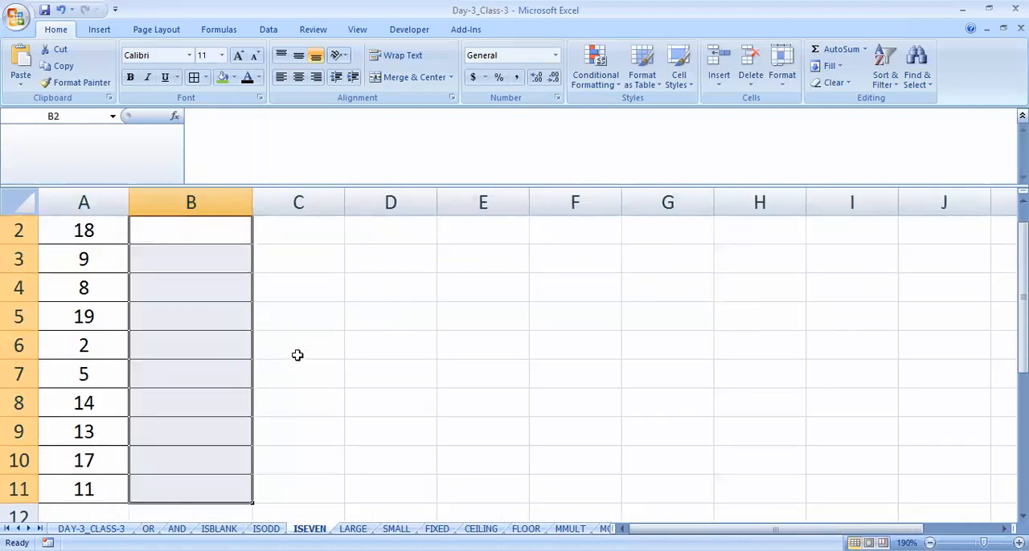
scroll(297, 355, "down", 1, "ctrl")
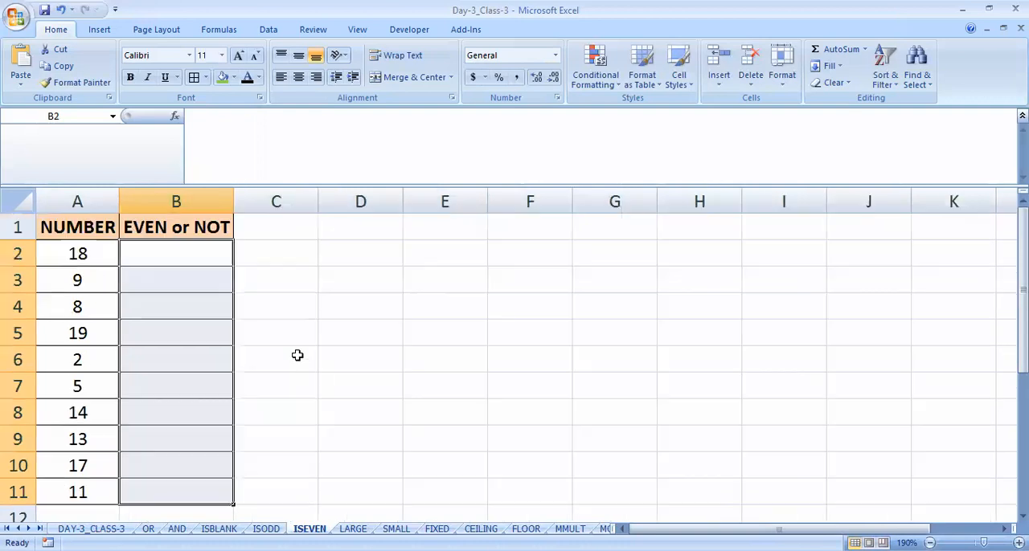
key("Up")
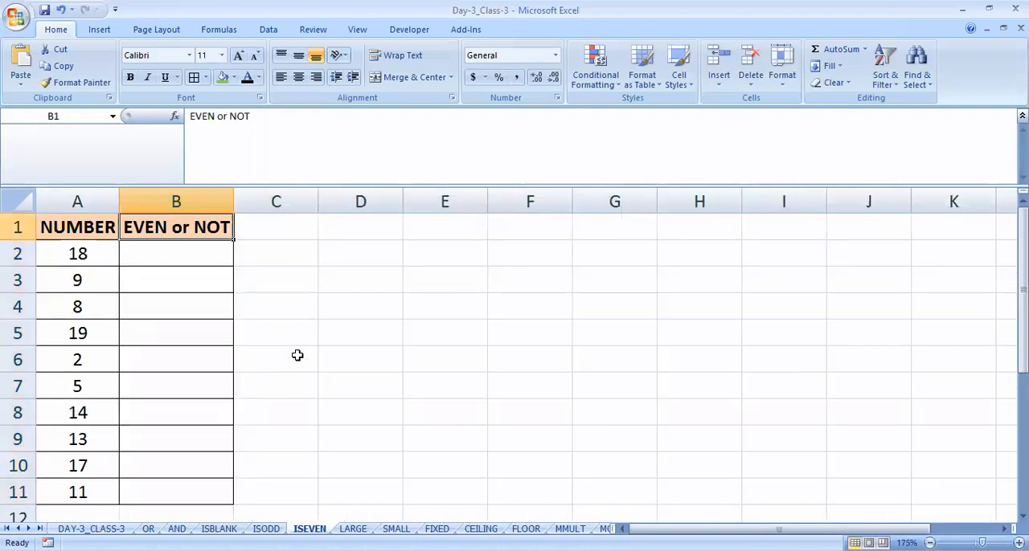
key("Down")
key("Down")
key("Up")
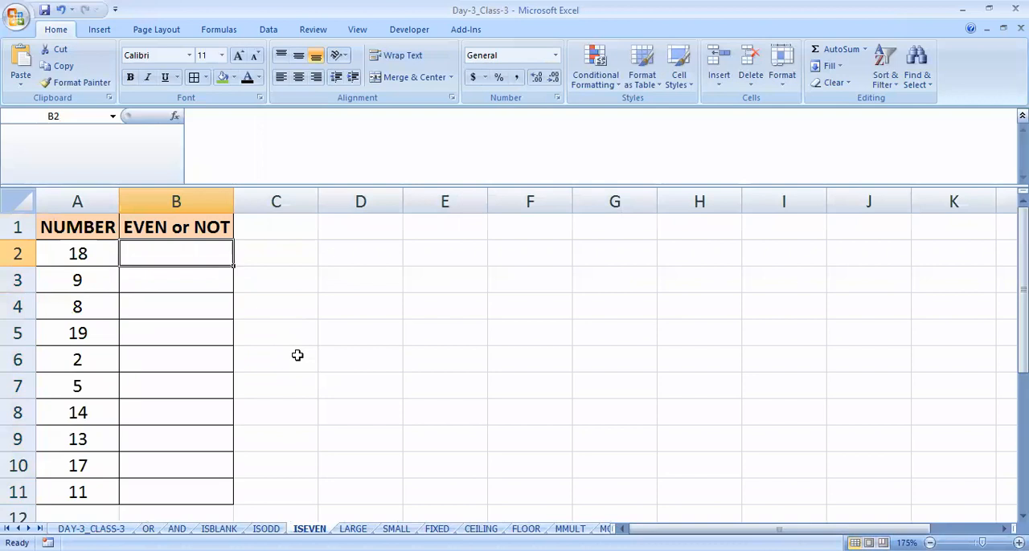
- Enter =ISEVEN(A2) into all cells of the range B2:B11 at once
key("shift+Down")
key("shift+Down")
key("shift+Down")
key("shift+Down")
key("shift+Down")
key("shift+Down")
key("shift+Down")
key("shift+Down")
key("shift+Down")
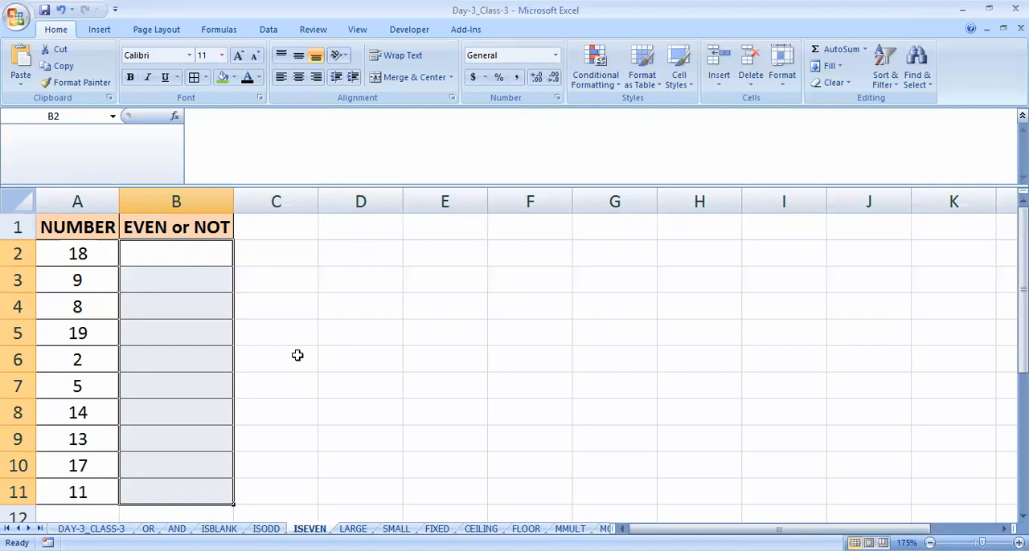
type("=")
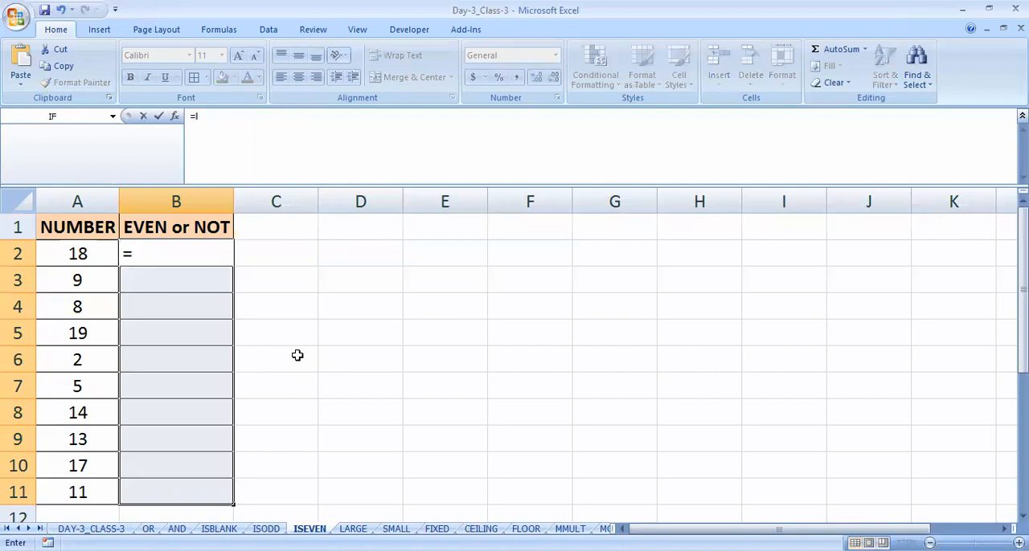
type("ISEVEN(")
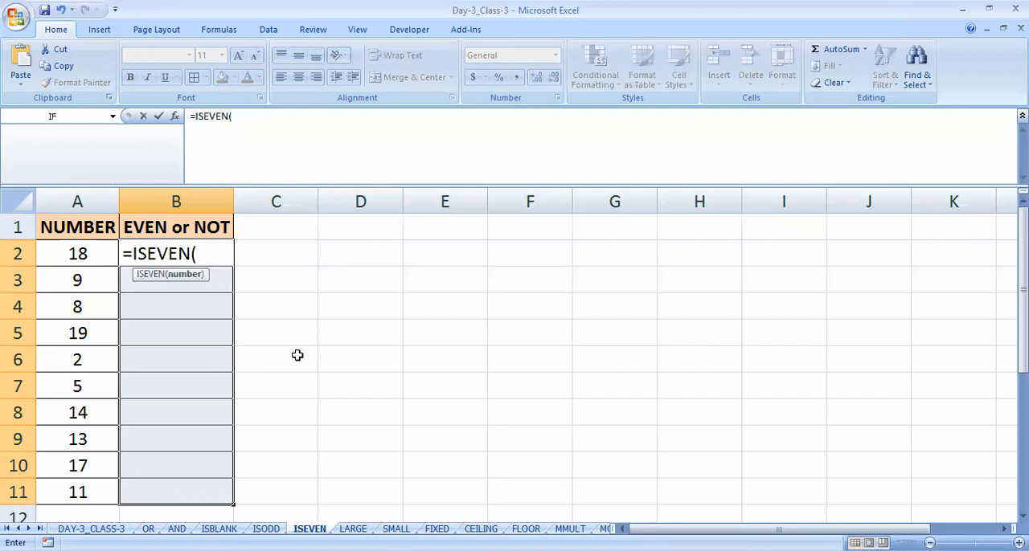
left_click(72, 253)
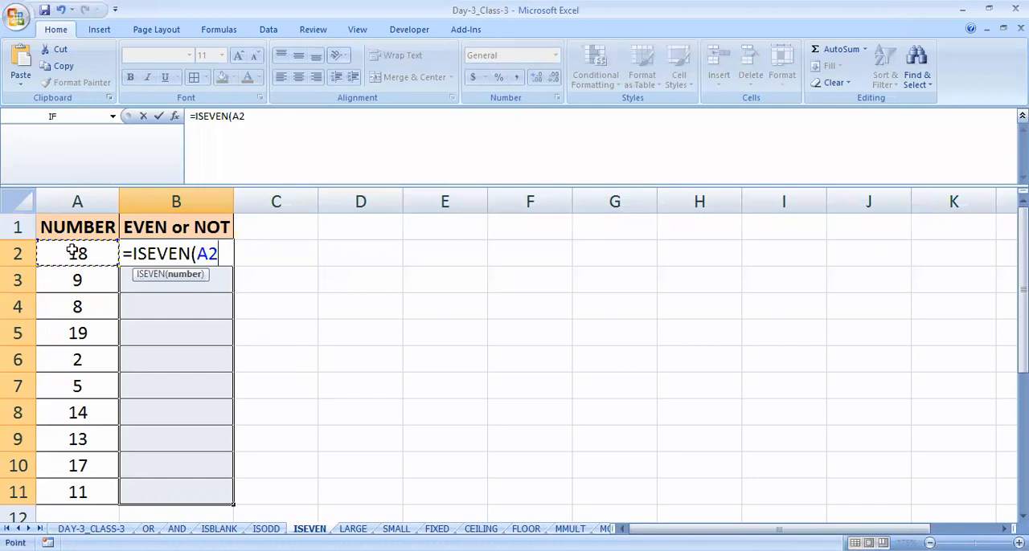
type(")")
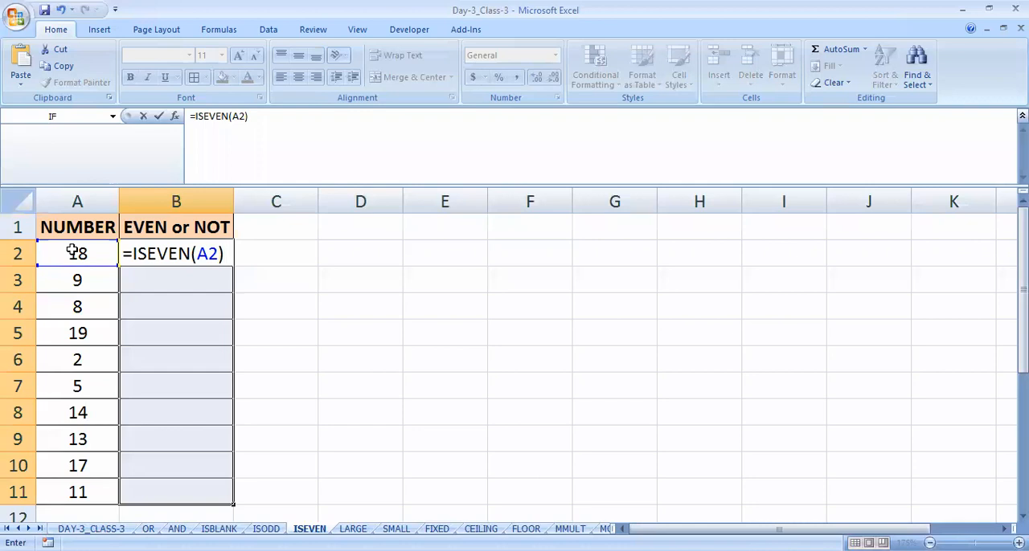
key("ctrl+Return")
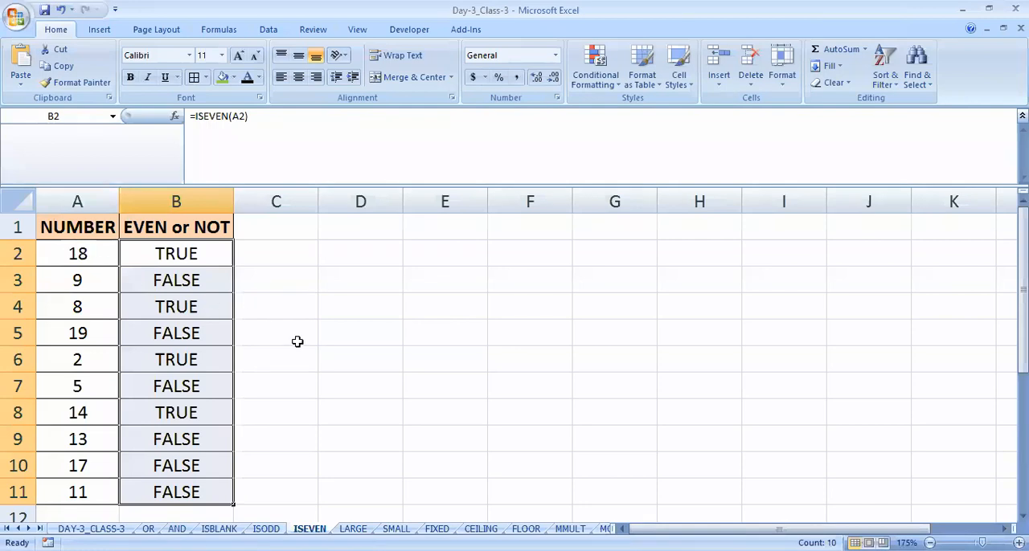
- Switch to the LARGE sheet and begin the formula =LARGE( in cell B2 of the LARGEST NUMBER column
key("Up")
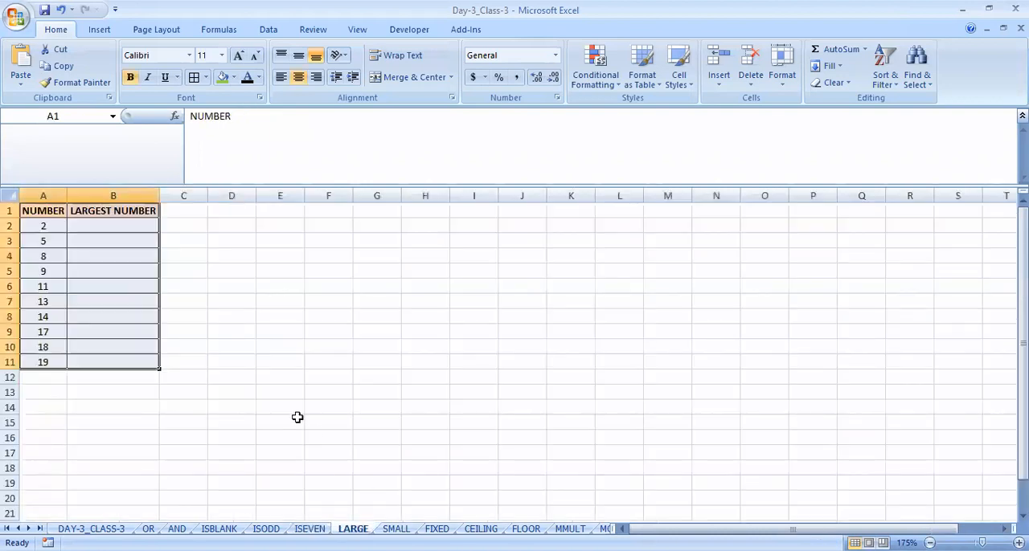
left_click(97, 245)
scroll(106, 304, "up", 3)
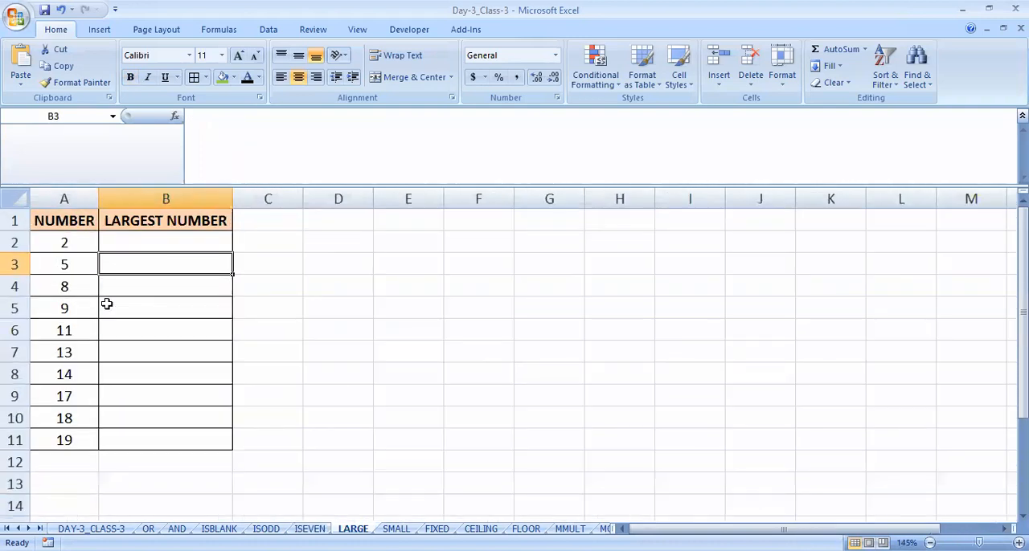
scroll(106, 304, "up", 2)
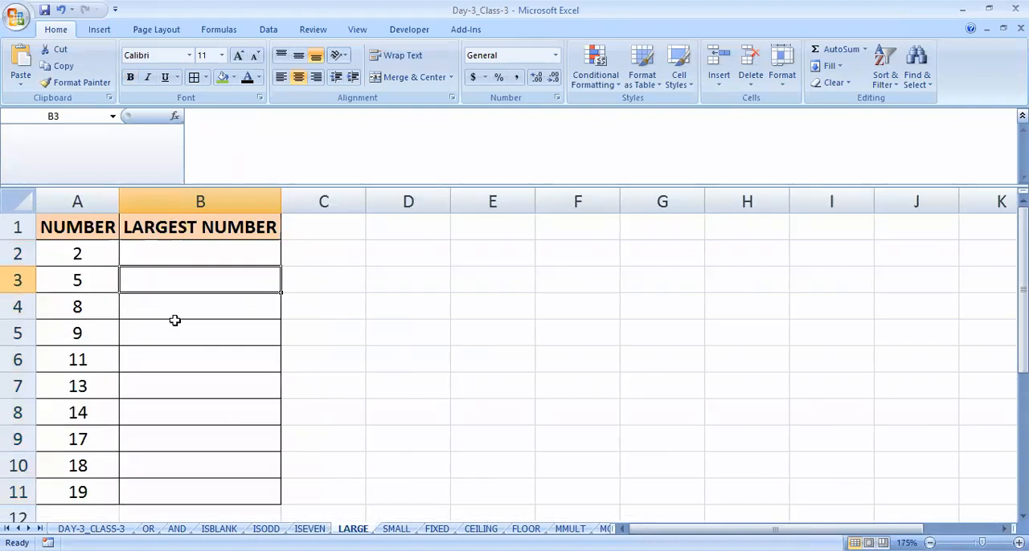
left_click(180, 251)
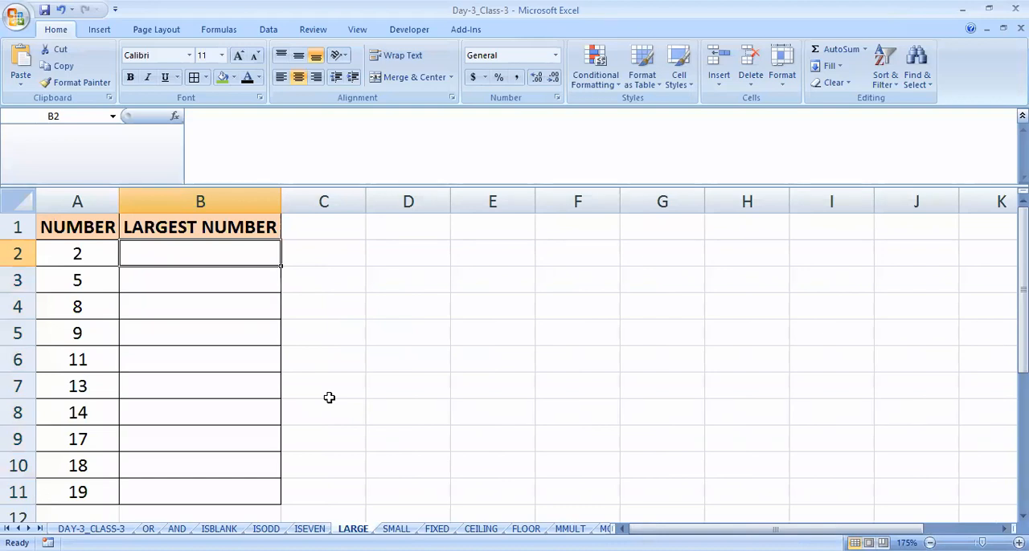
type("=")
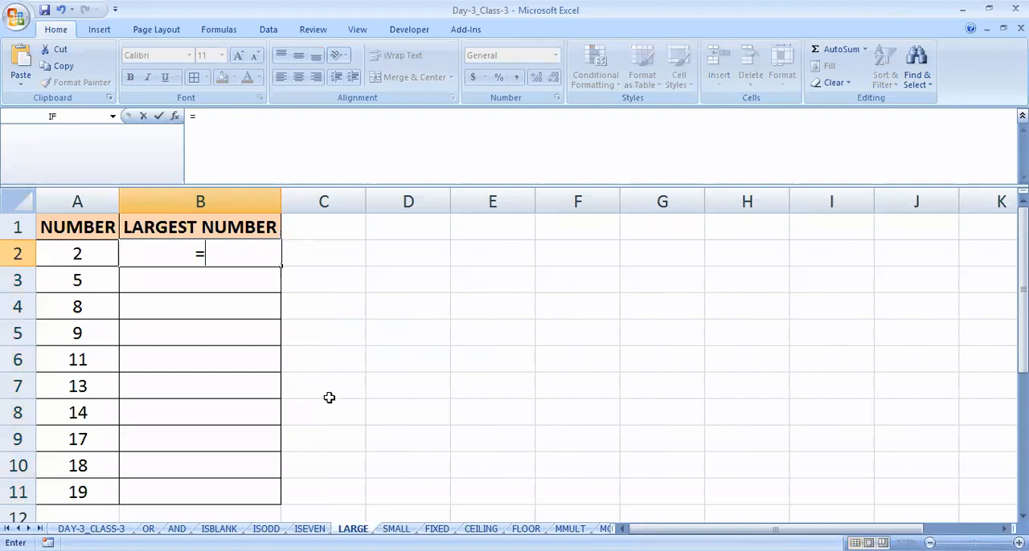
type("LARGE(")
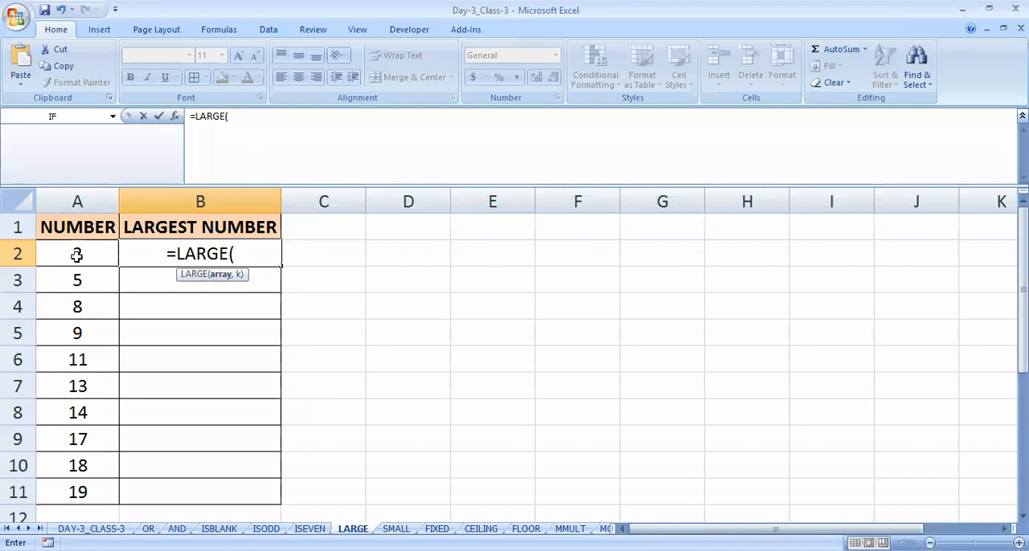
- Complete the formula in cell B2 as =LARGE(A2:A11,1) to find the largest number in the list
left_click_drag(76, 254, 77, 286)
left_click_drag(101, 494, 99, 492)
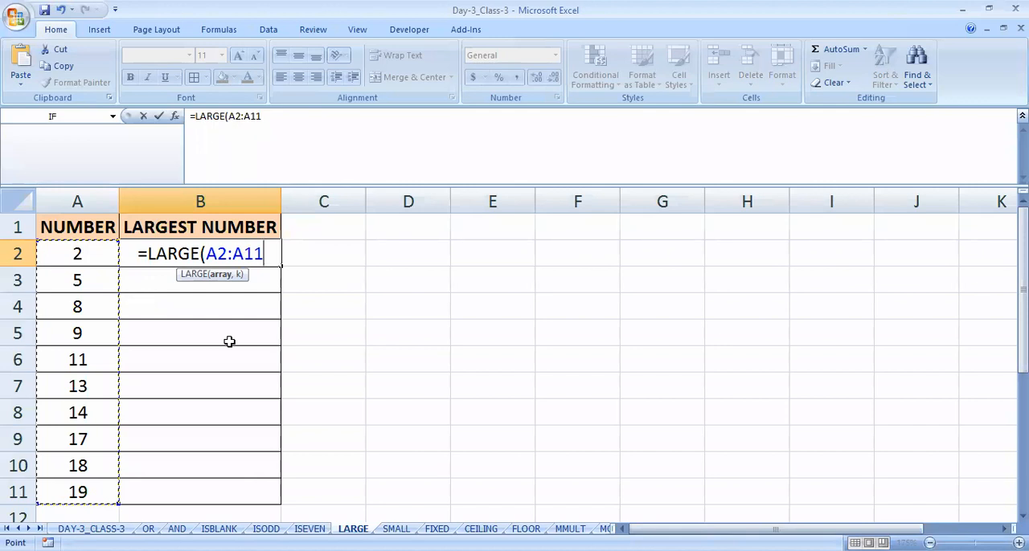
type(",")
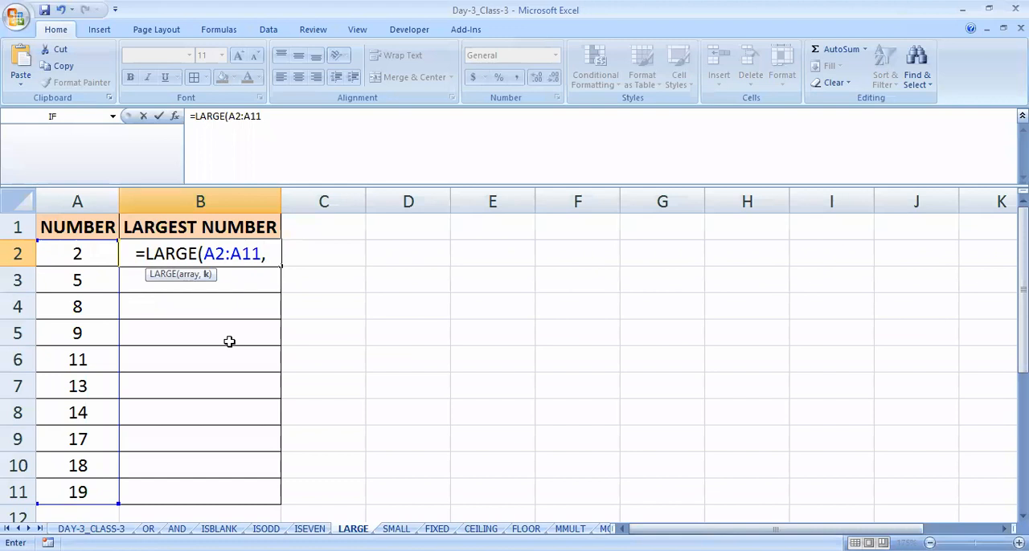
type("1")
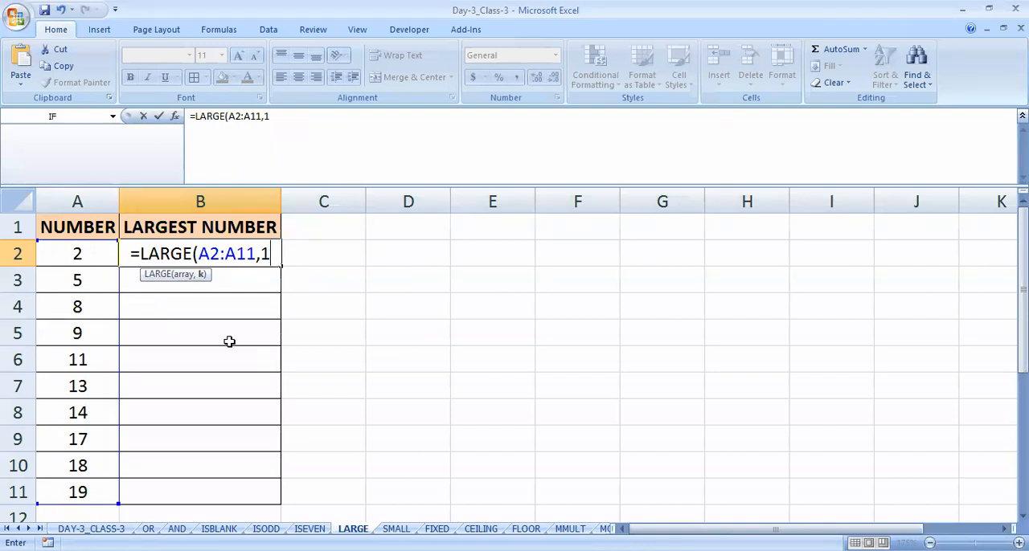
type(")")
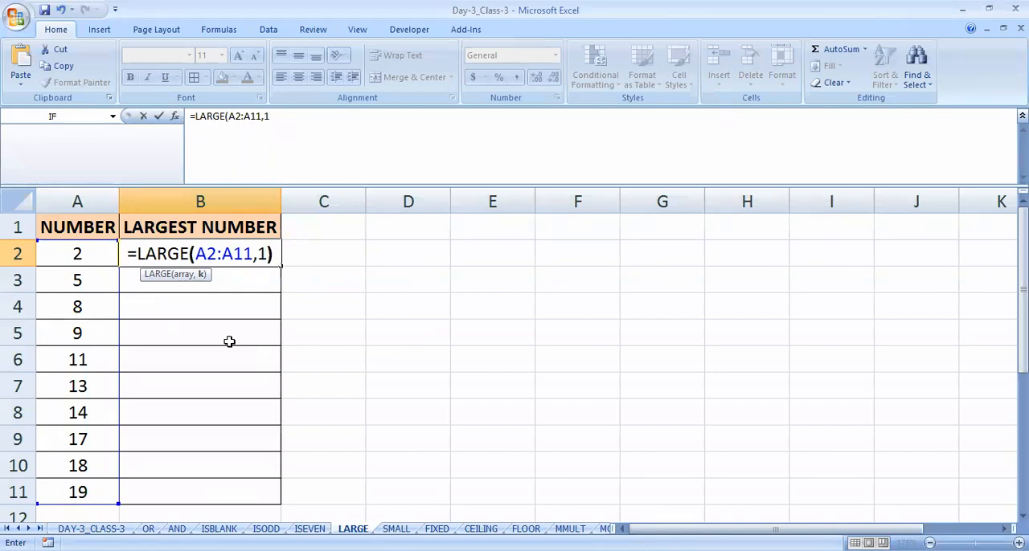
key("Return")
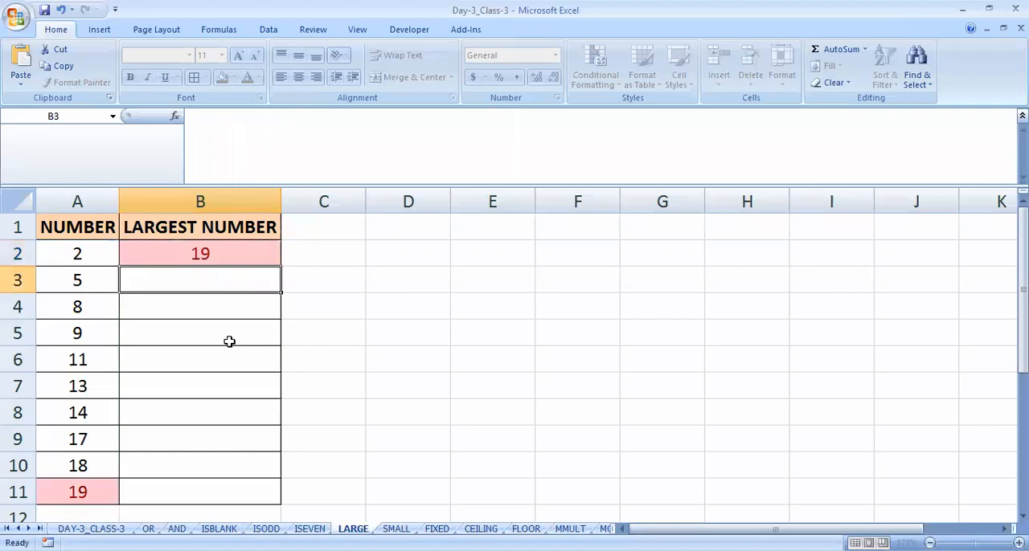
key("Up")
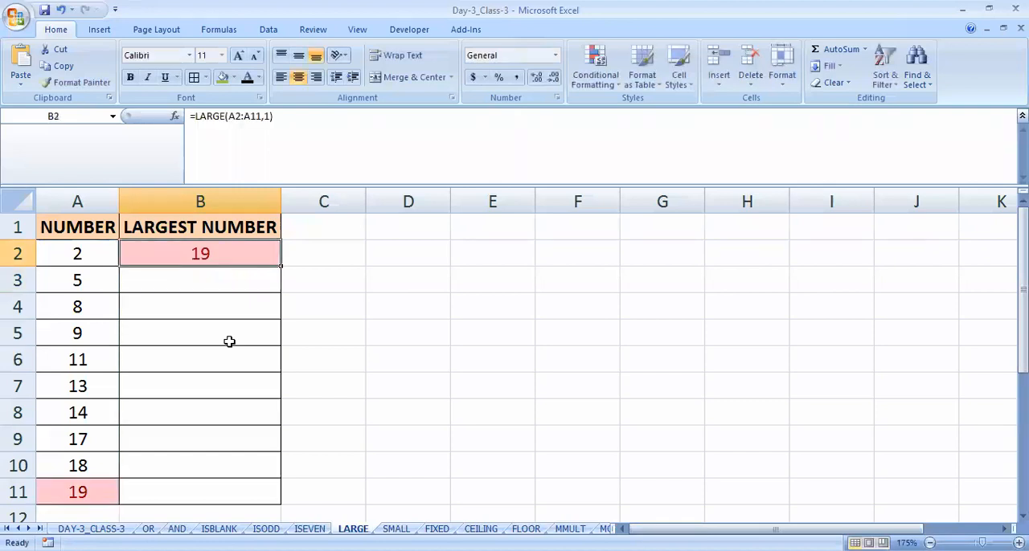
- Enter =LARGE(A2:A11,3) in cell B3 to find the third largest number
scroll(232, 340, "down", 1)
scroll(241, 340, "up", 1)
scroll(233, 335, "down", 1, "ctrl")
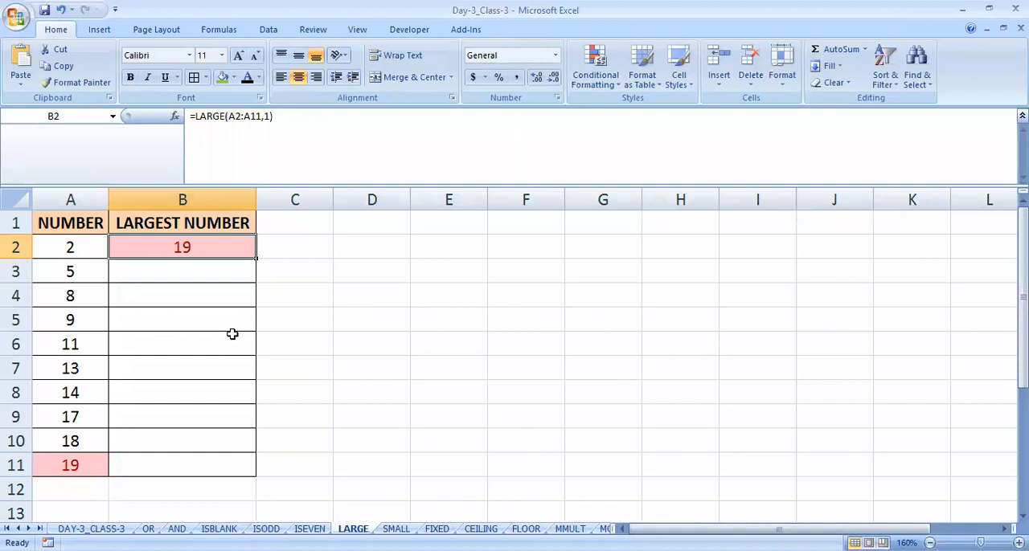
key("Down")
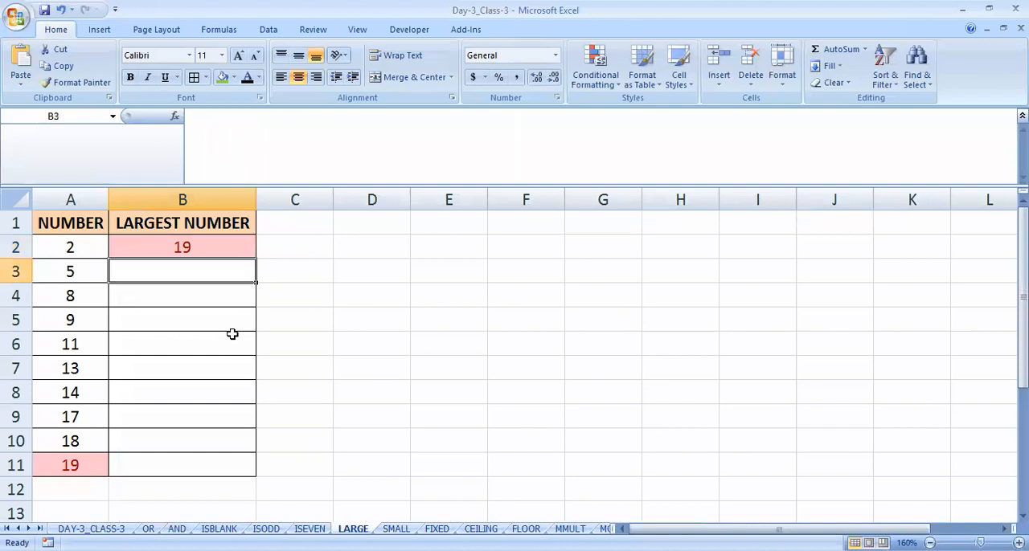
type("=")
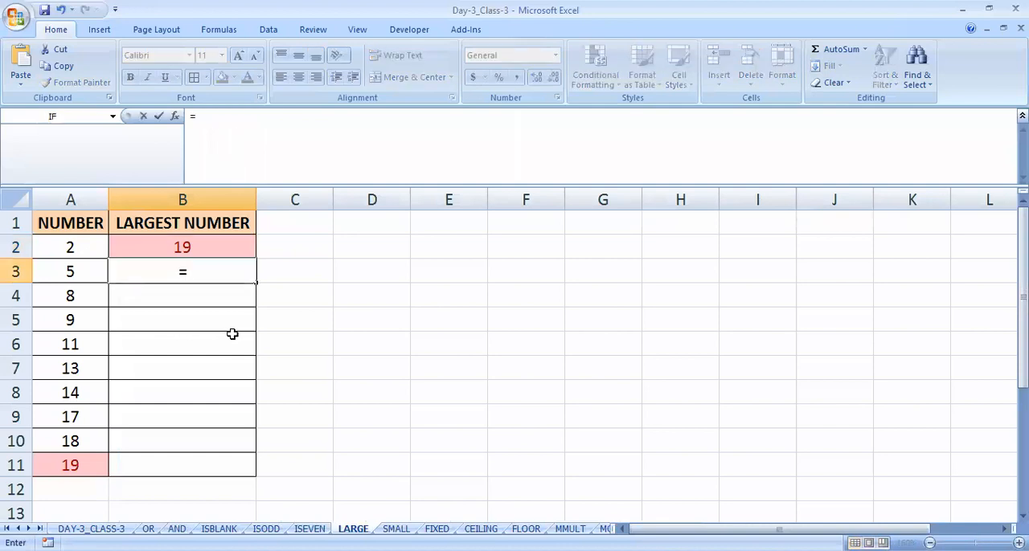
type("LARGE(")
key("Left")
key("Up")
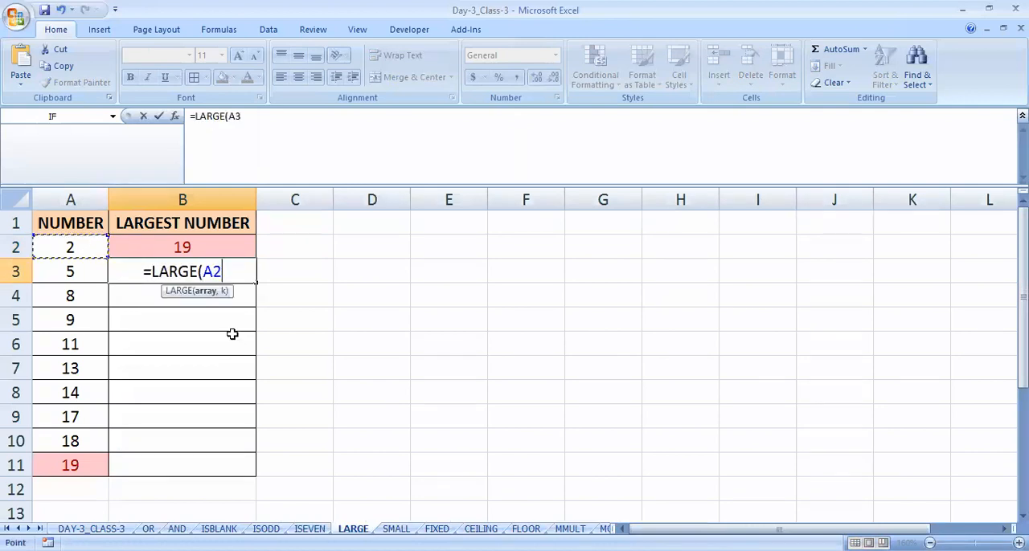
key("shift+Down")
key("shift+Down")
key("shift+Down")
key("shift+Down")
key("shift+Down")
key("shift+Down")
key("shift+Down")
key("shift+Down")
key("shift+Down")
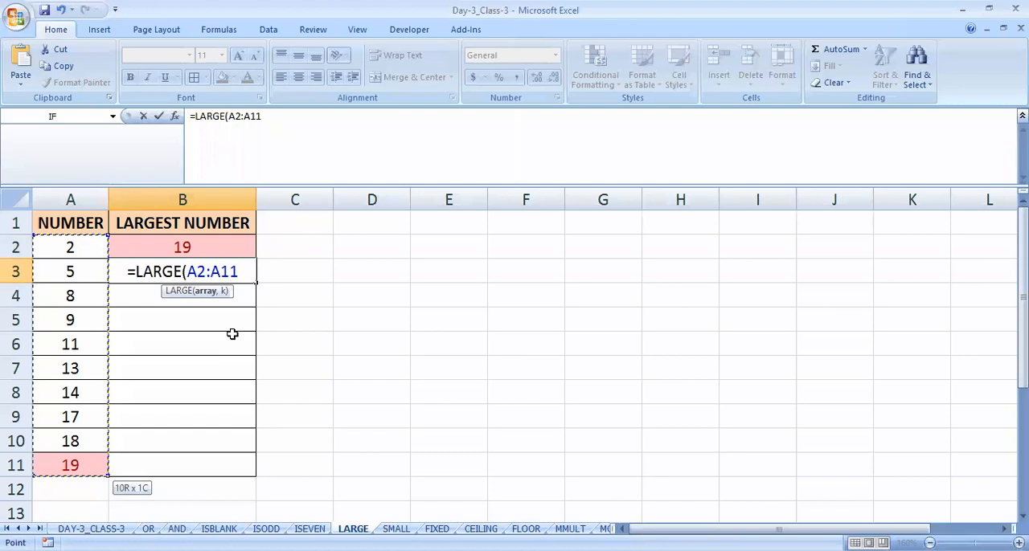
type(",")
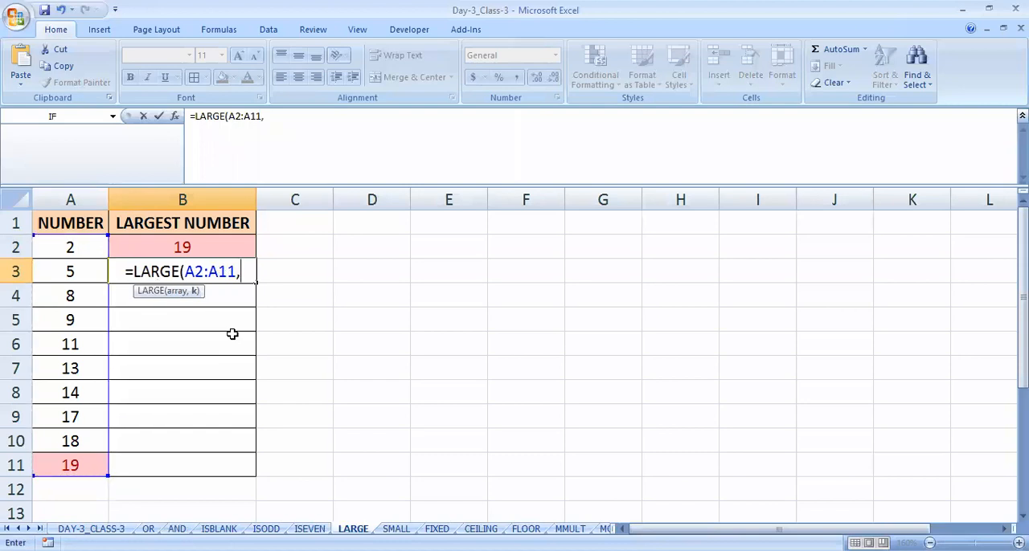
type("3")
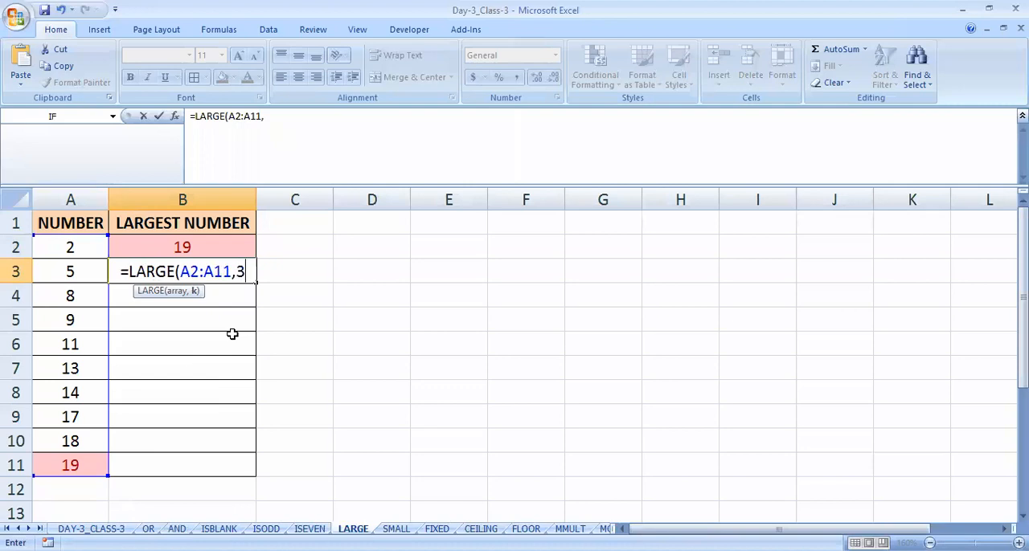
type(")")
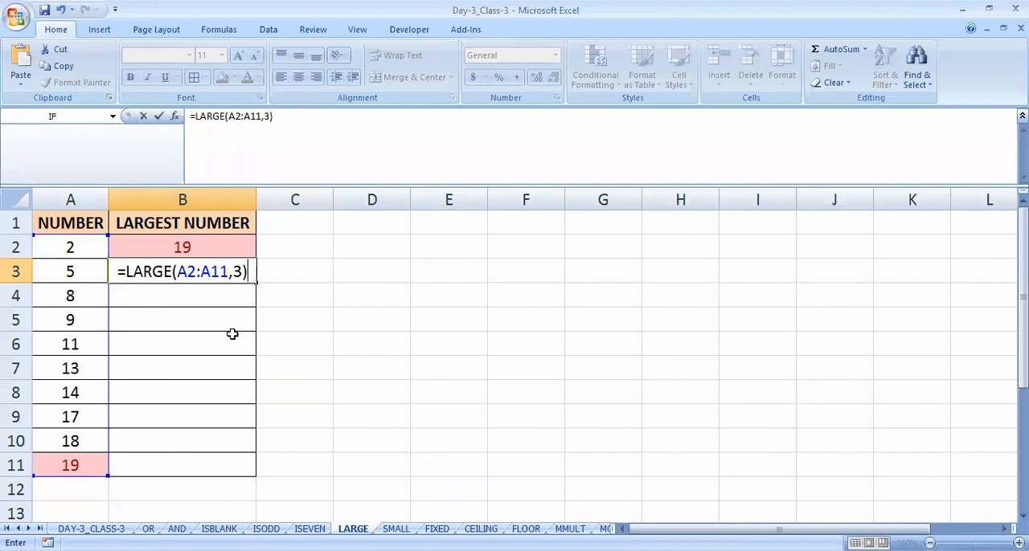
key("Return")
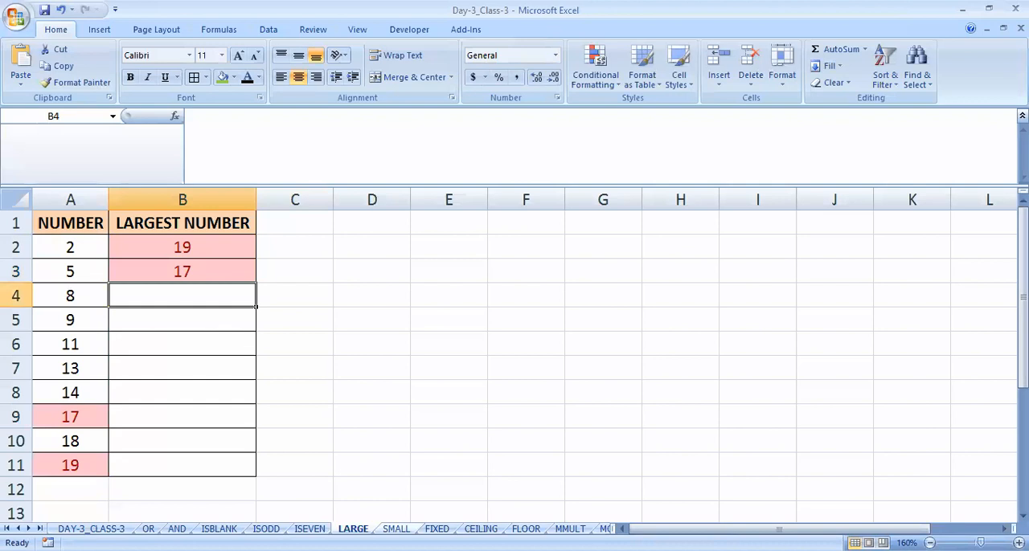
- Switch to the SMALL sheet and select cell B2 under the SMALLEST NUMBER heading
key("ctrl+Page_Down")
key("ctrl+Home")
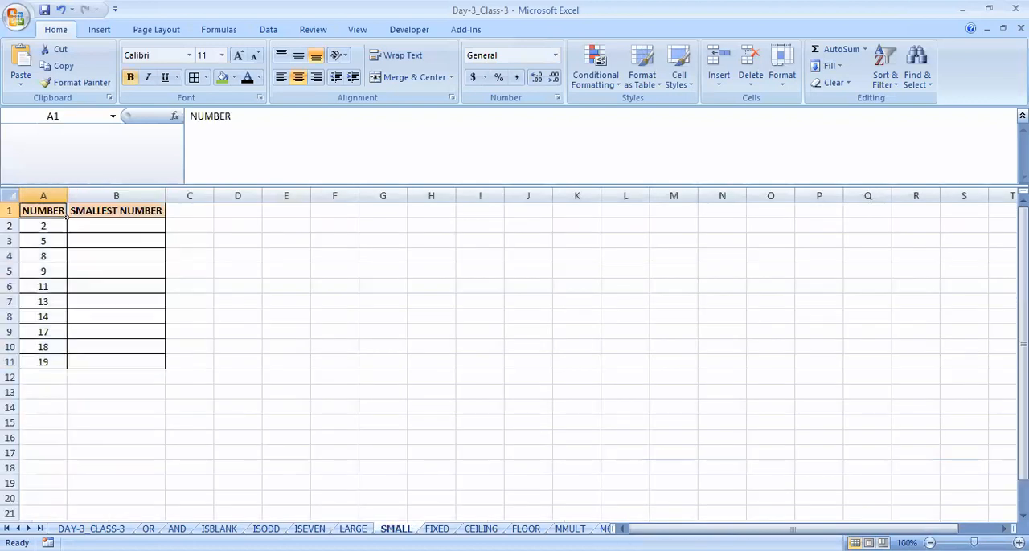
scroll(156, 376, "up", 5)
left_click(242, 262)
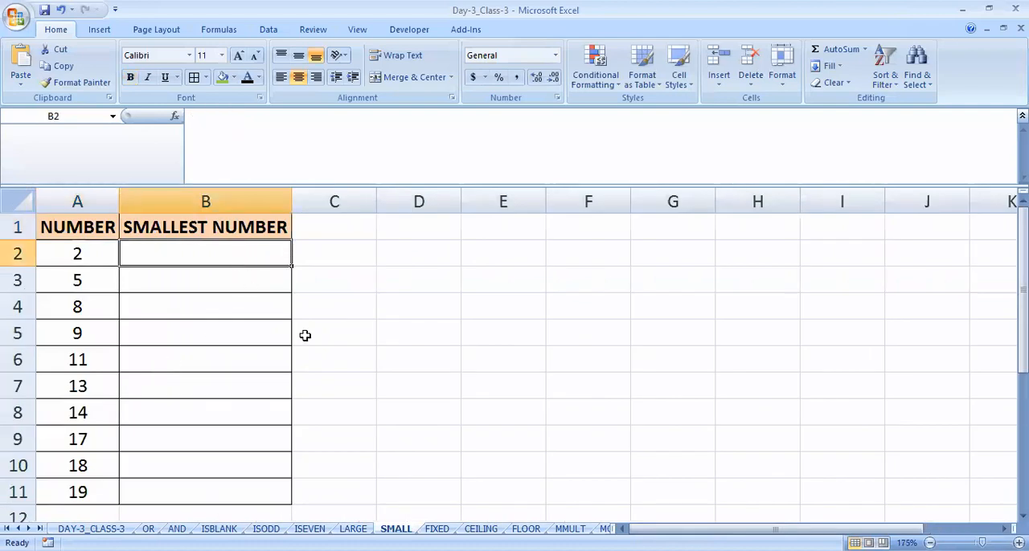
- Enter =SMALL(A2:A11,1) in cell B2 to find the smallest number in the list
type("=")
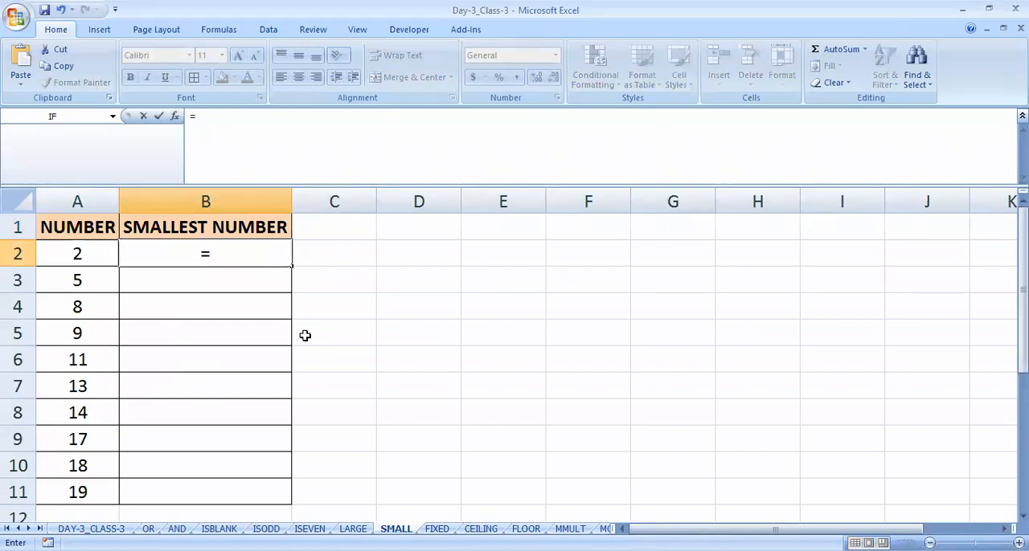
type("SMALL(")
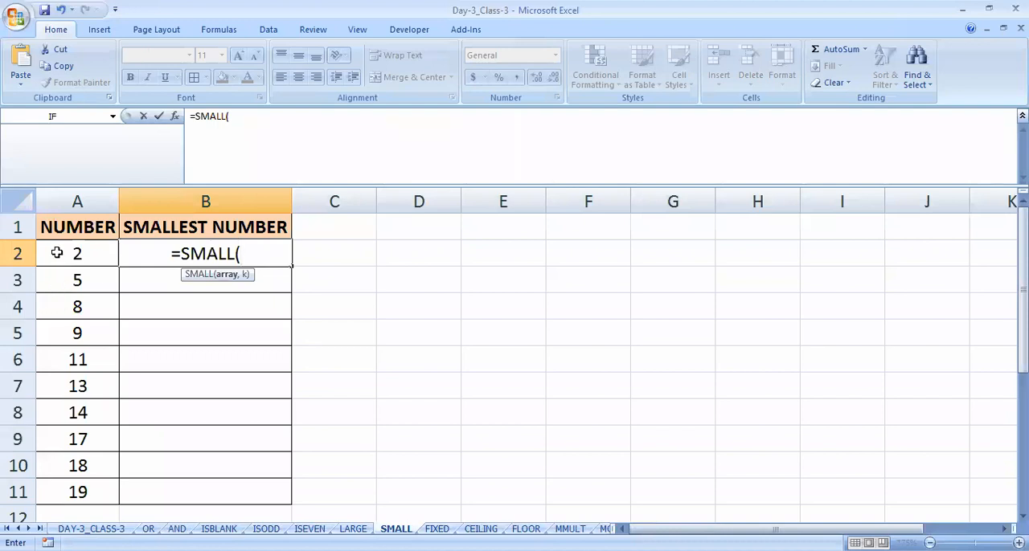
left_click_drag(55, 254, 79, 333)
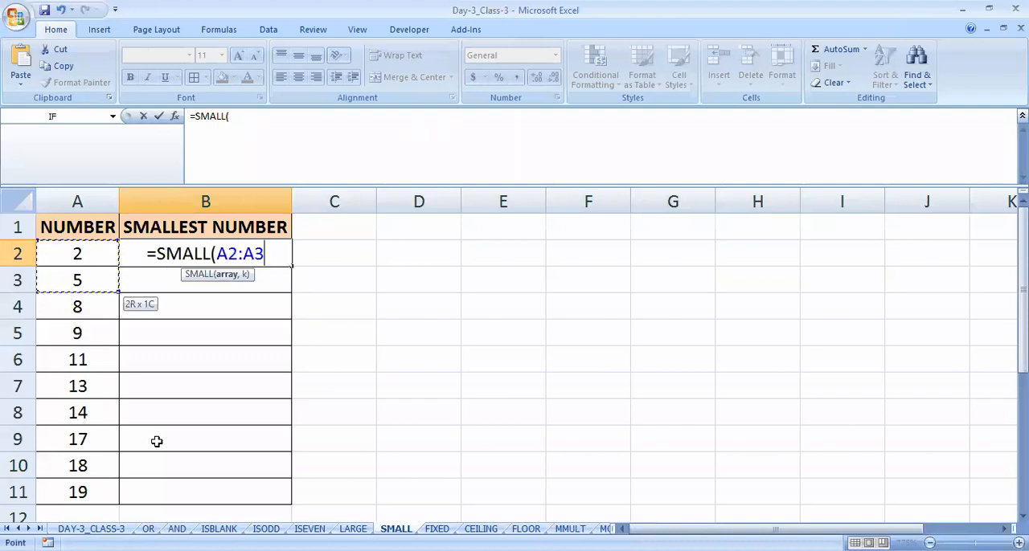
key("ctrl+shift+Down")
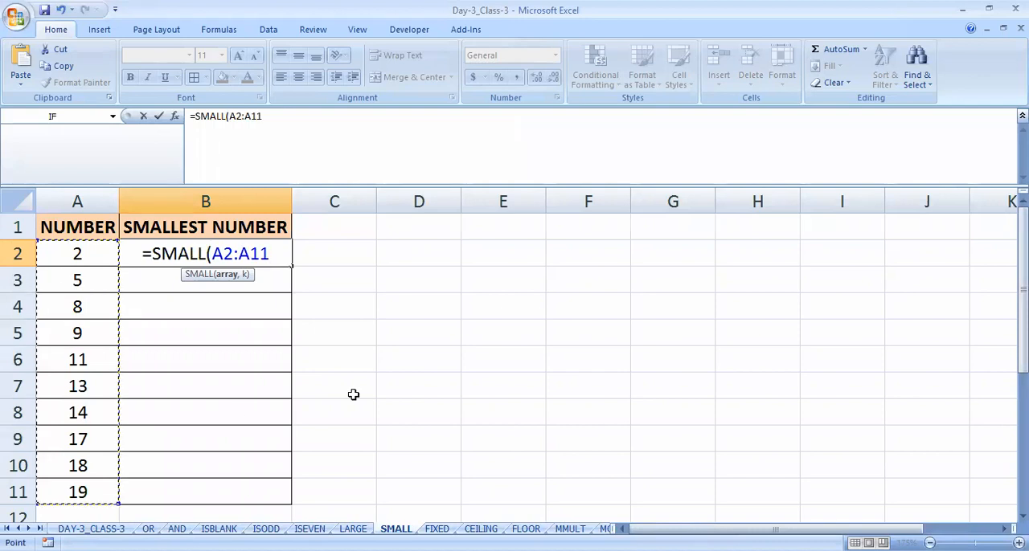
type(",")
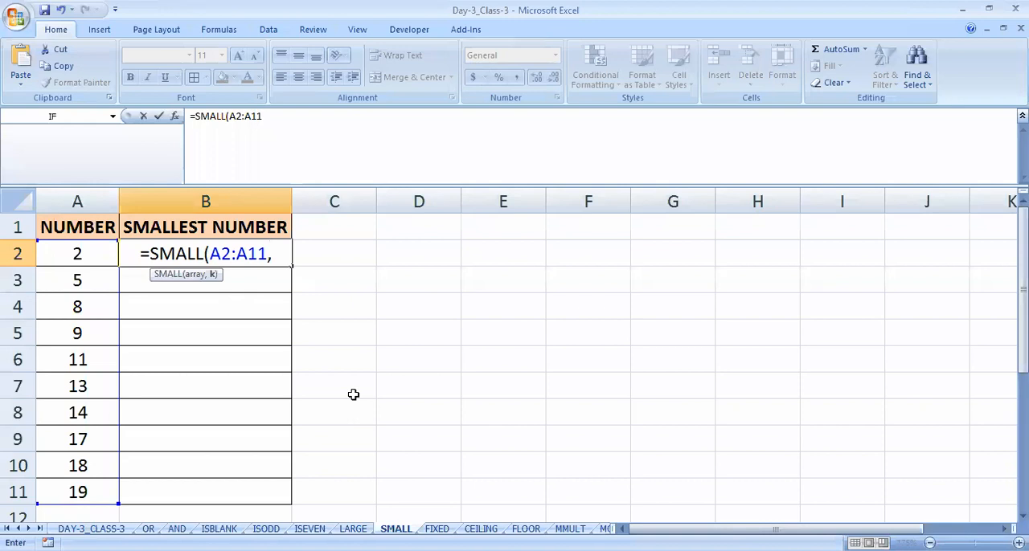
type("1)")
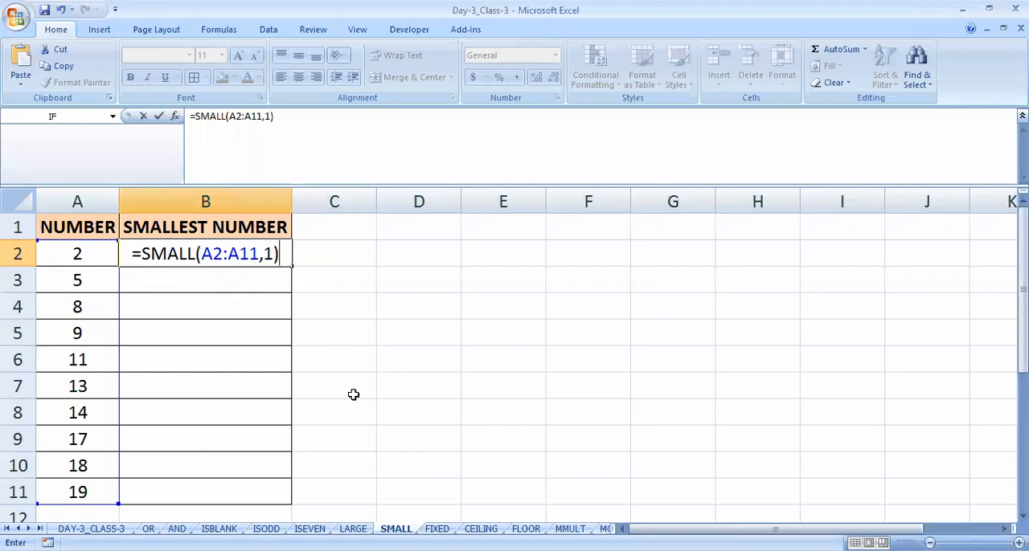
key("Return")
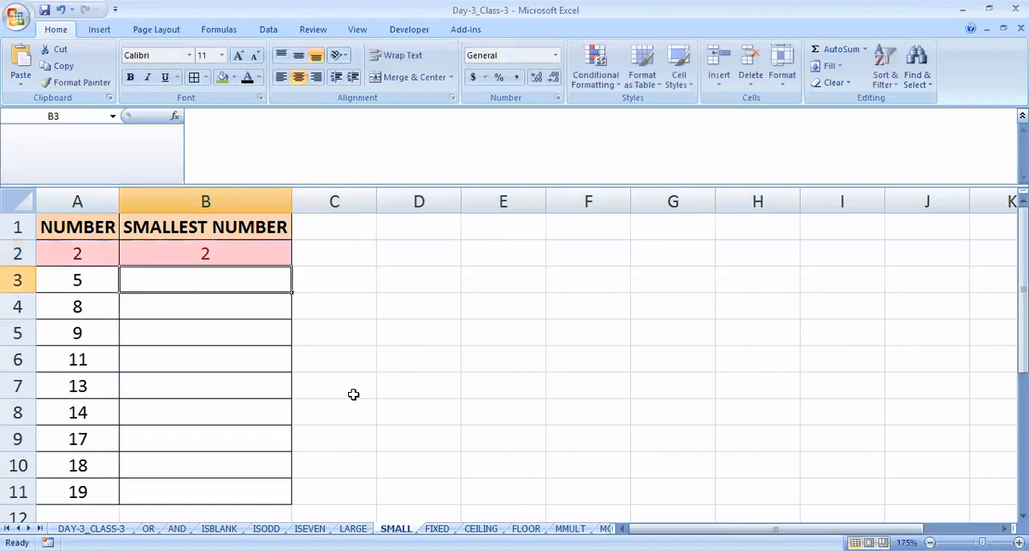
- Enter =SMALL(A2:A11,3) in cell B3 to find the third smallest number
type("=S")
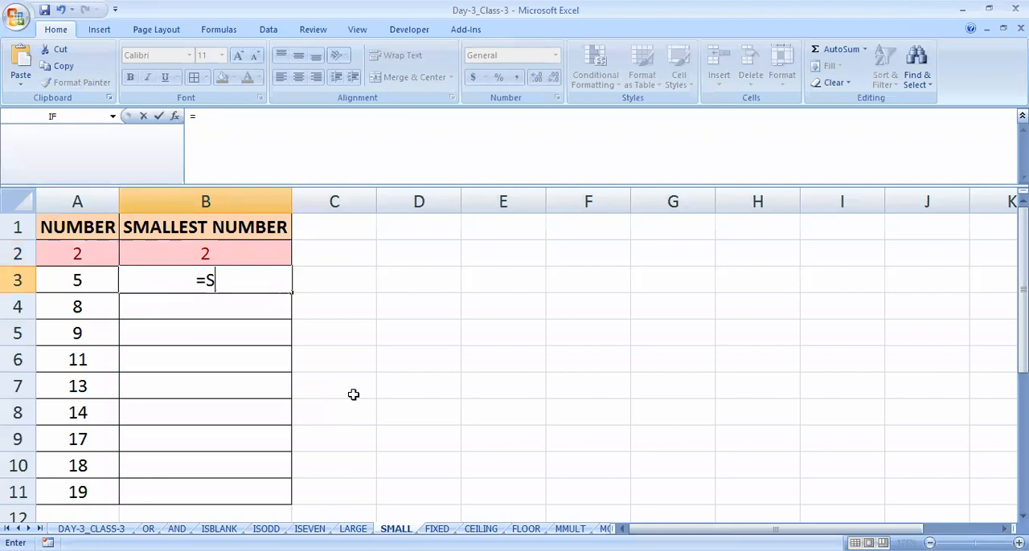
type("MALL(")
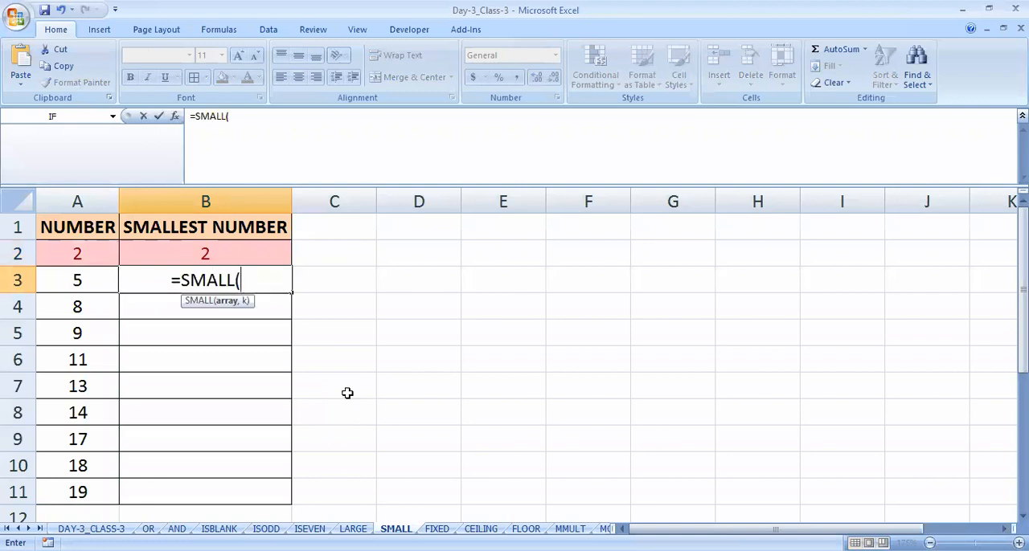
left_click_drag(80, 250, 78, 490)
type(",")
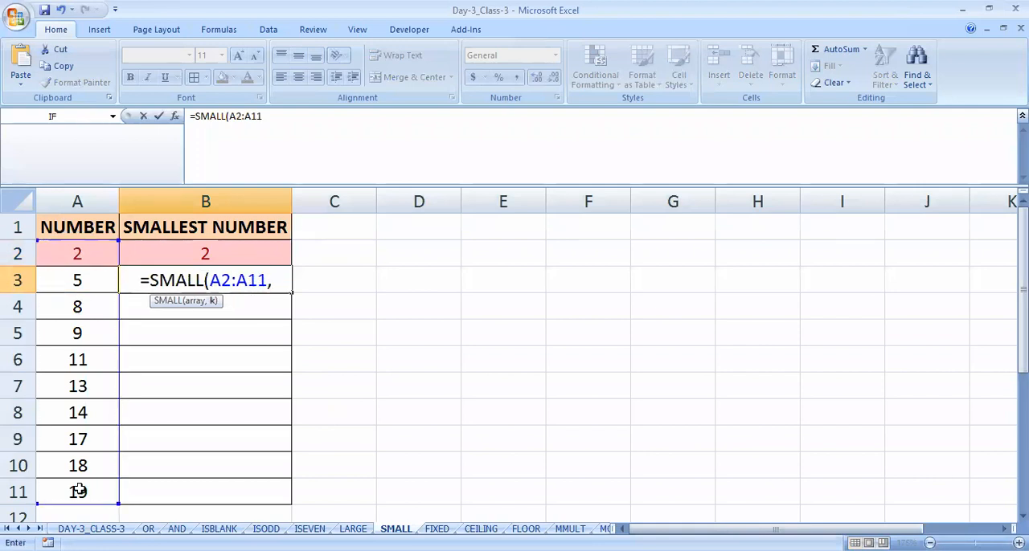
type("3)")
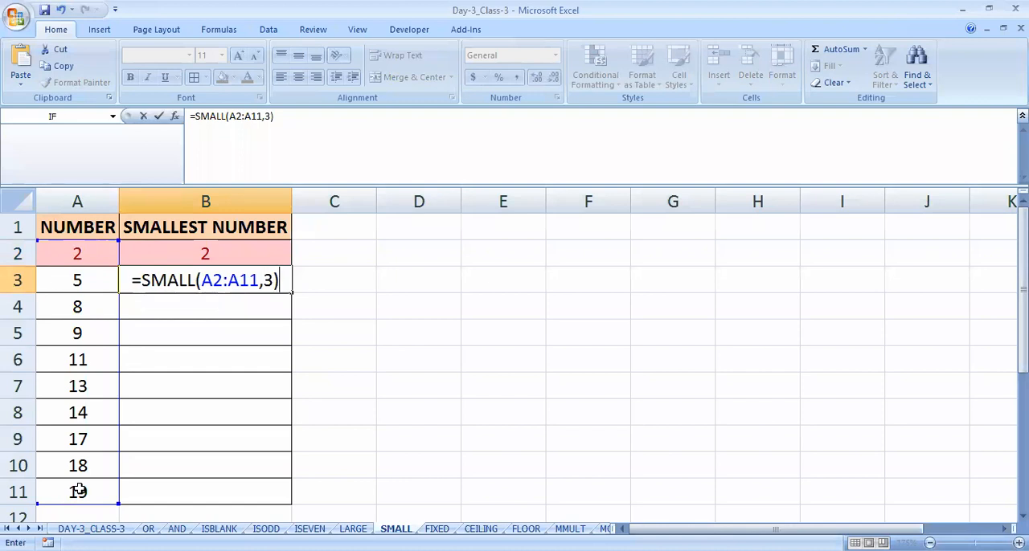
key("Return")
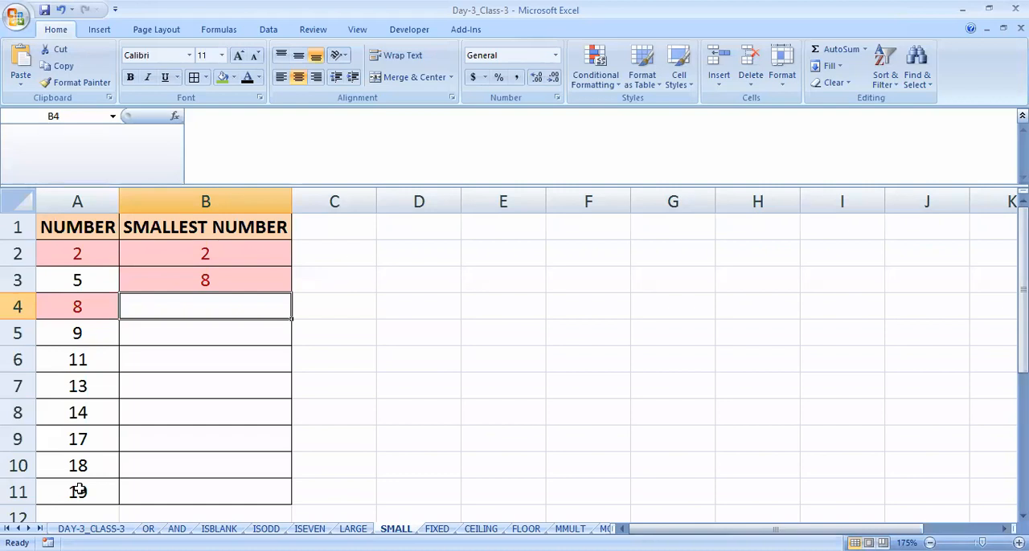
- Clear both SMALL formulas from cells B2:B3 and return to cell B2
key("Up")
key("Up")
key("shift+Down")
key("Delete")
key("Up")
key("Down")
- Enter =SMALL(A2:A11,1) in cell B2 to return the smallest number
type("=")
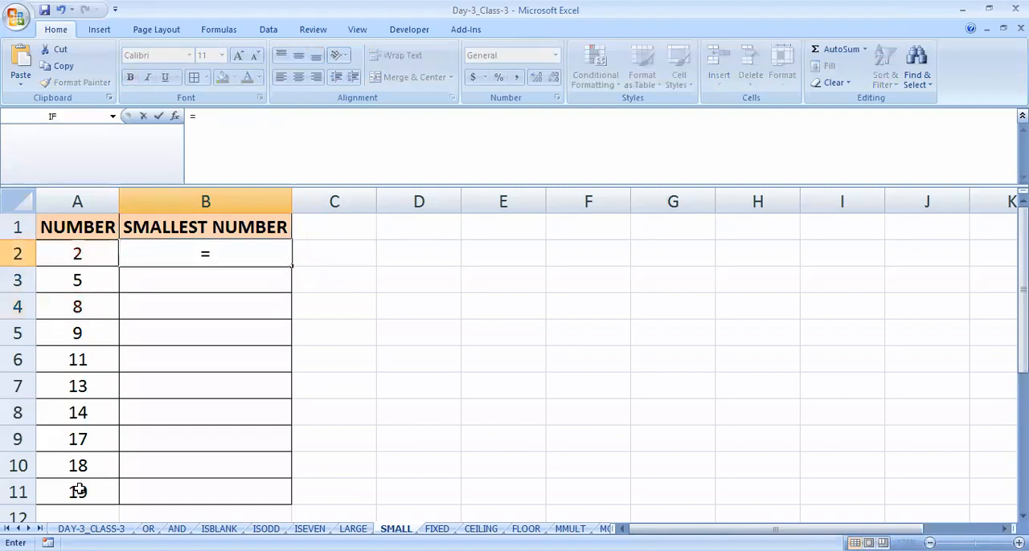
type("SMALL(")
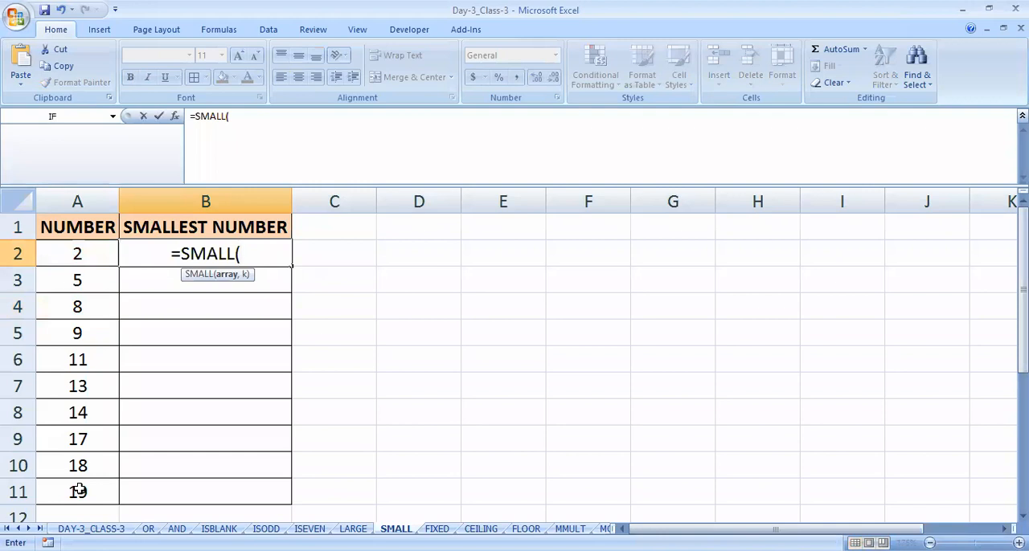
key("Left")
key("ctrl+shift+Down")
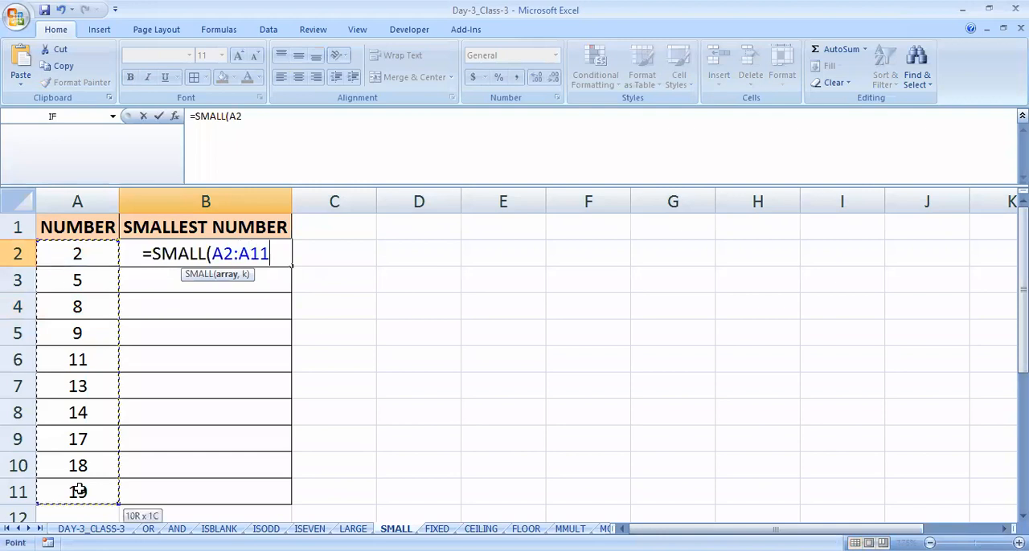
type(",")
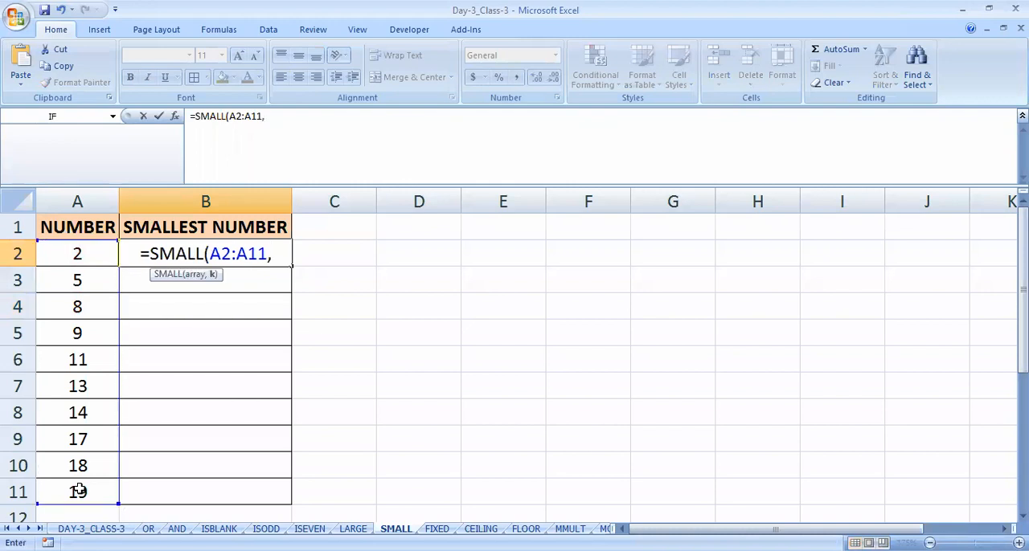
type("1")
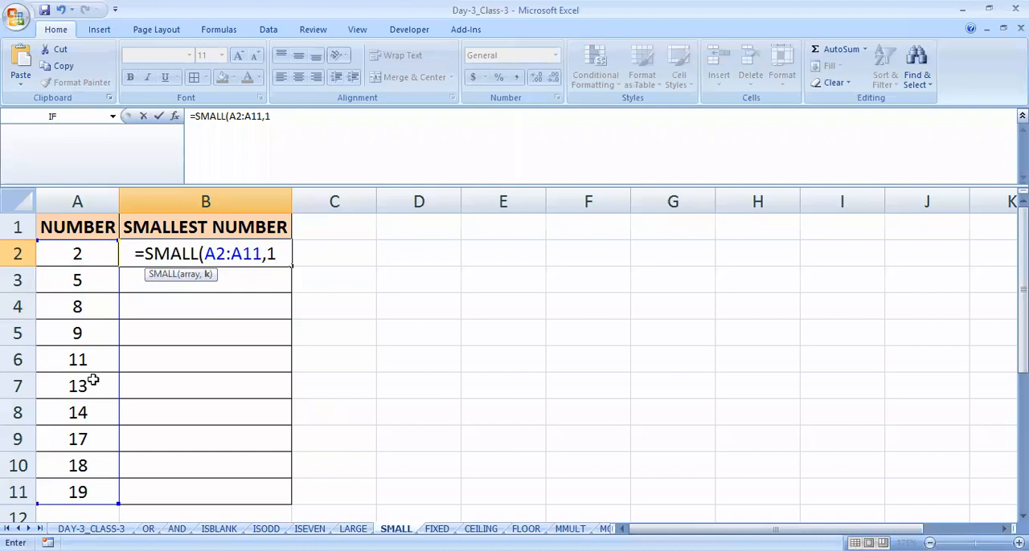
type(")")
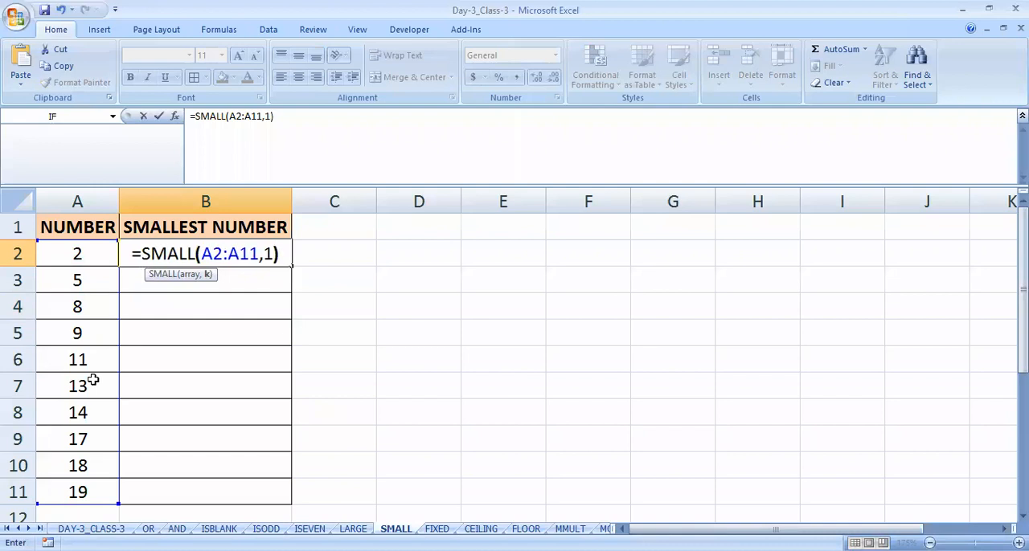
key("Return")
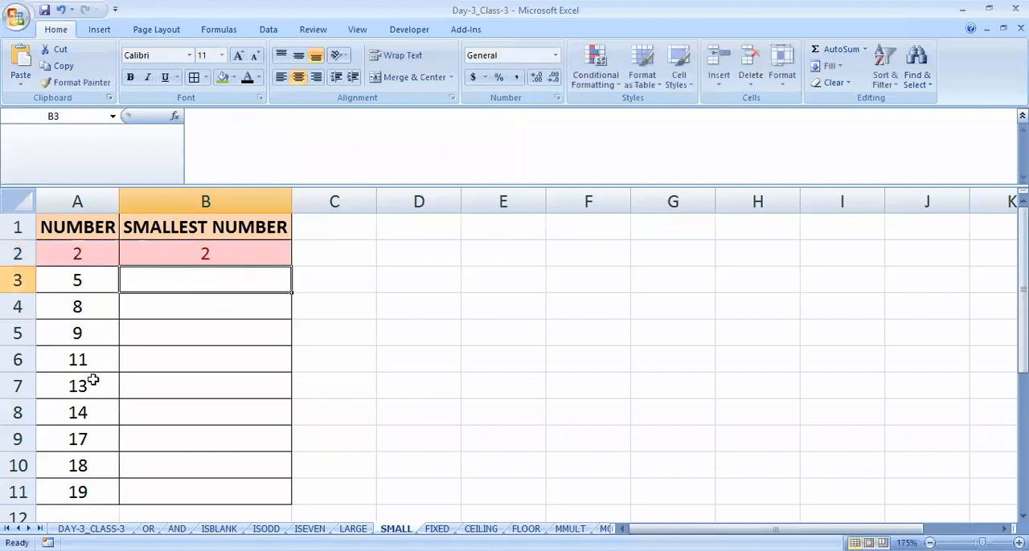
- Enter =SMALL(A2:A11,3) in cell B3 to return the third smallest number
type("=")
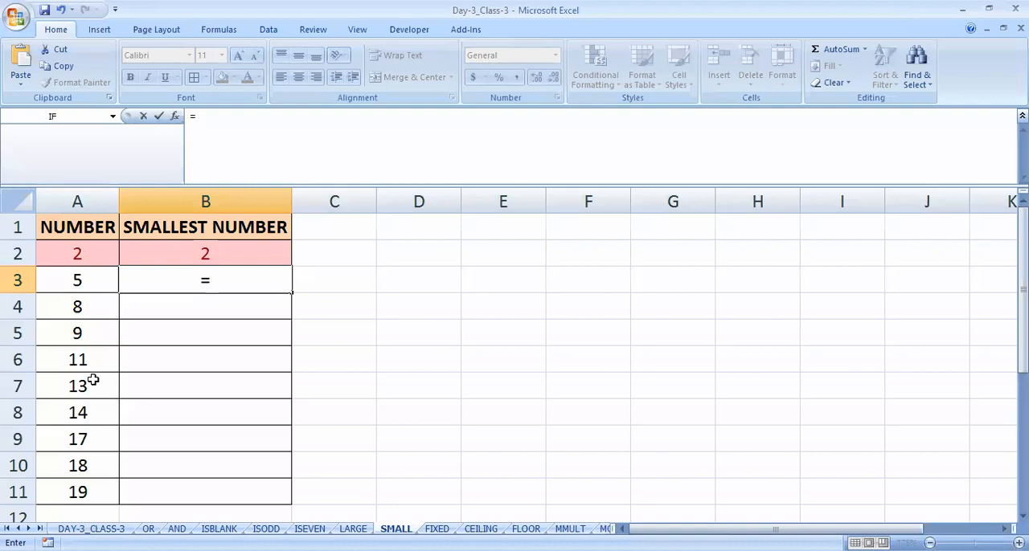
type("SMALL(A2:A11,3)")
key("ctrl+Return")
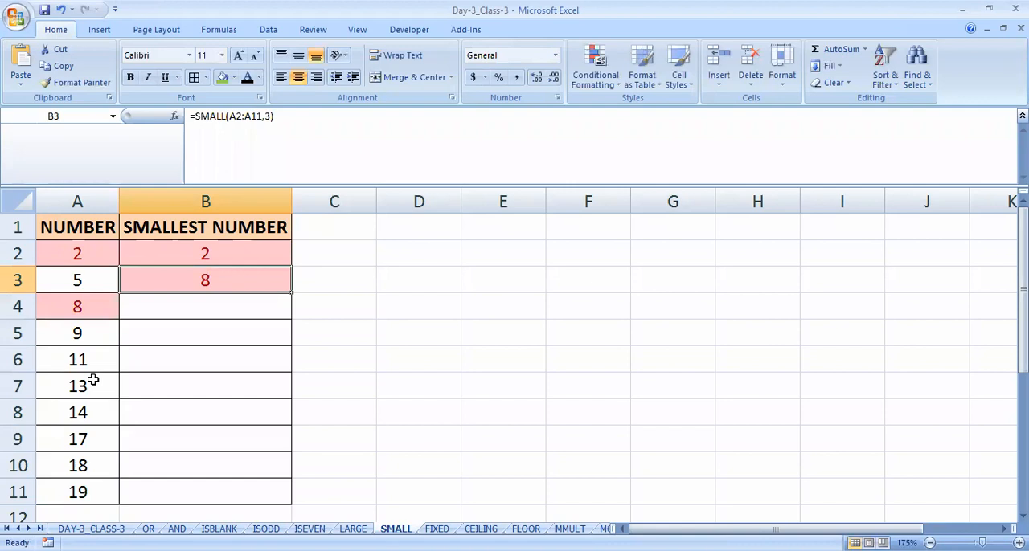
- Open the SMALL formula in B3 to examine its k argument, leave it unedited and return to B2
key("F2")
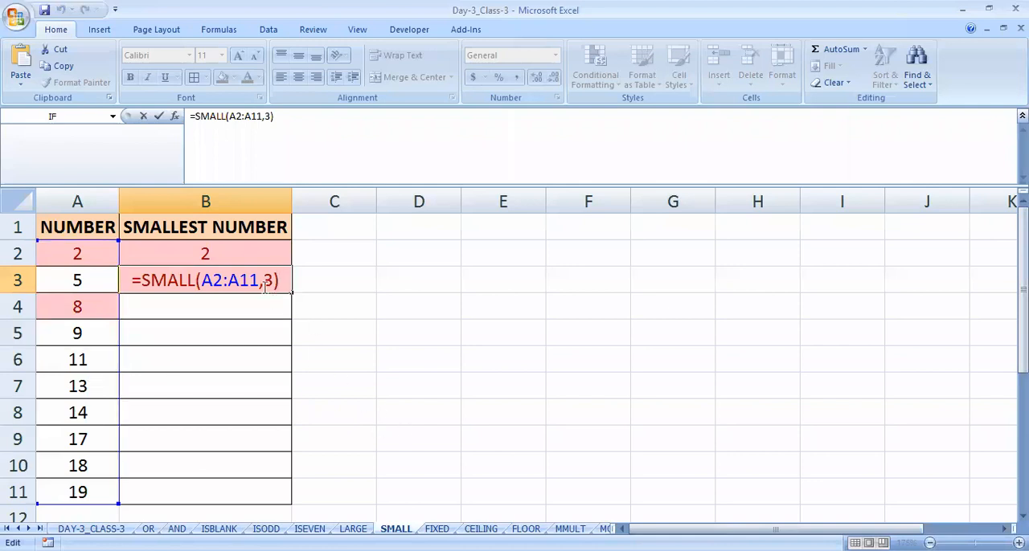
left_click_drag(264, 281, 275, 281)
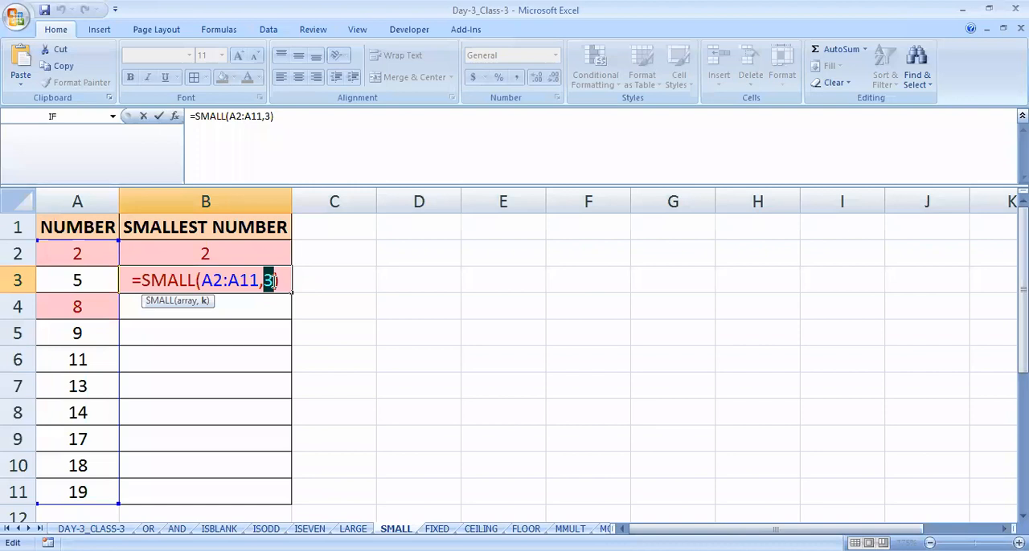
left_click(274, 281)
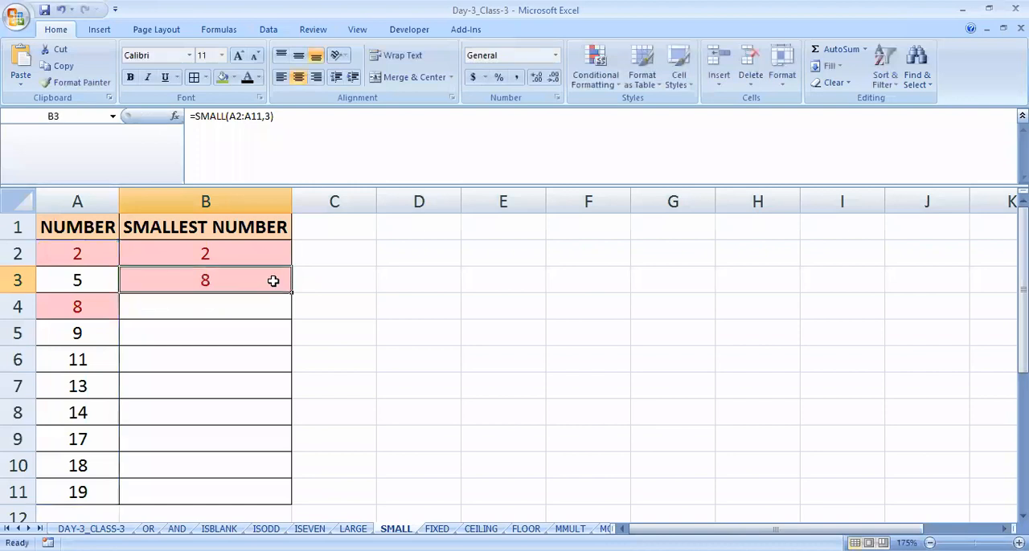
key("Up")
- Switch to the FIXED sheet and select cell B2 under the NUMBER with only 2 Decimal Places heading
left_click(418, 519)
left_click(437, 529)
left_click(246, 393)
key("ctrl+Home")
key("Right")
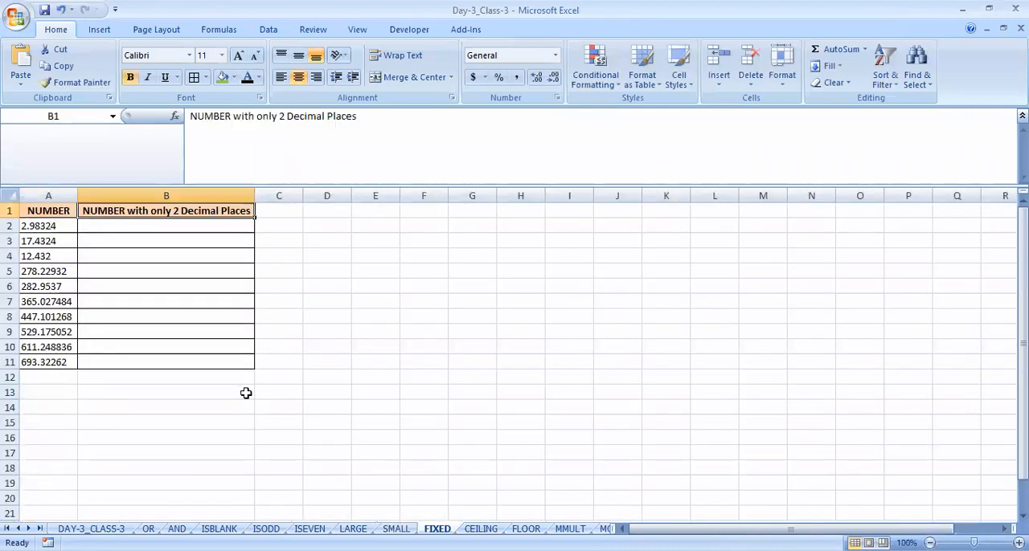
key("Down")
scroll(225, 417, "up", 4, "ctrl")
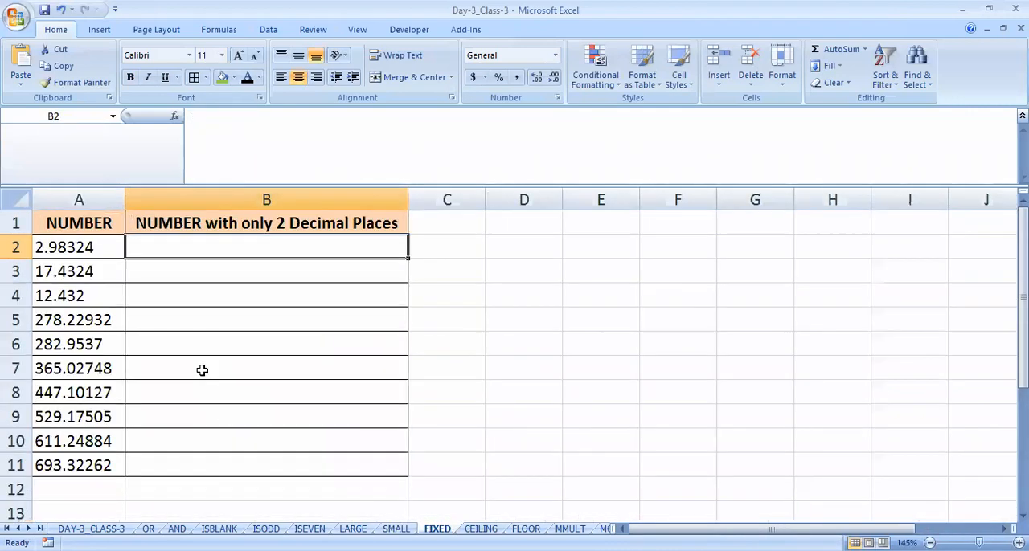
scroll(202, 323, "up", 1)
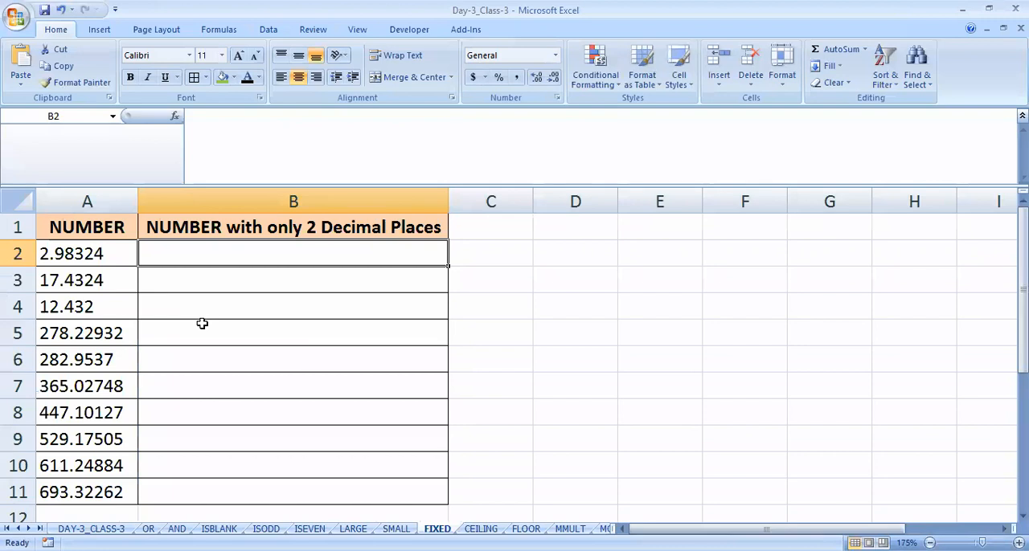
- Enter =FIXED(A2,2) in cell B2 and fill the formula down through B11
type("=")
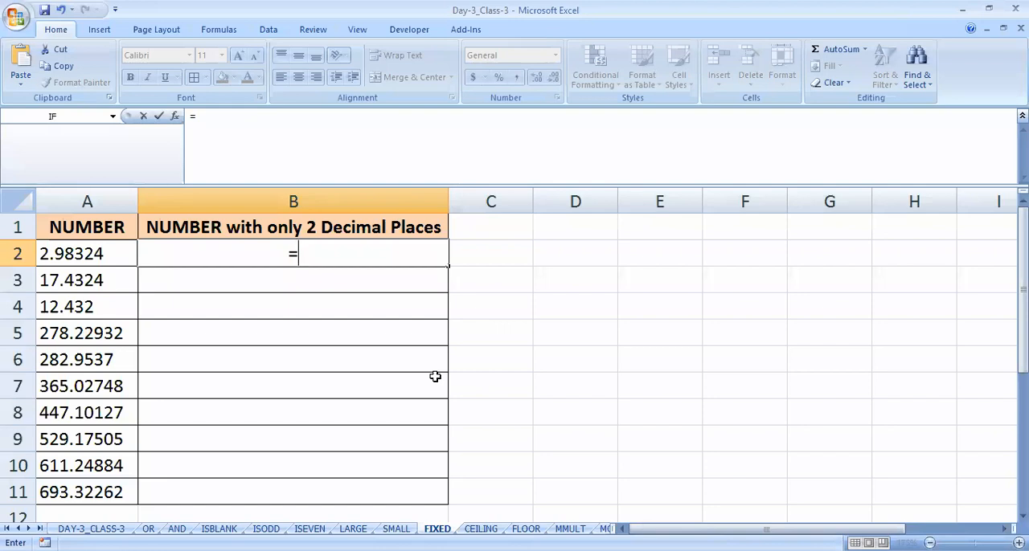
type("FIXED(")
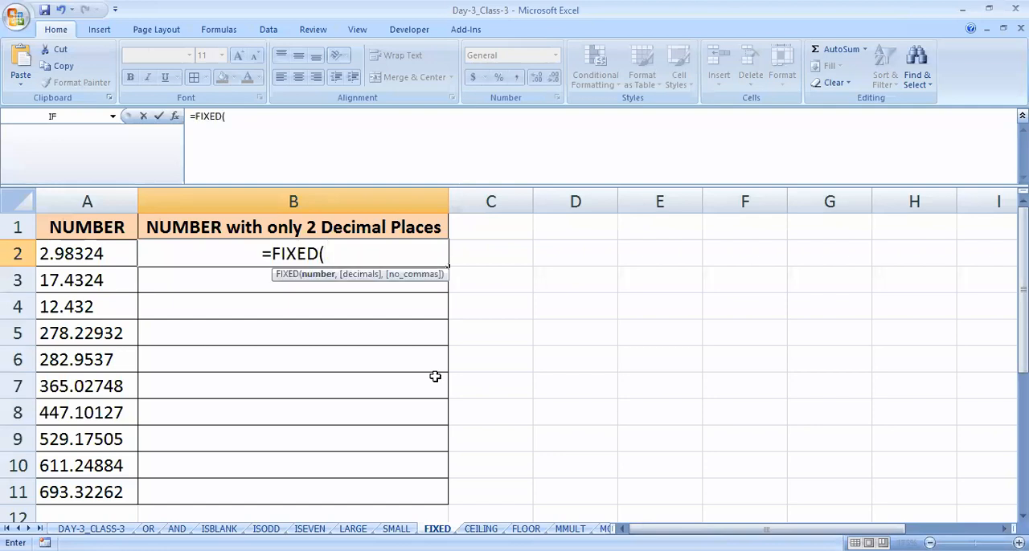
key("Left")
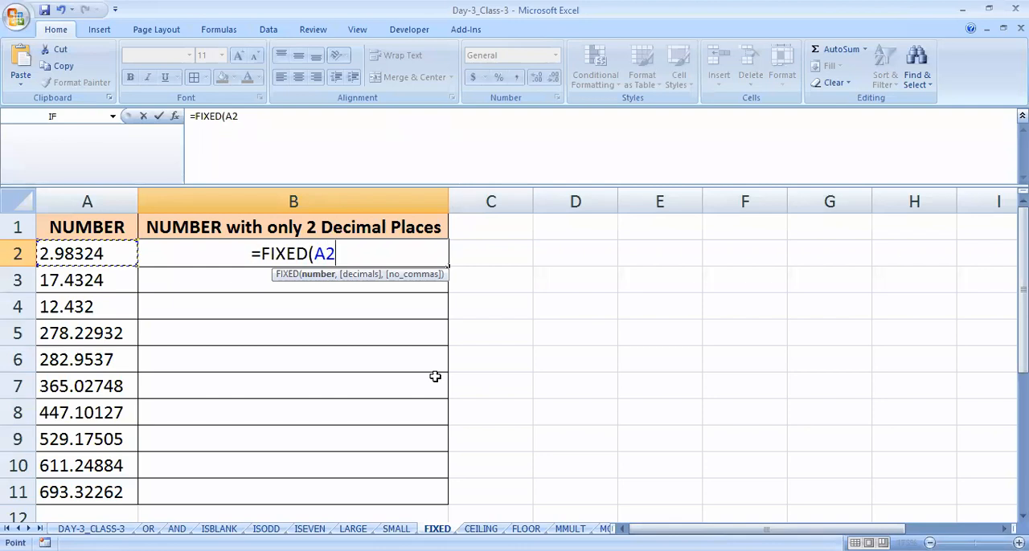
type(",")
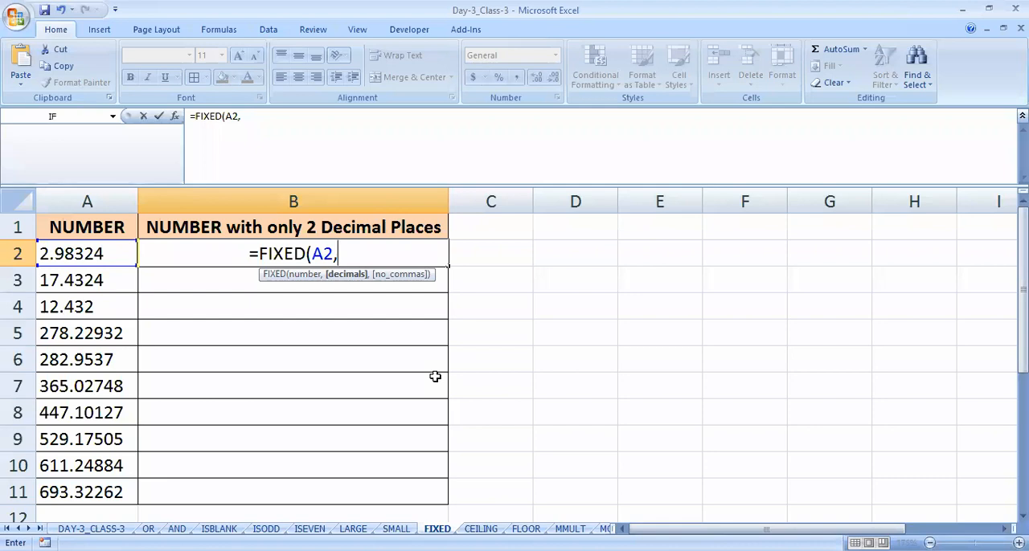
type("2")
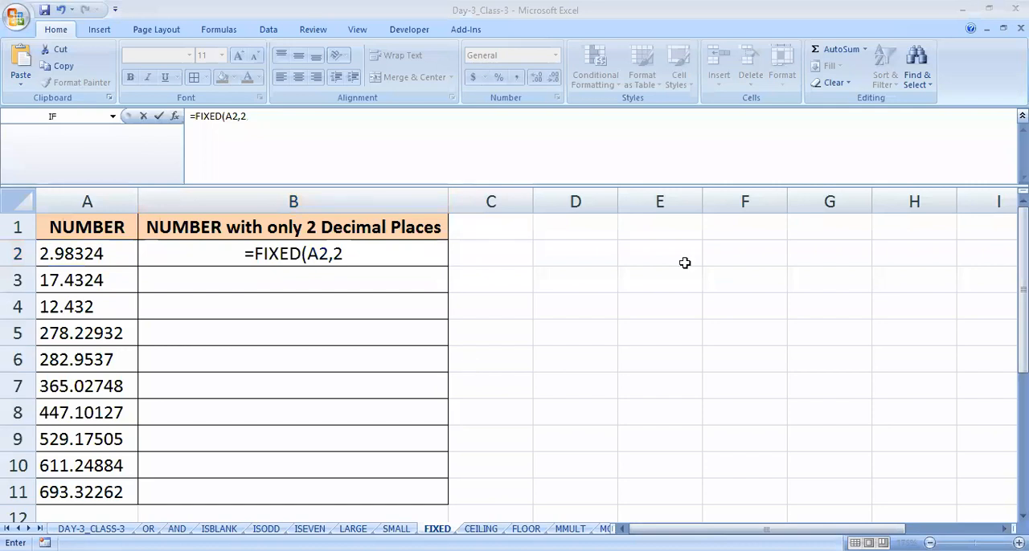
left_click(524, 336)
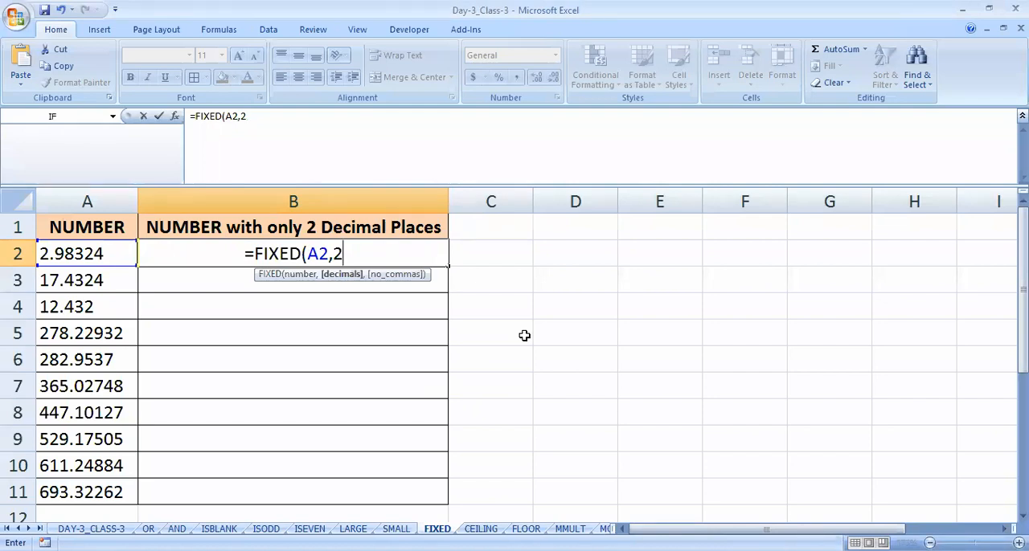
type(")")
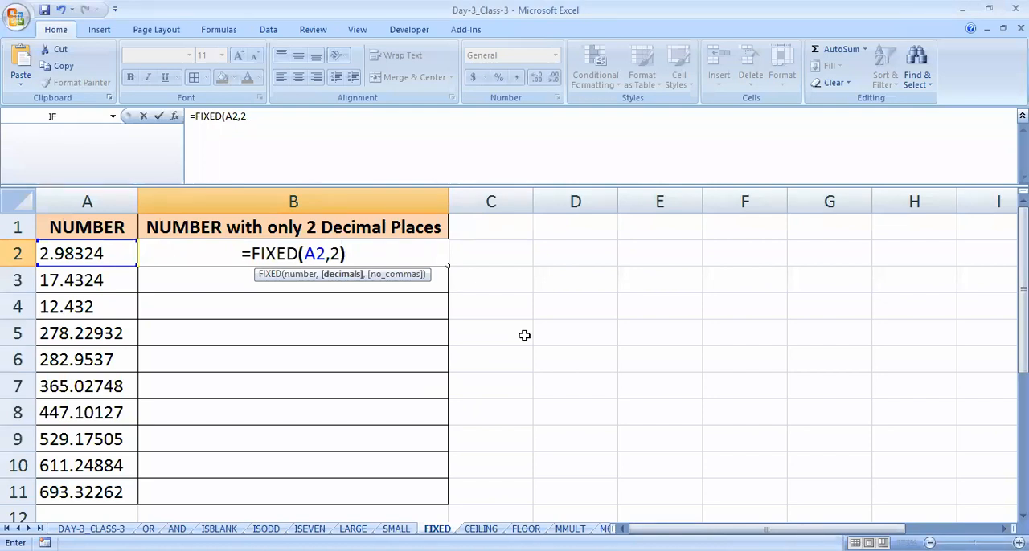
key("Return")
key("Up")
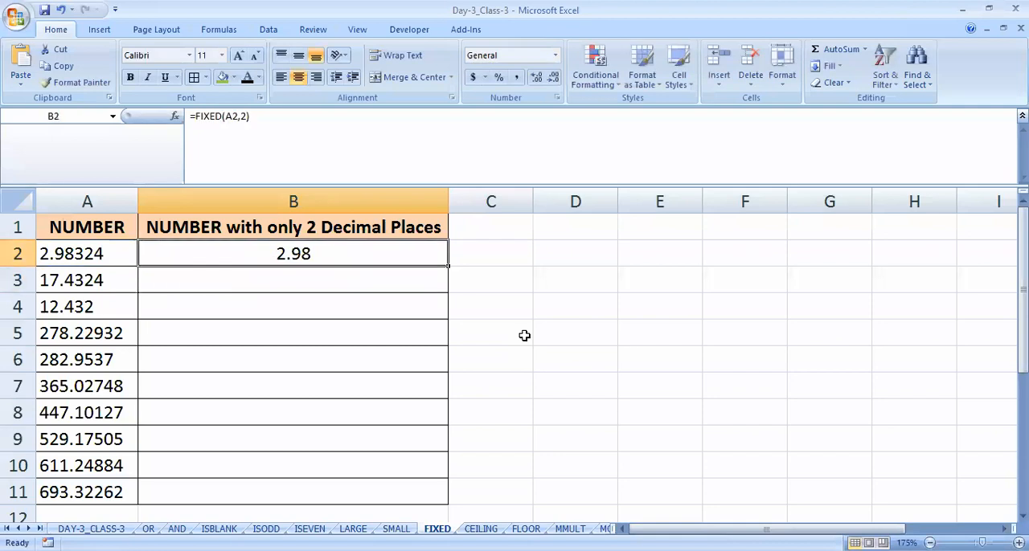
double_click(447, 264)
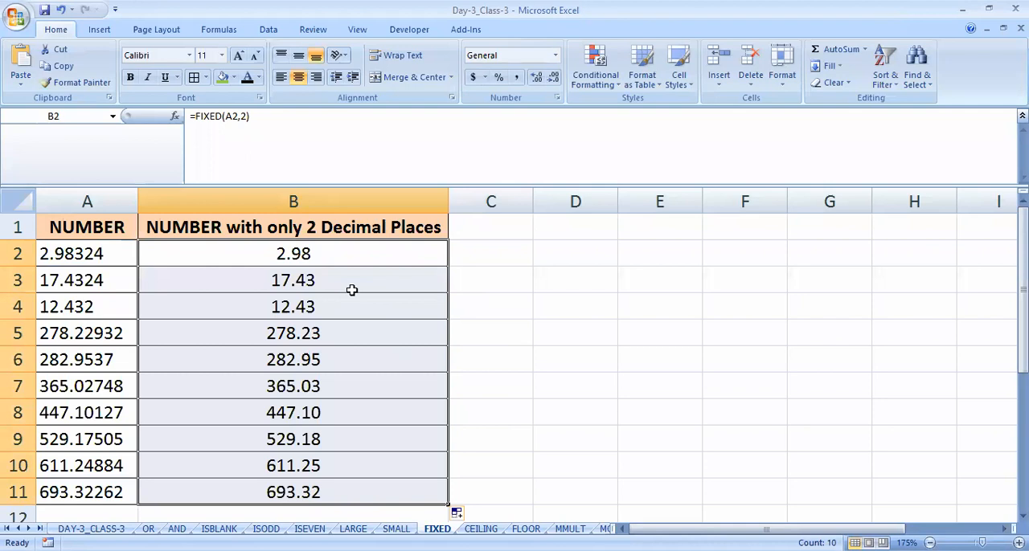
left_click(351, 290)
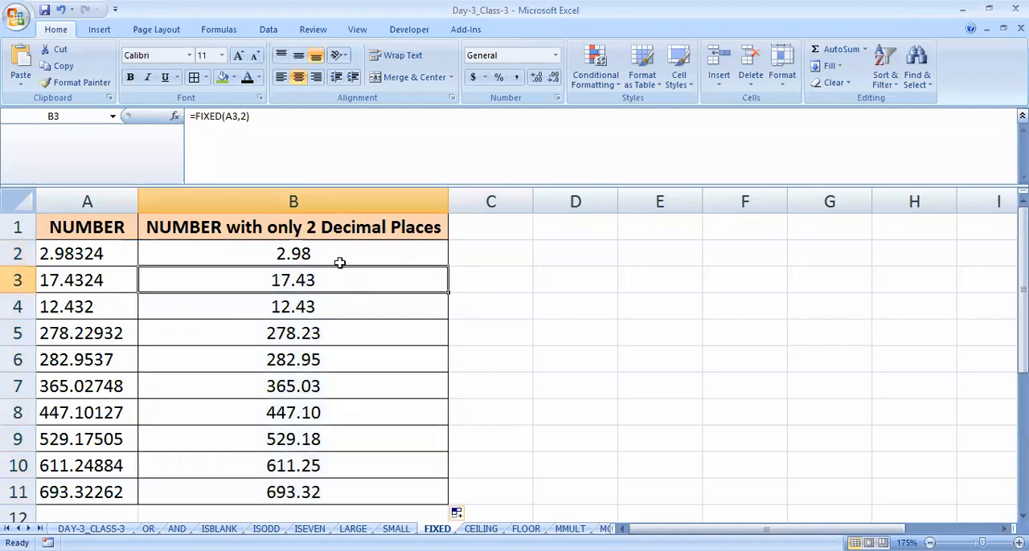
- Set the decimals argument of the FIXED formula in B2 to 3 and fill it down through B11
double_click(340, 258)
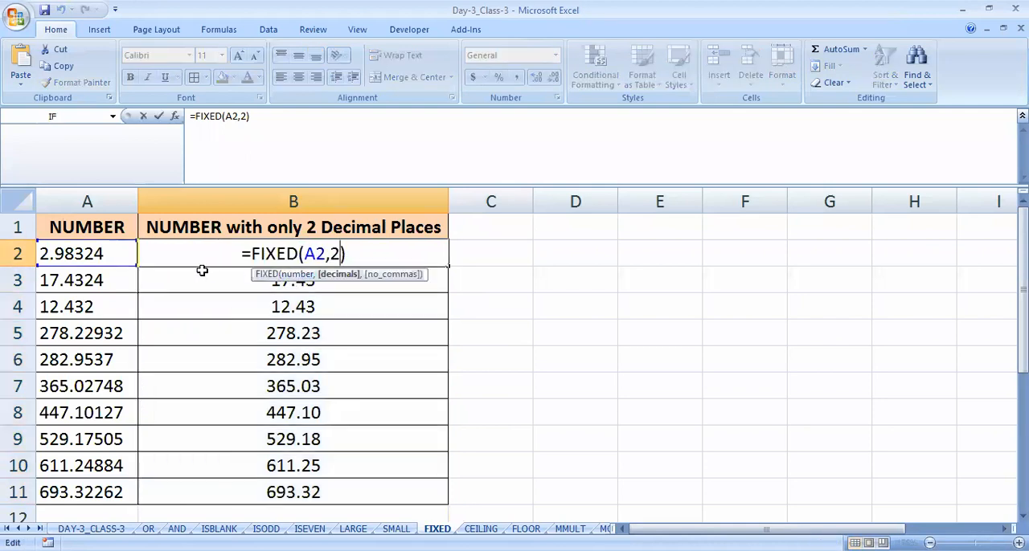
double_click(335, 254)
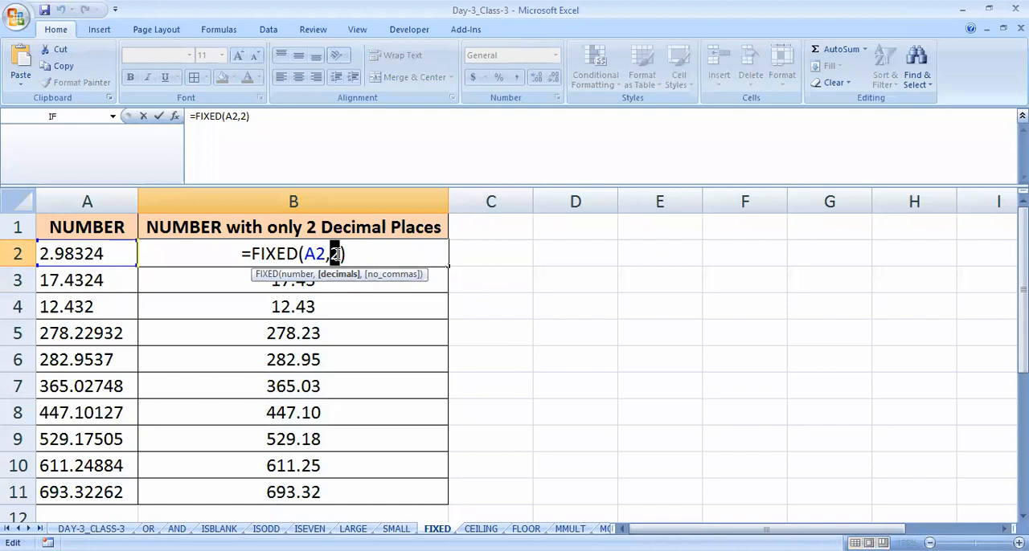
type("3")
key("Return")
left_click(336, 254)
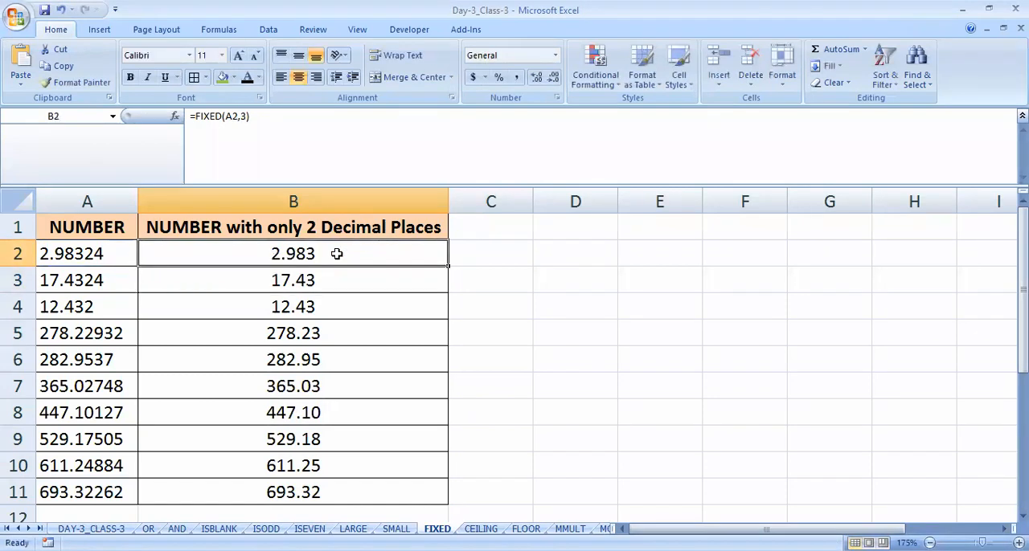
double_click(447, 266)
left_click(362, 361)
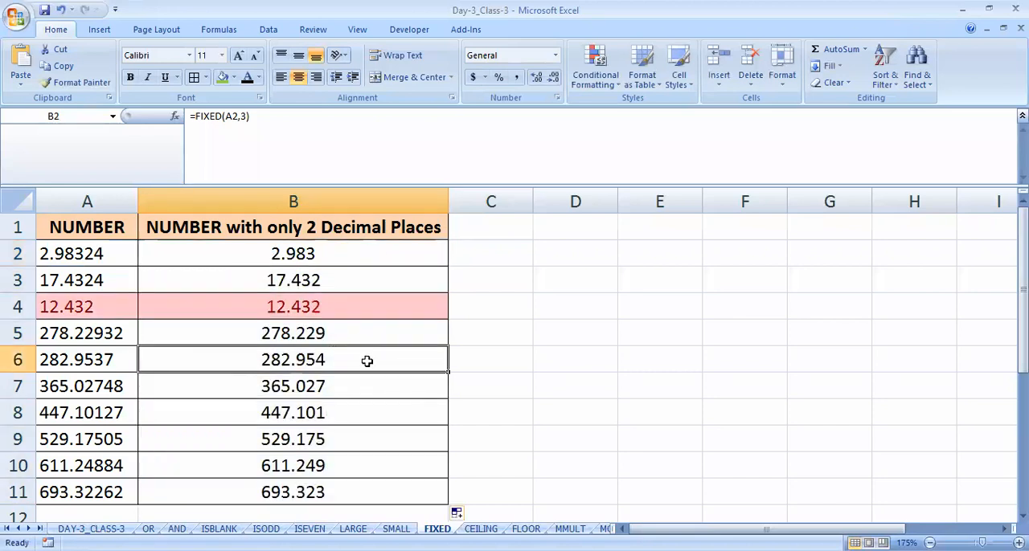
left_click(328, 251)
mouse_move(329, 251)
left_mouse_down()
mouse_move(316, 431)
mouse_move(328, 491)
left_mouse_up()
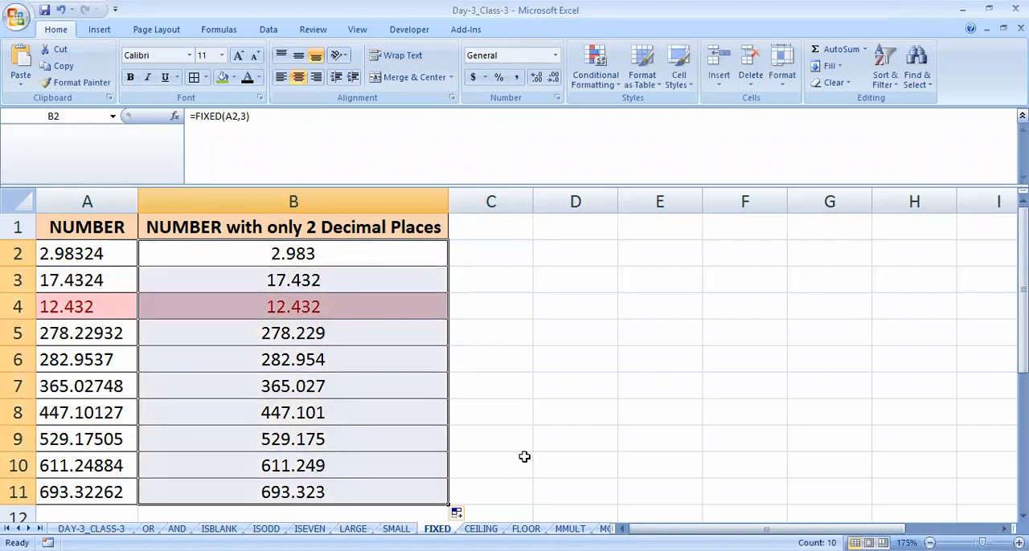
left_click(401, 382)
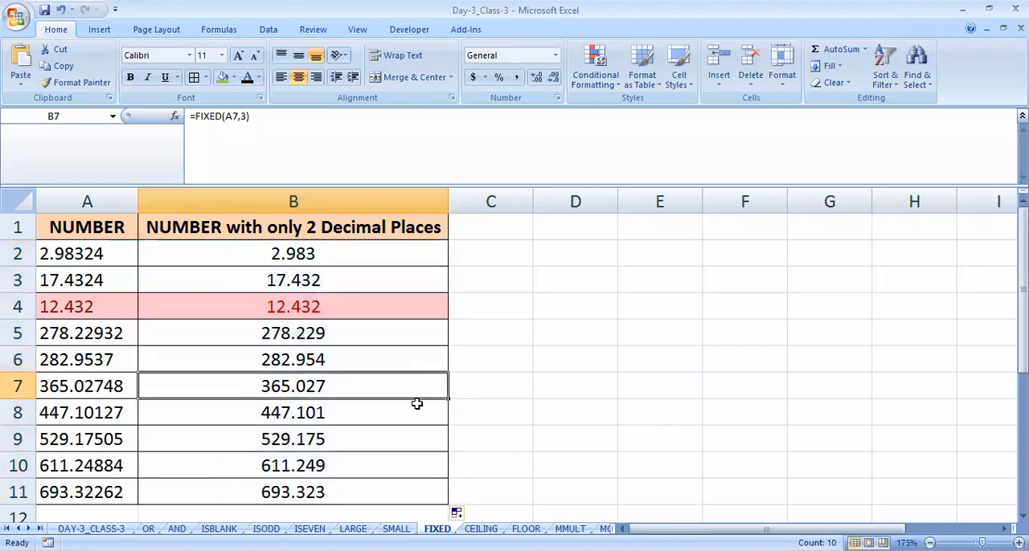
- Switch to the CEILING sheet and clear cell B2 under the HUNDRED UP heading
left_click(481, 528)
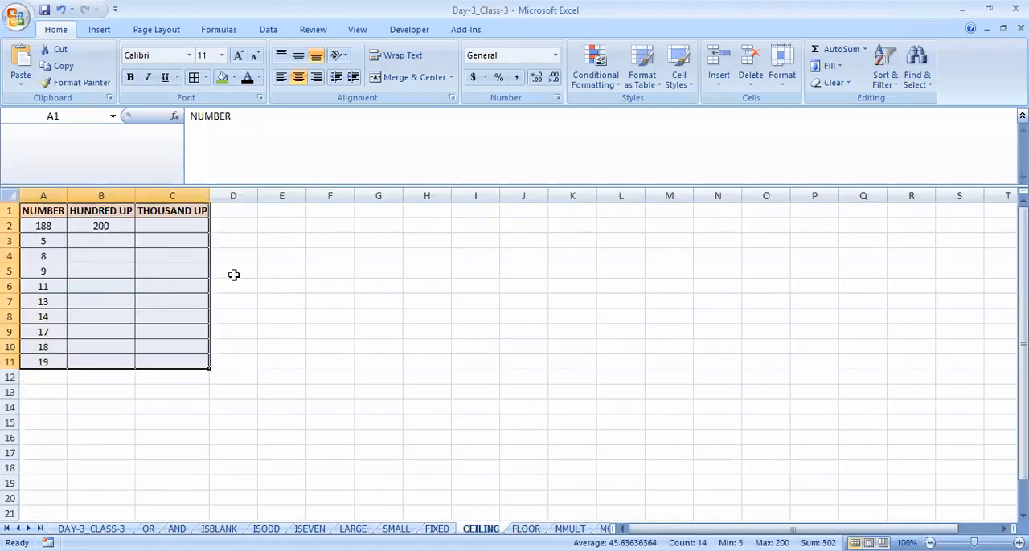
left_click(169, 244)
scroll(58, 273, "up", 6)
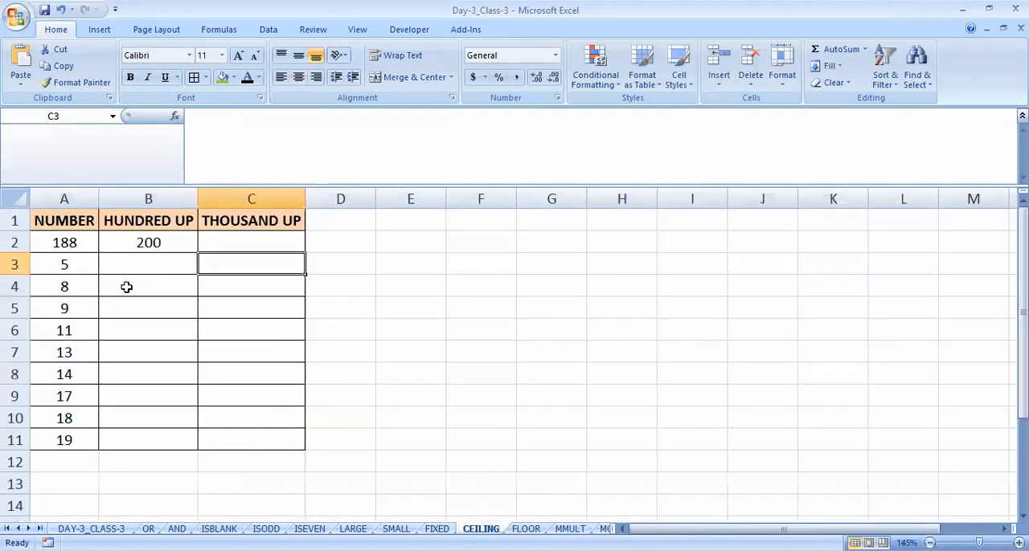
left_click(226, 261)
key("Delete")
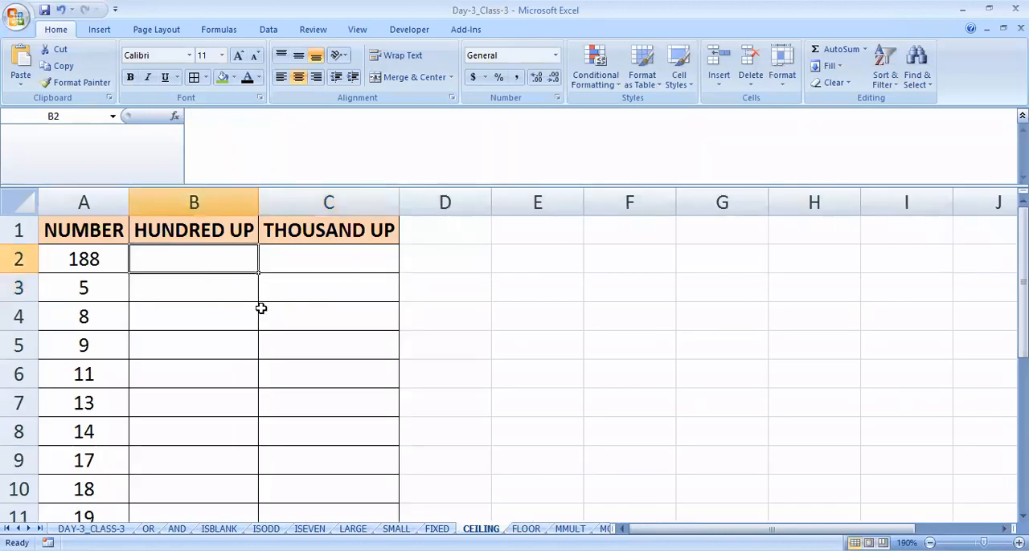
- Enter =CEILING(A2,100) in cell B2 under the HUNDRED UP heading
type("=")
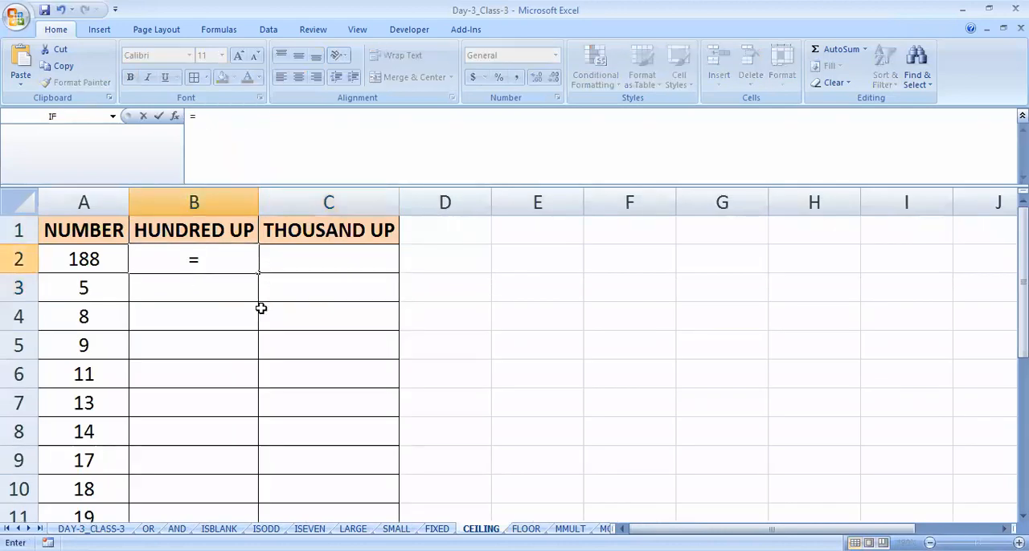
type("CEILING")
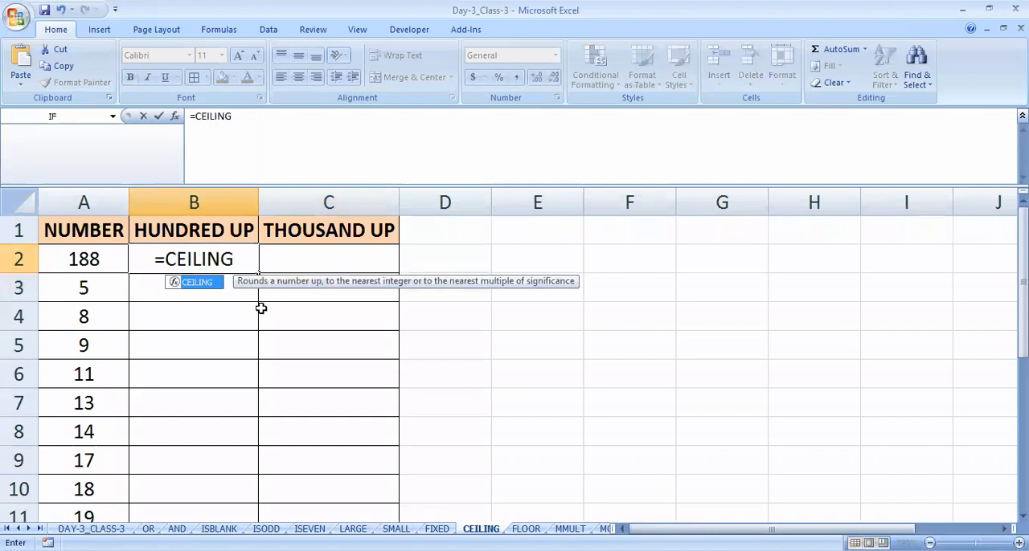
type("(")
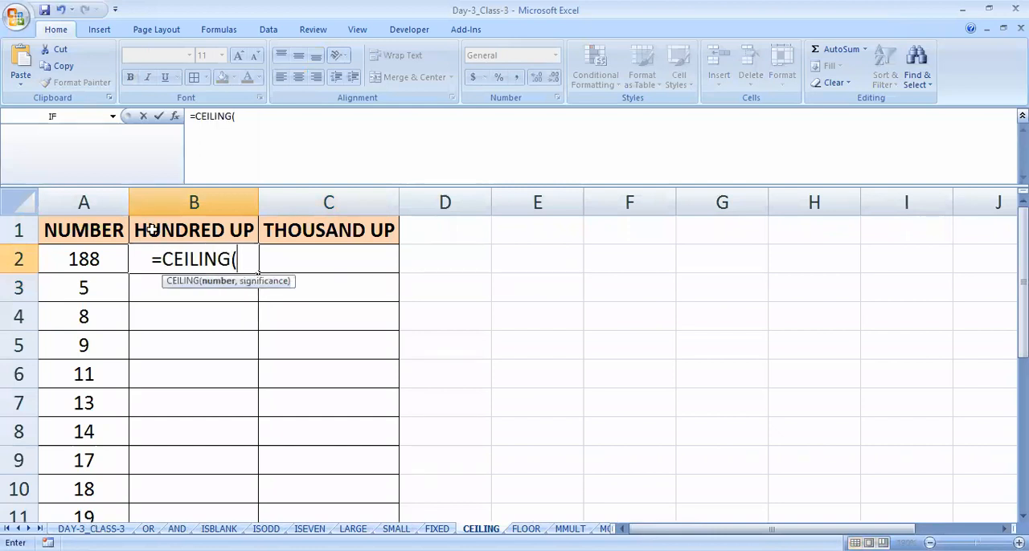
left_click(88, 257)
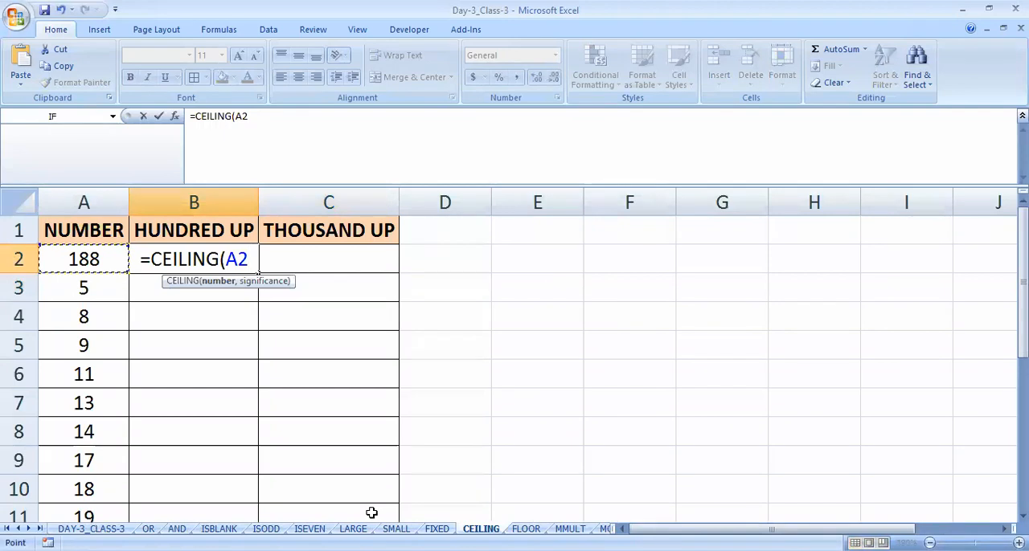
type(",100)")
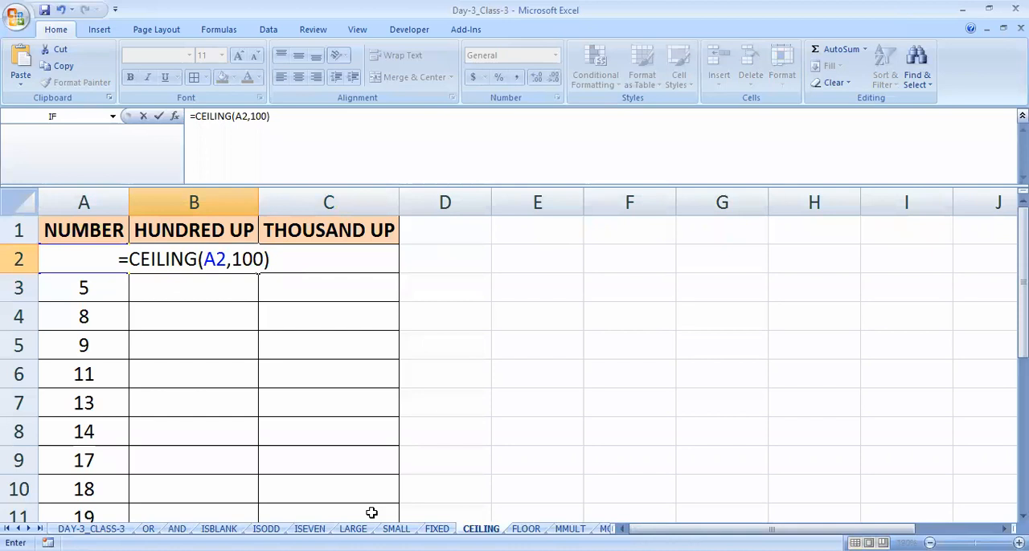
key("BackSpace")
key("BackSpace")
key("BackSpace")
key("BackSpace")
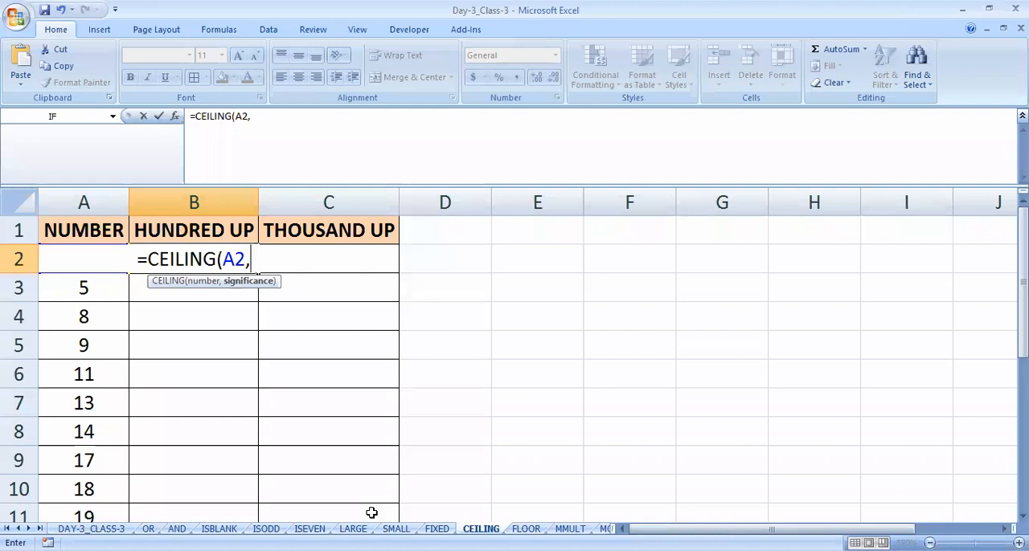
type("1")
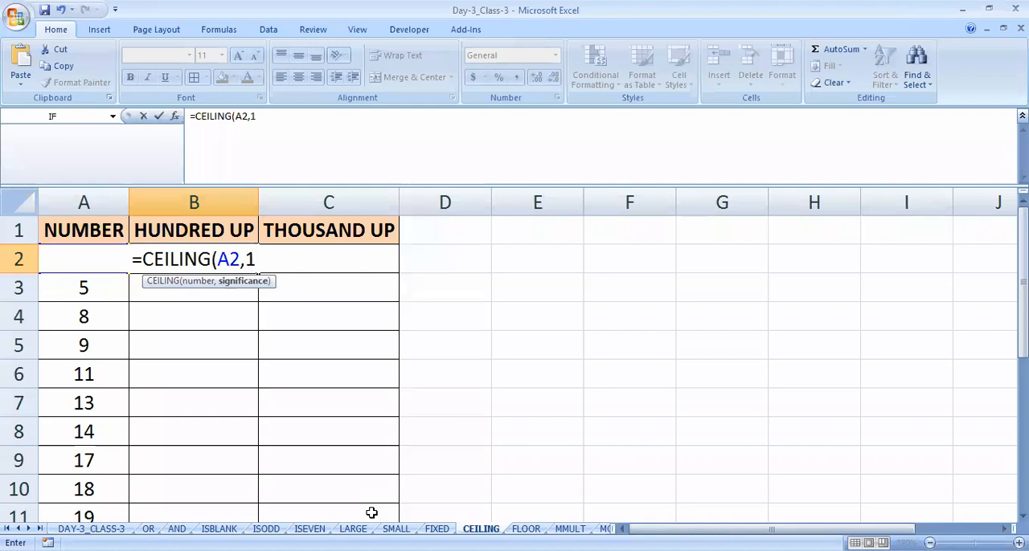
type("00")
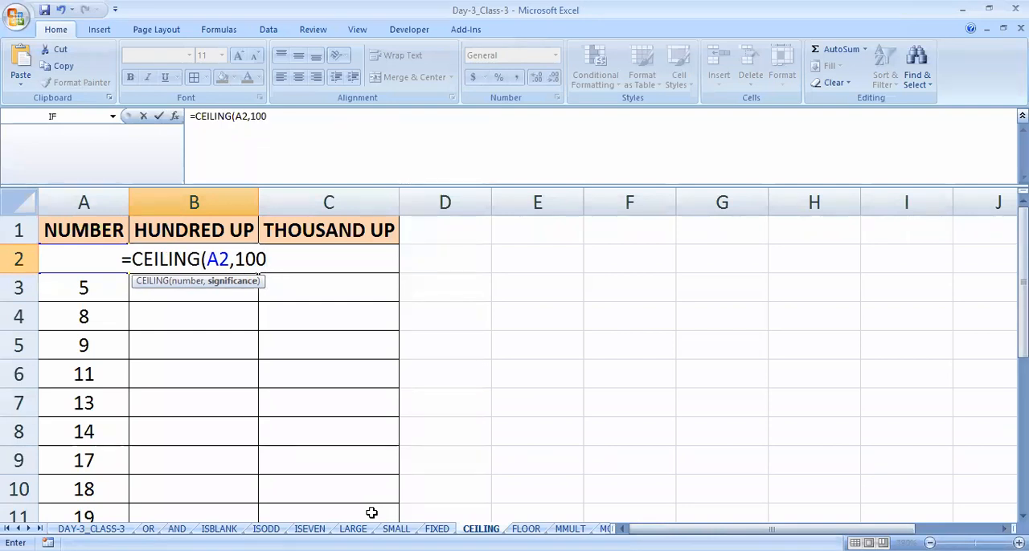
type(")")
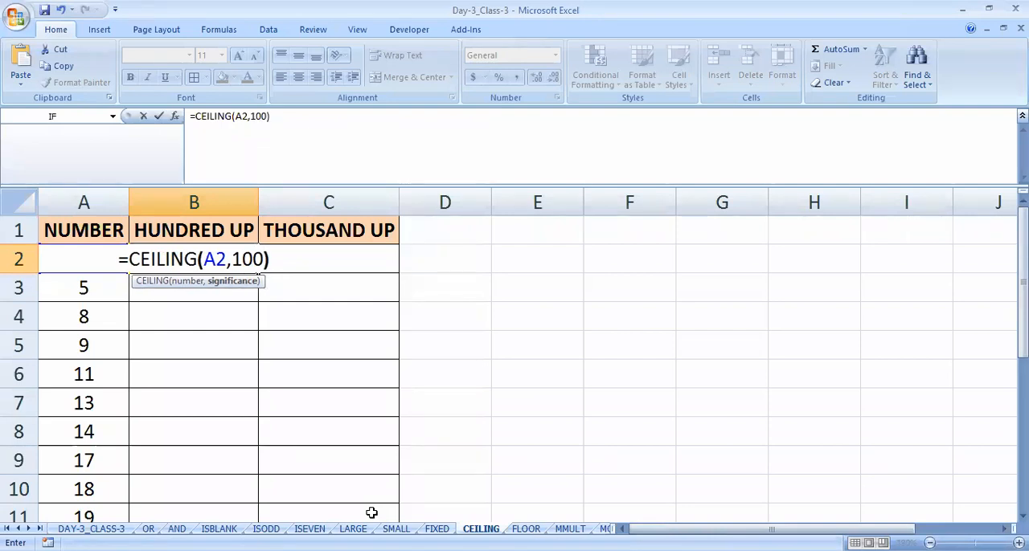
key("Return")
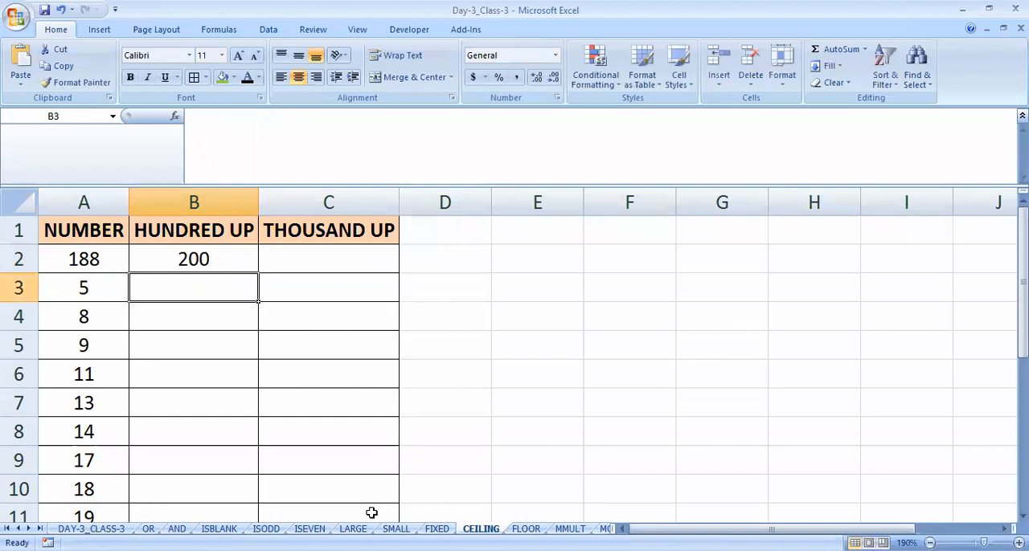
- Set the significance argument of the CEILING formula in B2 to 10
key("Up")
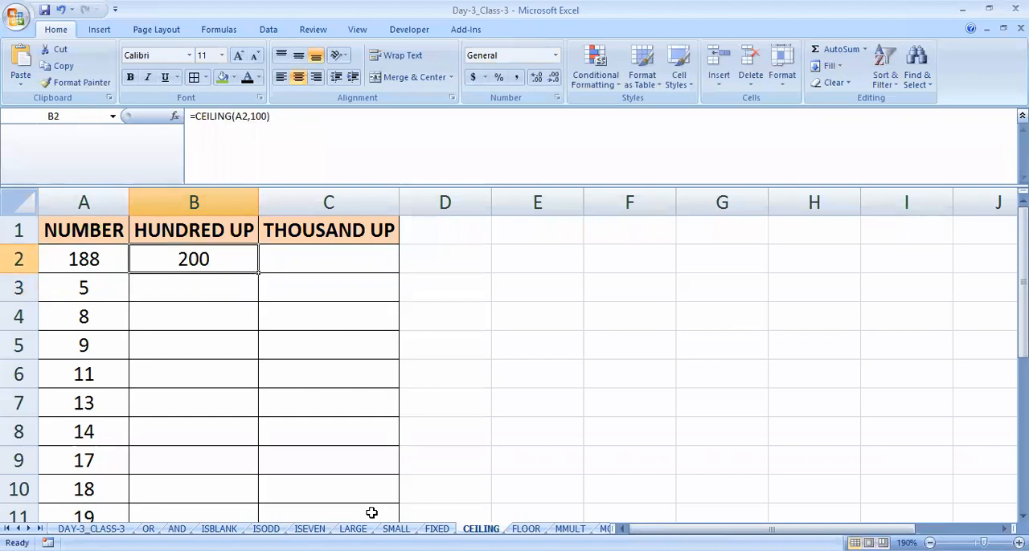
type("@")
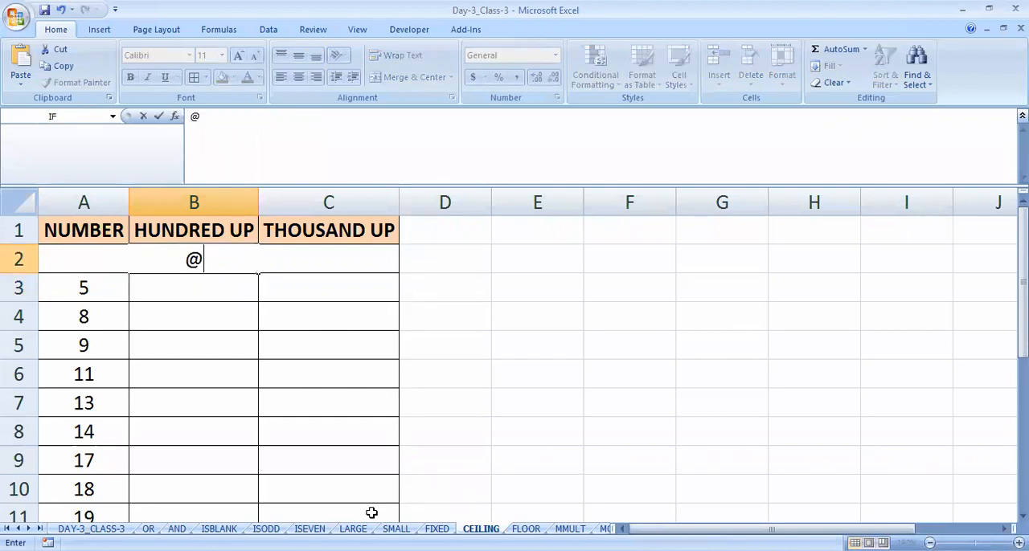
key("Escape")
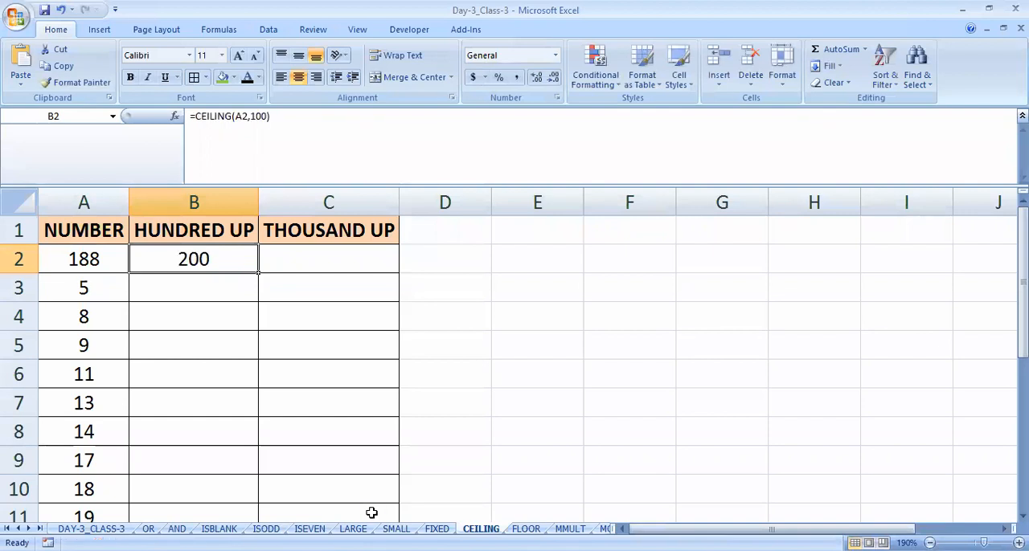
key("F2")
key("Left")
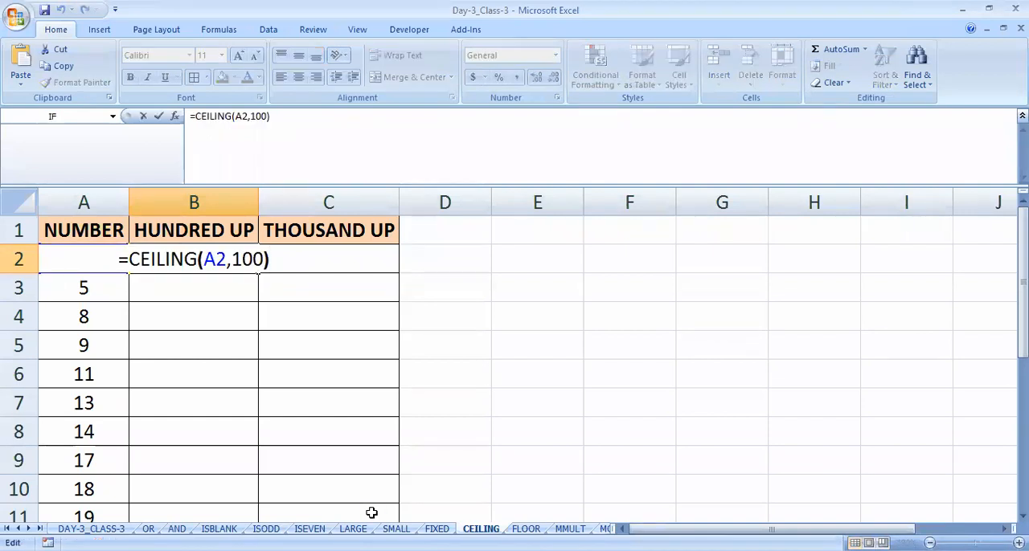
key("shift+Left")
key("shift+Left")
key("shift+Left")
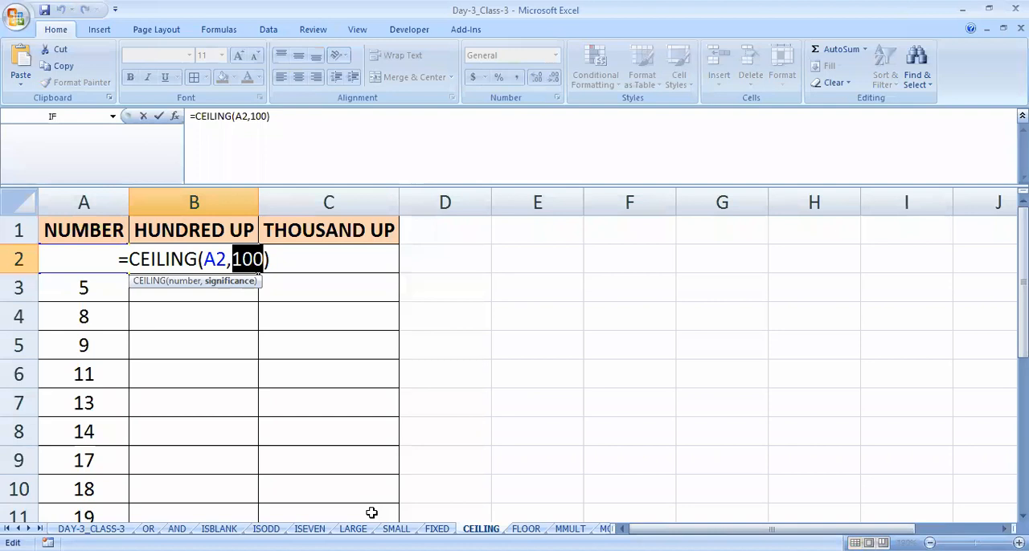
type("10")
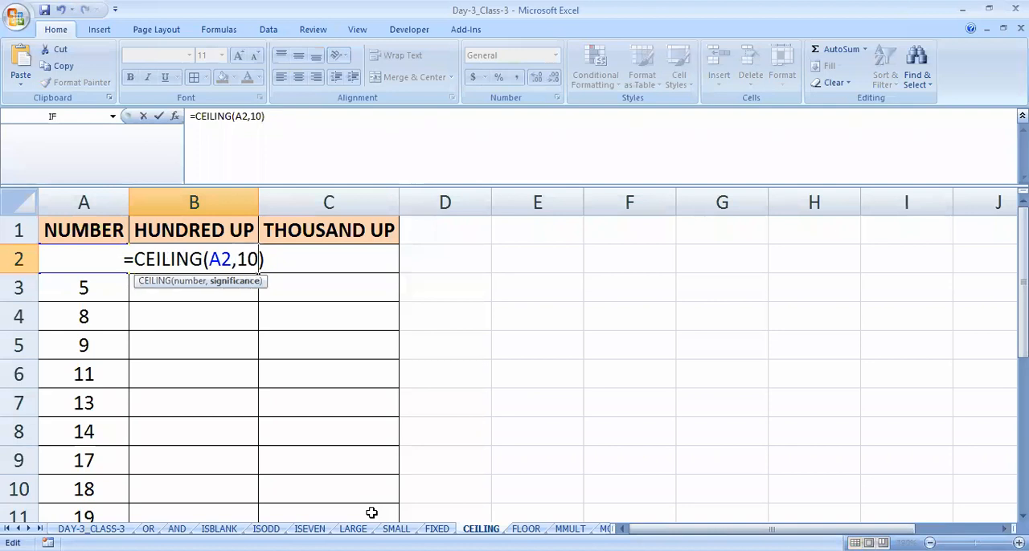
key("Return")
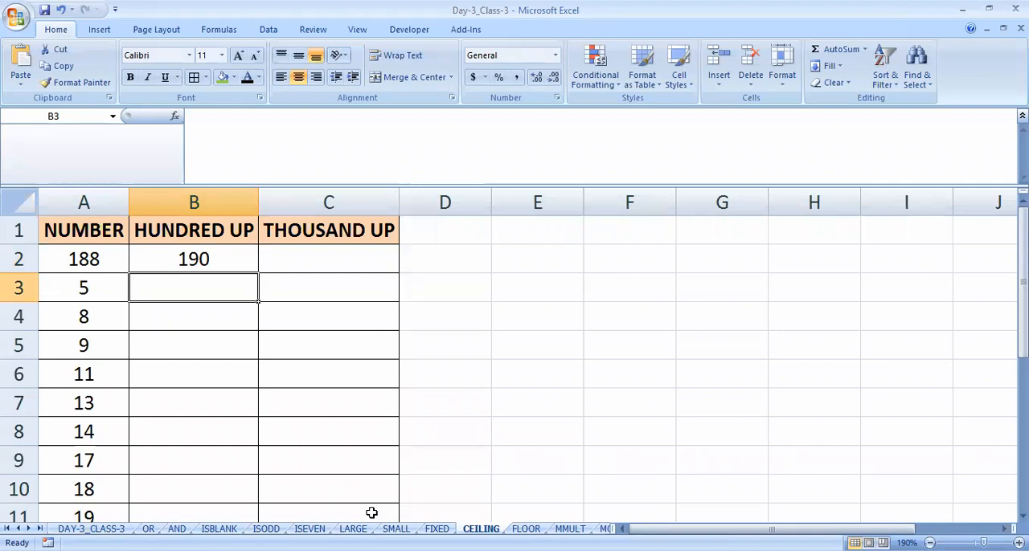
- Replace the contents of cell B2 with the formula =FLOOR(A2,10)
key("Up")
key("Delete")
type("=")
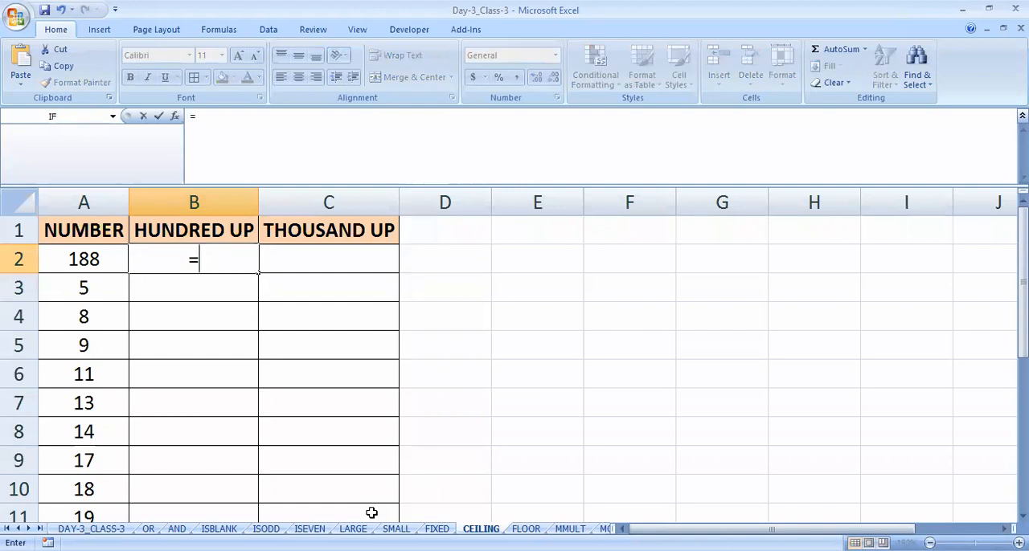
type("F")
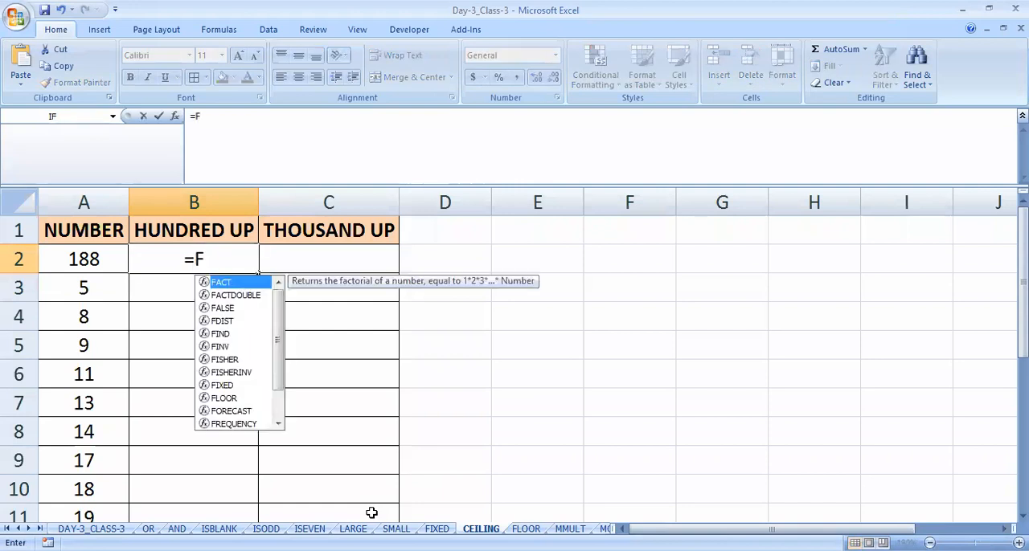
type("LOOR(")
key("Left")
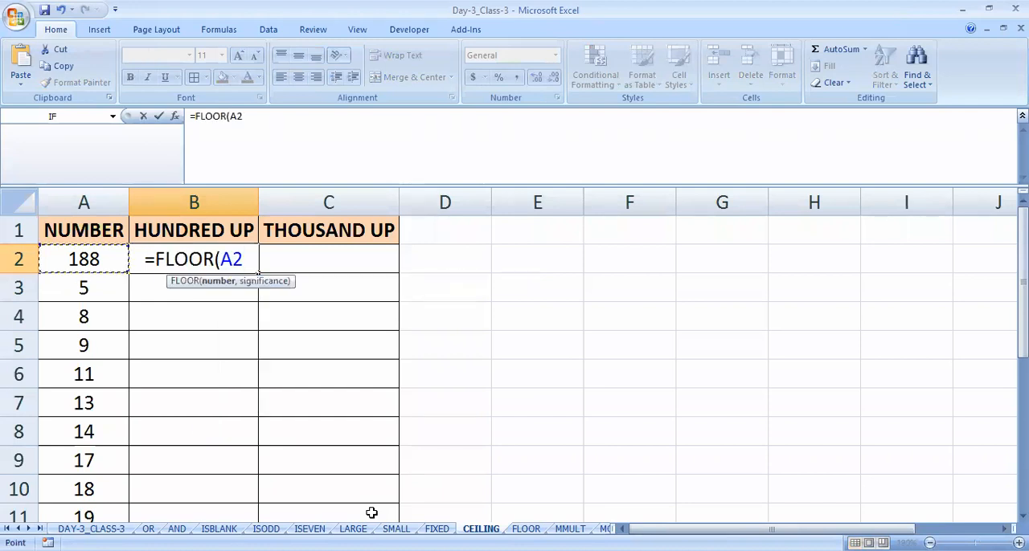
type(",")
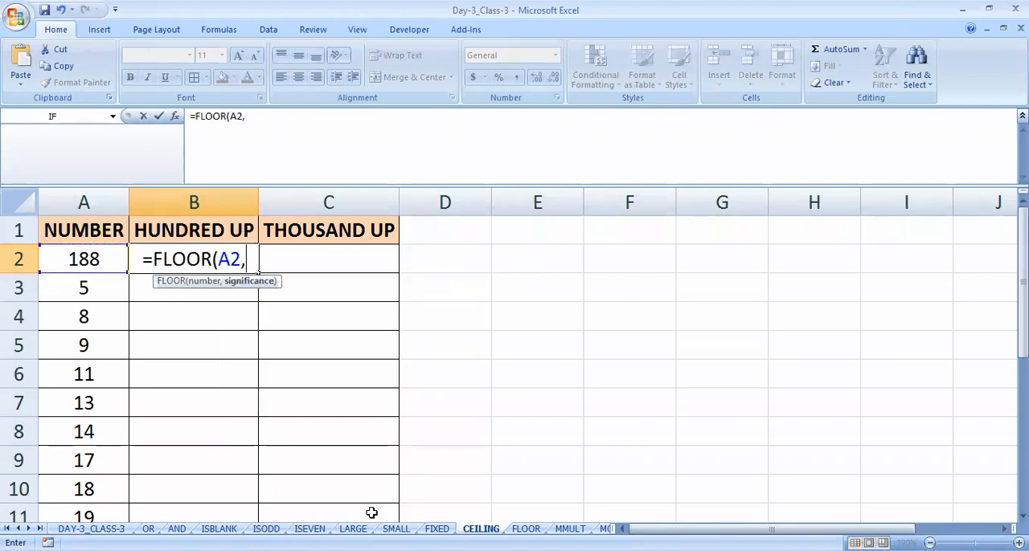
type("10)")
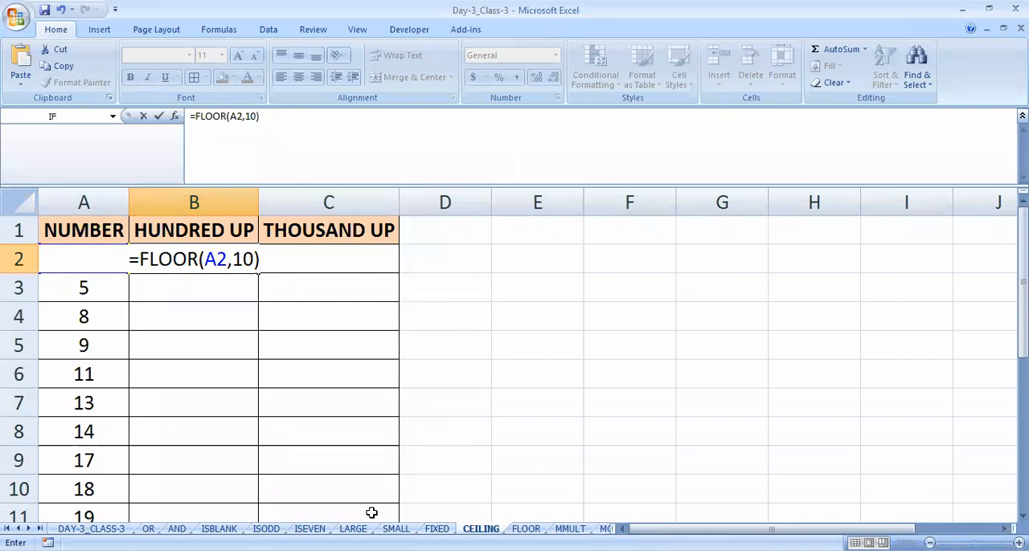
key("Return")
key("Up")
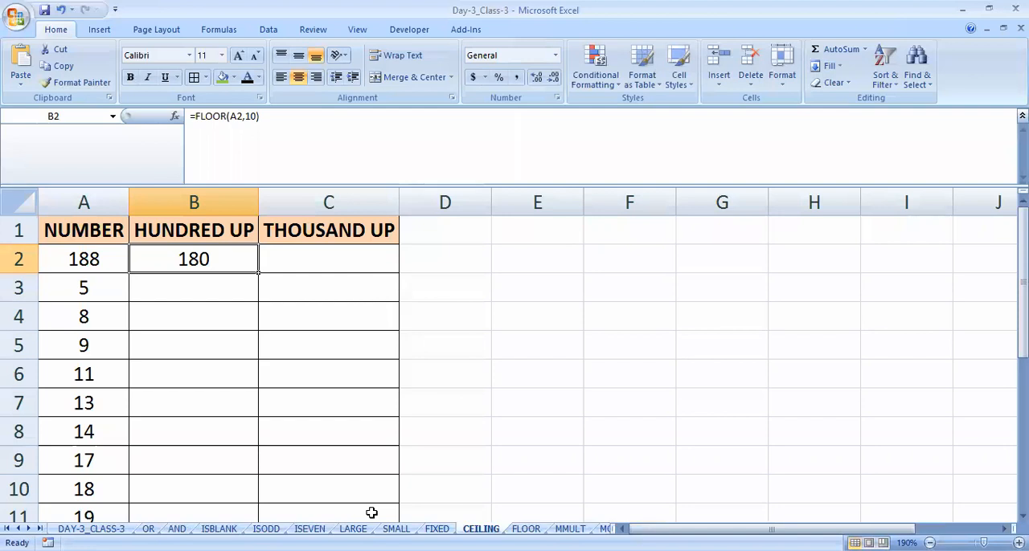
- Set the significance argument of the FLOOR formula in B2 to 100
key("F2")
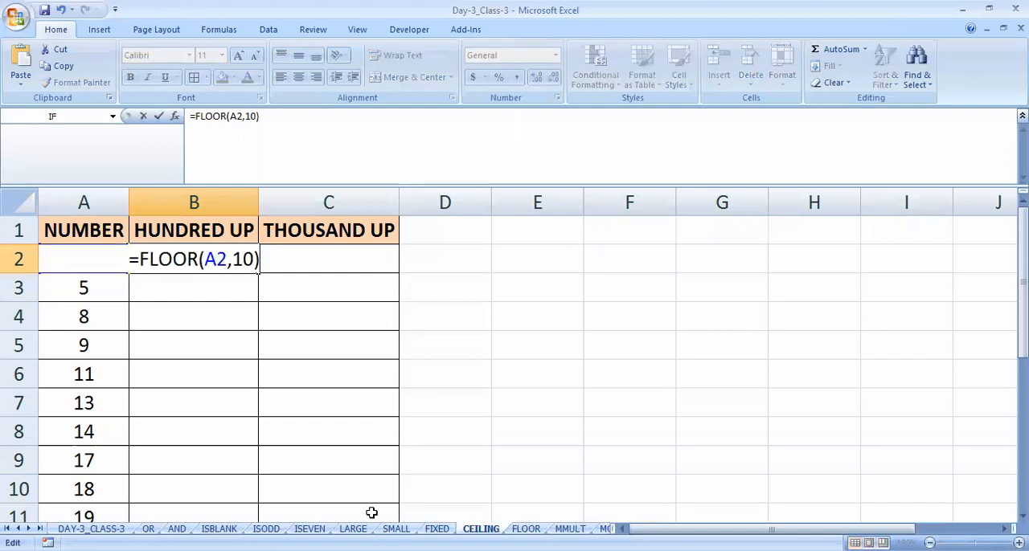
key("Left")
type("0")
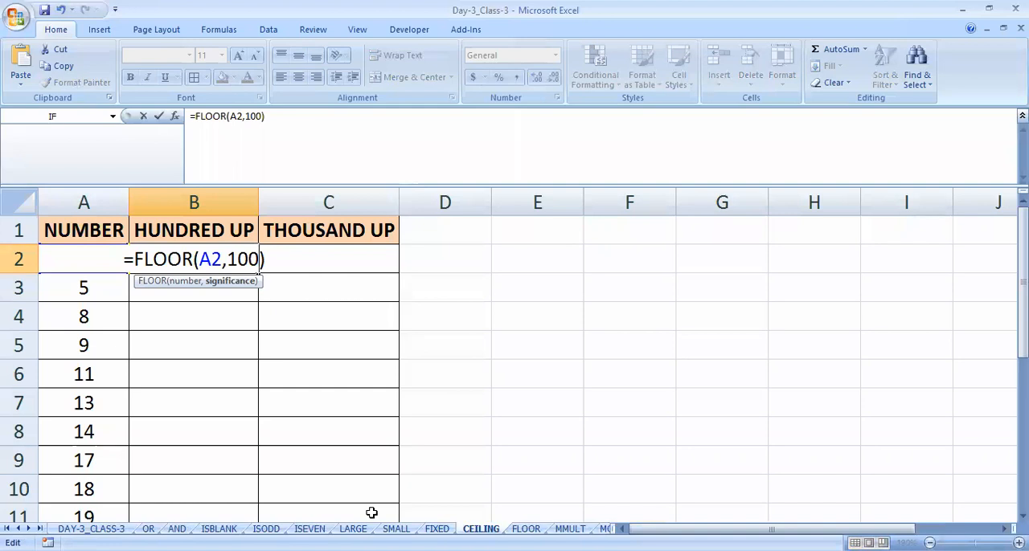
key("Return")
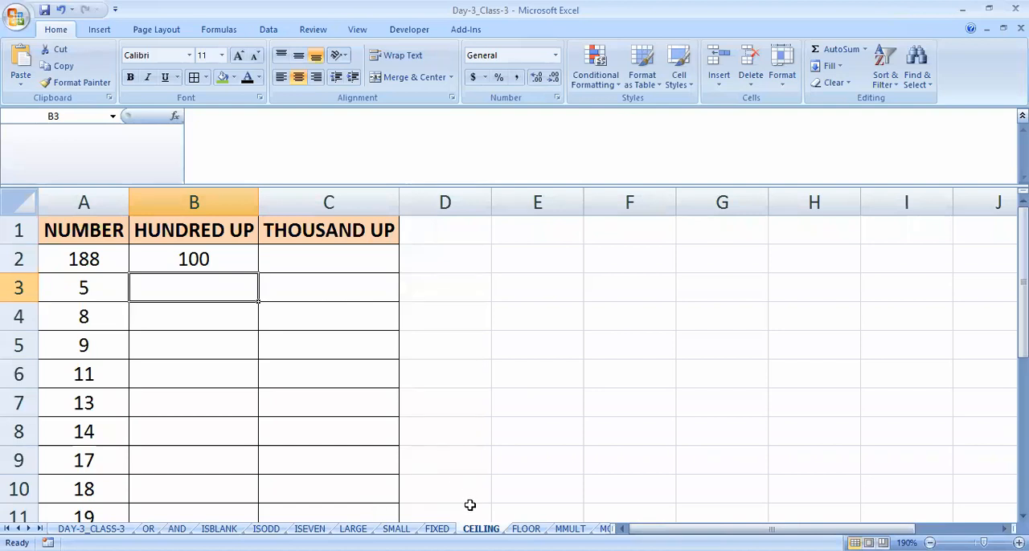
- Compare the number tables on the FLOOR and CEILING sheets, ending on the FLOOR sheet
left_click(526, 529)
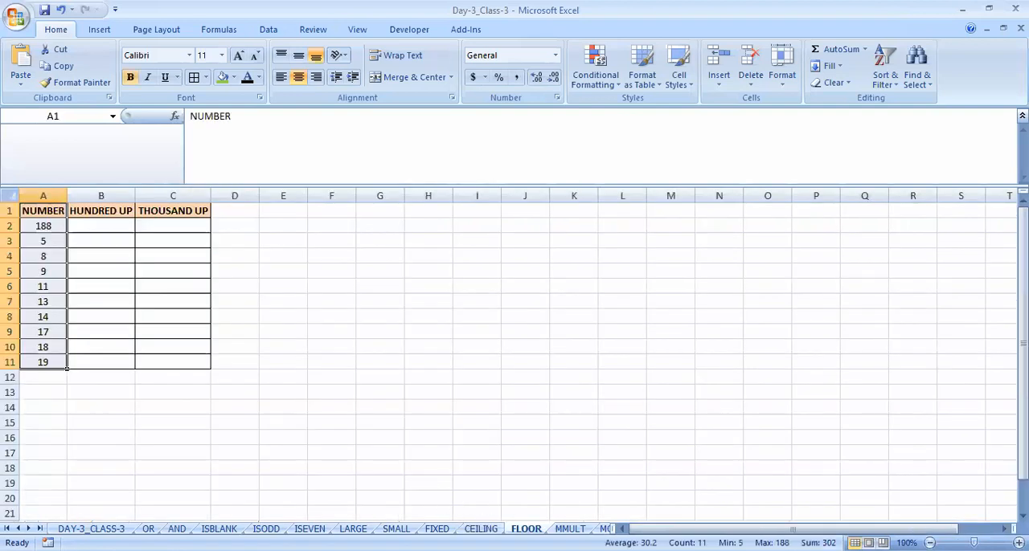
left_click(481, 529)
left_click(526, 529)
left_click(481, 529)
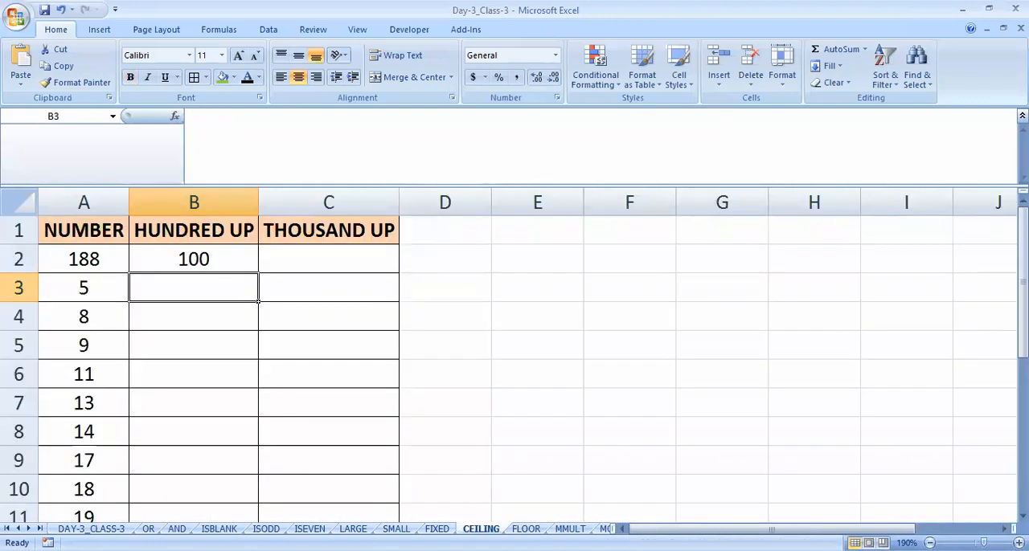
left_click(526, 529)
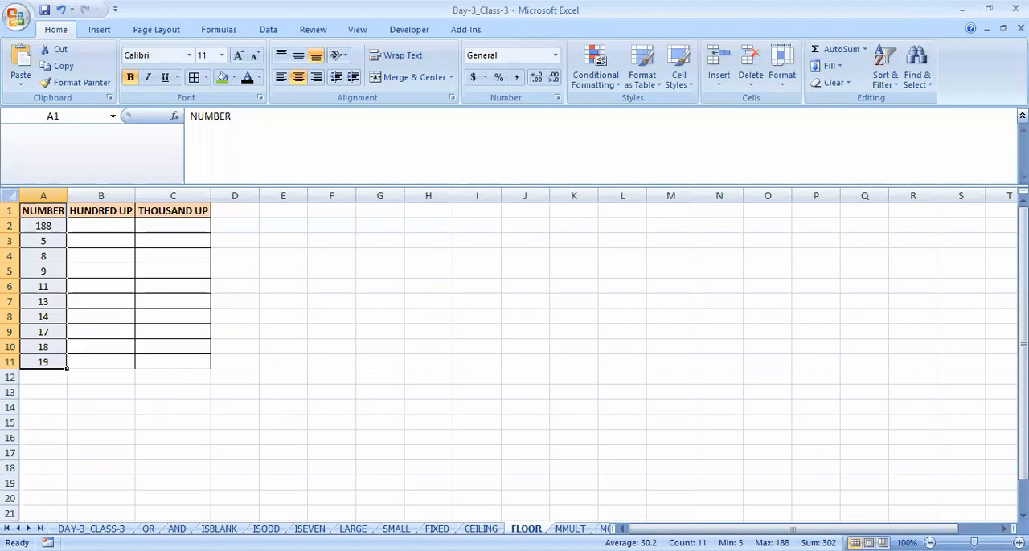
- Switch to the MMULT sheet and select cell D4, the first empty cell under the QTY heading
left_click(570, 529)
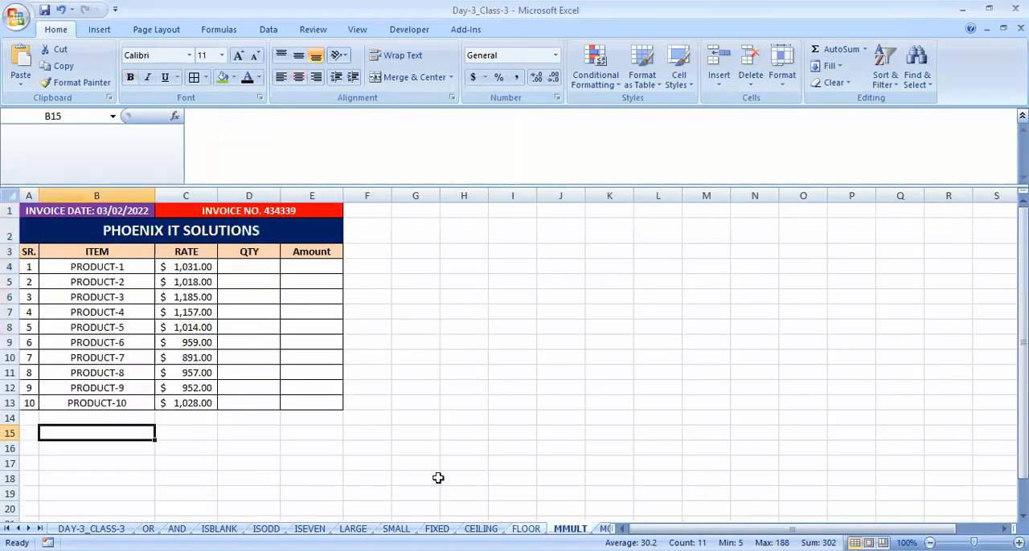
left_click(266, 356)
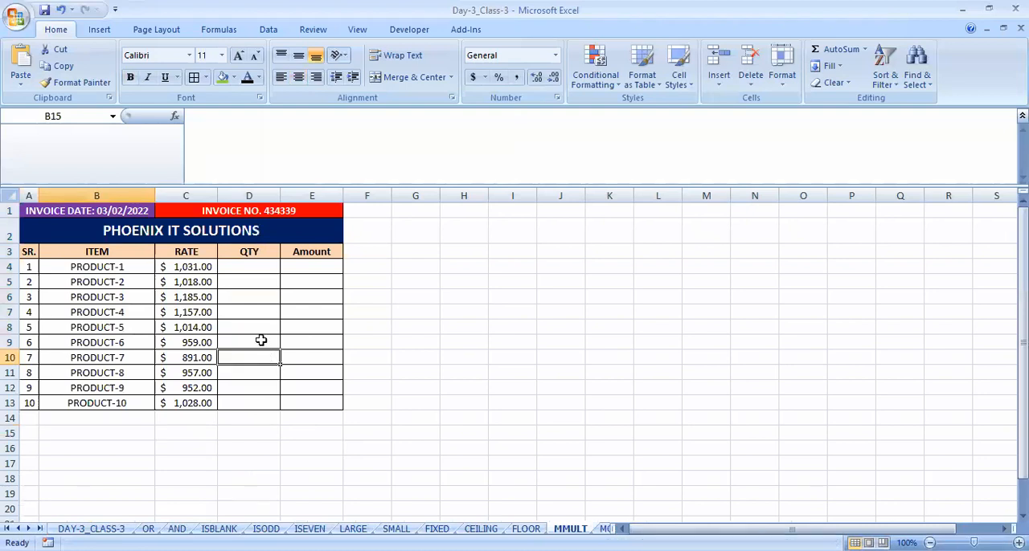
left_click(239, 299)
scroll(294, 319, "up", 3, "ctrl")
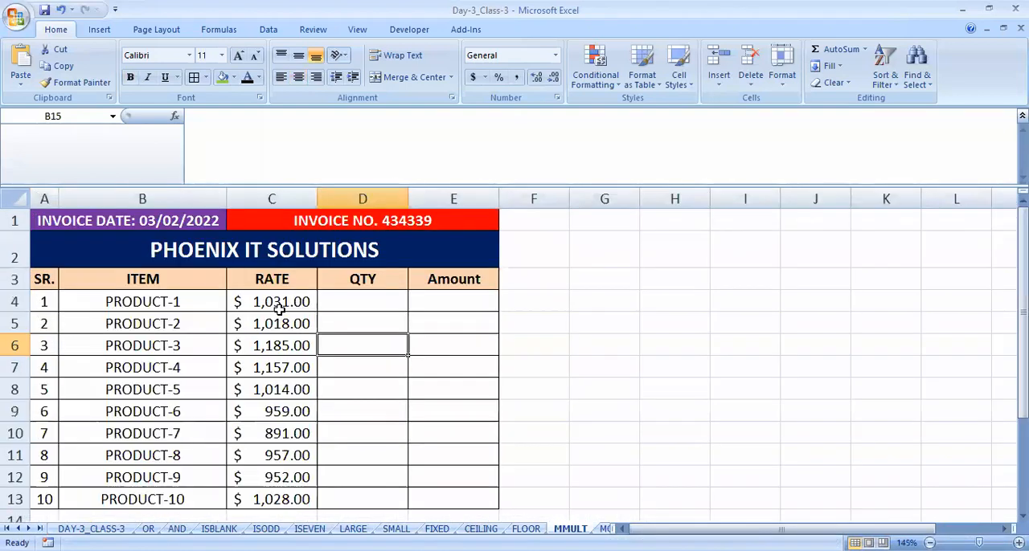
left_click(361, 304)
key("Up")
key("Down")
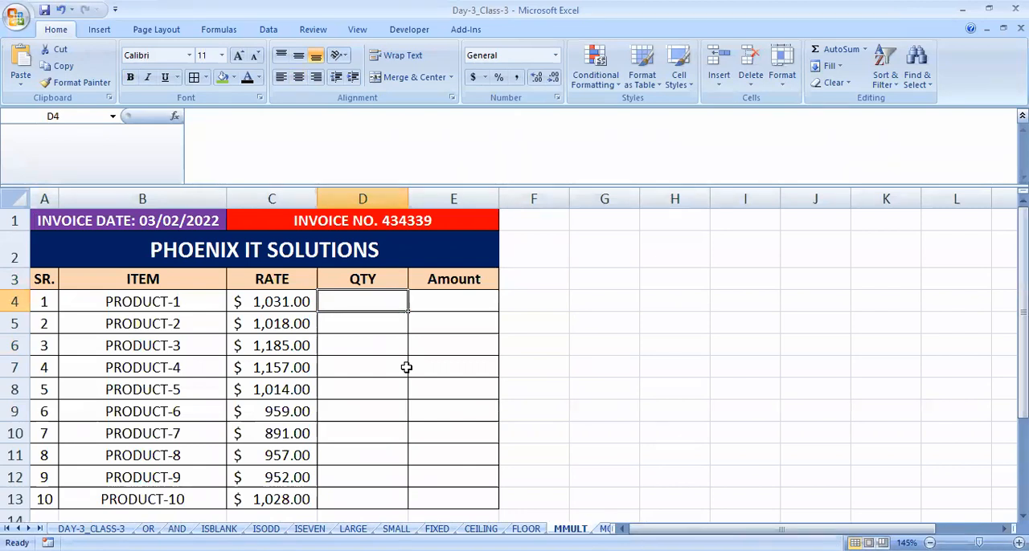
- Examine the invoice number heading and the PHOENIX IT SOLUTIONS title above the product table
key("Left")
key("Up")
key("Up")
key("Up")
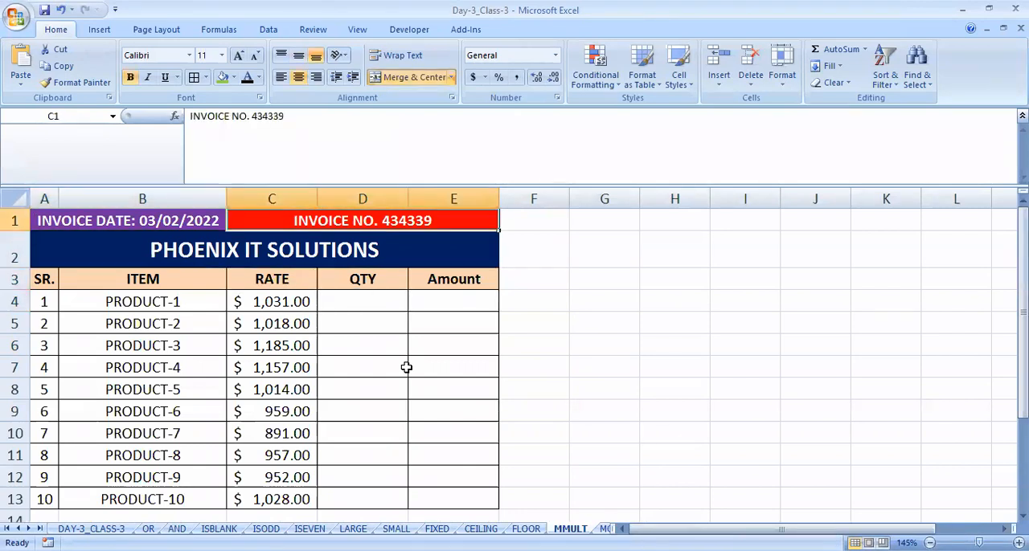
left_click(320, 256)
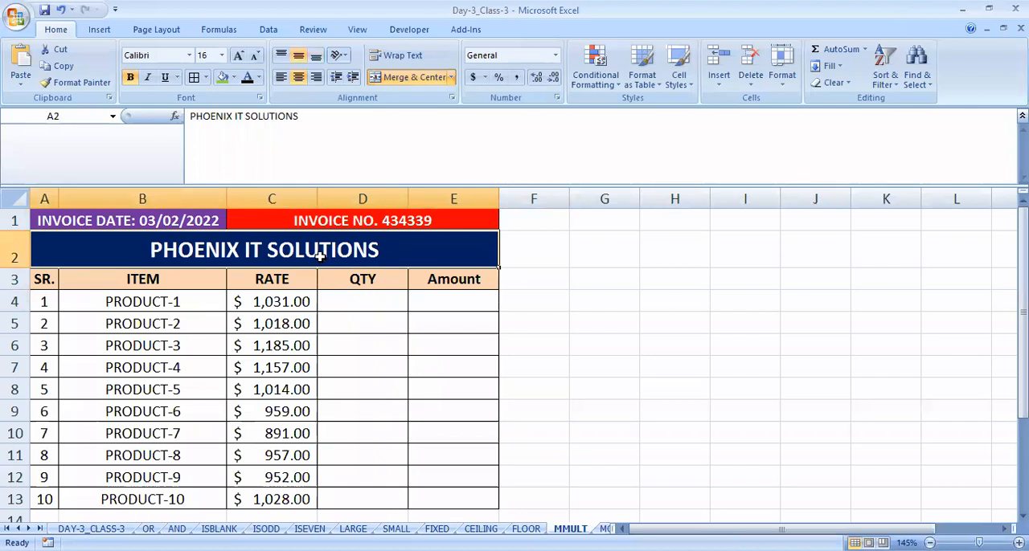
- Examine the product names in the ITEM column and the amounts in the RATE column of the invoice
left_click(241, 305)
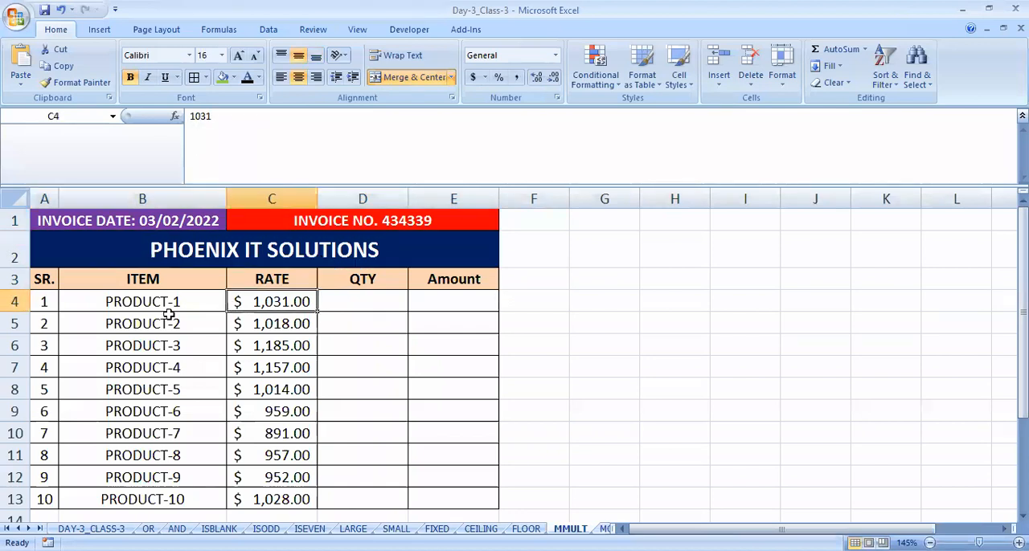
left_click(96, 322)
left_click(150, 299)
left_click(160, 369)
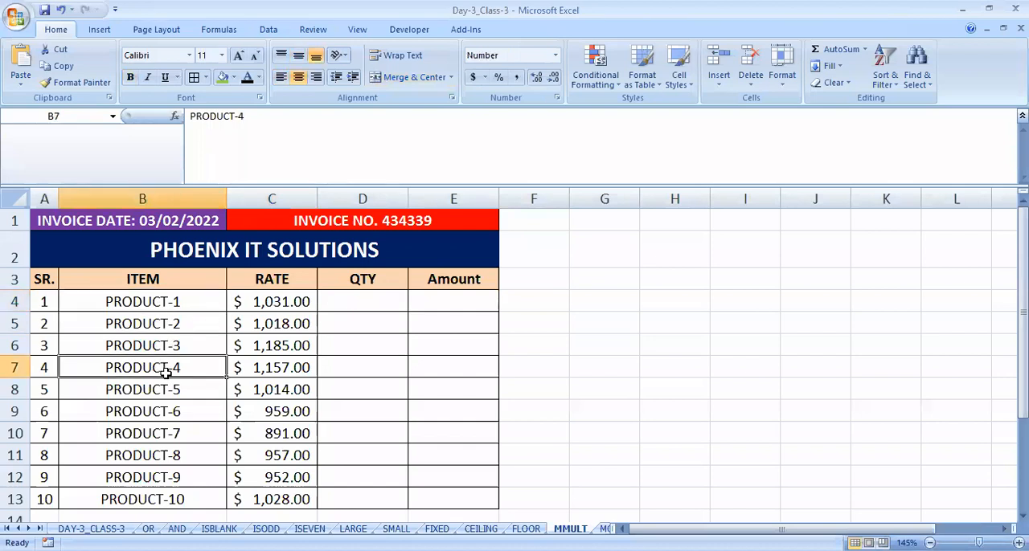
left_click_drag(142, 300, 207, 347)
scroll(209, 346, "up", 2)
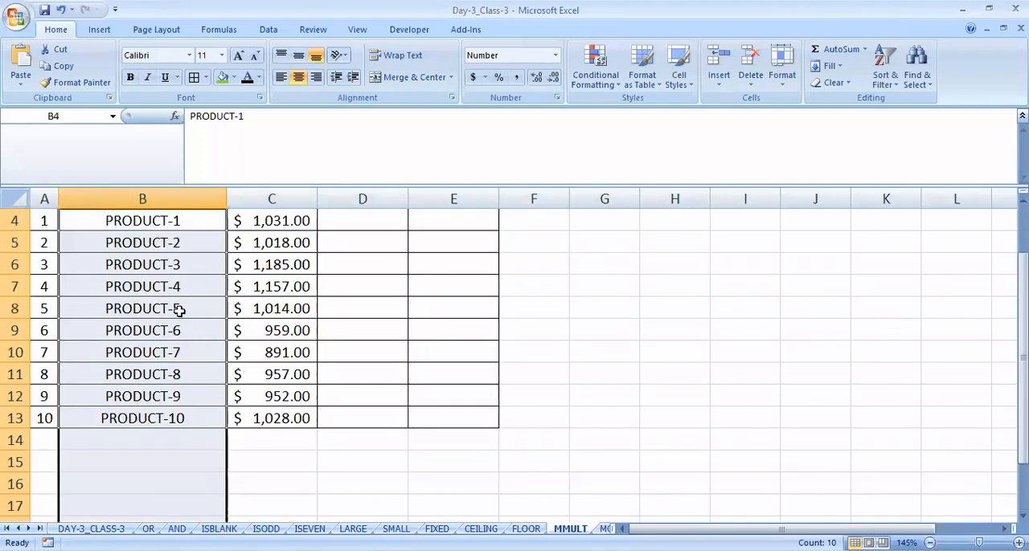
left_click(168, 288)
scroll(168, 292, "up", 1)
left_click(152, 302)
left_click_drag(153, 323, 294, 485)
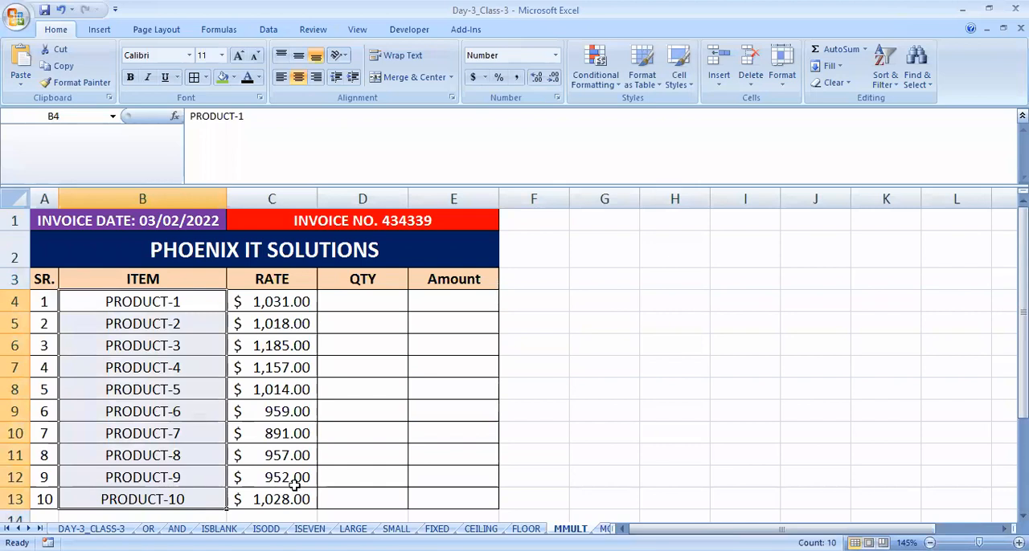
left_click(254, 300)
left_click_drag(253, 301, 274, 498)
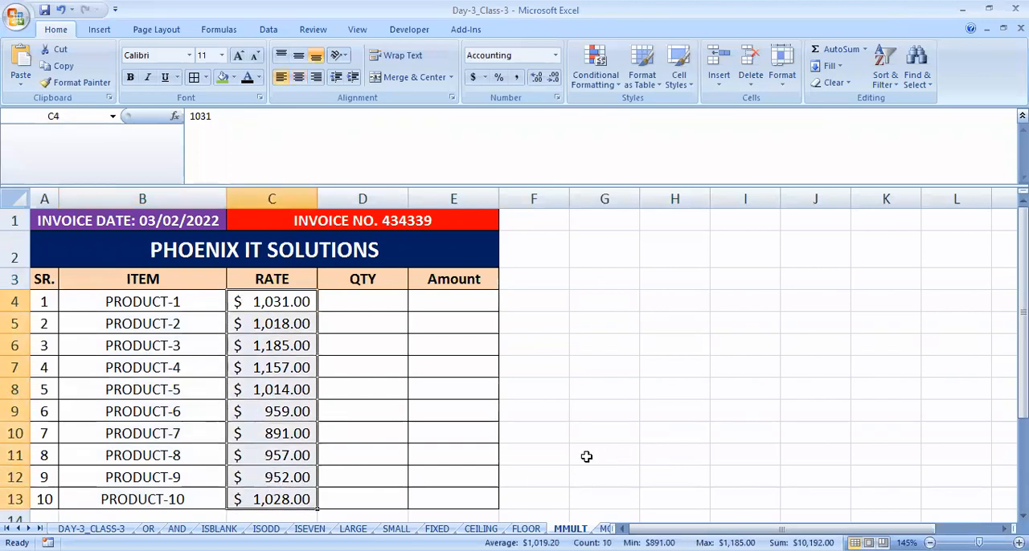
- Fill the QTY cells D4:D13 with =RANDBETWEEN(1,10) in one entry and clear them again
left_click(354, 296)
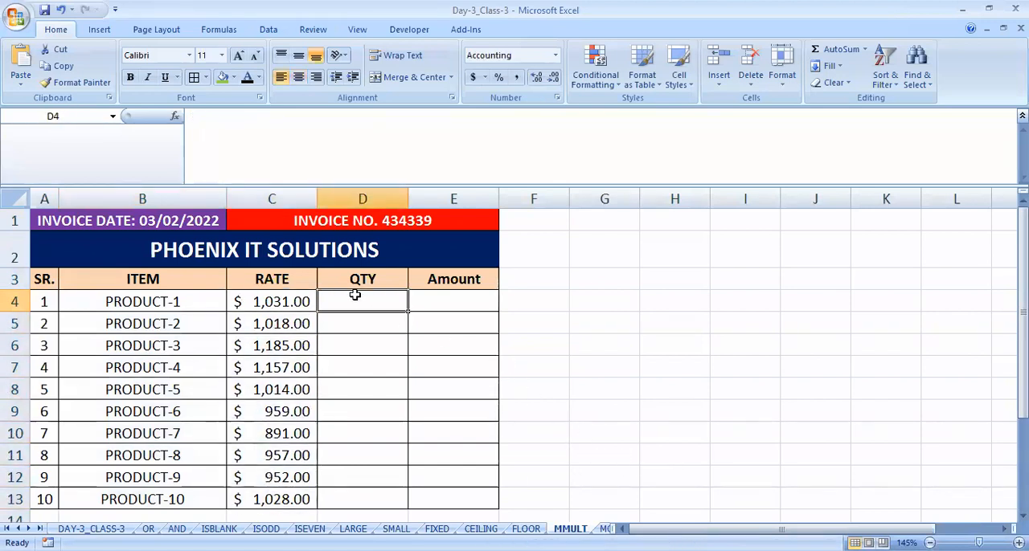
left_click_drag(354, 296, 374, 487)
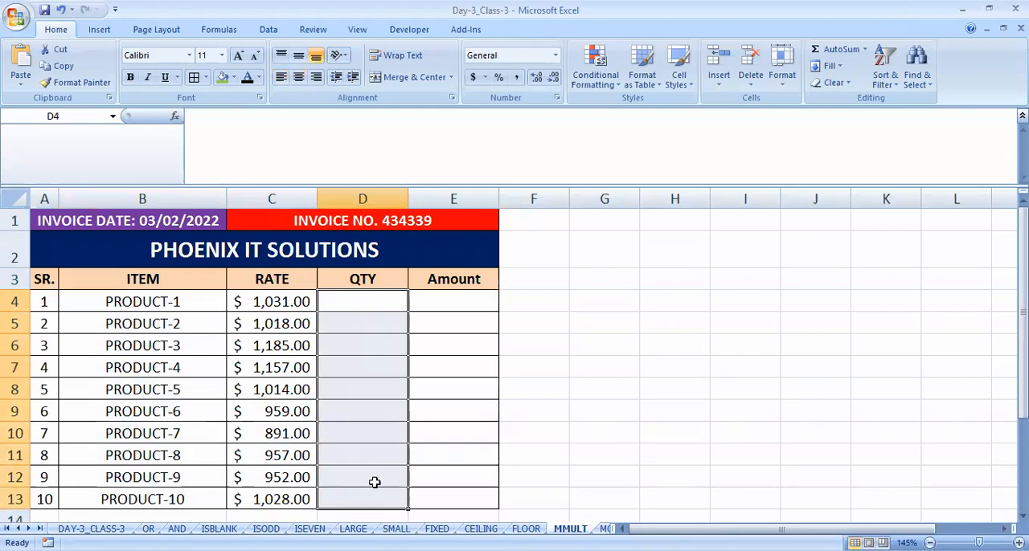
left_click(289, 406)
left_click(336, 304)
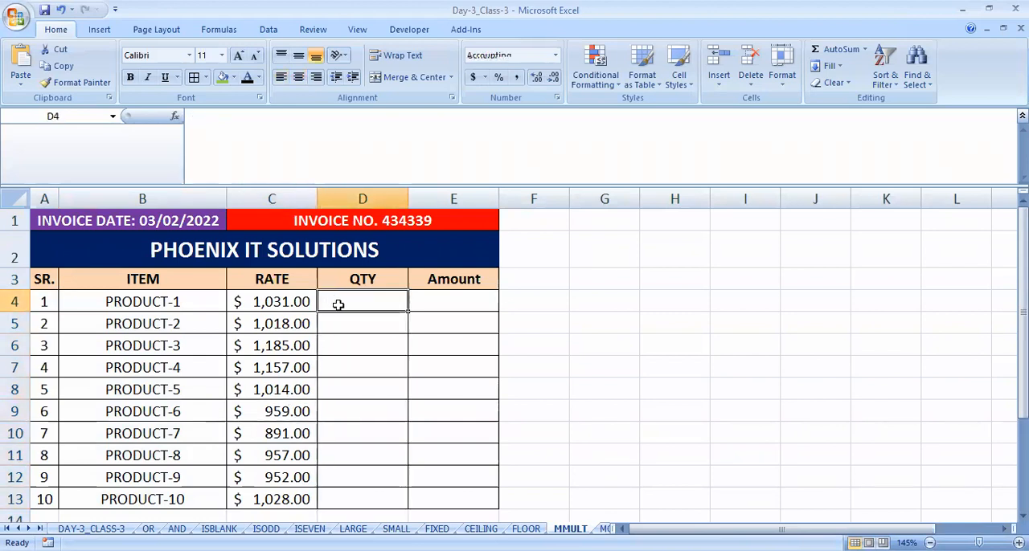
left_click(455, 341)
left_click_drag(337, 301, 345, 499)
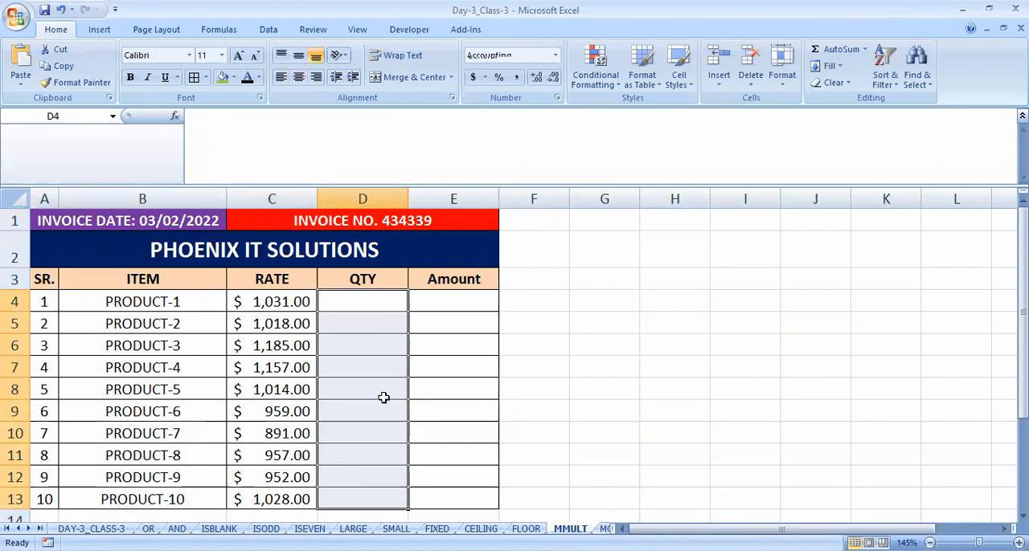
type("=")
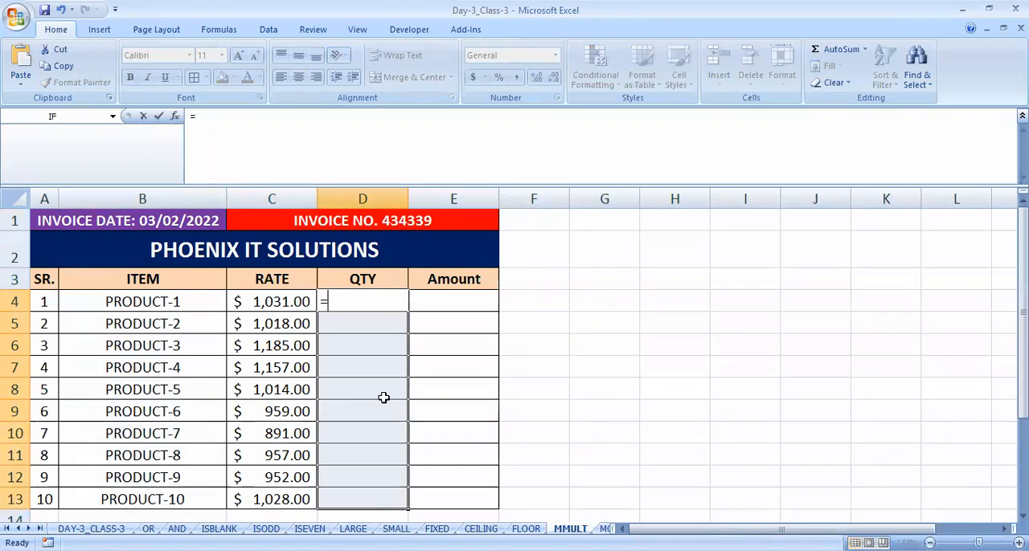
type("RANDBETWEEN(")
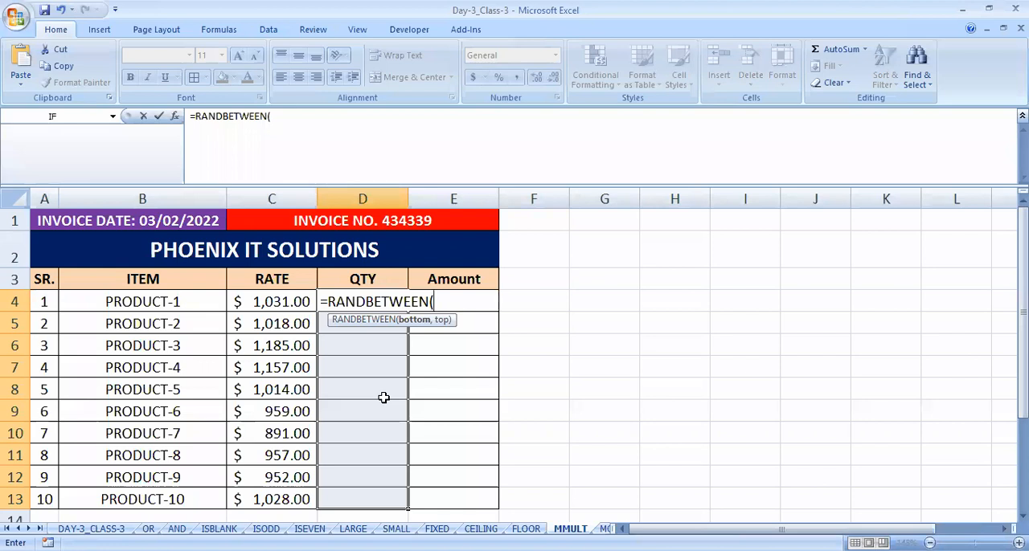
type("1,10)")
key("ctrl+Return")
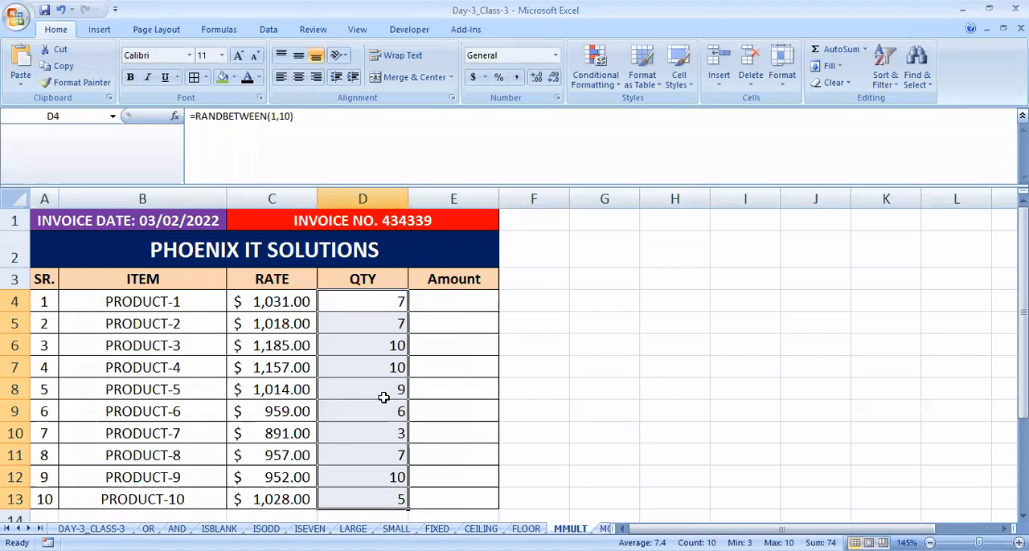
key("Delete")
- Enter =RANDBETWEEN(1,10) in all QTY cells D4:D13 at once
key("F2")
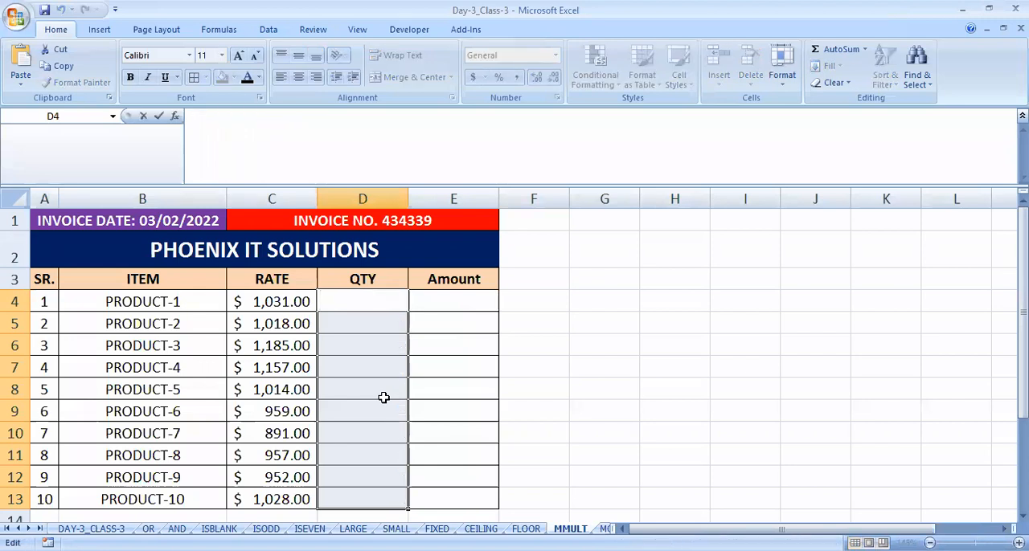
type("=")
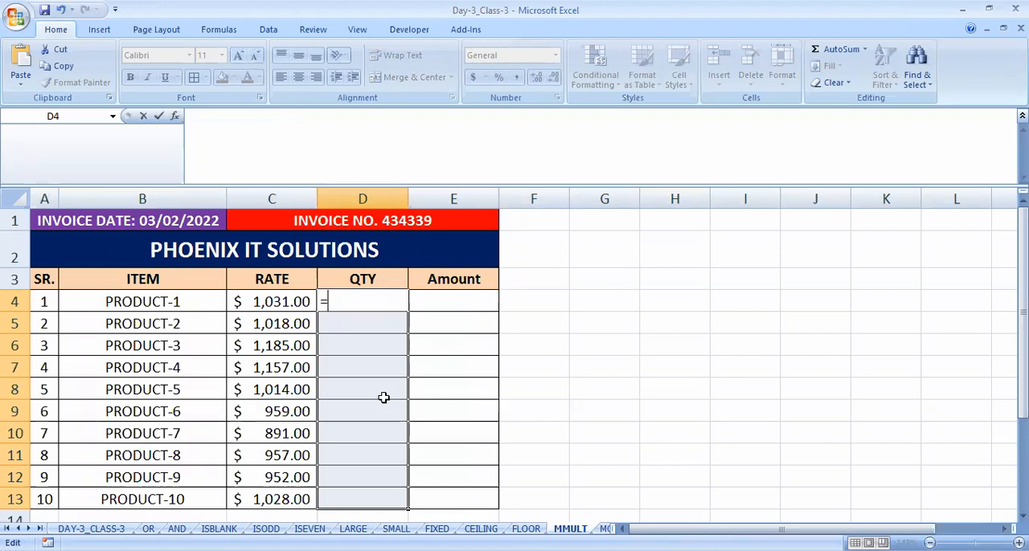
type("RANDBETWEEN")
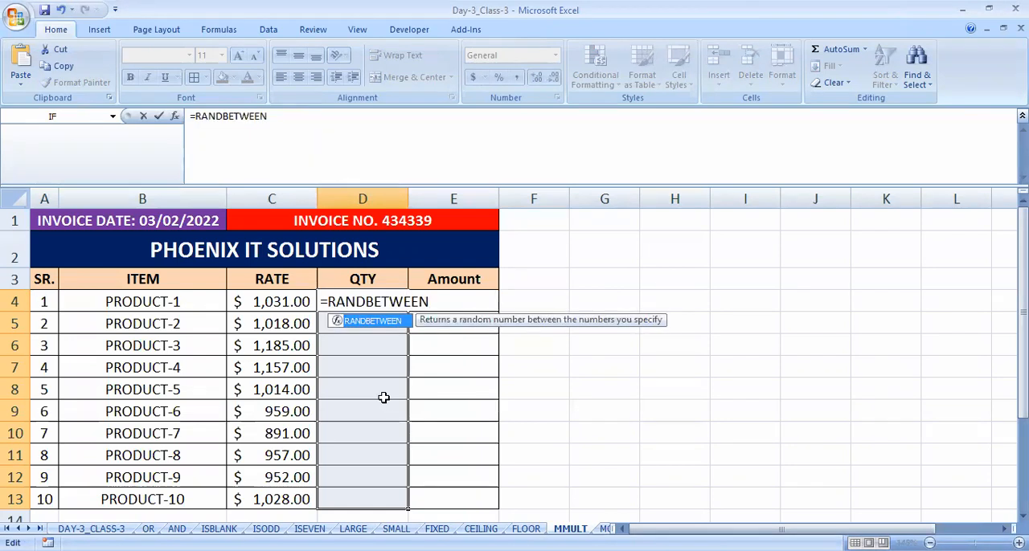
type("(1,100")
key("BackSpace")
type(")")
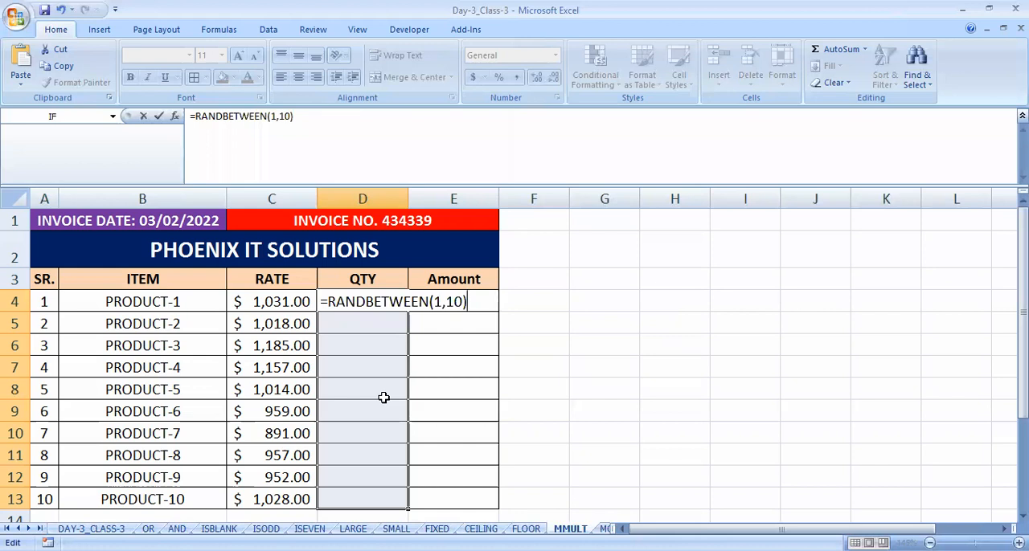
key("ctrl+Return")
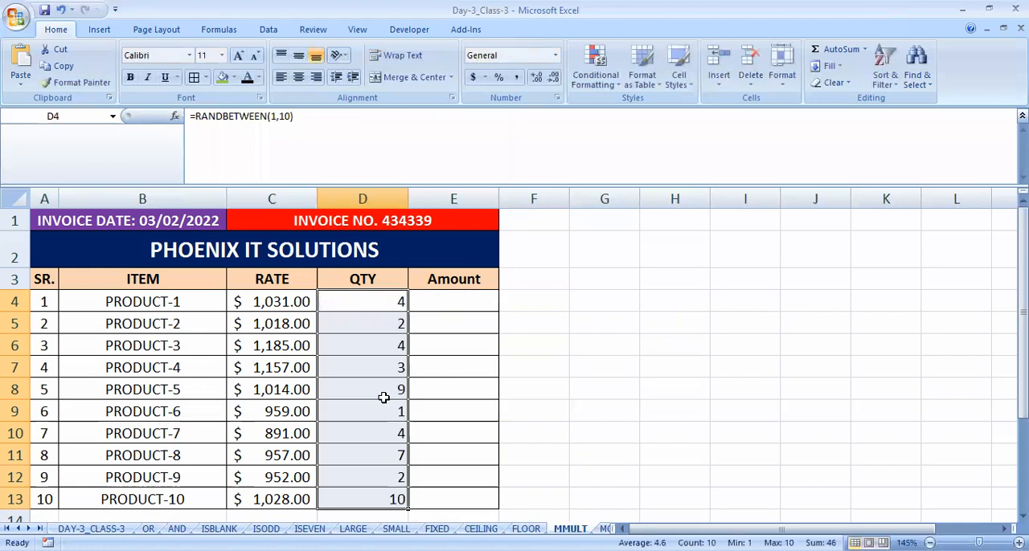
- Centre the QTY cells and replace their formulas with fixed results by pasting values and number formats over them
key("ctrl+e")
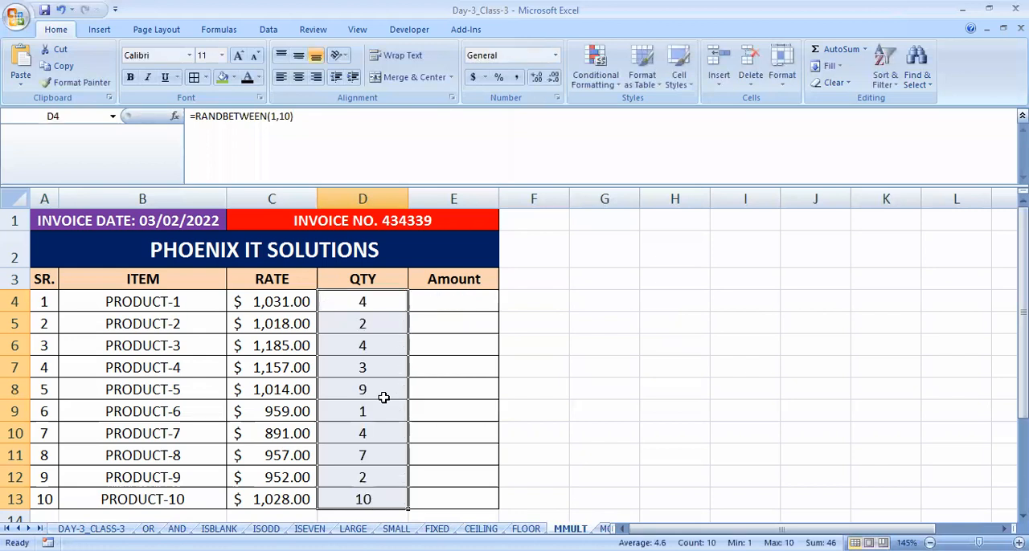
key("ctrl+c")
key("ctrl+alt+v")
key("u")
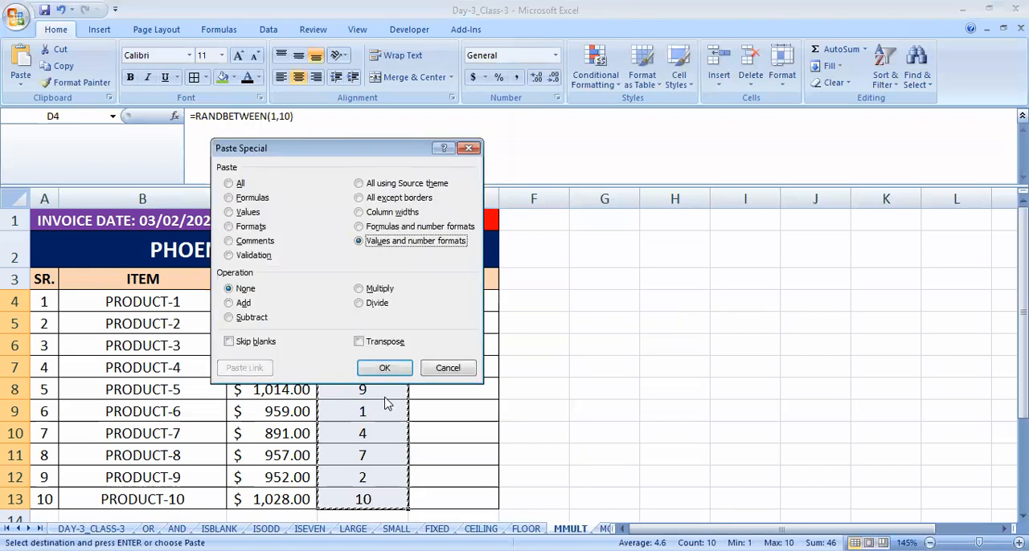
key("Return")
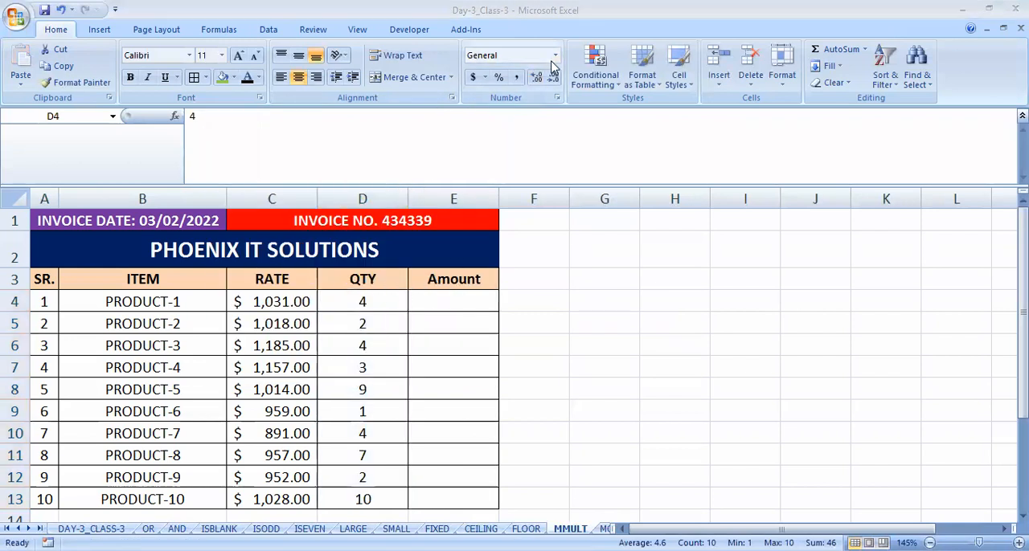
left_click(351, 297)
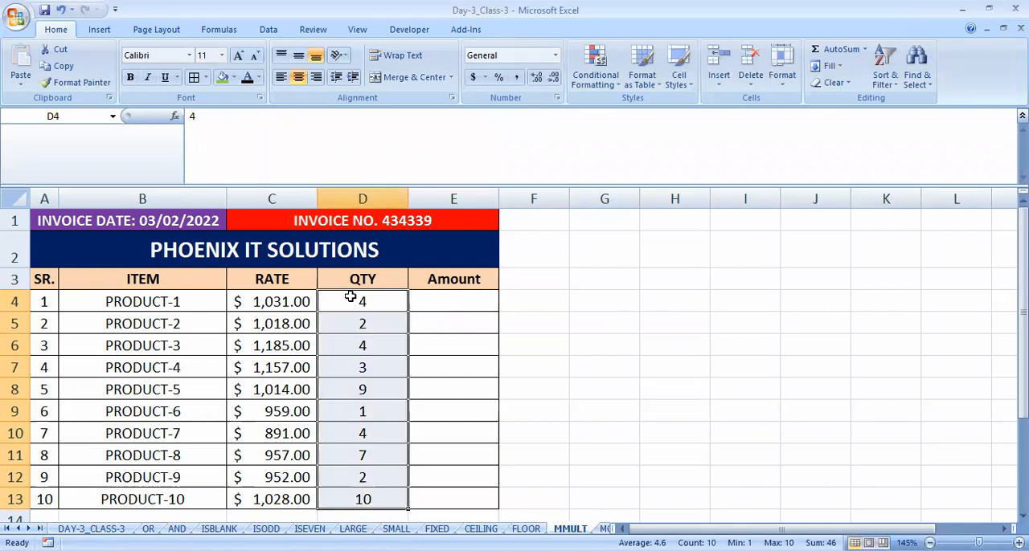
right_click(350, 297)
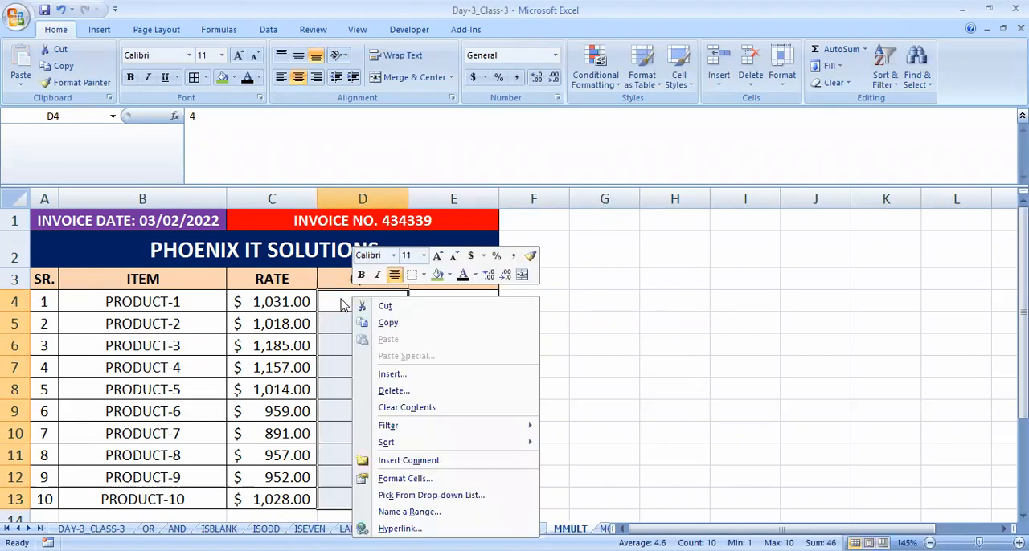
left_click(483, 258)
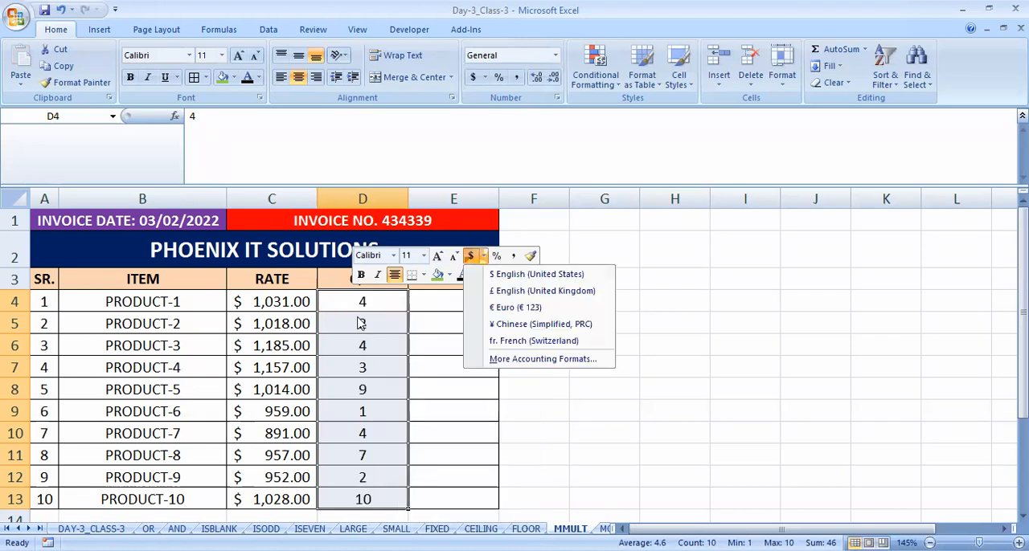
left_click(359, 319)
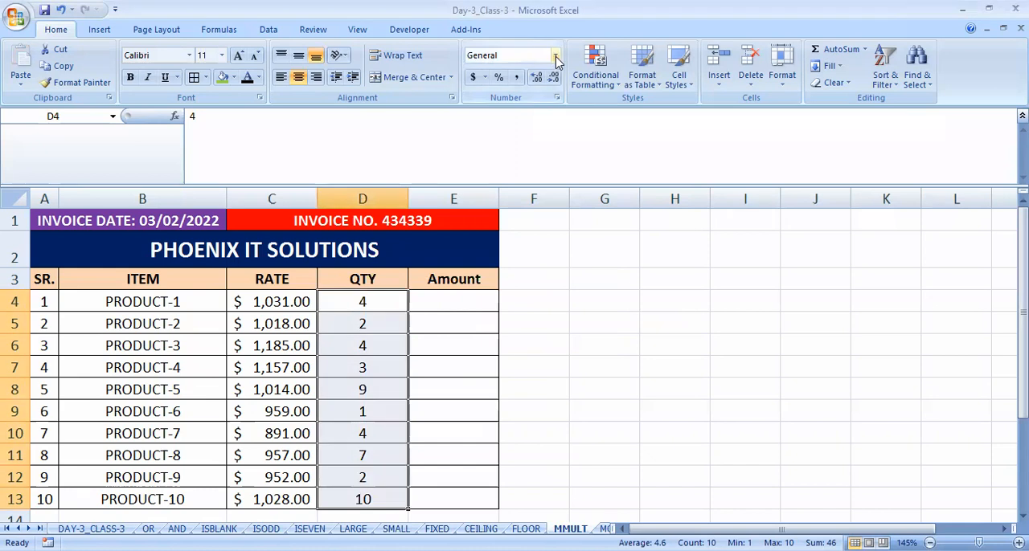
- Format the quantities in D4:D13 as Number with no decimal places
left_click(554, 54)
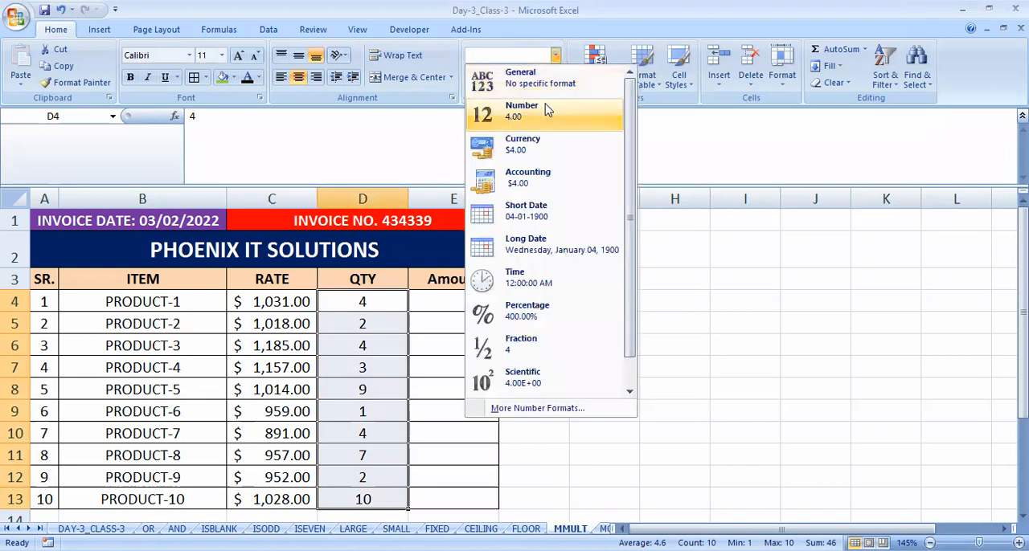
left_click(547, 109)
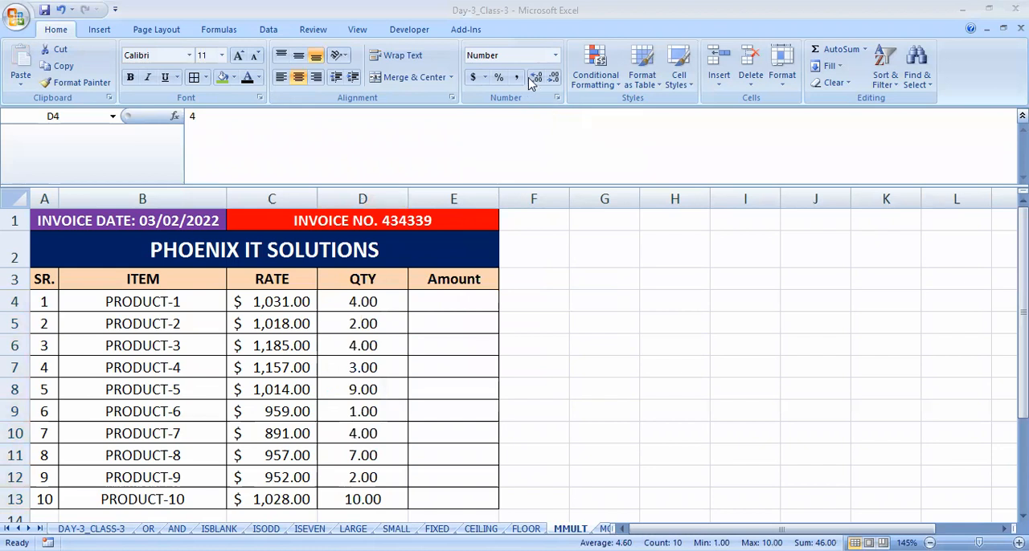
left_click(535, 78)
left_click(553, 78)
left_click(553, 78)
left_click(553, 77)
- Compare the RATE and QTY values of the first product rows to see which cells are multiplied
left_click(457, 300)
left_click(394, 300)
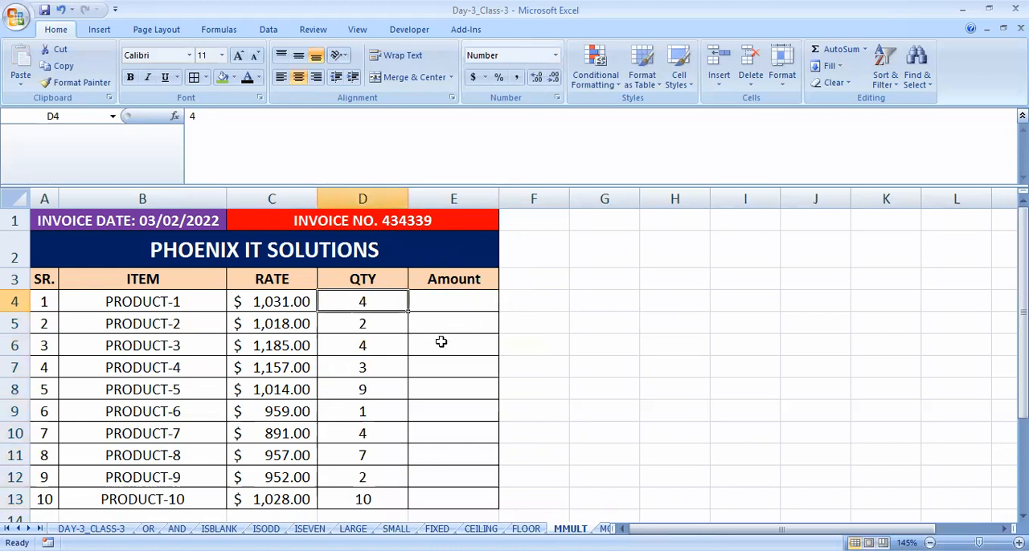
key("Down")
key("Up")
key("Down")
key("Up")
key("Down")
key("Down")
key("Up")
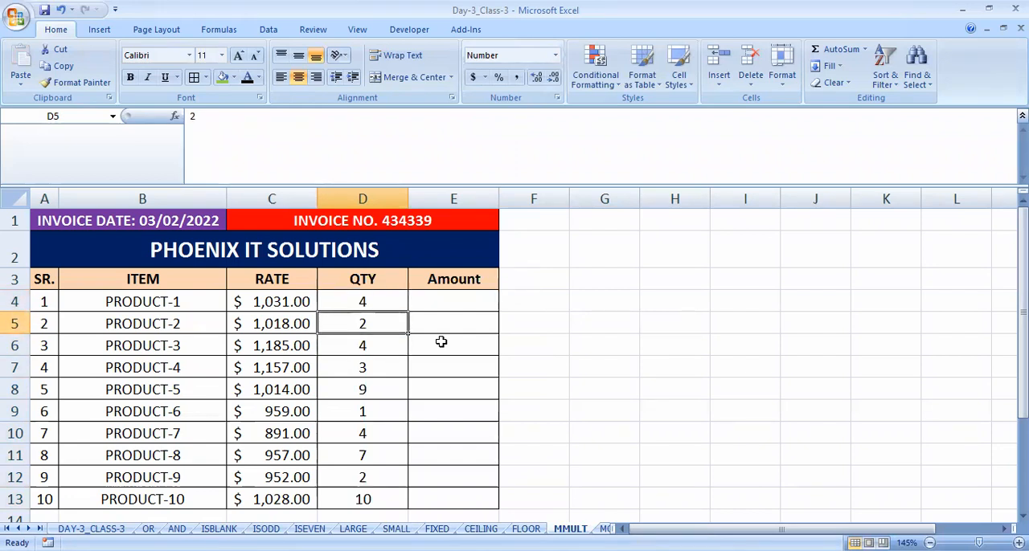
key("Up")
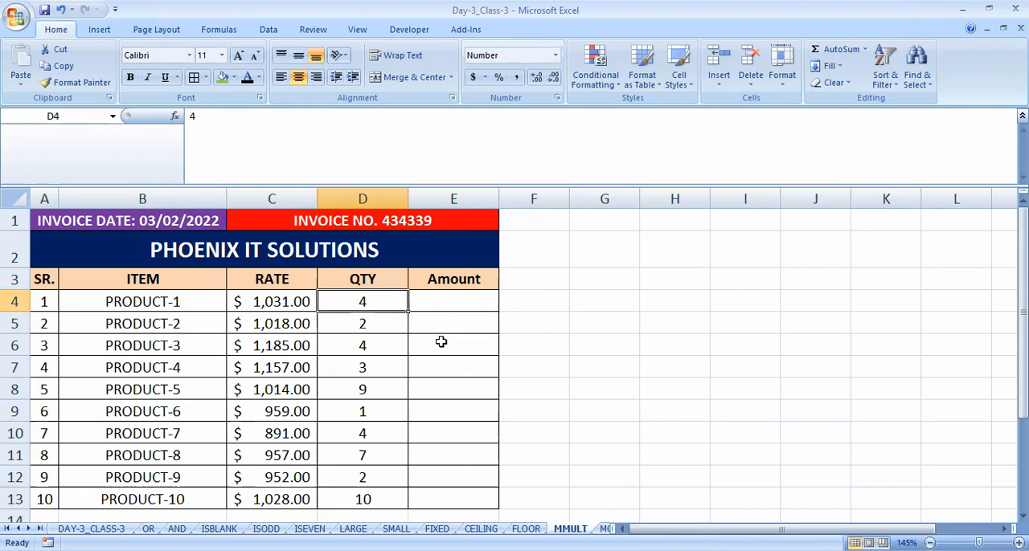
key("Left")
key("Left")
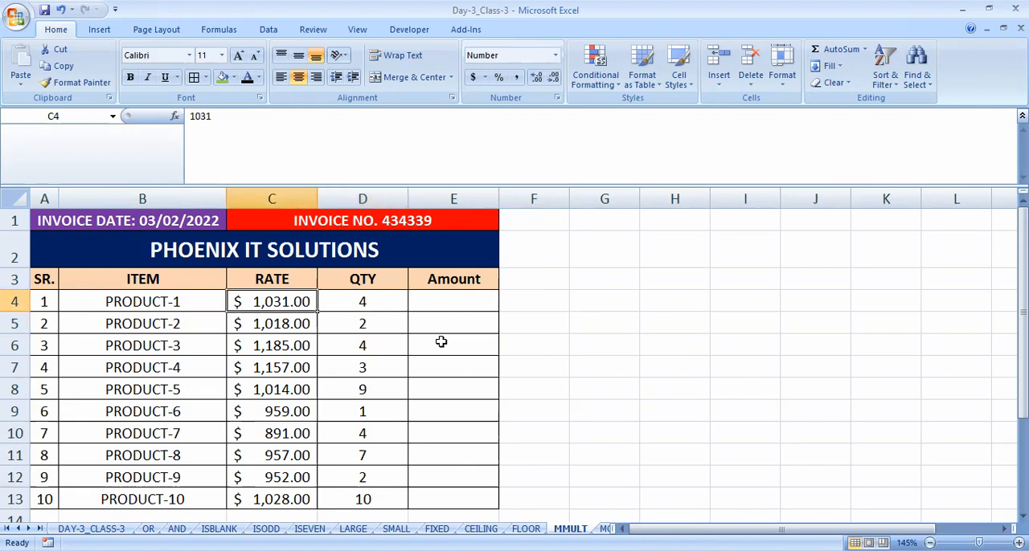
key("Right")
key("Down")
key("Down")
key("Down")
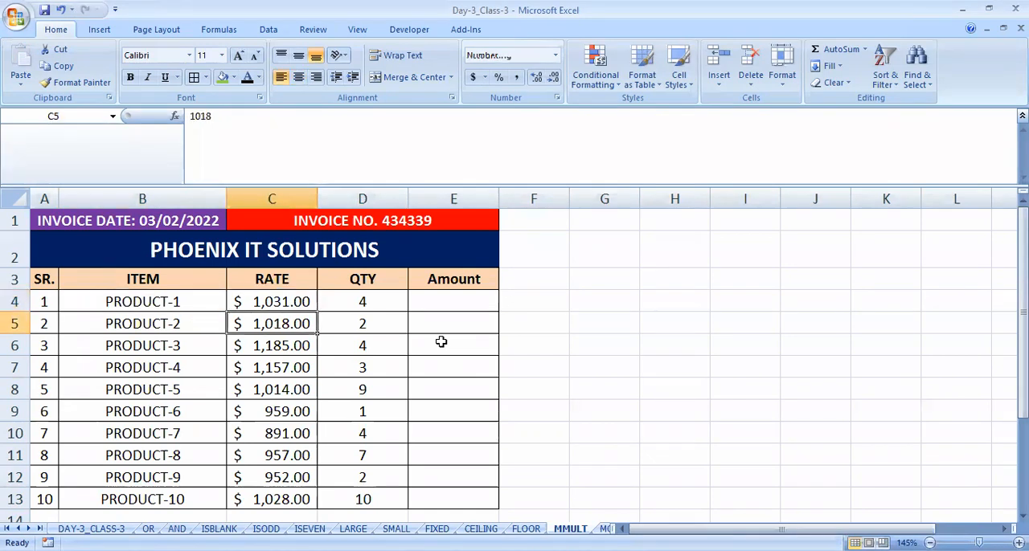
key("Up")
key("Up")
key("Up")
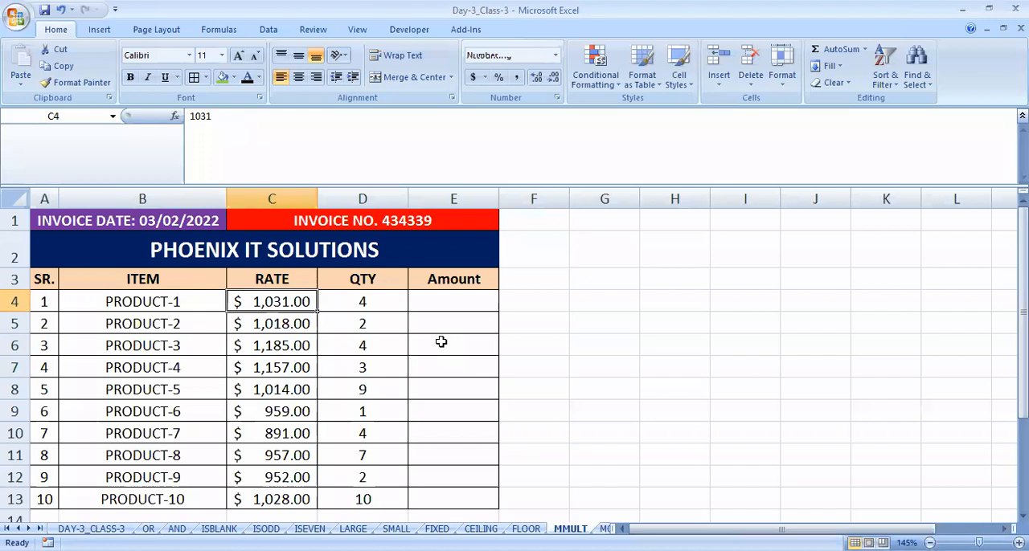
key("Right")
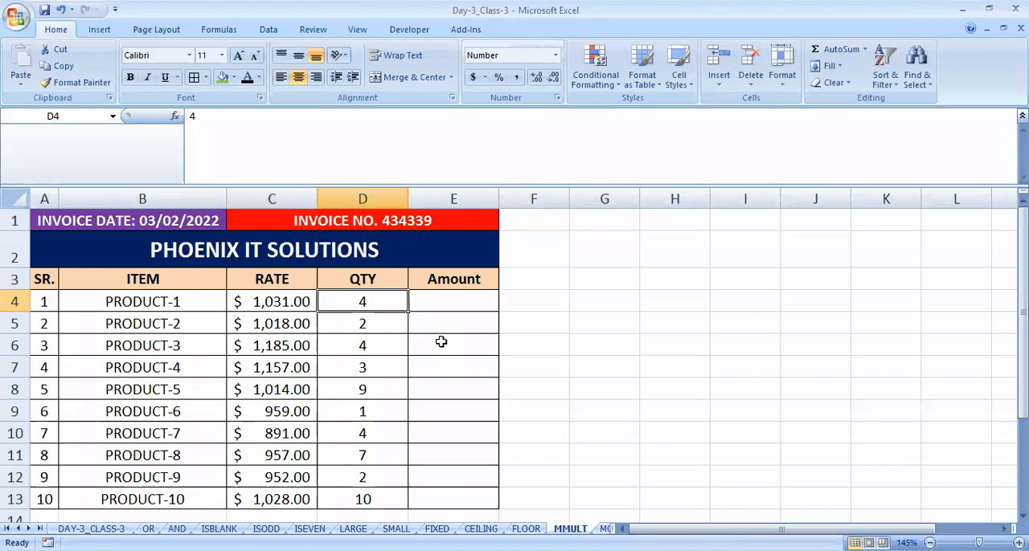
key("Left")
key("Left")
- Calculate the Amount of every product by entering =C4*D4 in E4 and filling it down to E13
key("Right")
key("Right")
key("Right")
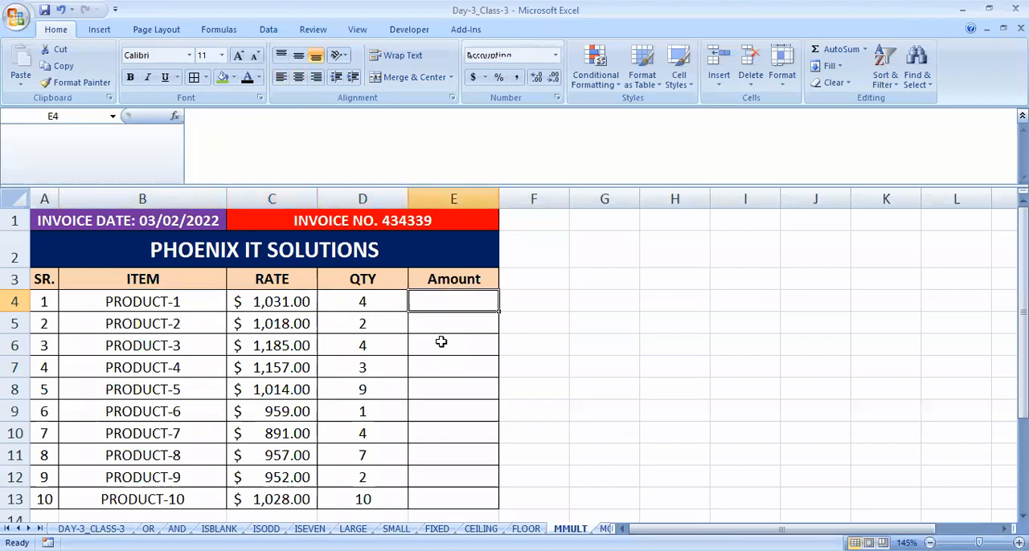
type("=")
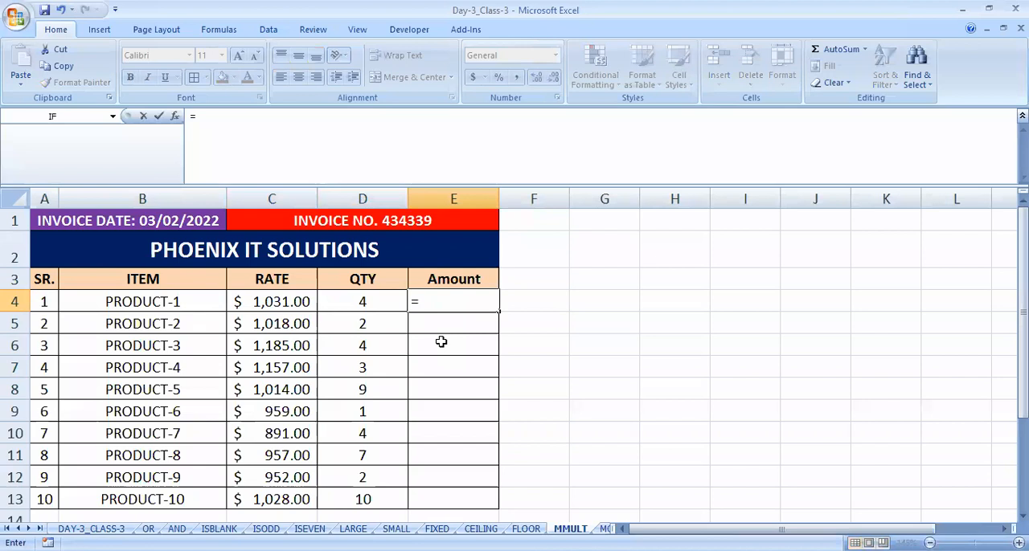
key("Left")
key("Left")
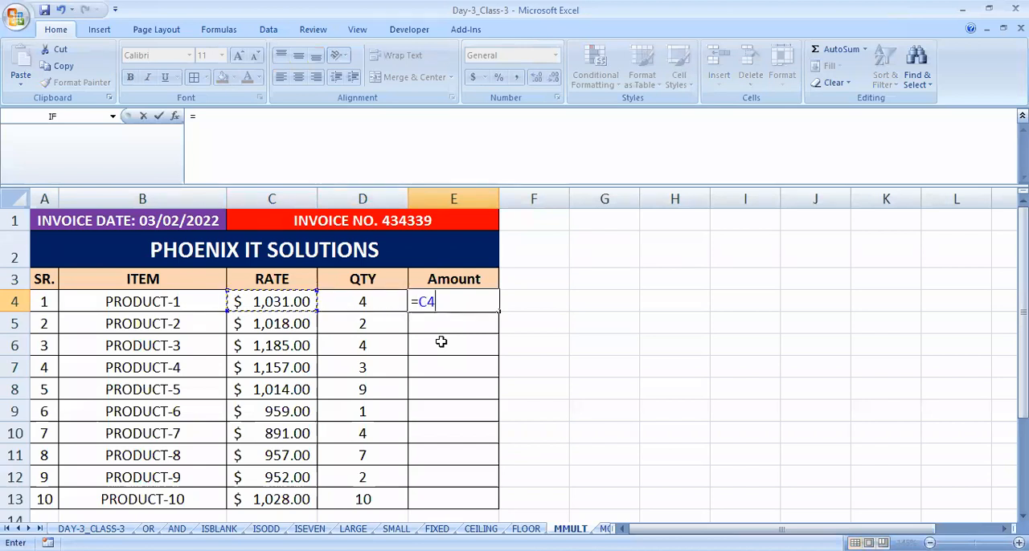
type("*")
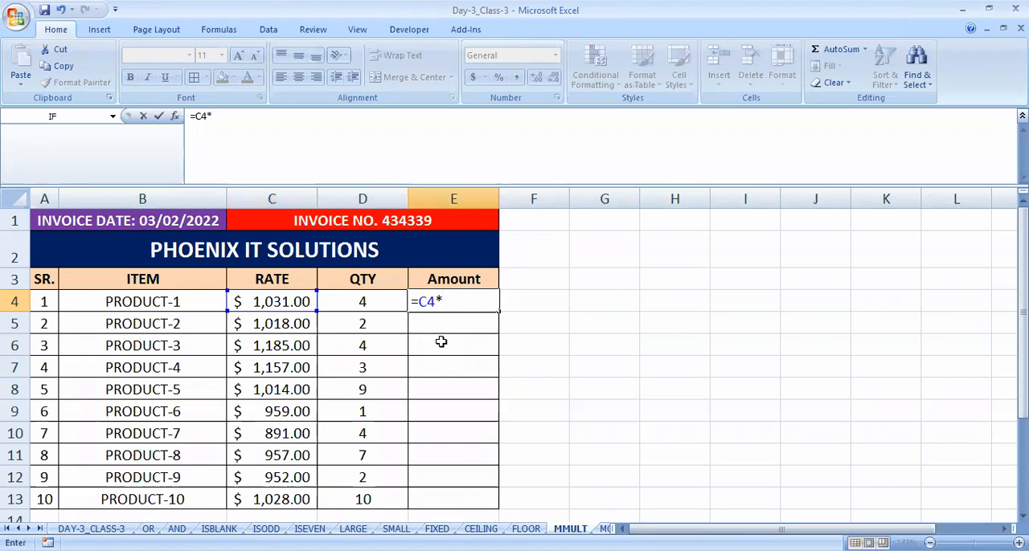
left_click(338, 307)
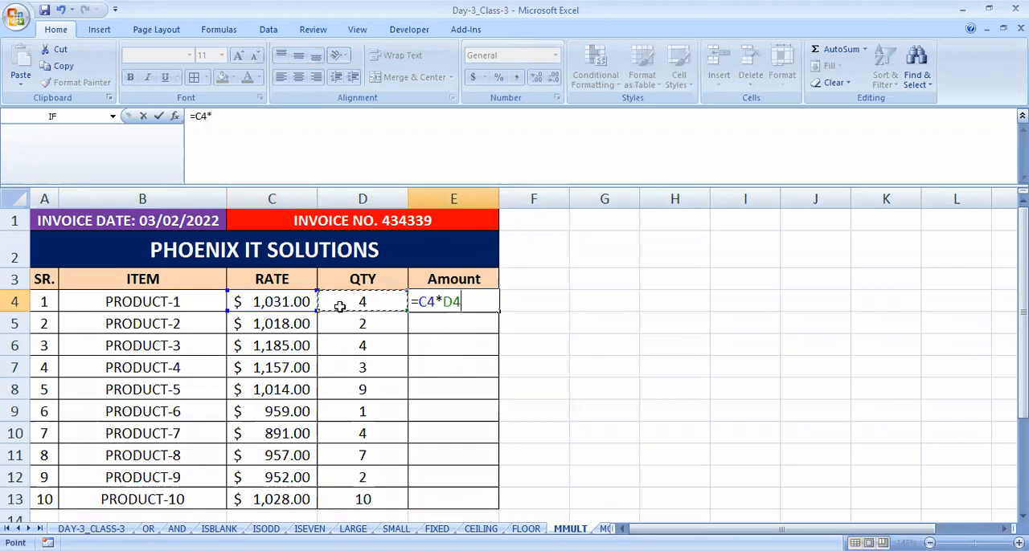
key("Return")
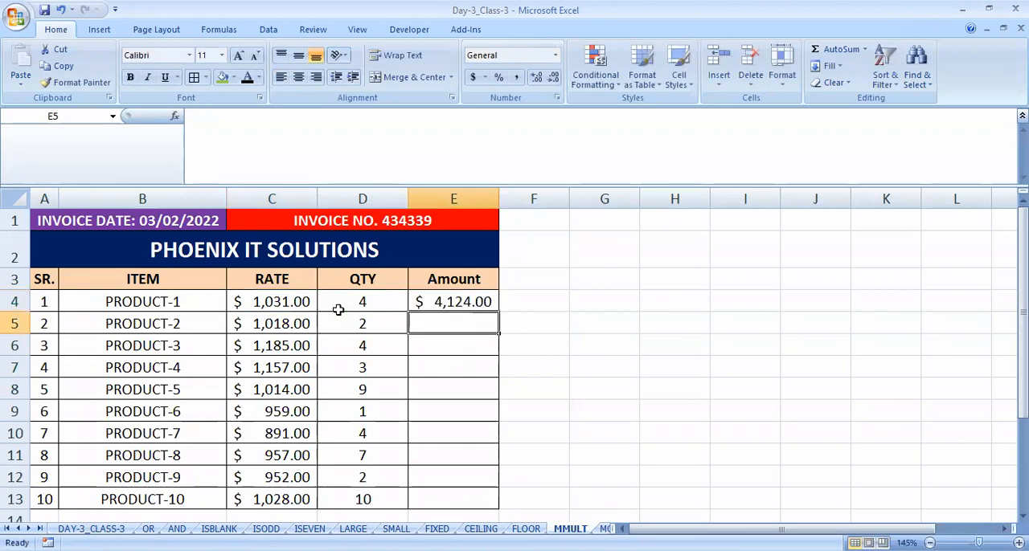
key("Up")
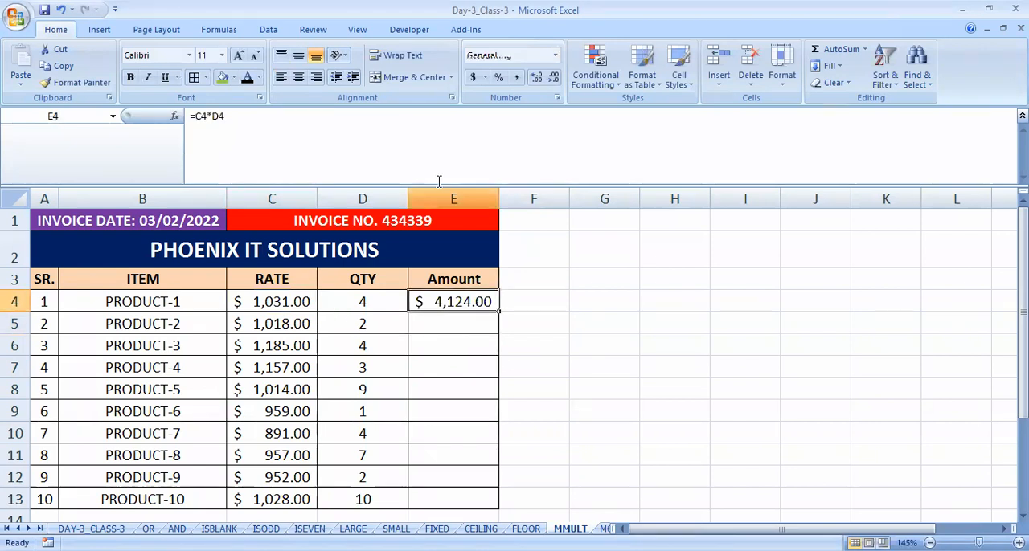
left_click_drag(496, 314, 492, 494)
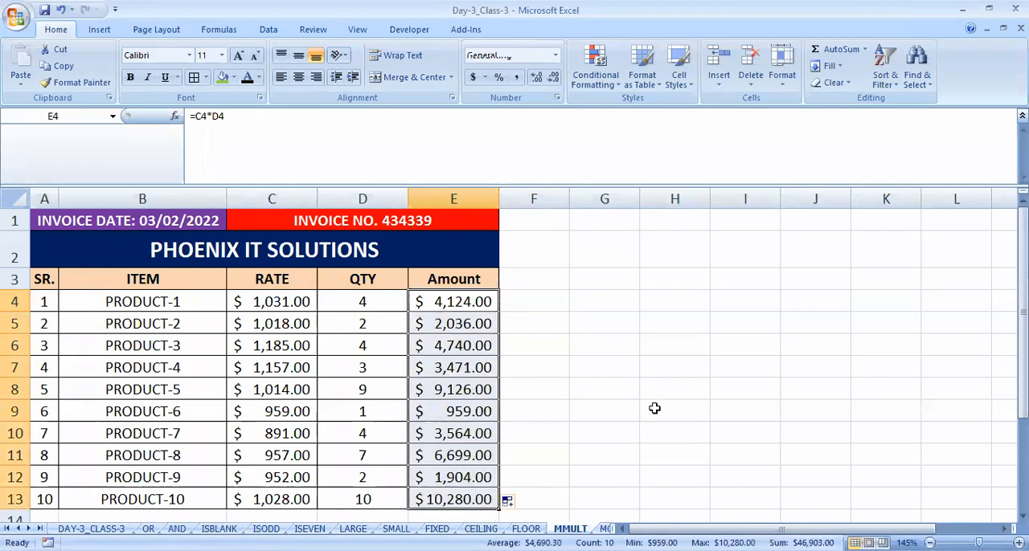
- Total the product amounts in E14 with =SUM(E4:E13)
scroll(655, 410, "down", 1)
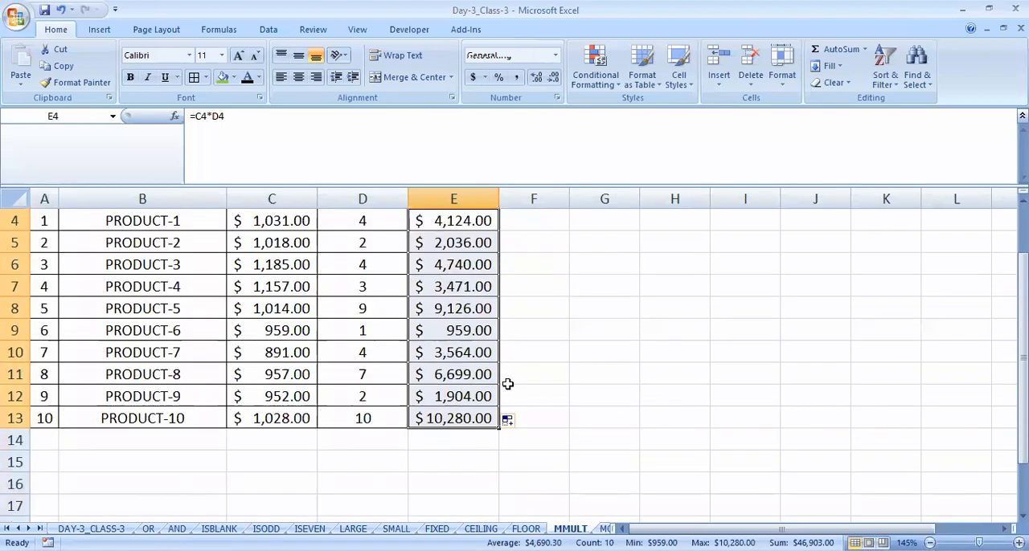
left_click(362, 328)
left_click(468, 439)
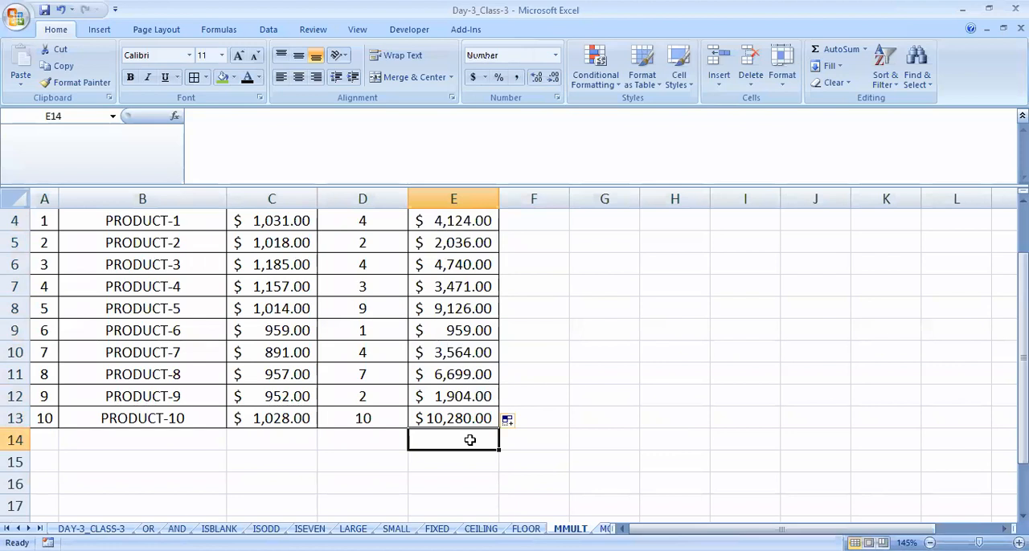
type("=")
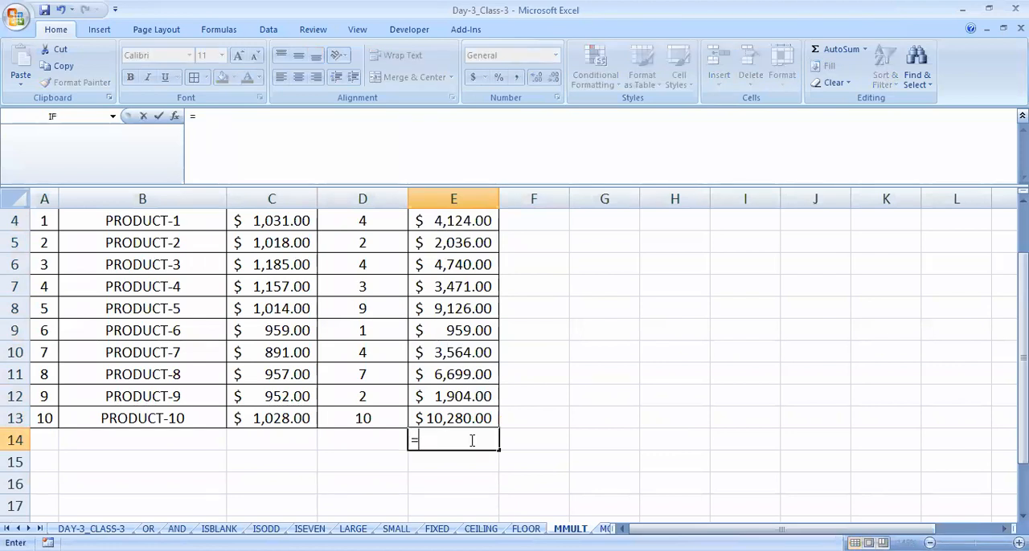
key("Escape")
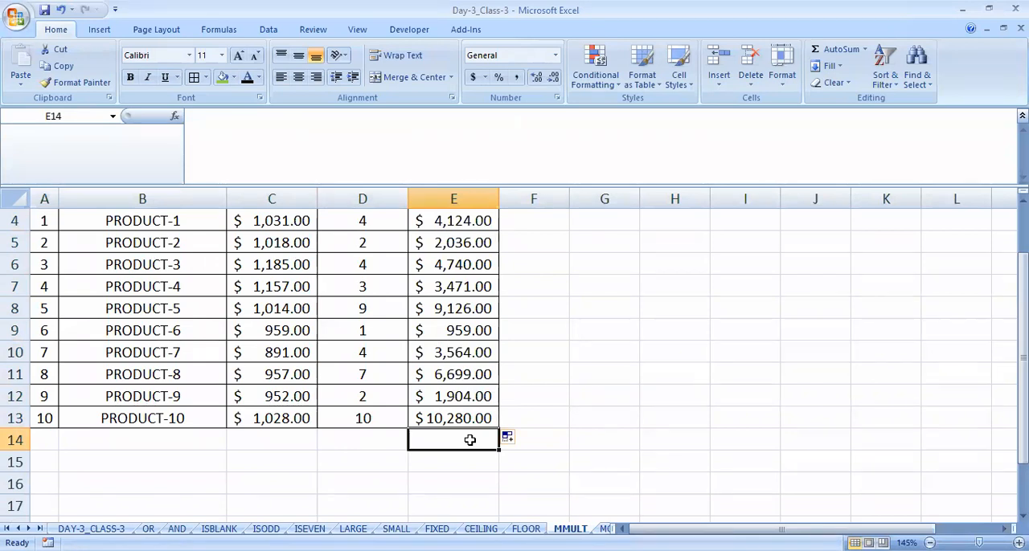
key("alt+equal")
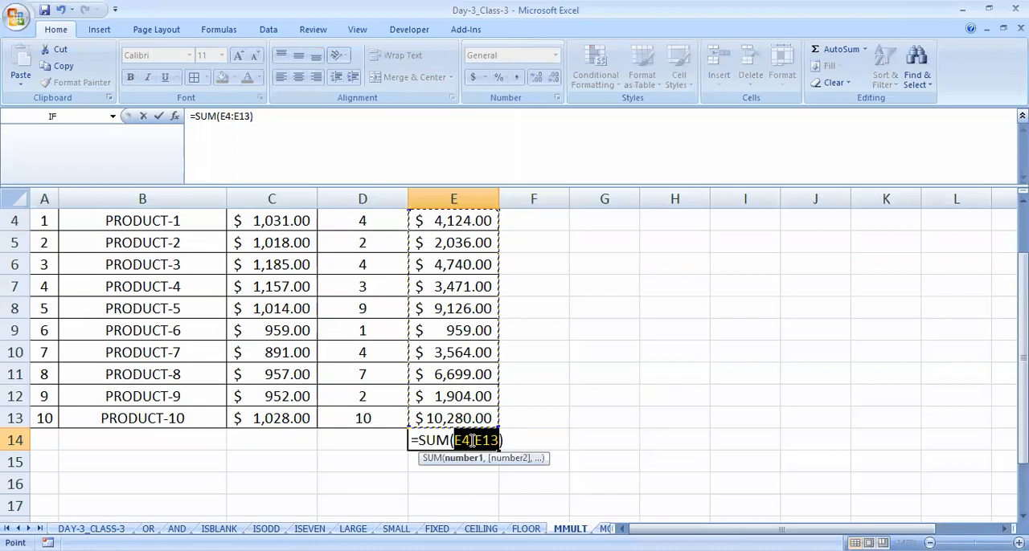
key("Return")
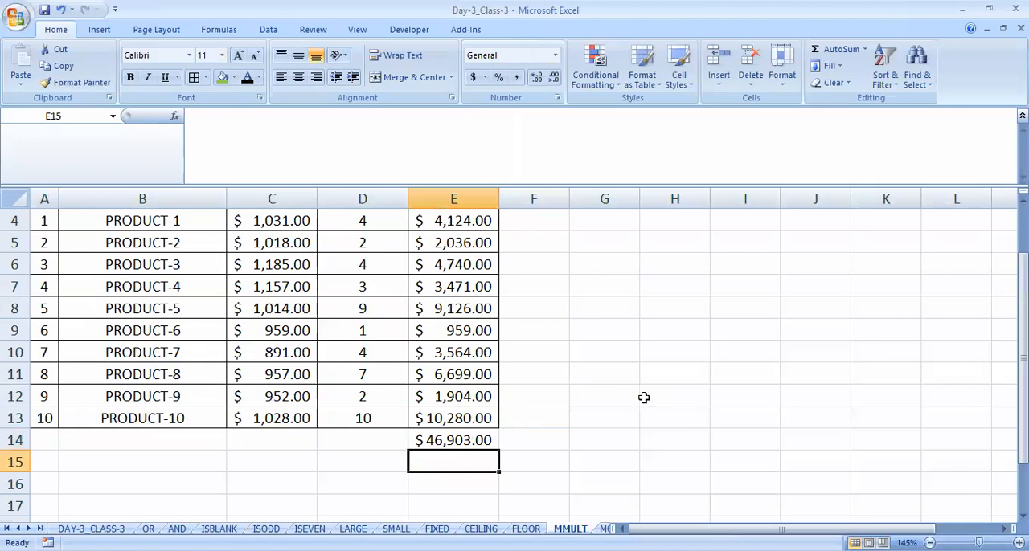
- Review how the first product's RATE and QTY give its Amount and how the amounts add up in E14
left_click(476, 442)
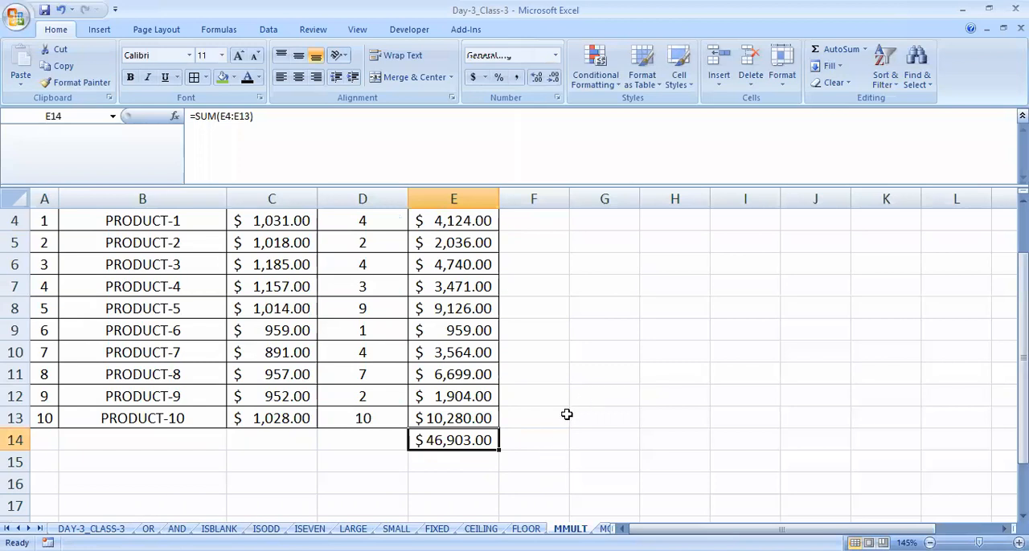
scroll(567, 415, "up", 1)
left_click(264, 305)
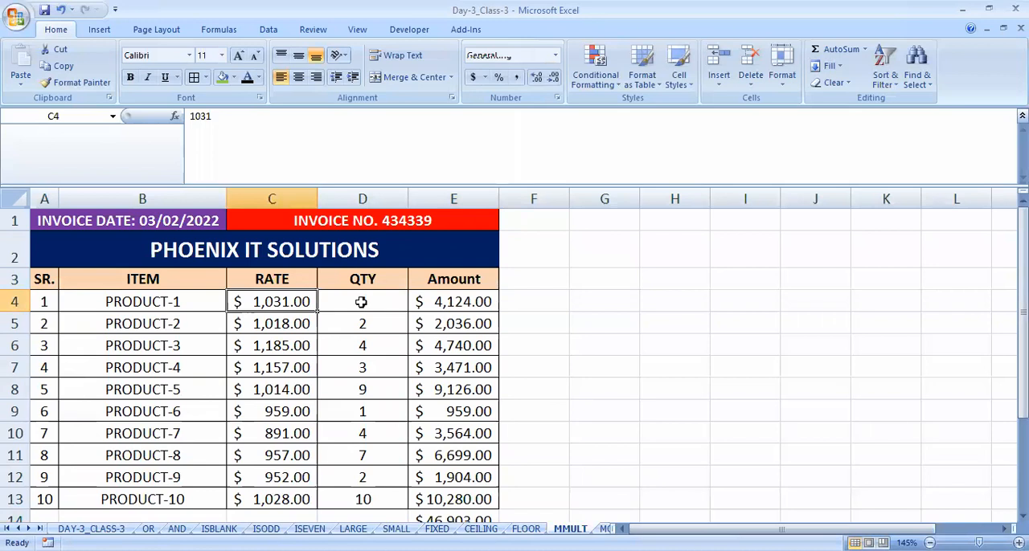
left_click(361, 302)
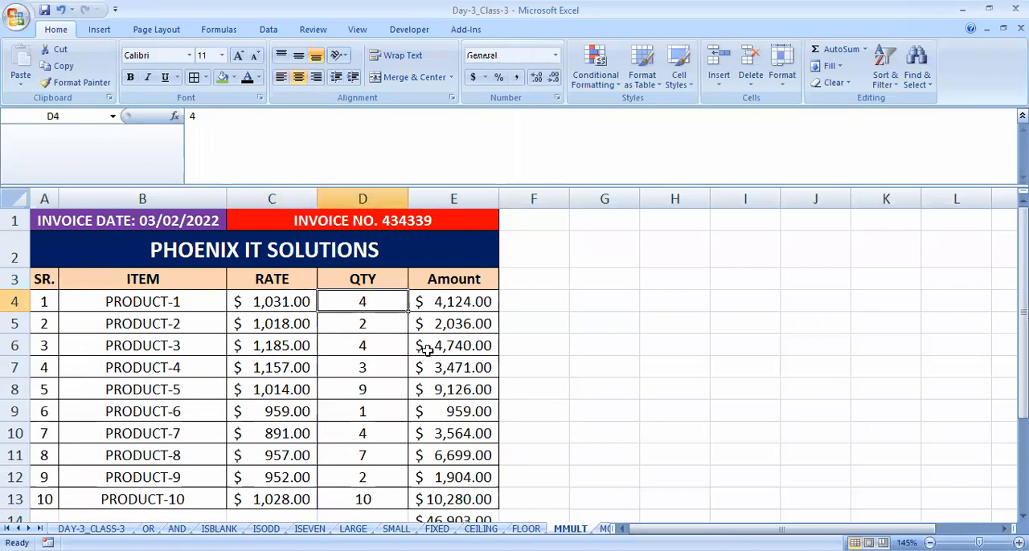
left_click(450, 306)
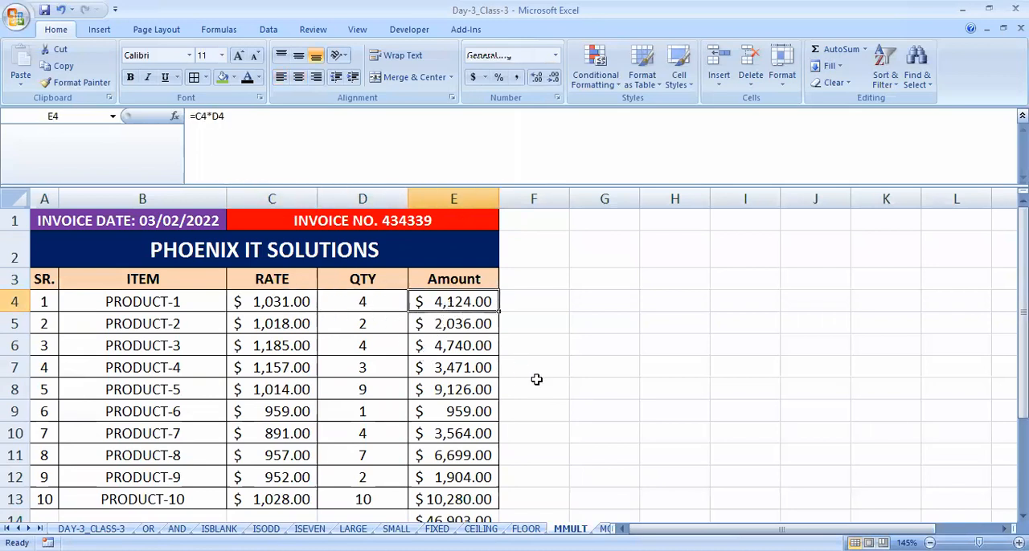
scroll(459, 345, "down", 1)
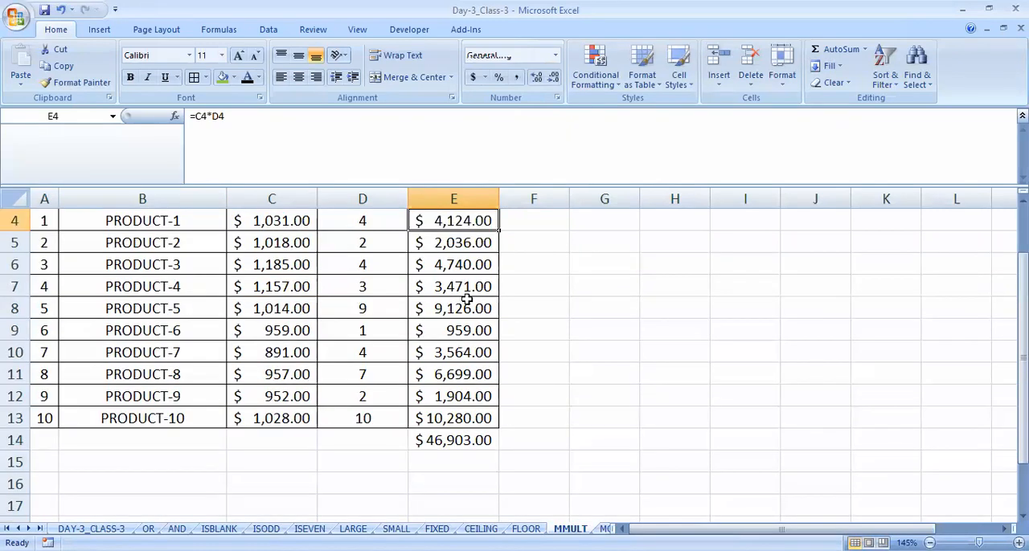
left_click_drag(454, 245, 458, 413)
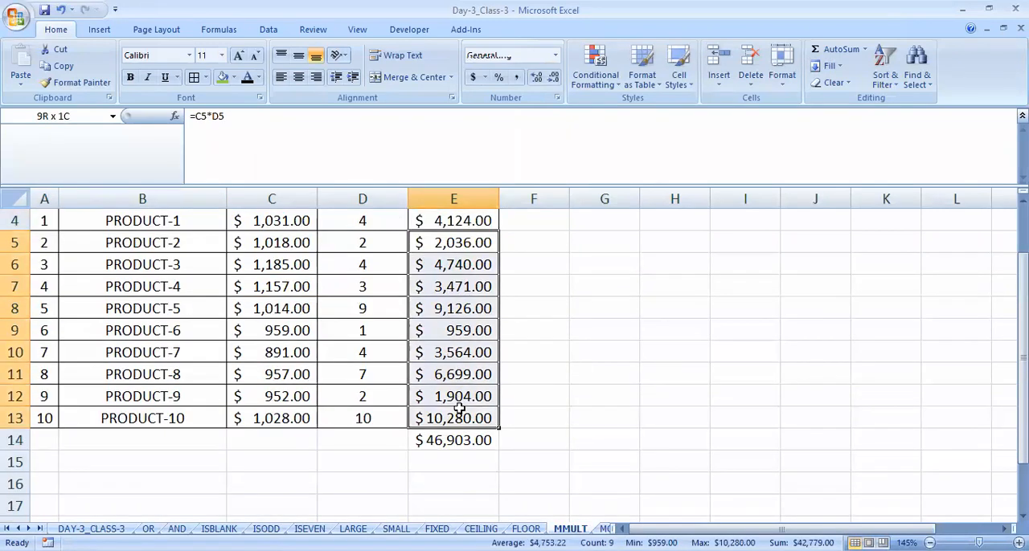
left_click(451, 443)
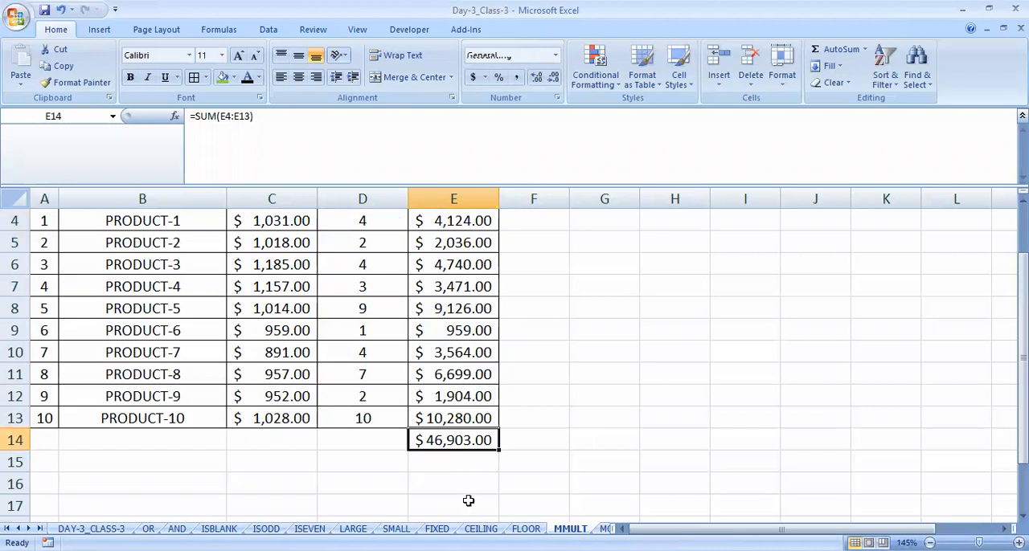
- Label the total with GRAND TOTAL in D14 and fit the width of column D to the text
left_click(369, 435)
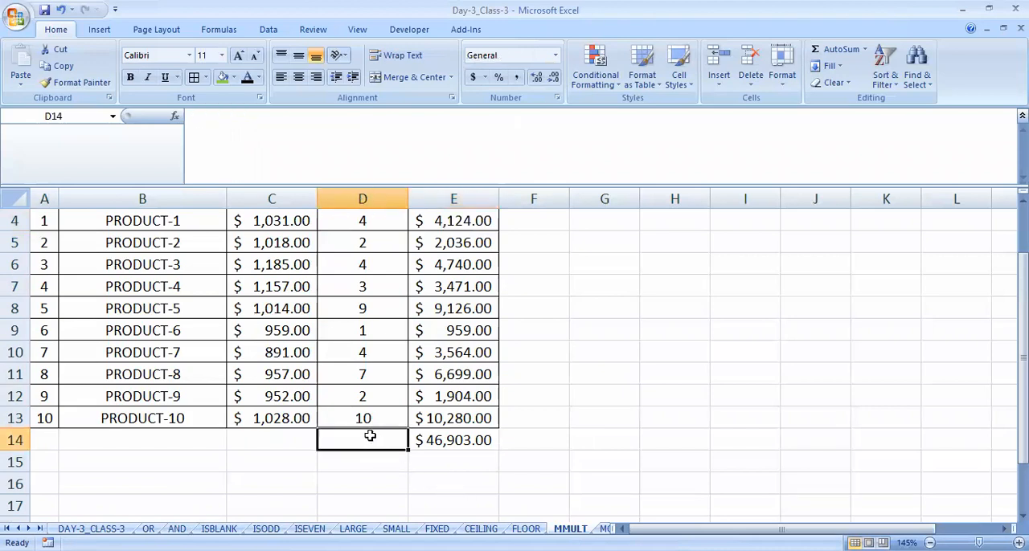
type("GRAND TOTAL")
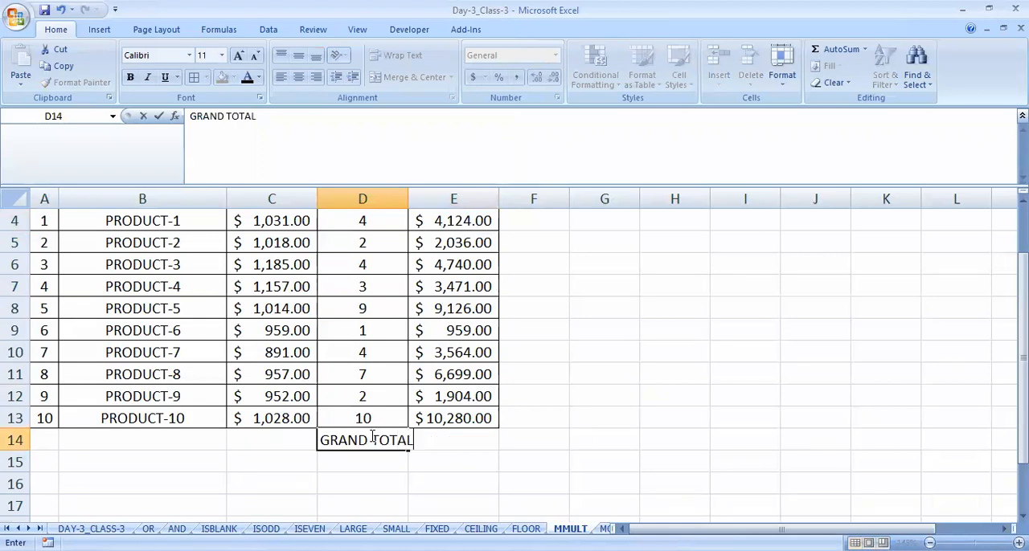
key("Return")
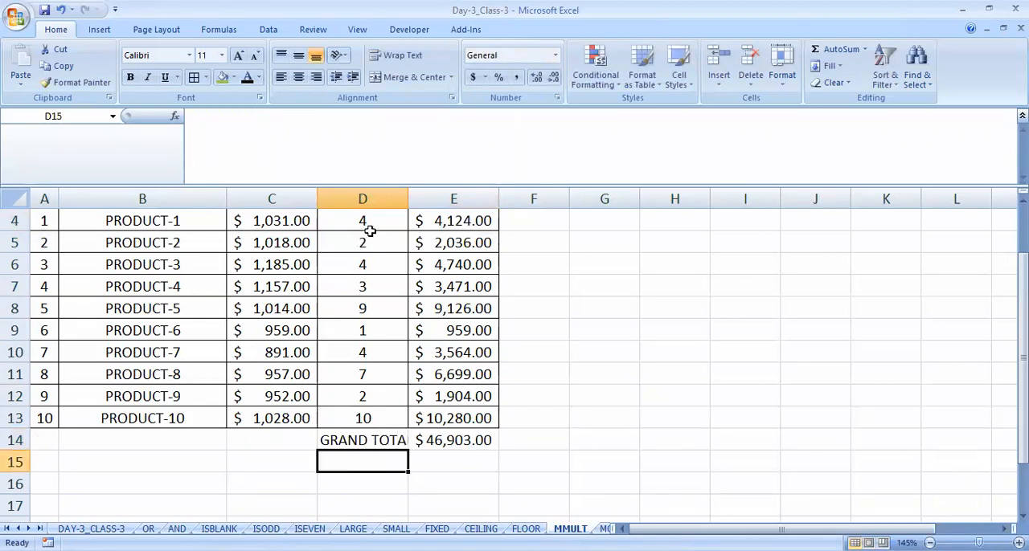
double_click(408, 201)
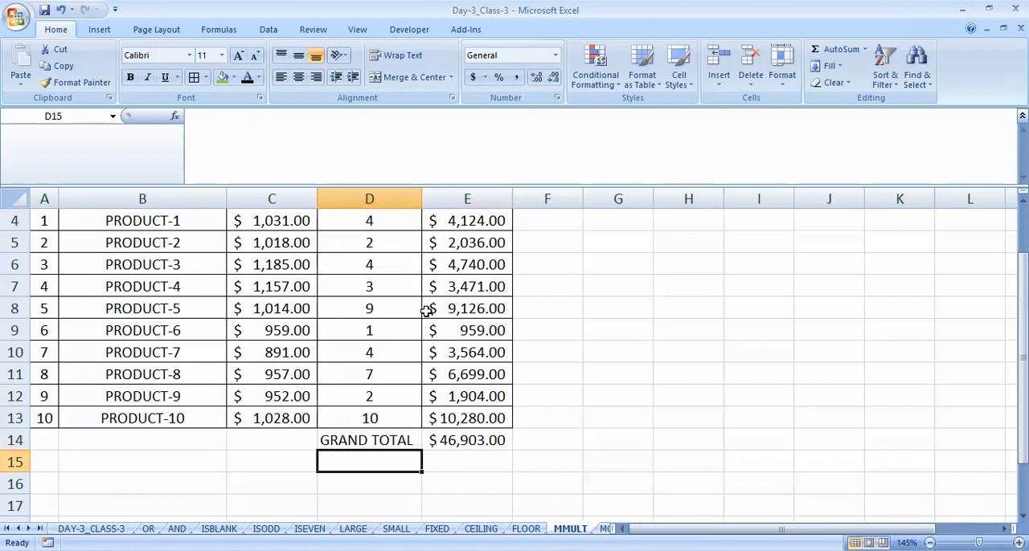
- Clear the SUM formula in E14 and start an MMULT formula there with the RATE values C4:C13 as the first array
left_click(476, 438)
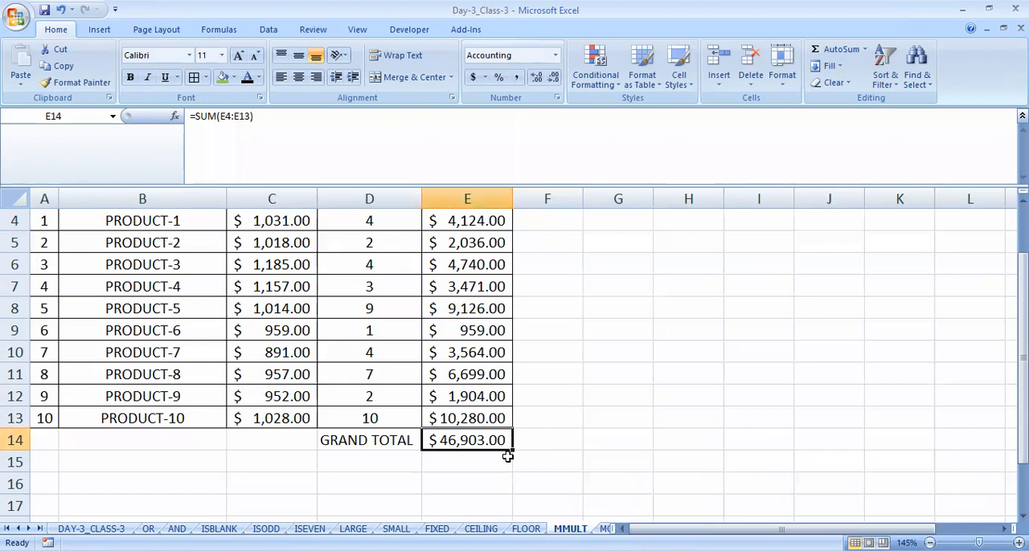
key("Delete")
type("=mu")
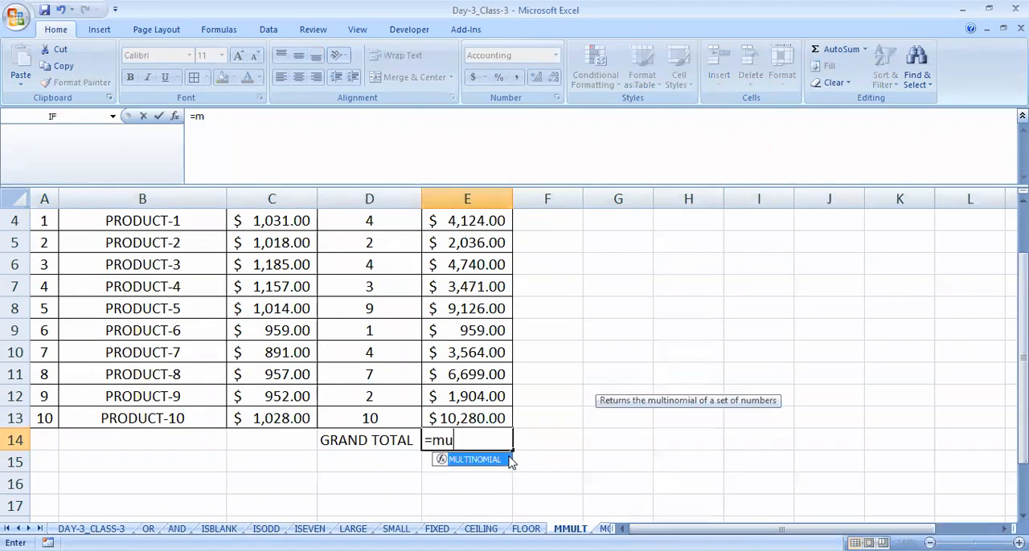
key("BackSpace")
type("mult")
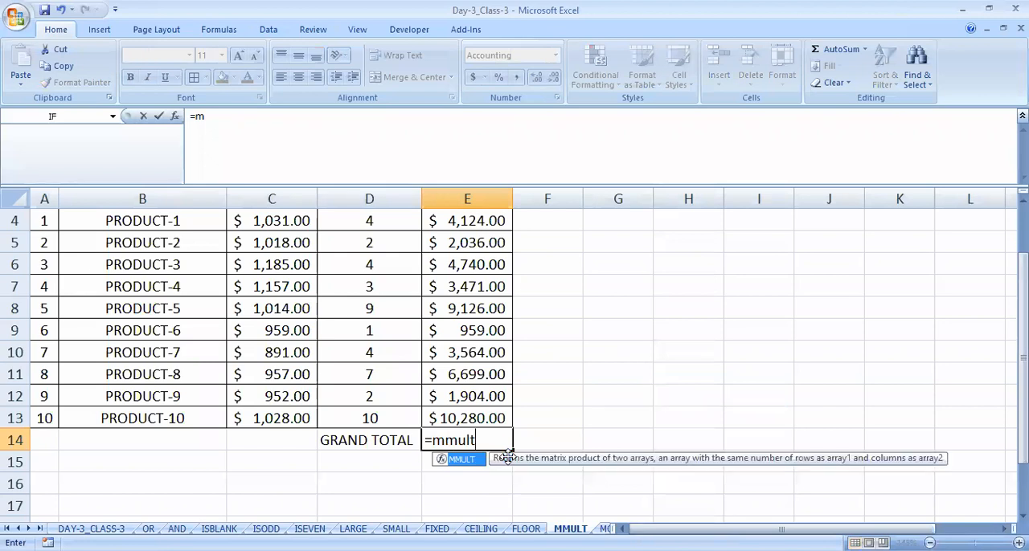
type("(")
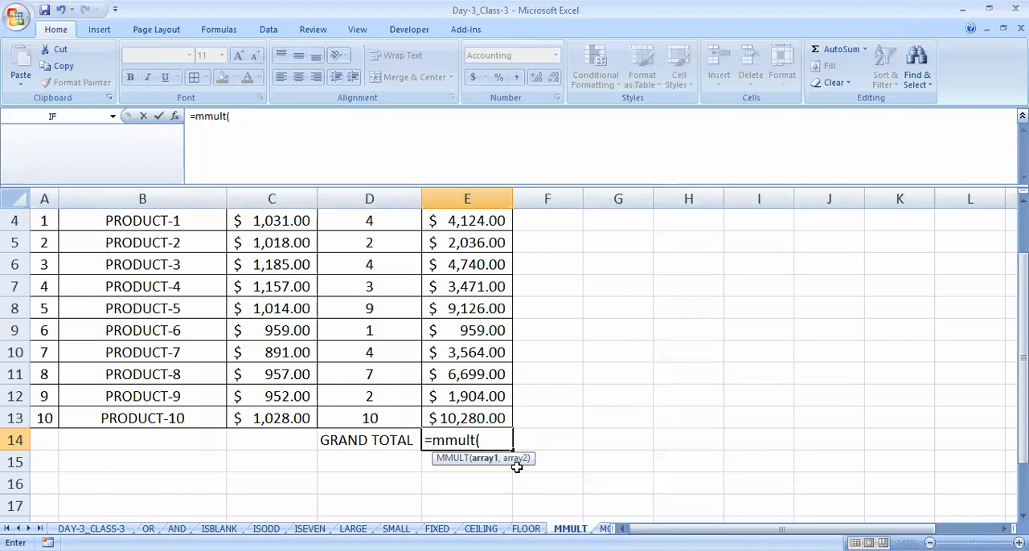
scroll(407, 410, "up", 1)
left_click_drag(279, 302, 292, 497)
scroll(311, 459, "down", 1)
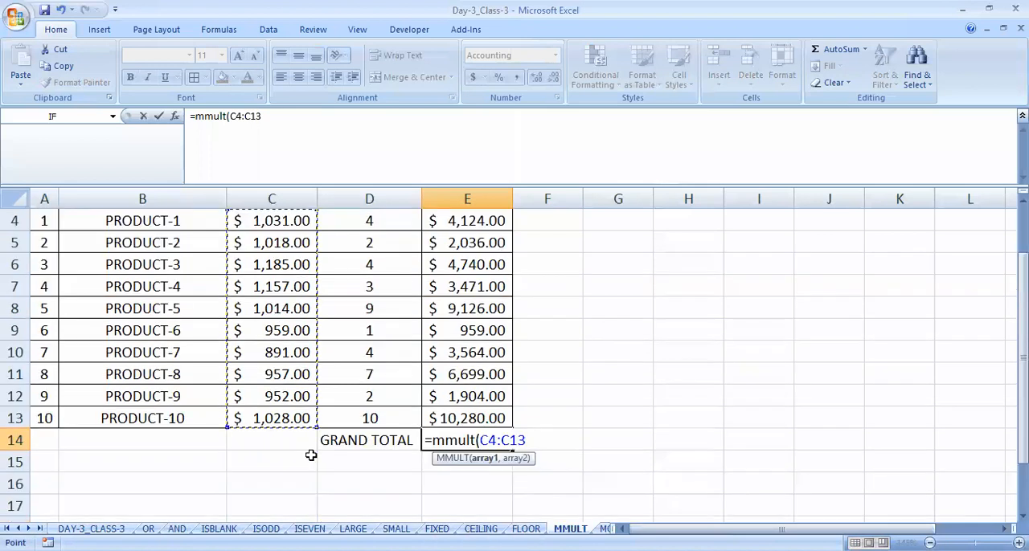
scroll(308, 422, "up", 1)
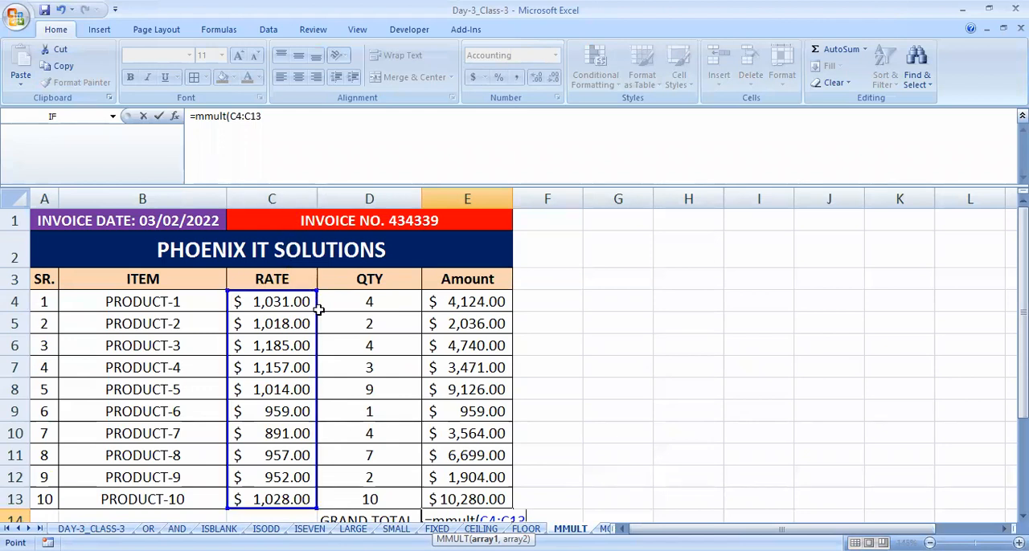
scroll(418, 414, "down", 1)
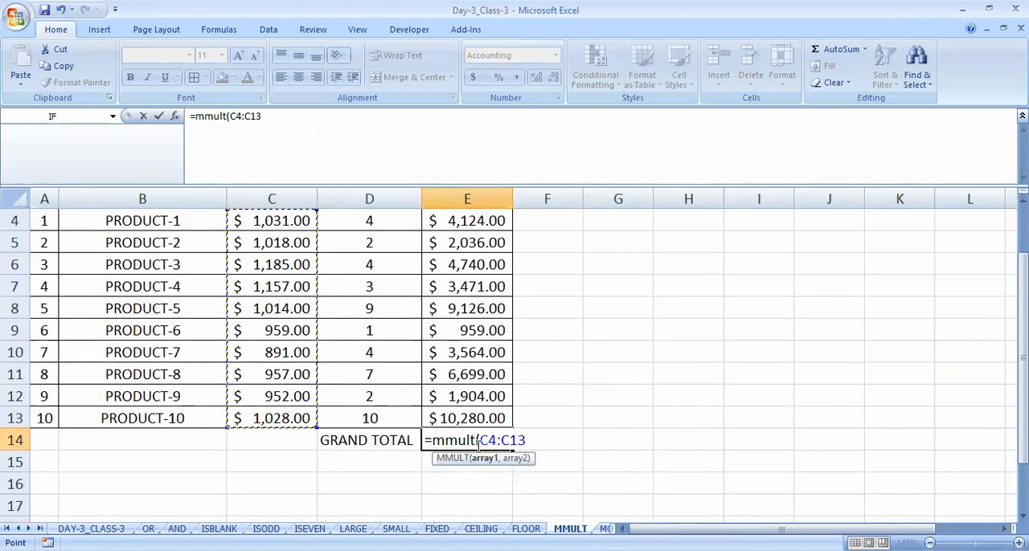
- Complete the MMULT formula in E14 with the QTY values D4:D13 as the second array and enter it
type(",")
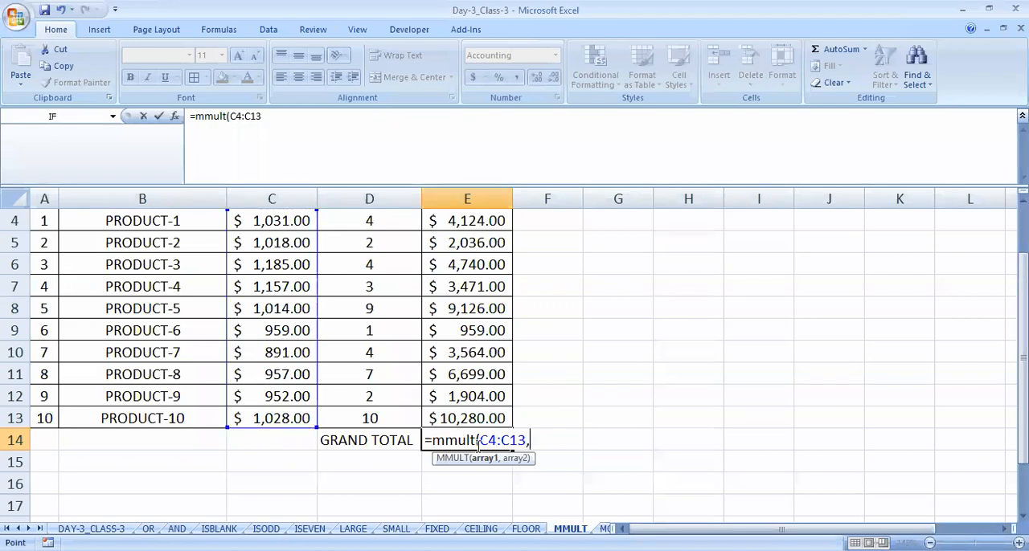
scroll(475, 444, "up", 1)
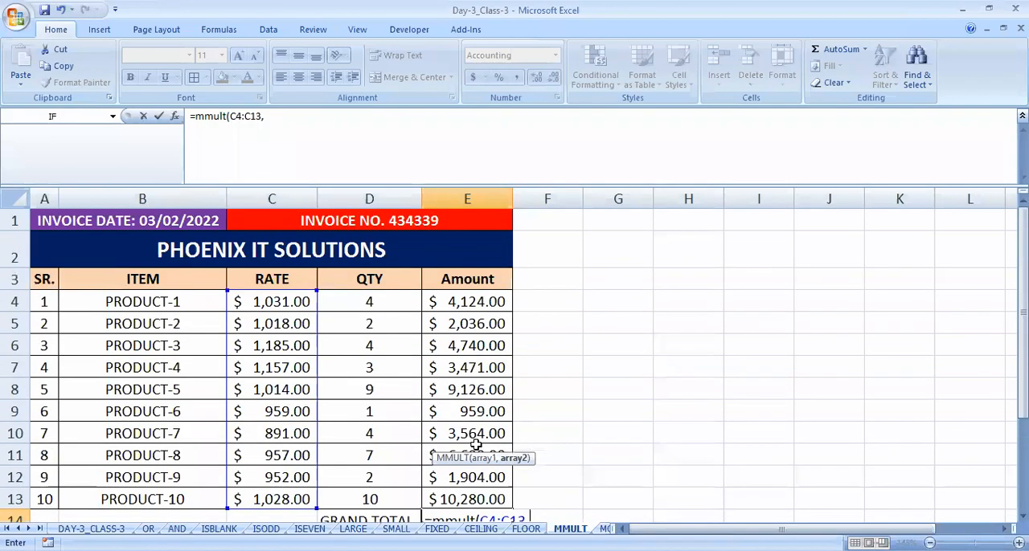
left_click_drag(394, 297, 402, 331)
left_click_drag(396, 482, 391, 492)
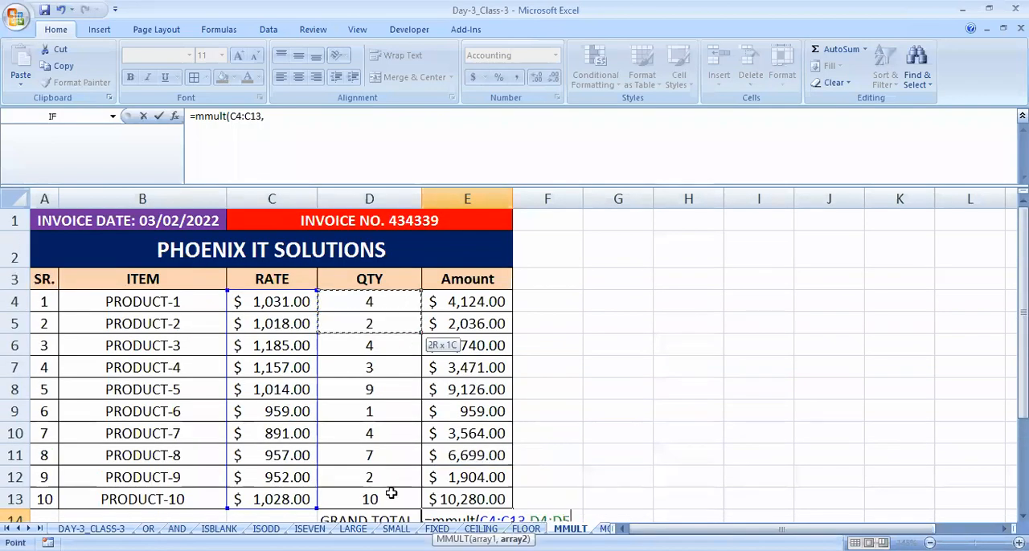
scroll(603, 482, "down", 1)
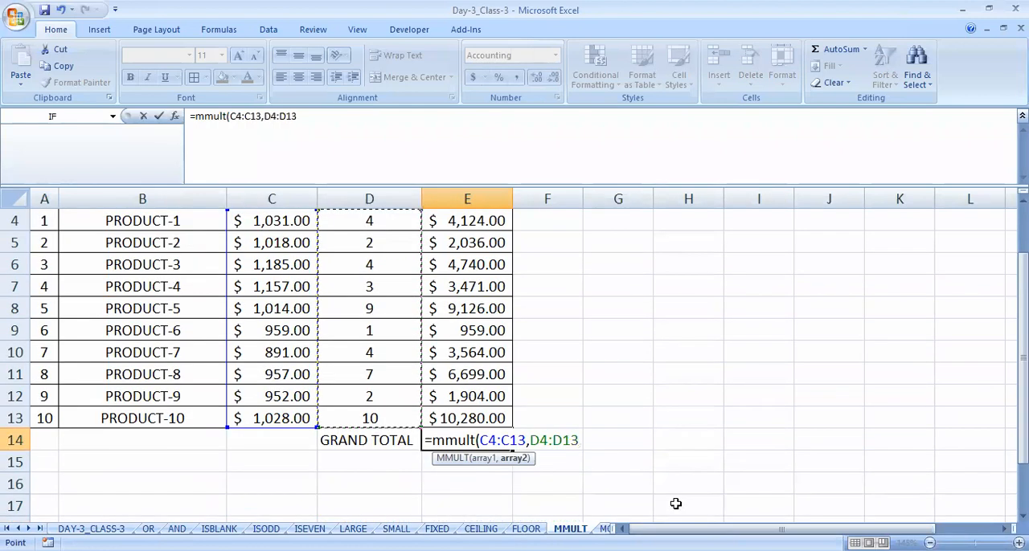
type(")")
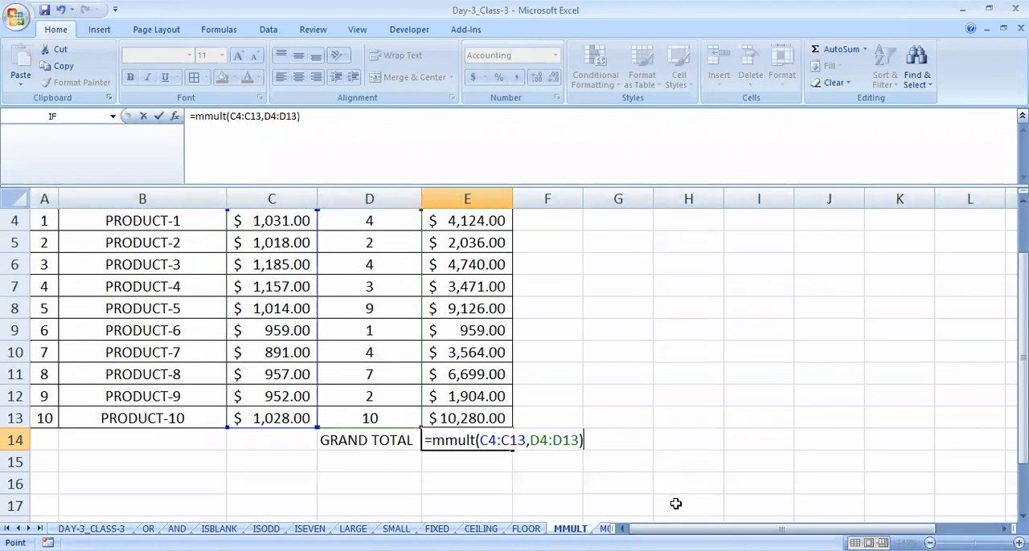
key("Return")
key("Up")
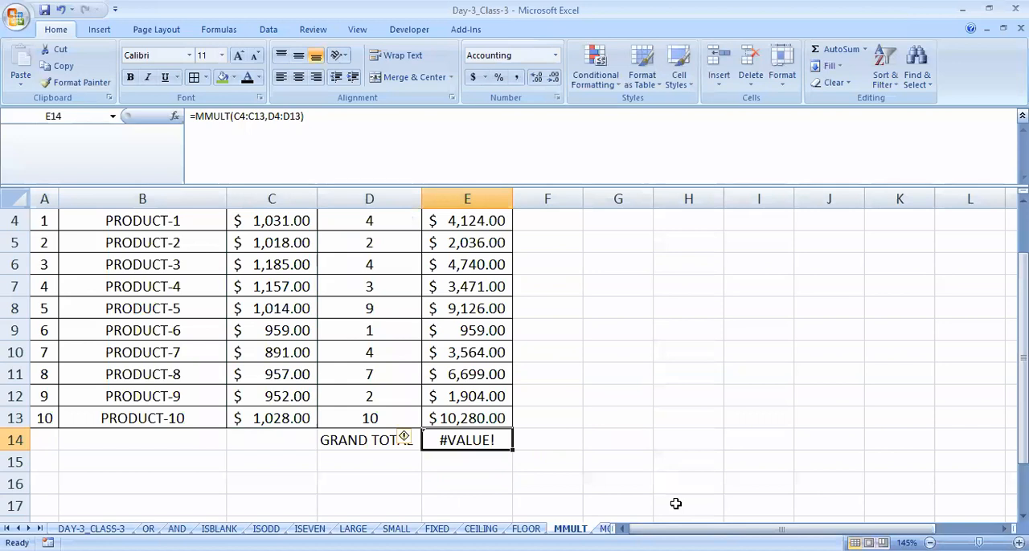